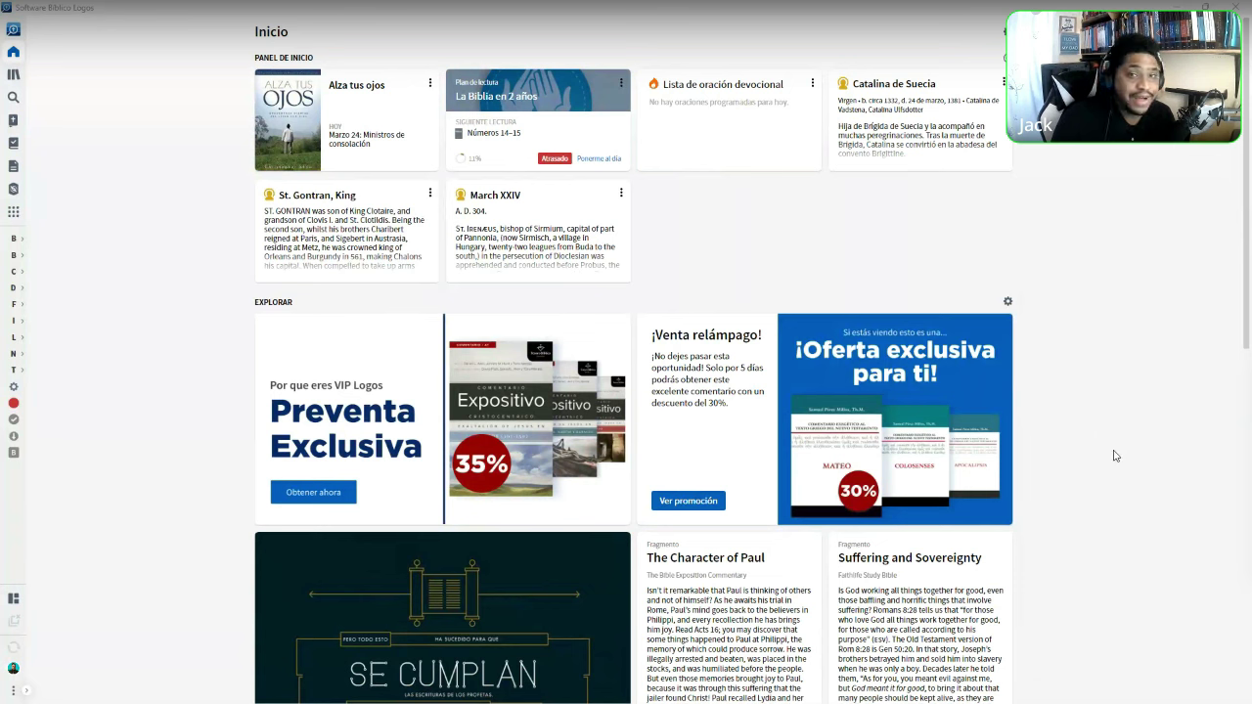
Open the preferred Bible, Nueva Biblia de Las Américas, from the home page
left_click(14, 255)
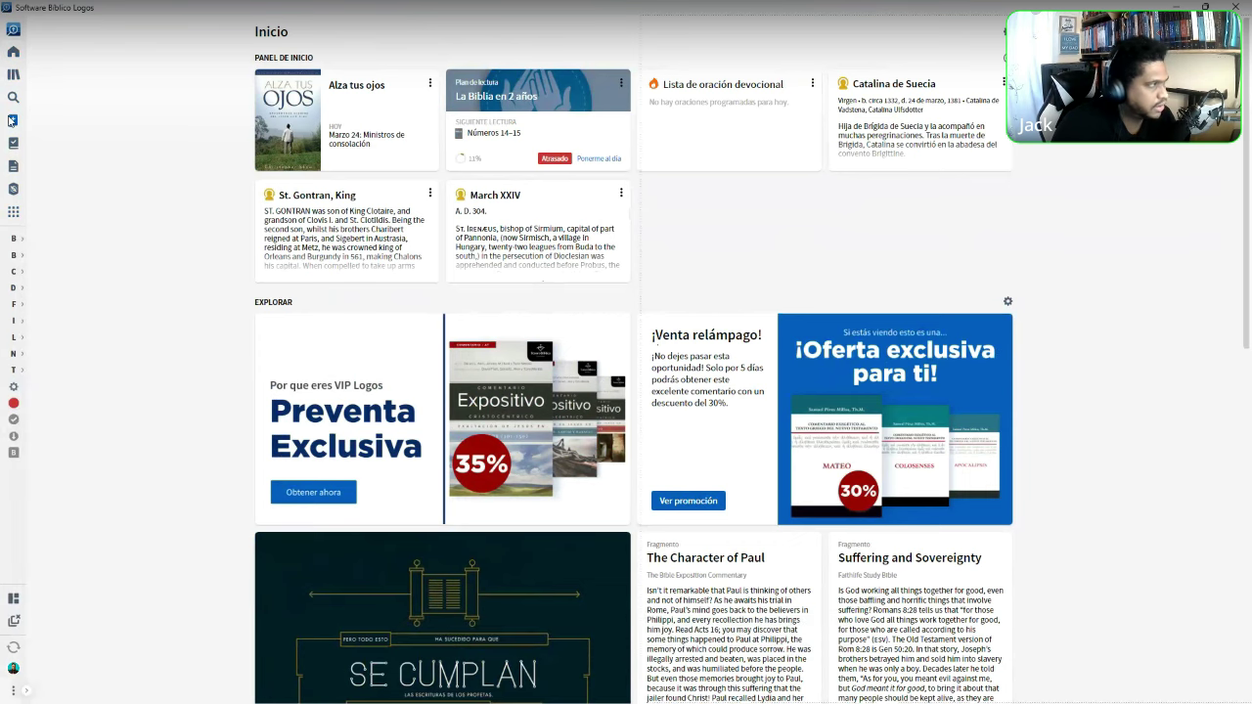
left_click(12, 120)
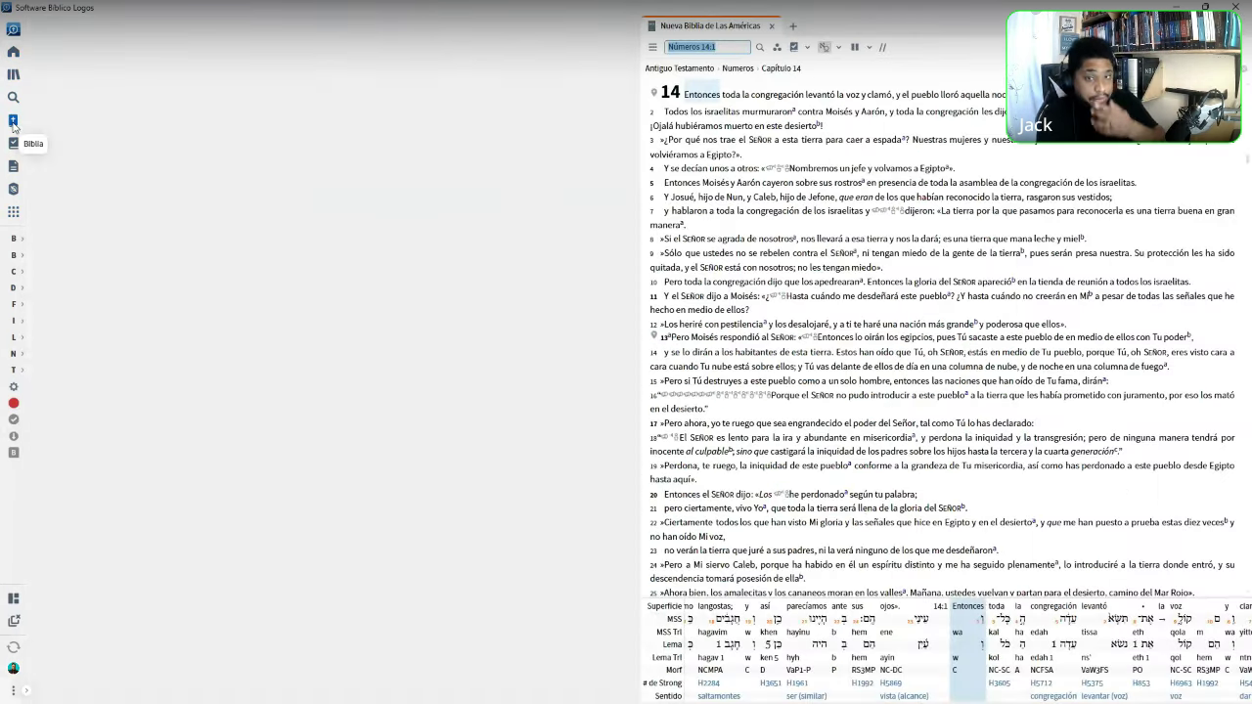
left_click(12, 121)
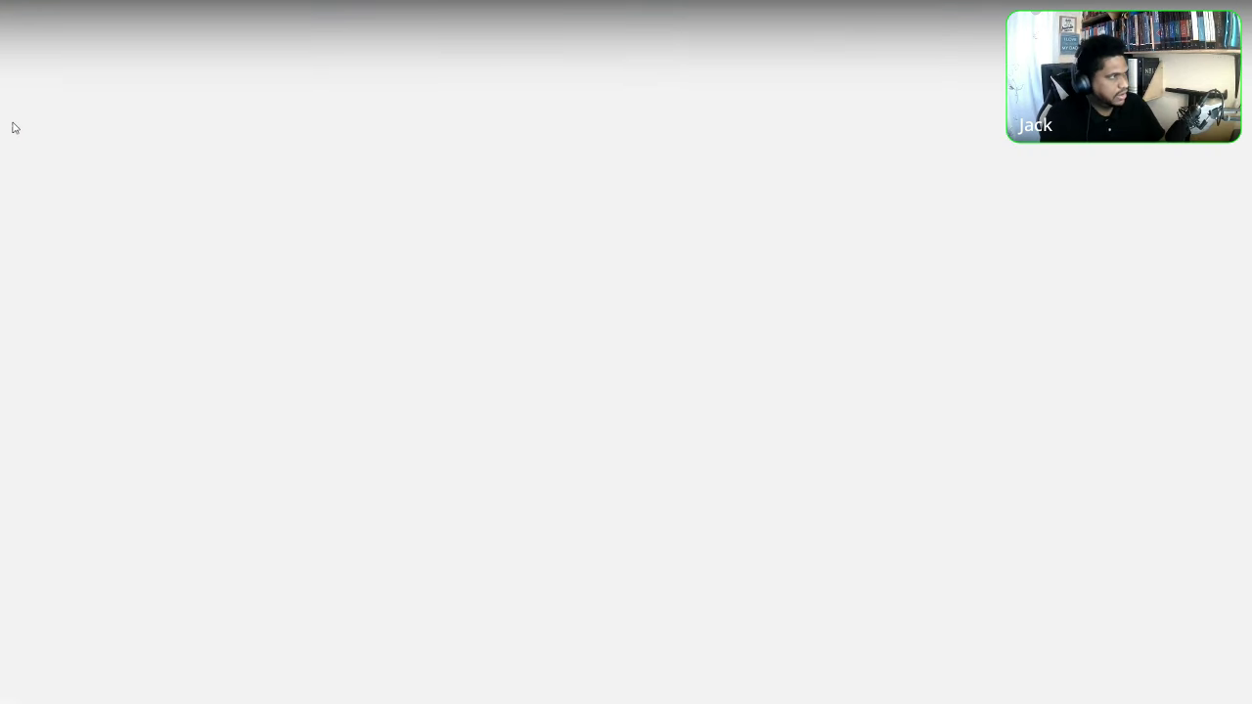
left_click(12, 122)
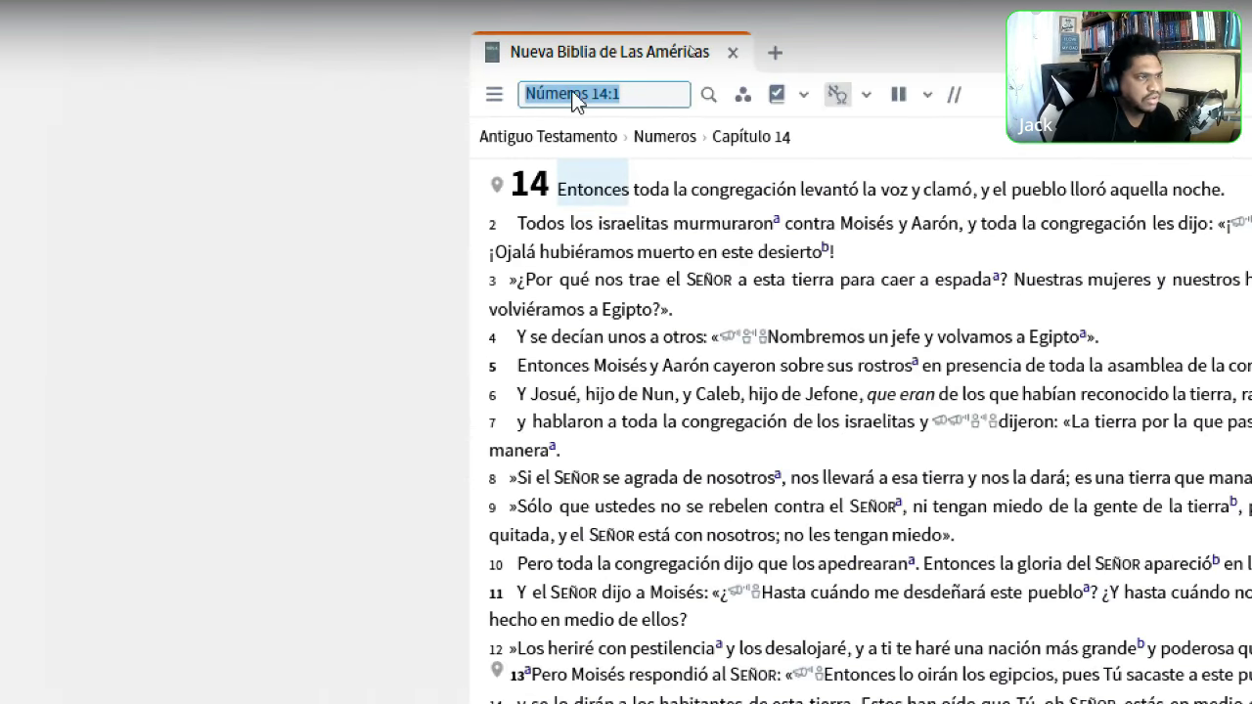
Try to look up the word "amor" through the Bible's passage reference box
left_click(691, 95)
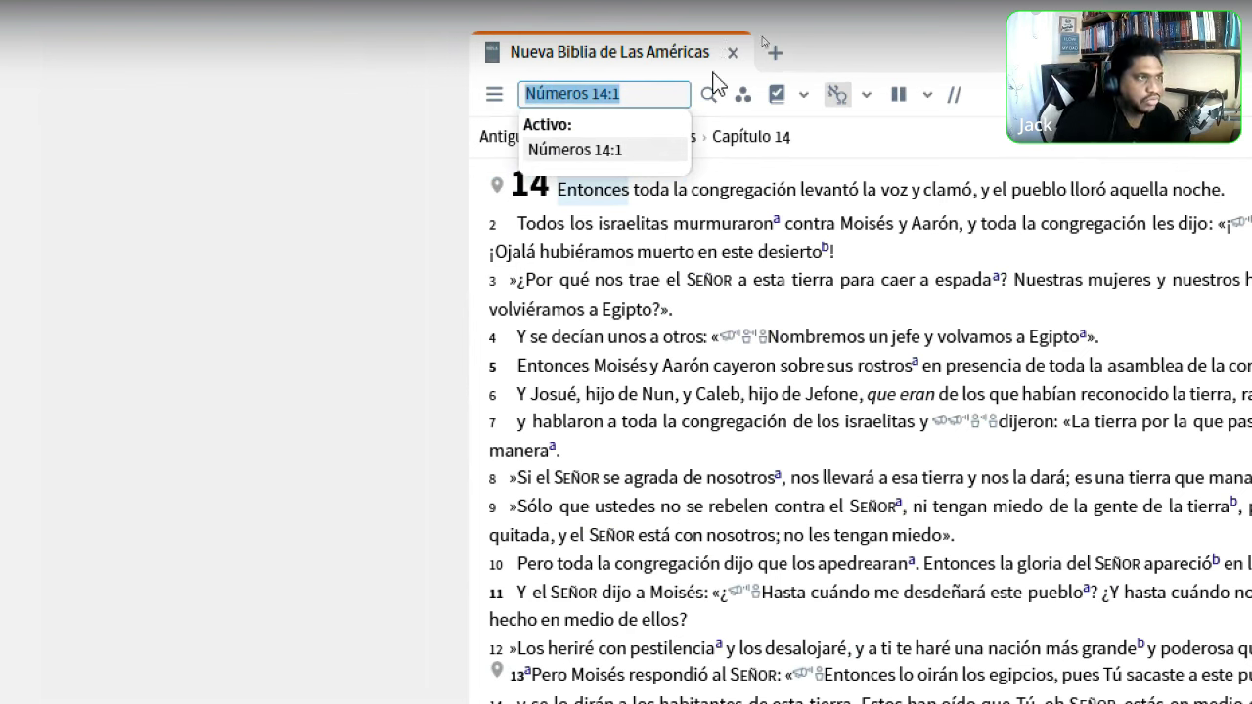
left_click(662, 94)
triple_click(661, 95)
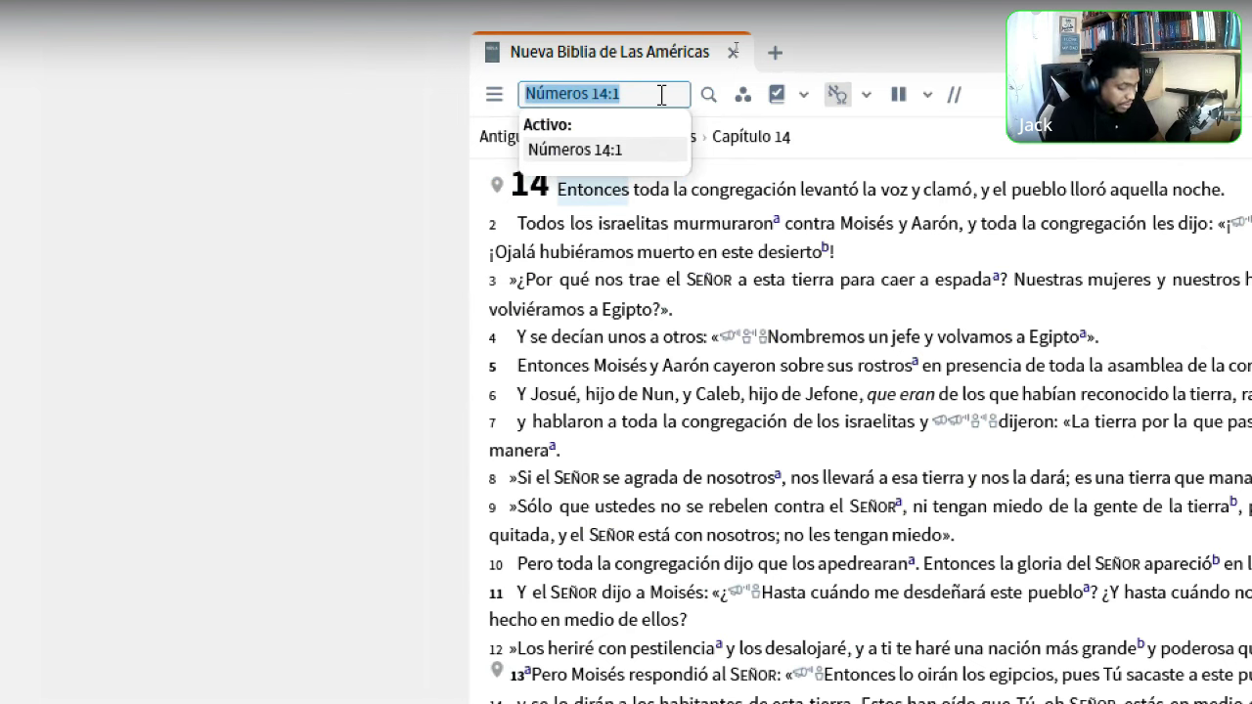
type("amor")
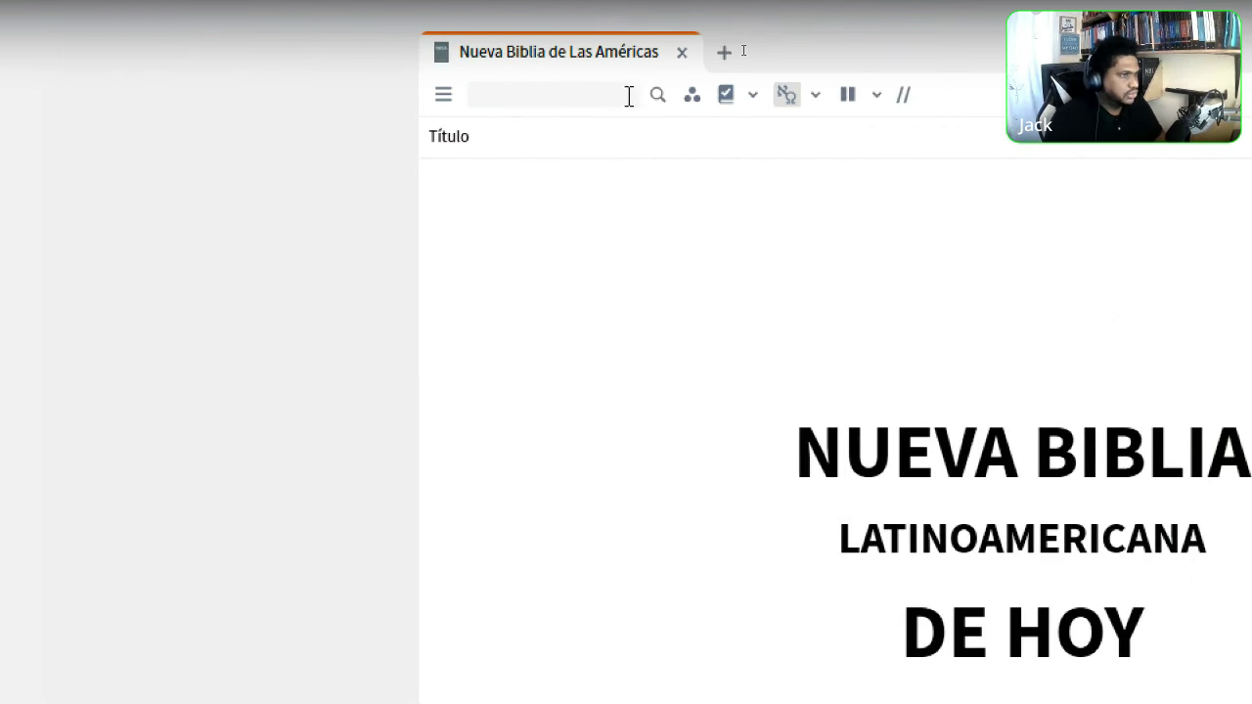
Go to Génesis 1 in the Nueva Biblia de Las Américas
left_click(629, 94)
type("gn 1")
key("Return")
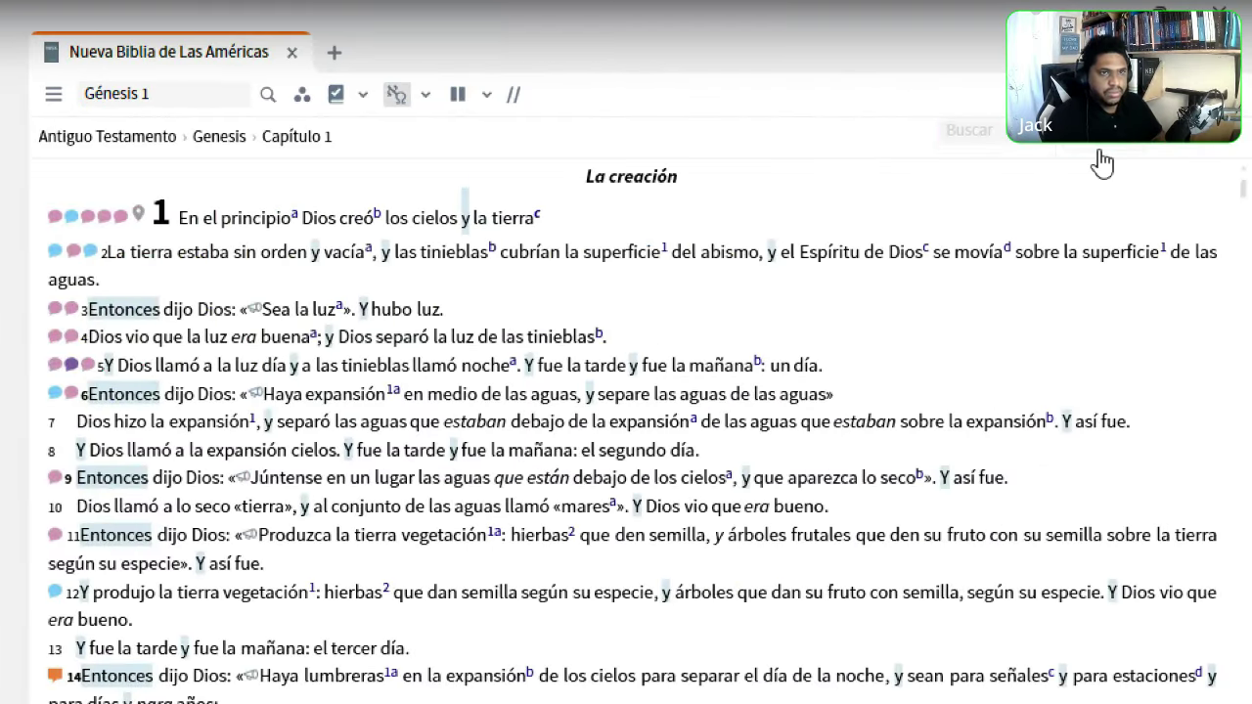
Find the word "cielo" in the text of Génesis with the inline find, and leave the find
left_click(1100, 152)
type("c")
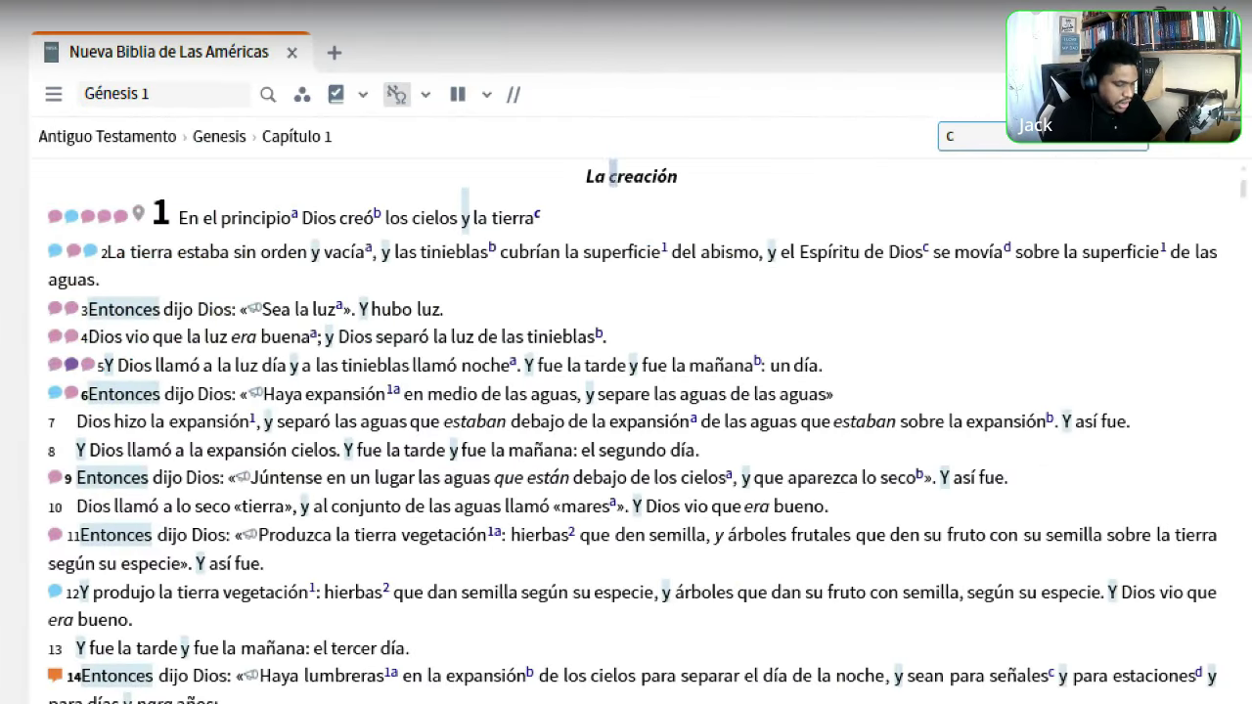
type("ielo")
key("Return")
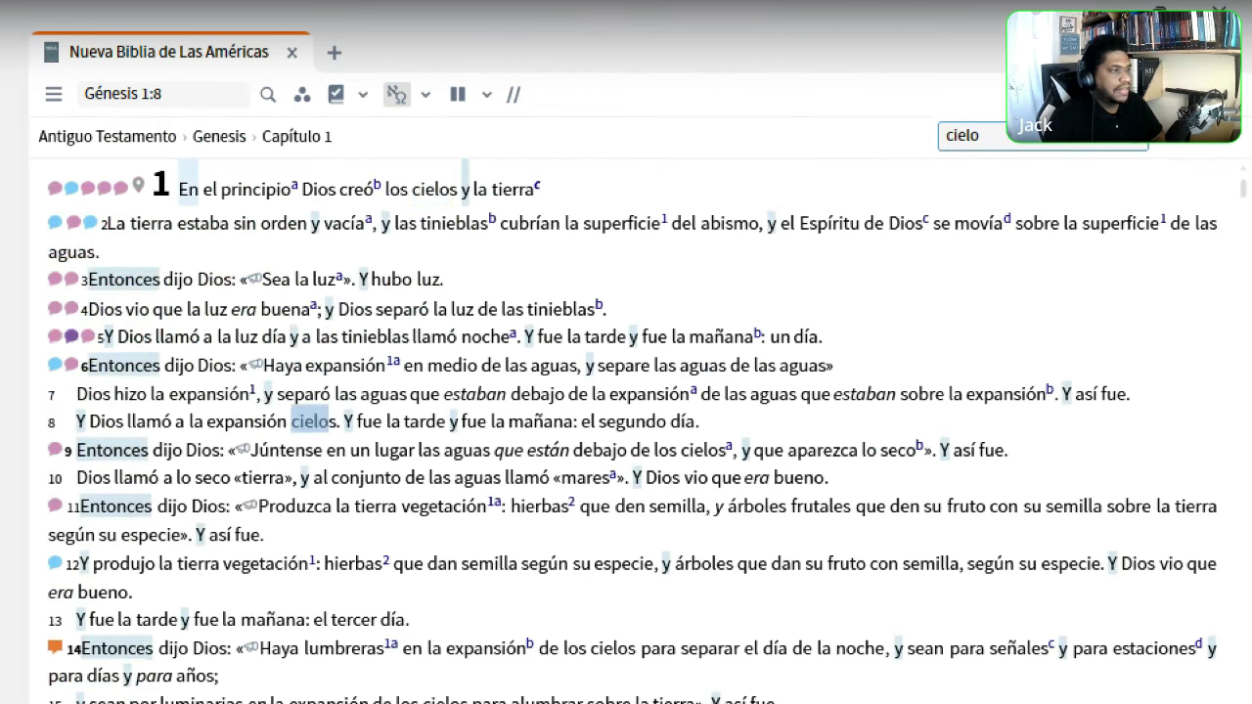
key("Escape")
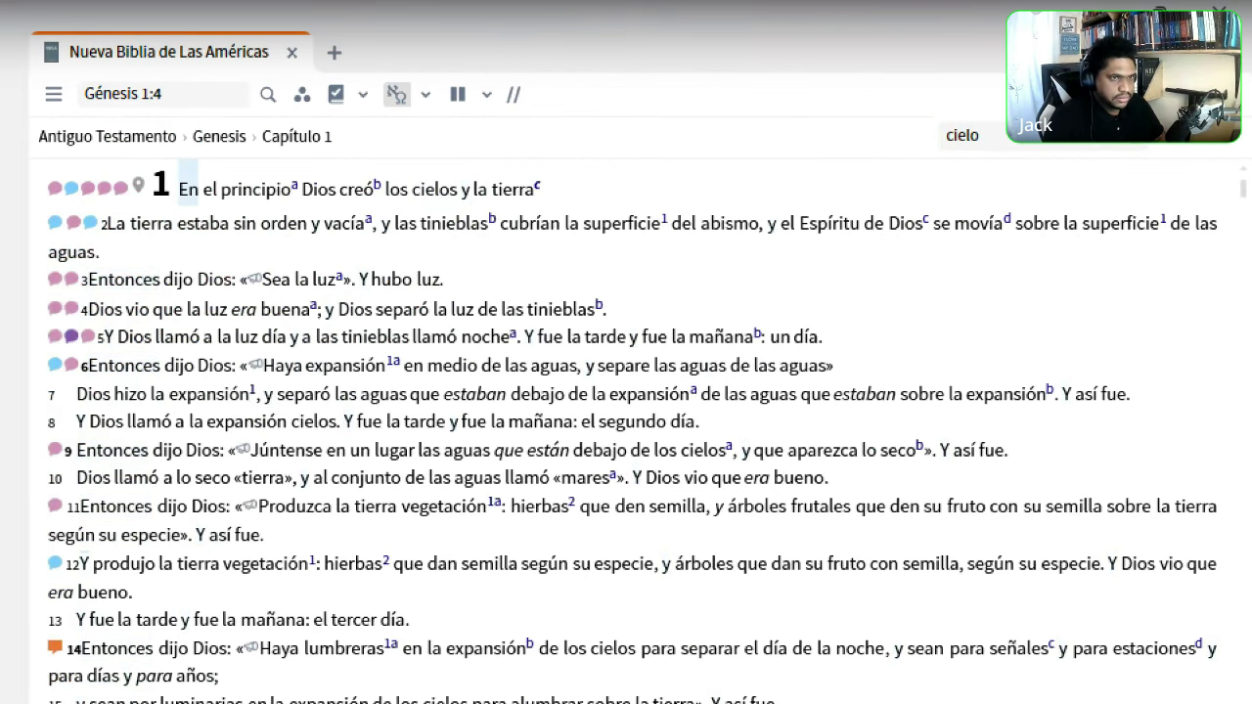
Resume the inline find for "cielo" and step through its occurrences from Génesis 1:1 to Génesis 8:2
key("ctrl+f")
key("Return")
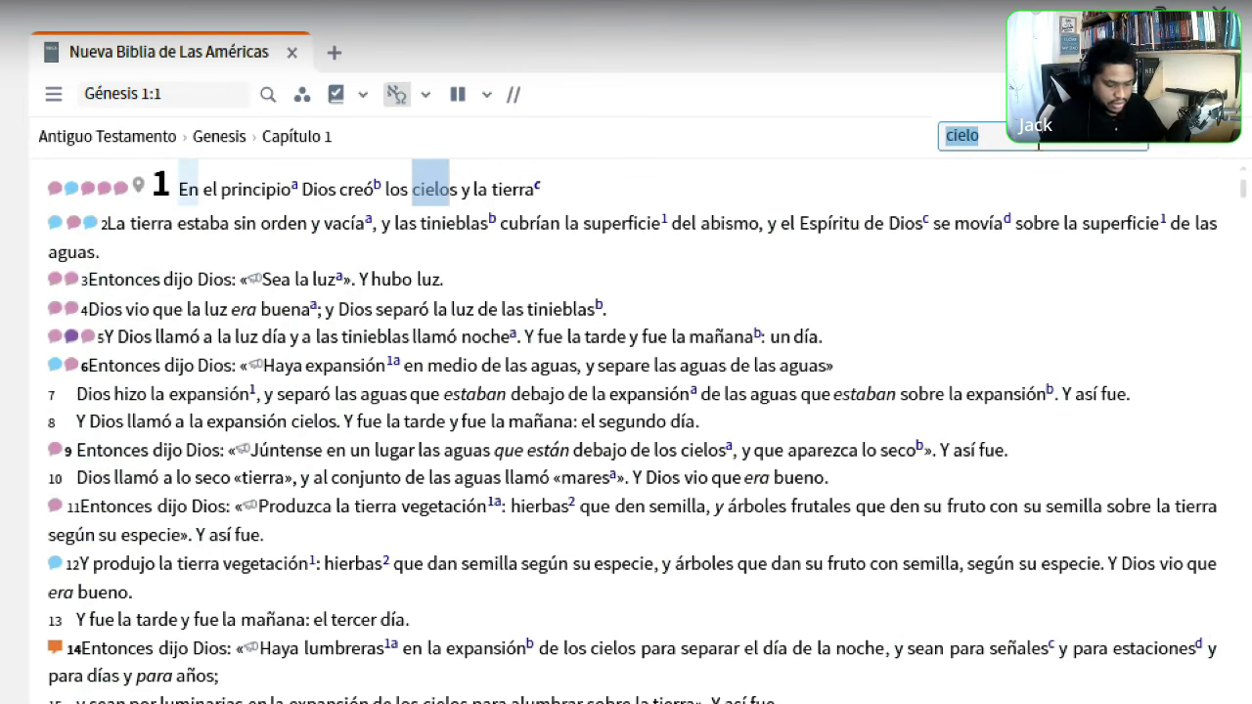
key("Return")
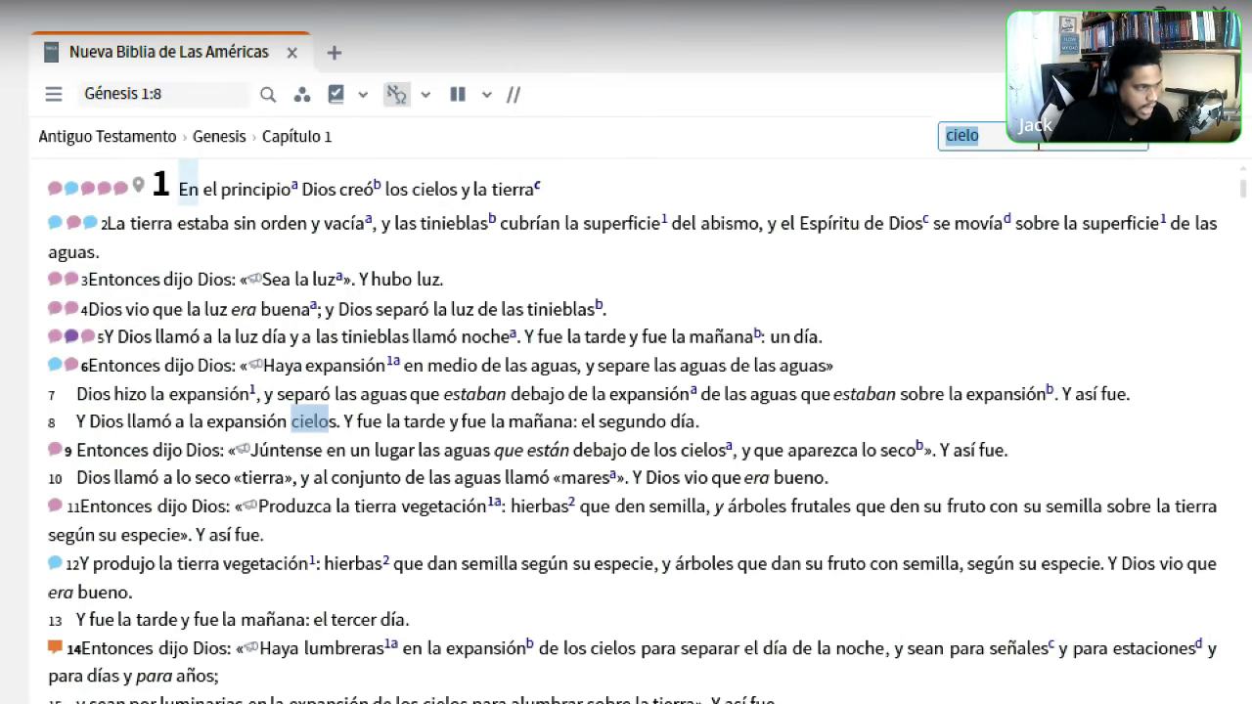
key("Return")
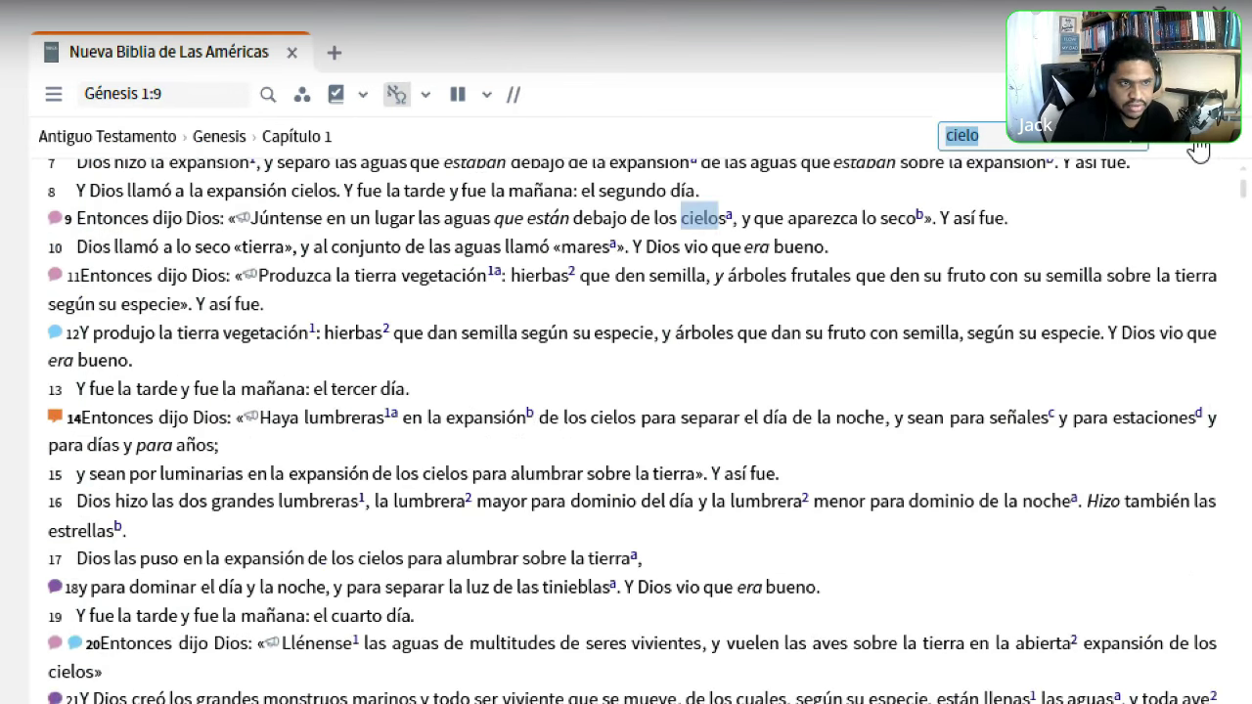
left_click(1021, 142)
key("Return")
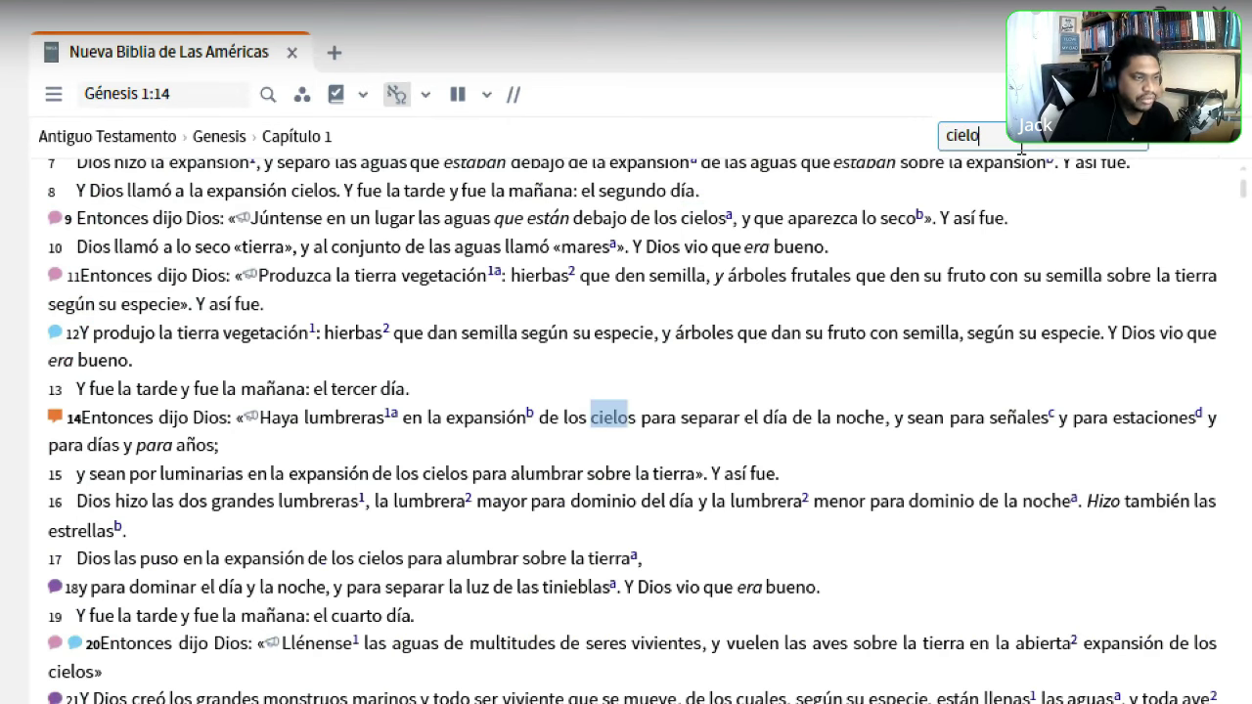
key("Return")
key("Return")
key("Return")
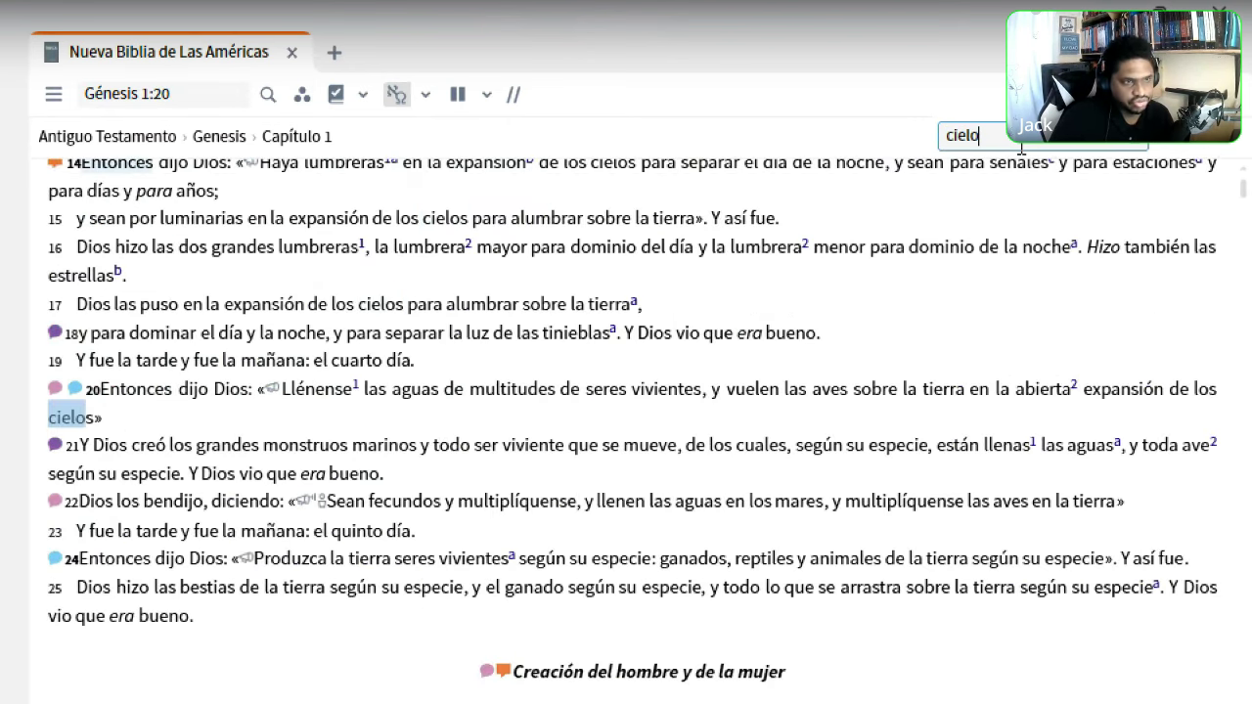
key("Return")
key("Return")
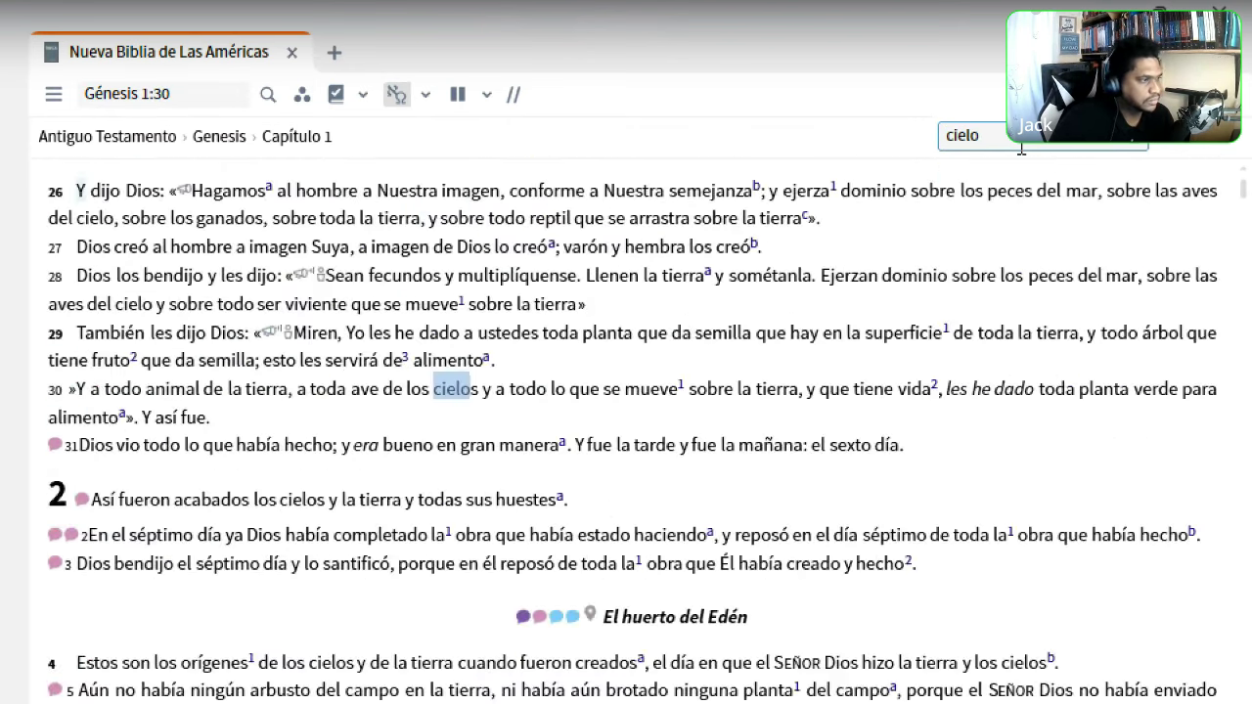
key("Return")
key("Return")
key("Return")
key("Return")
key("Return")
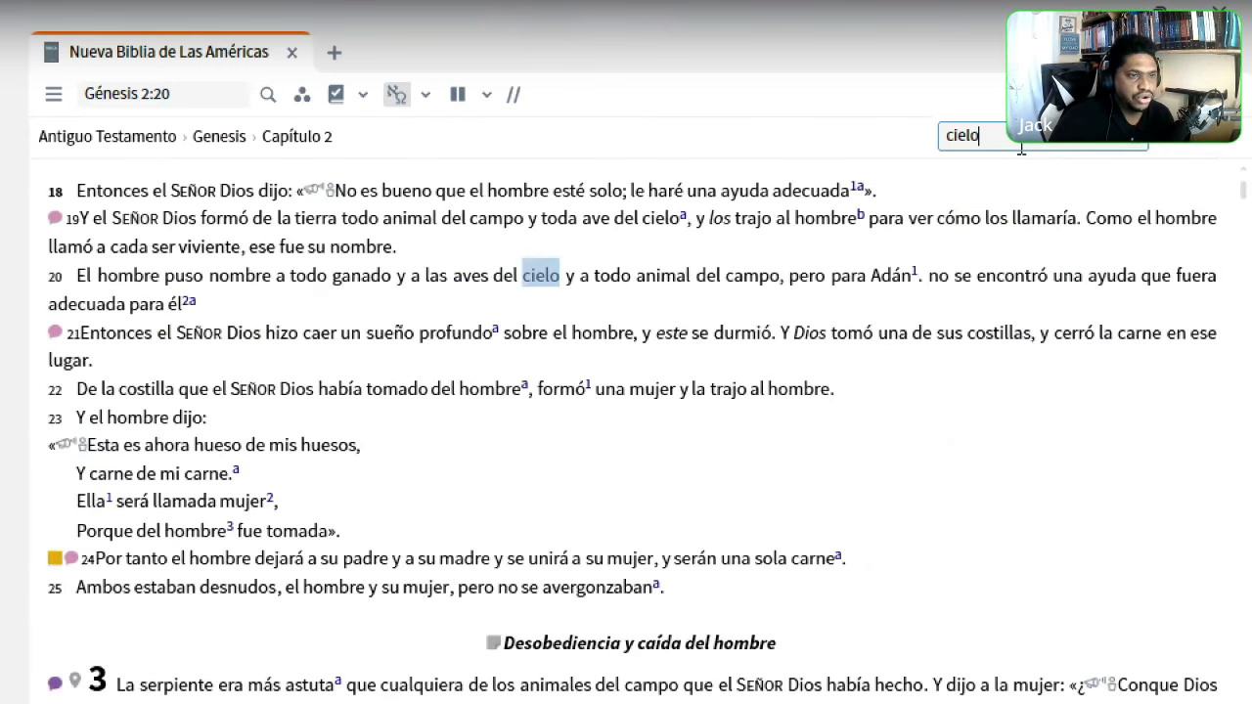
key("Return")
key("Return")
key("Return")
key("Return")
key("Return")
key("Return")
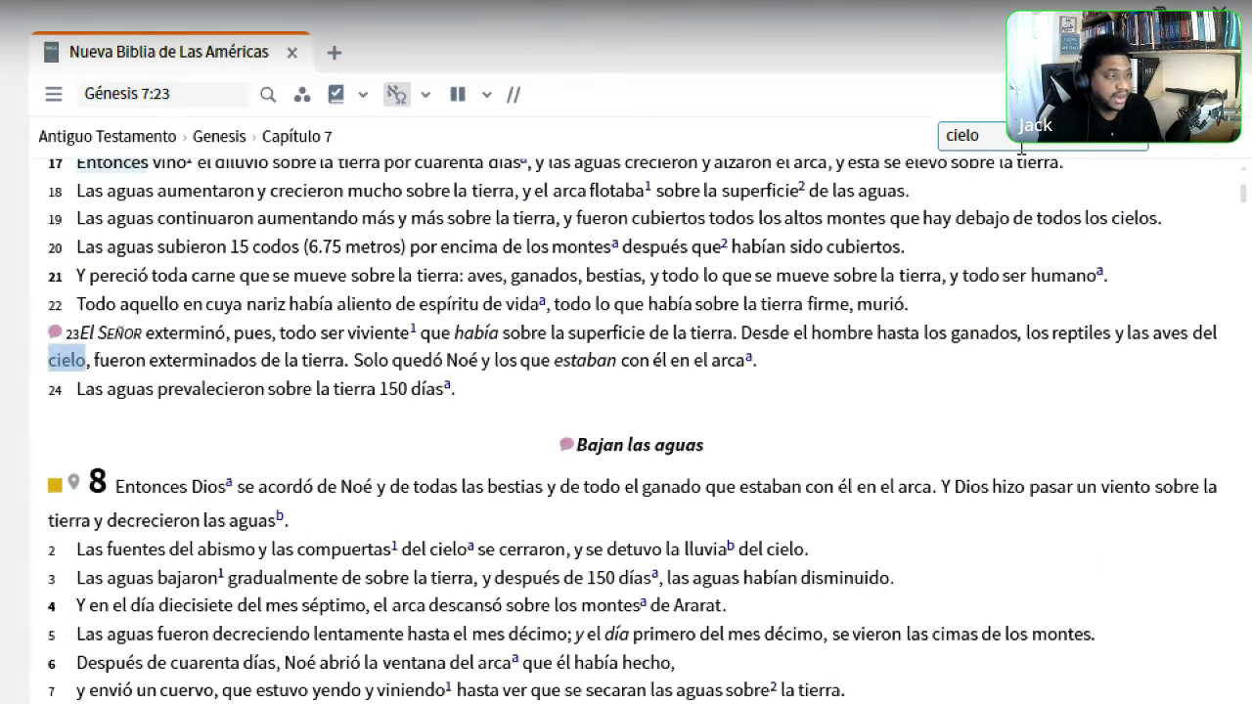
key("Return")
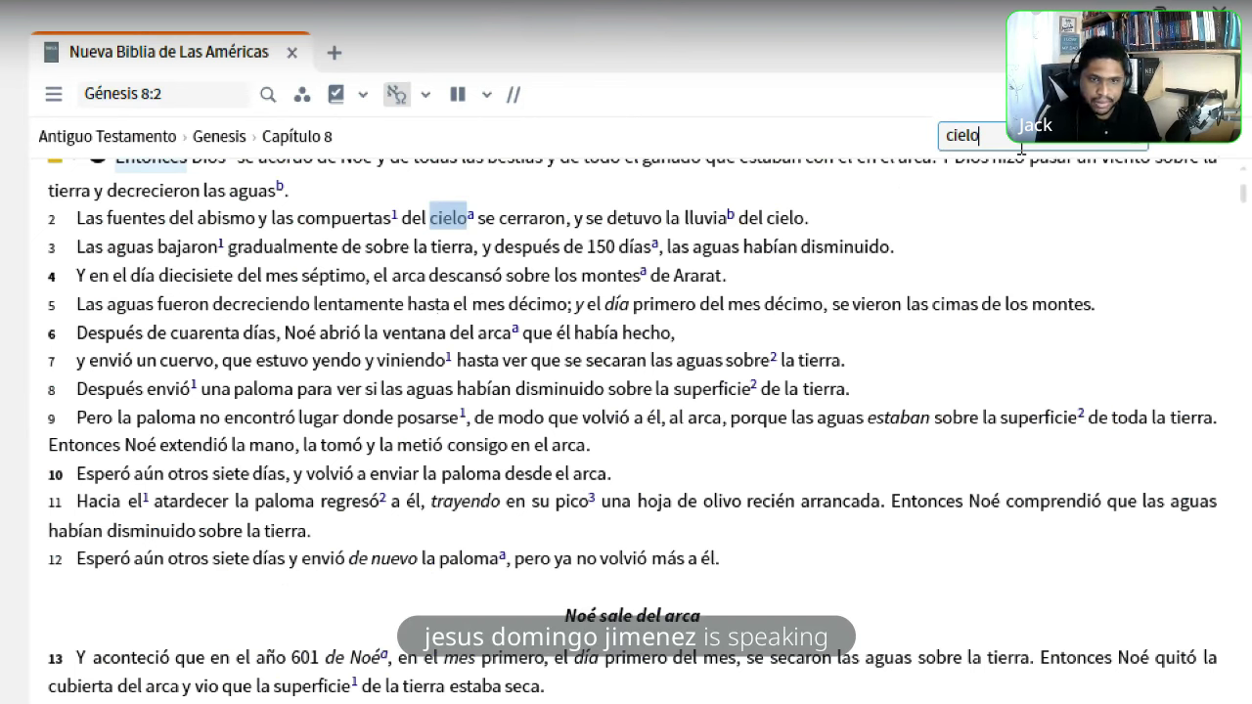
Open the search within the Bible and review its search types Libro, Biblia and Morfología, keeping Biblia
left_click(267, 94)
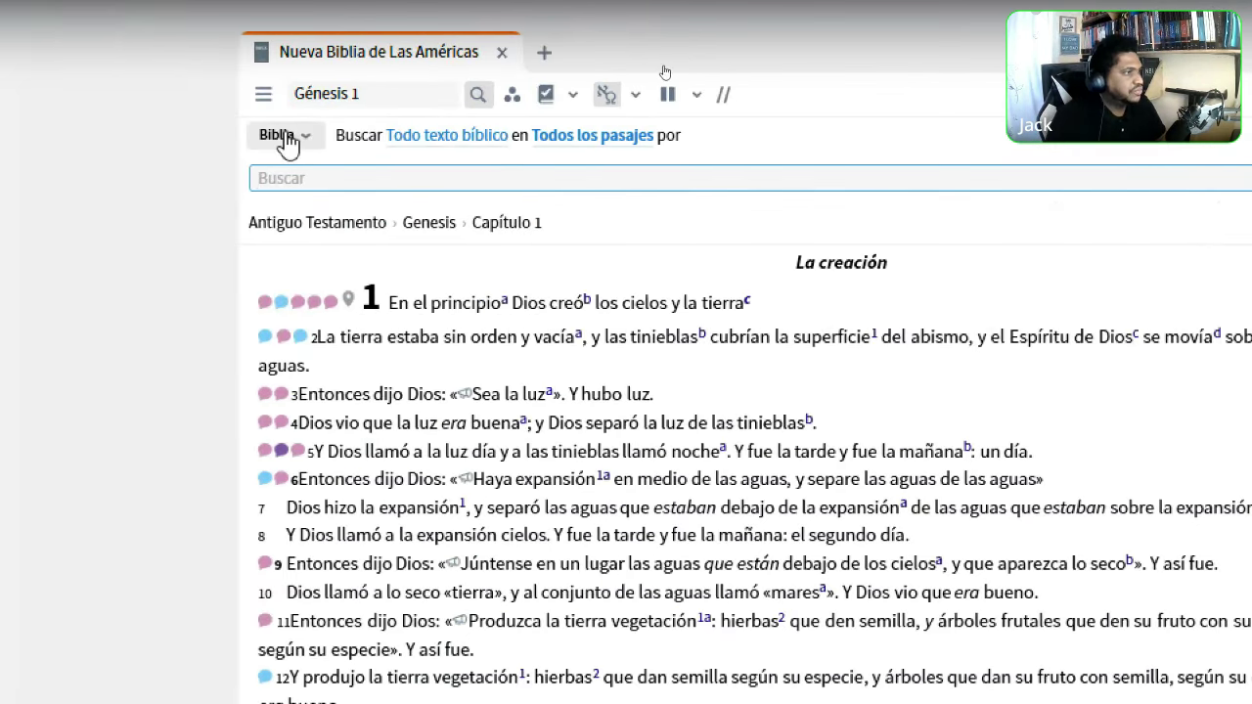
left_click(72, 137)
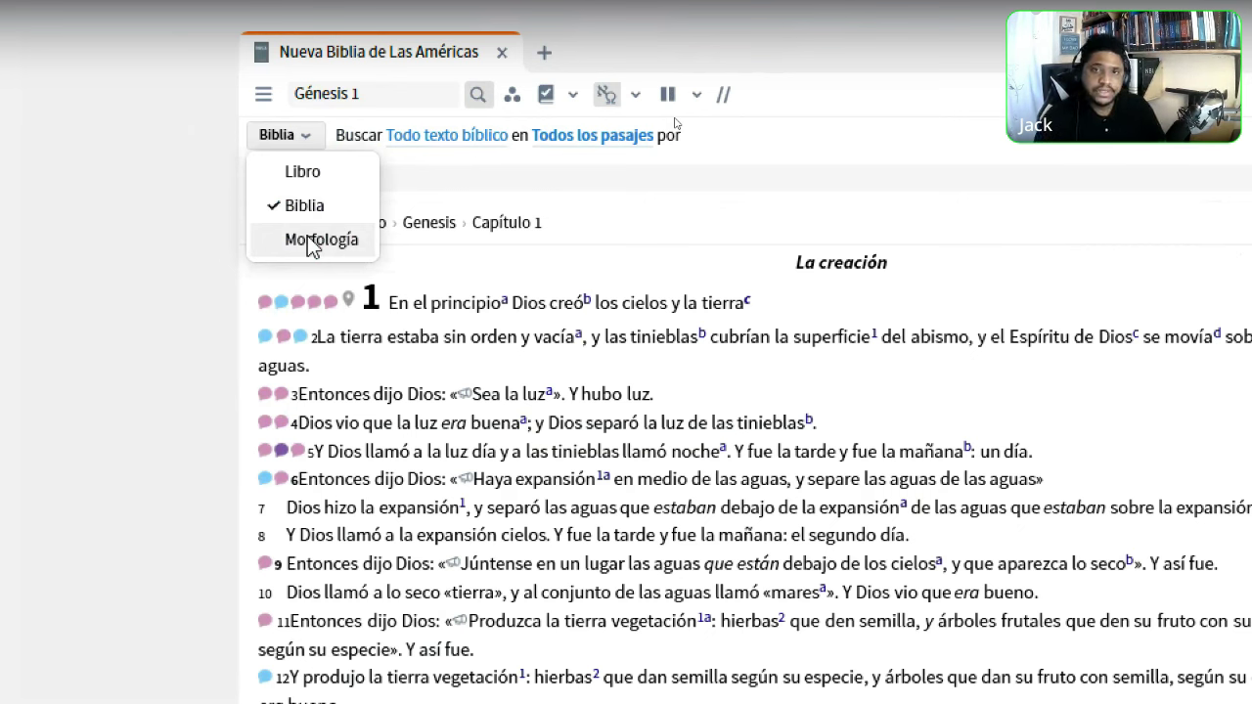
key("Escape")
left_click(476, 96)
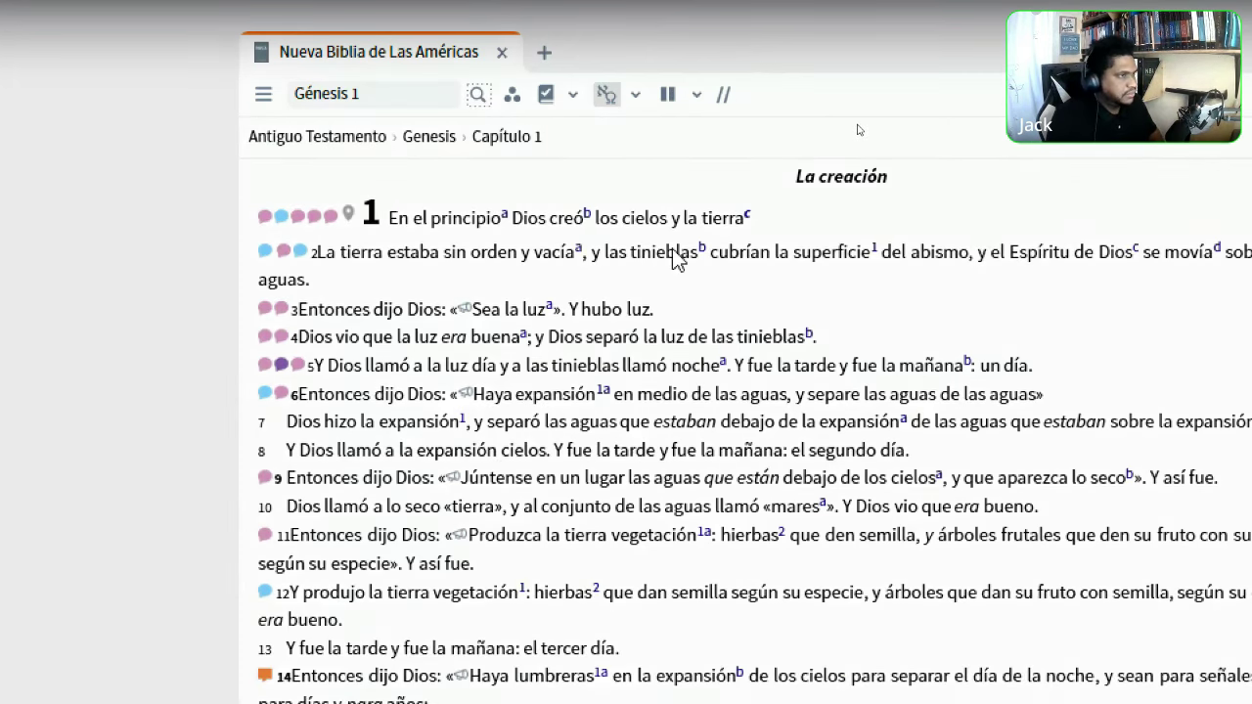
key("Return")
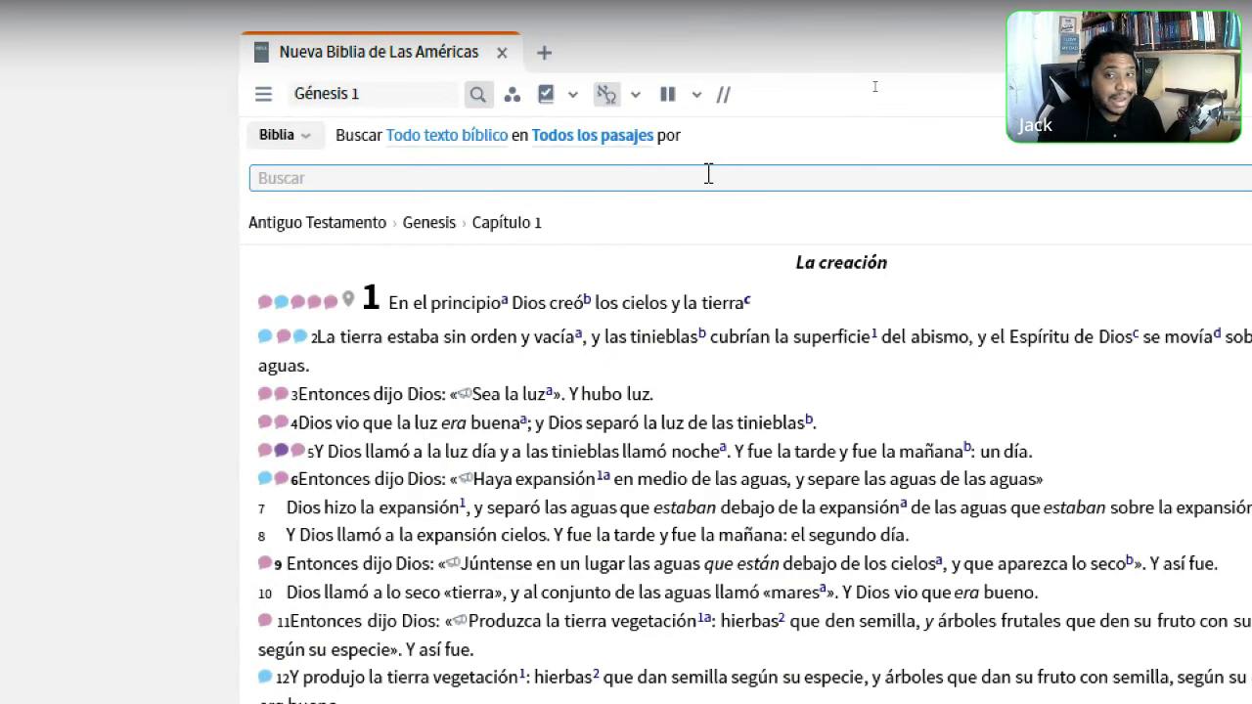
left_click(277, 135)
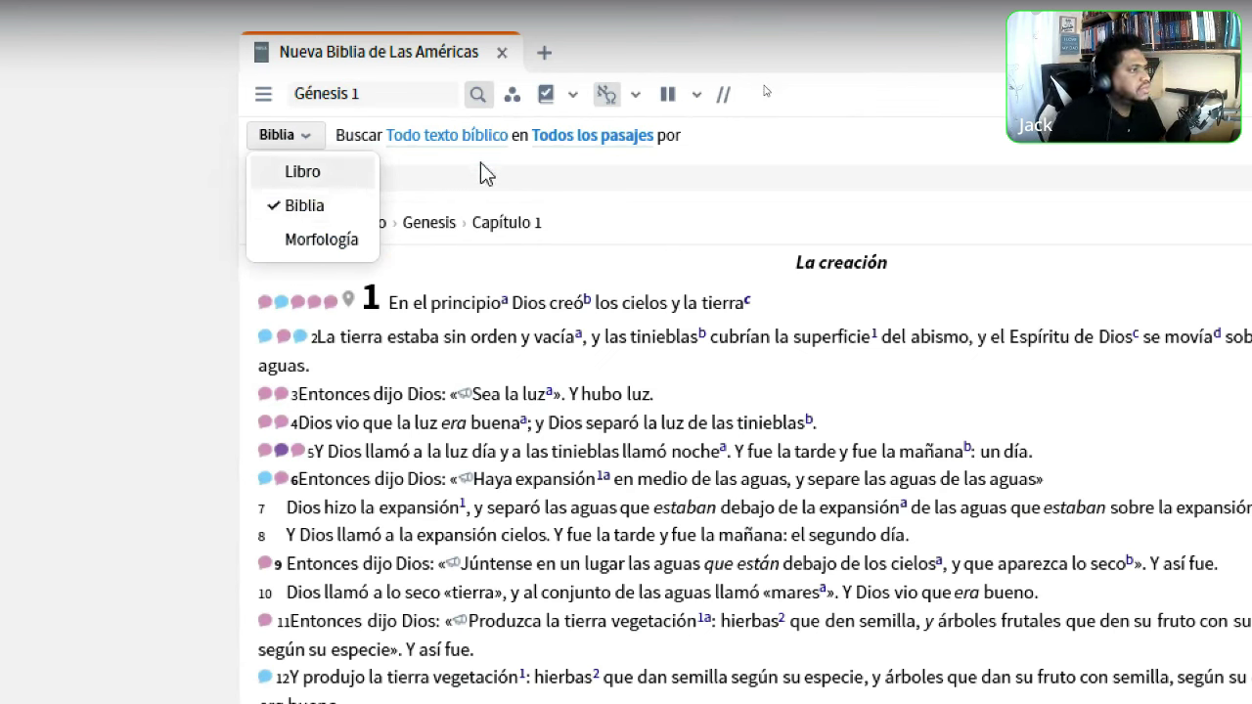
left_click(316, 149)
Try limiting the Bible search to Palabras de Cristo under Campos de búsqueda, and clear that choice
left_click(416, 138)
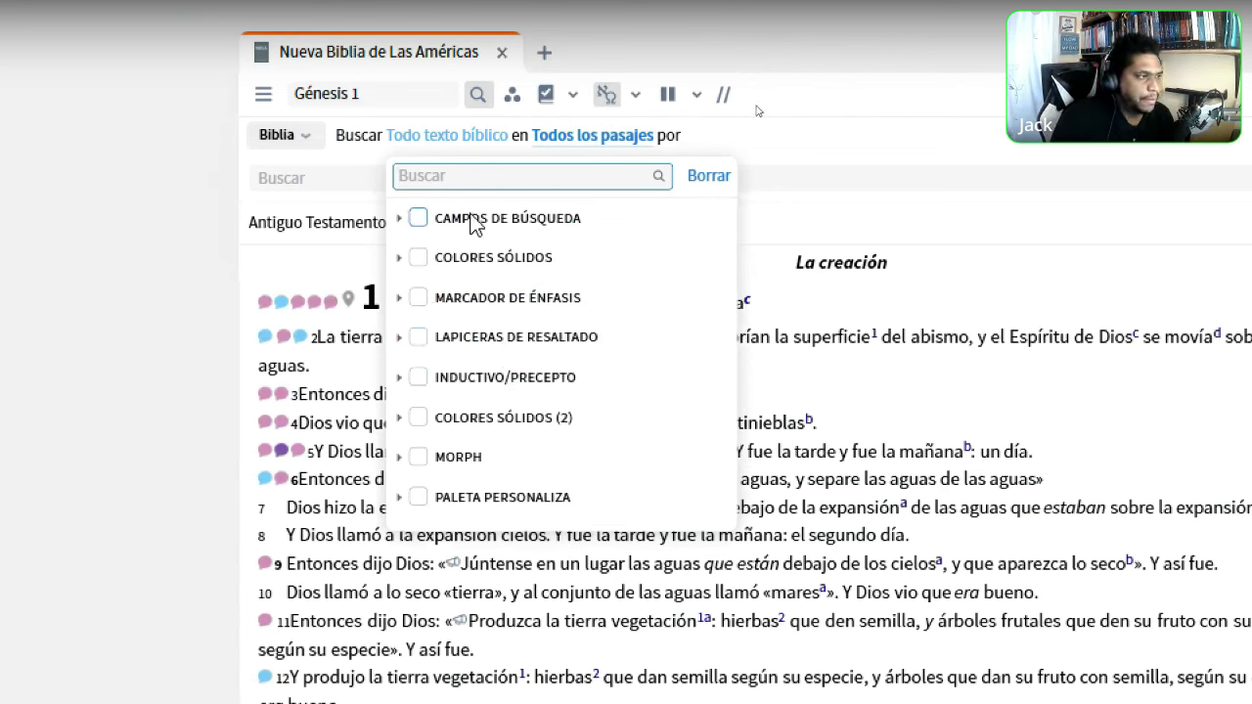
left_click(398, 219)
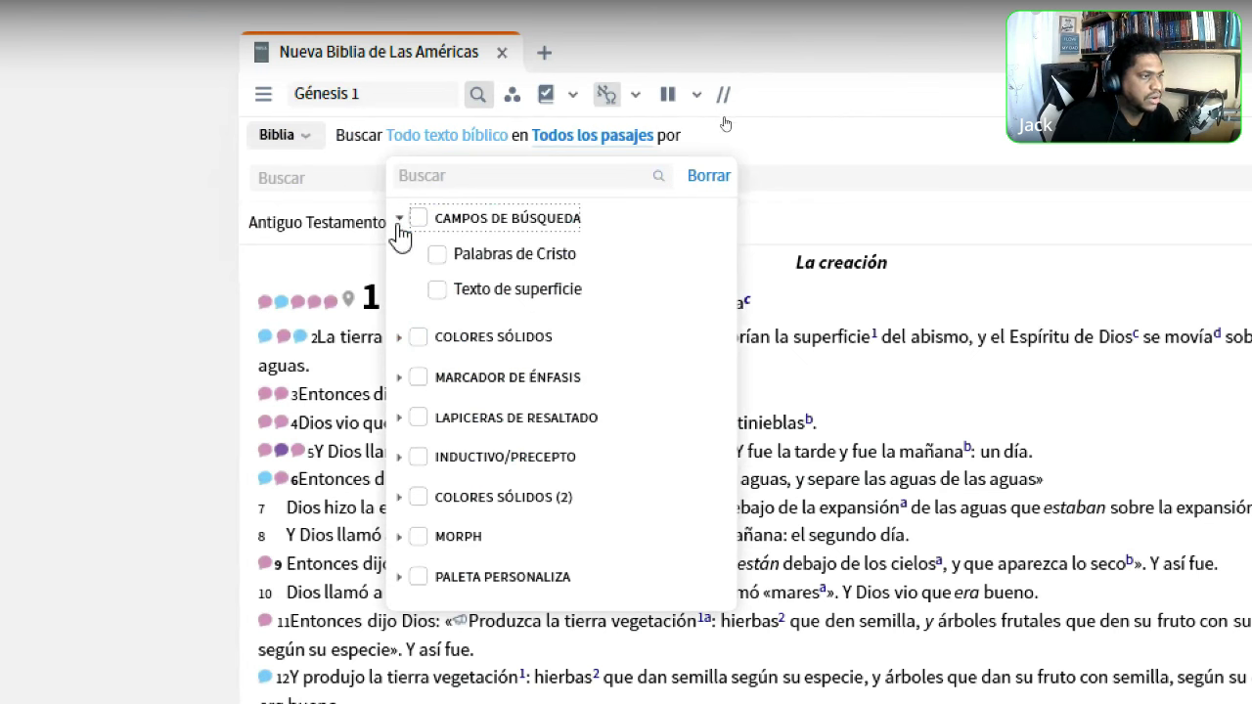
left_click(436, 254)
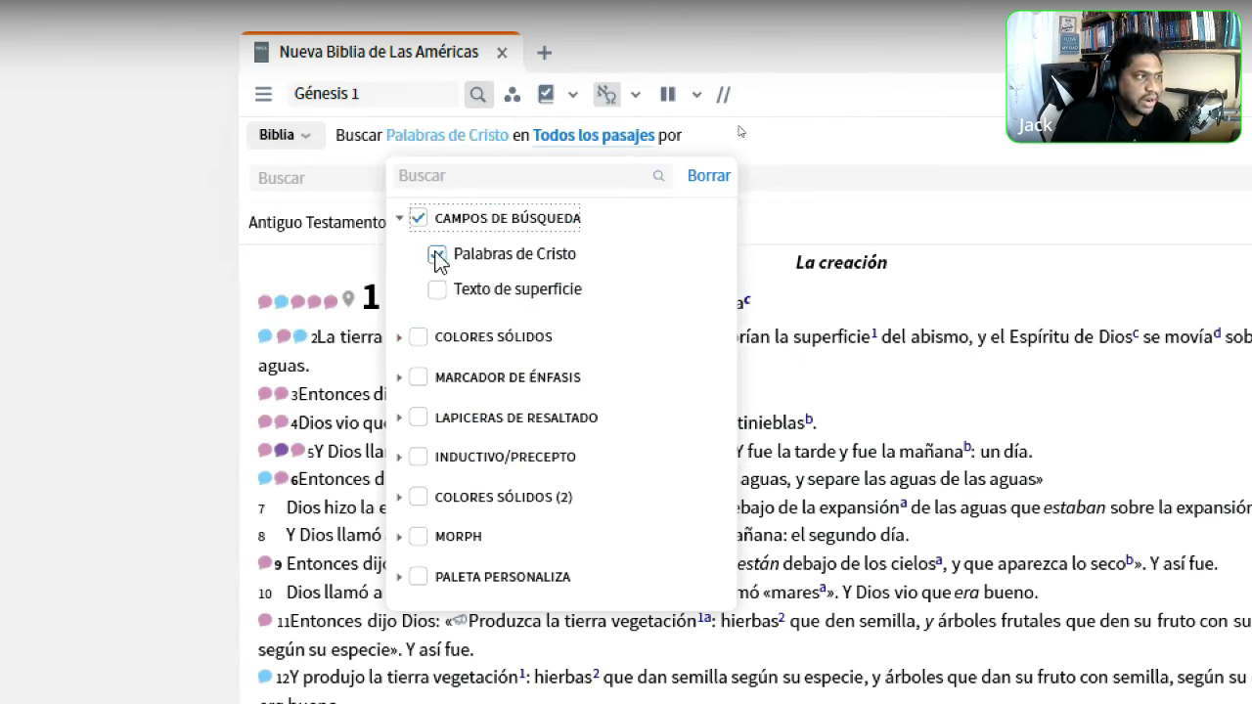
left_click(418, 218)
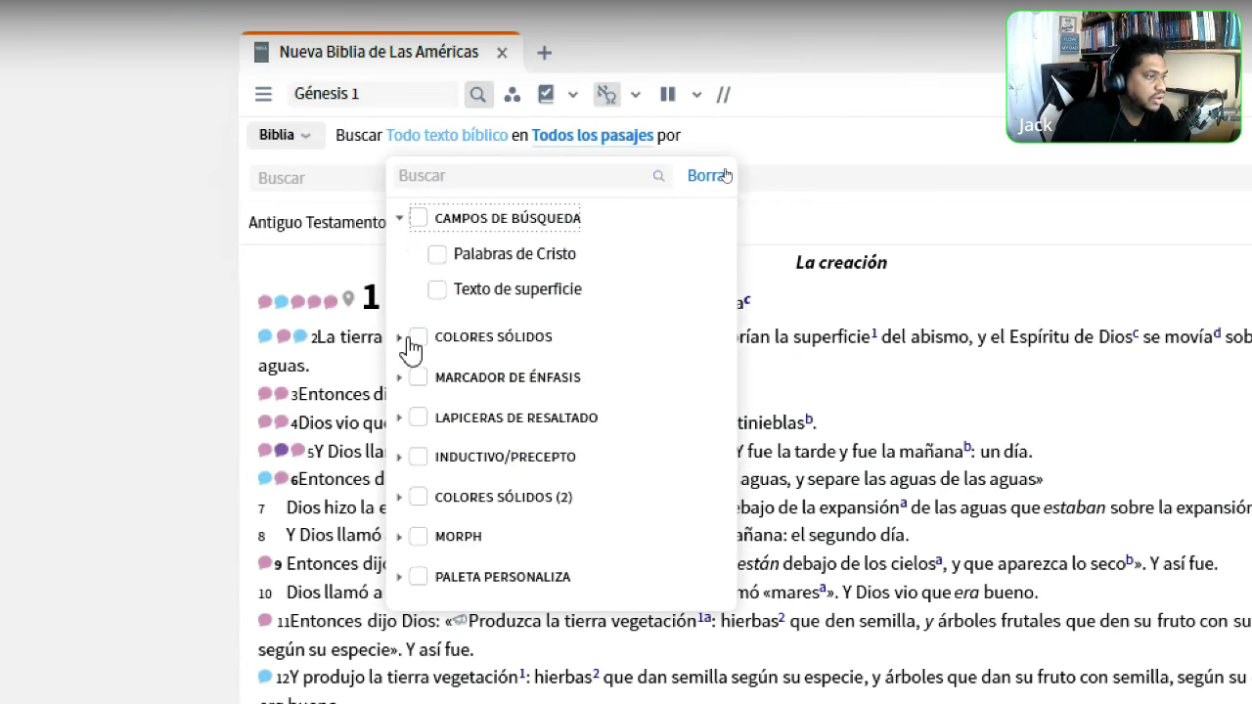
Examine the highlighting styles under Colores sólidos and Marcador de énfasis that can limit the Bible search, leaving Todo texto bíblico
left_click(408, 339)
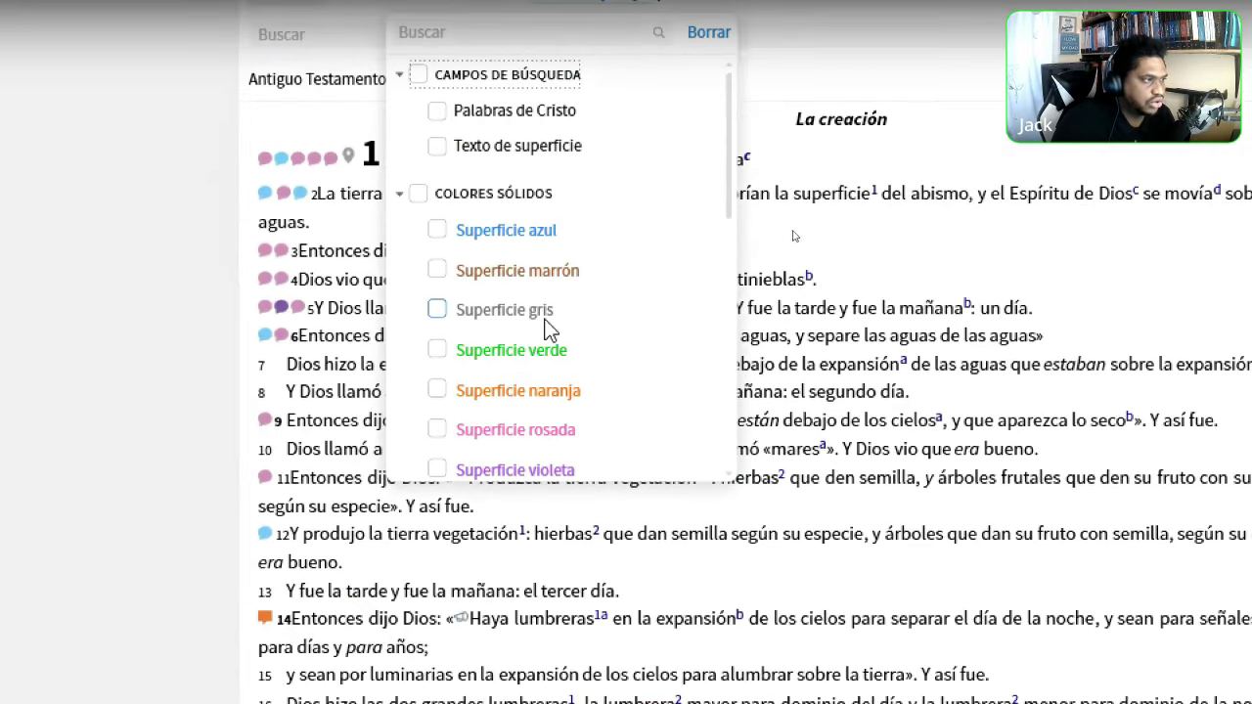
left_click(400, 74)
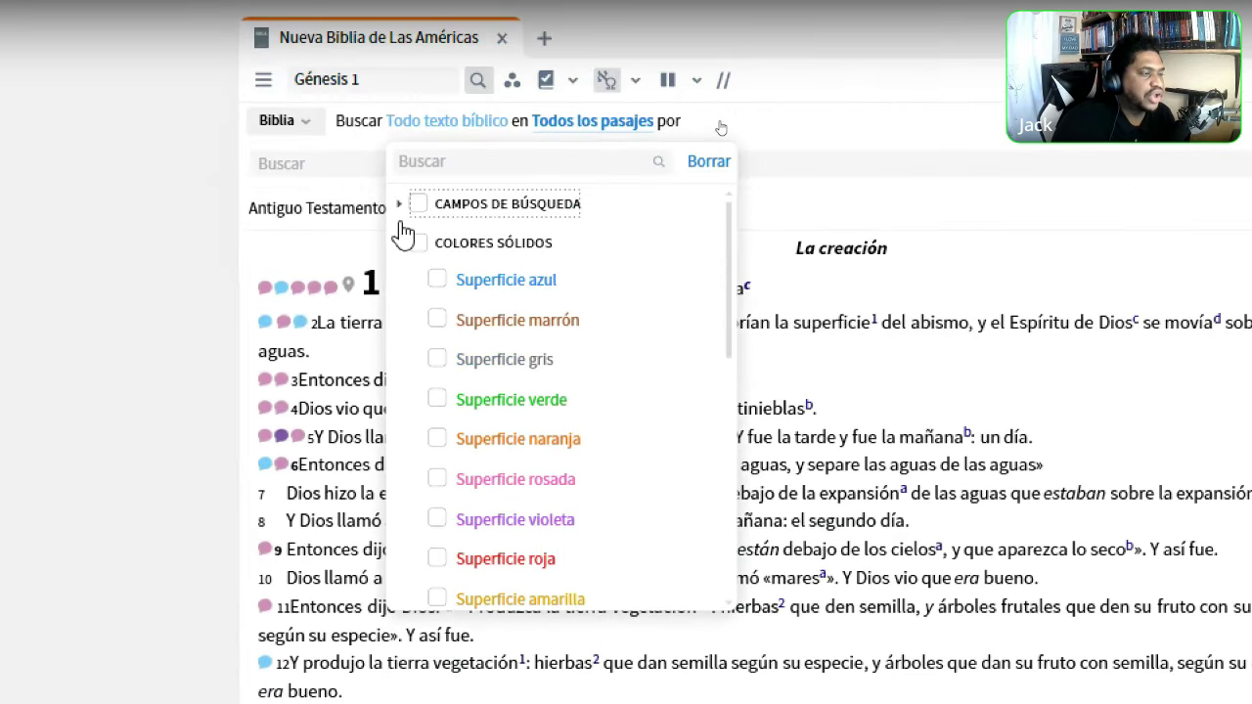
left_click(400, 244)
left_click(399, 284)
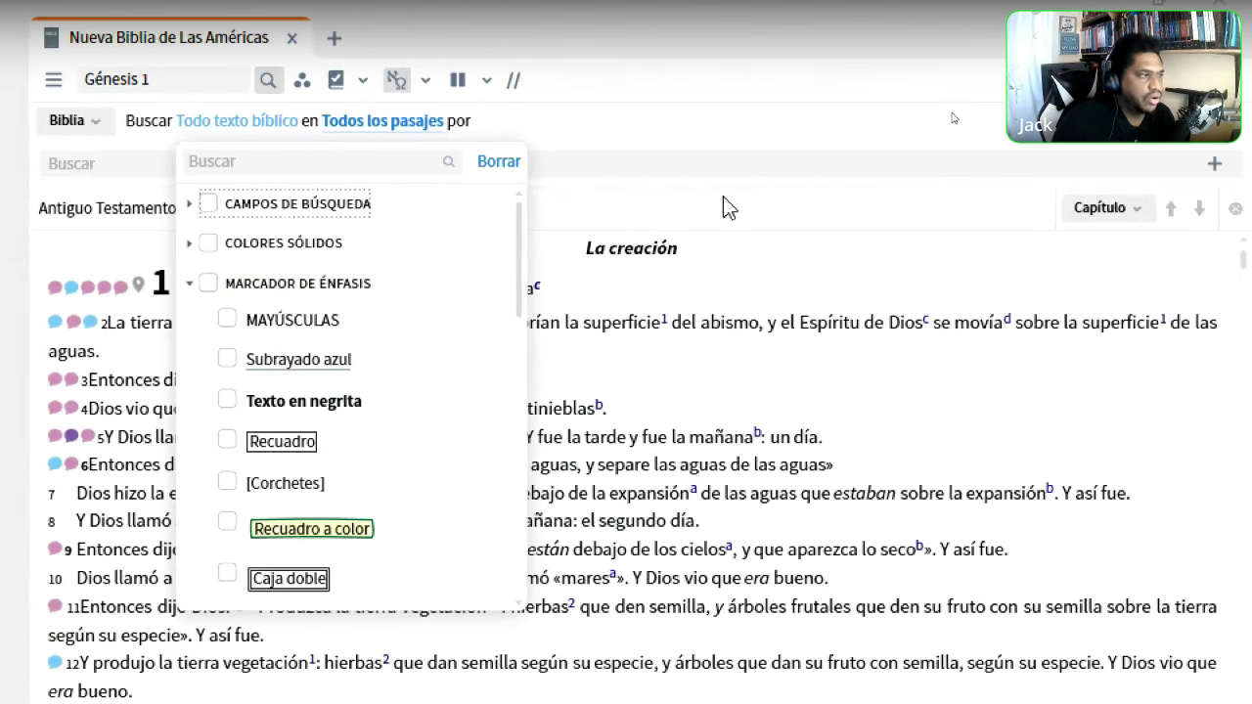
left_click(189, 283)
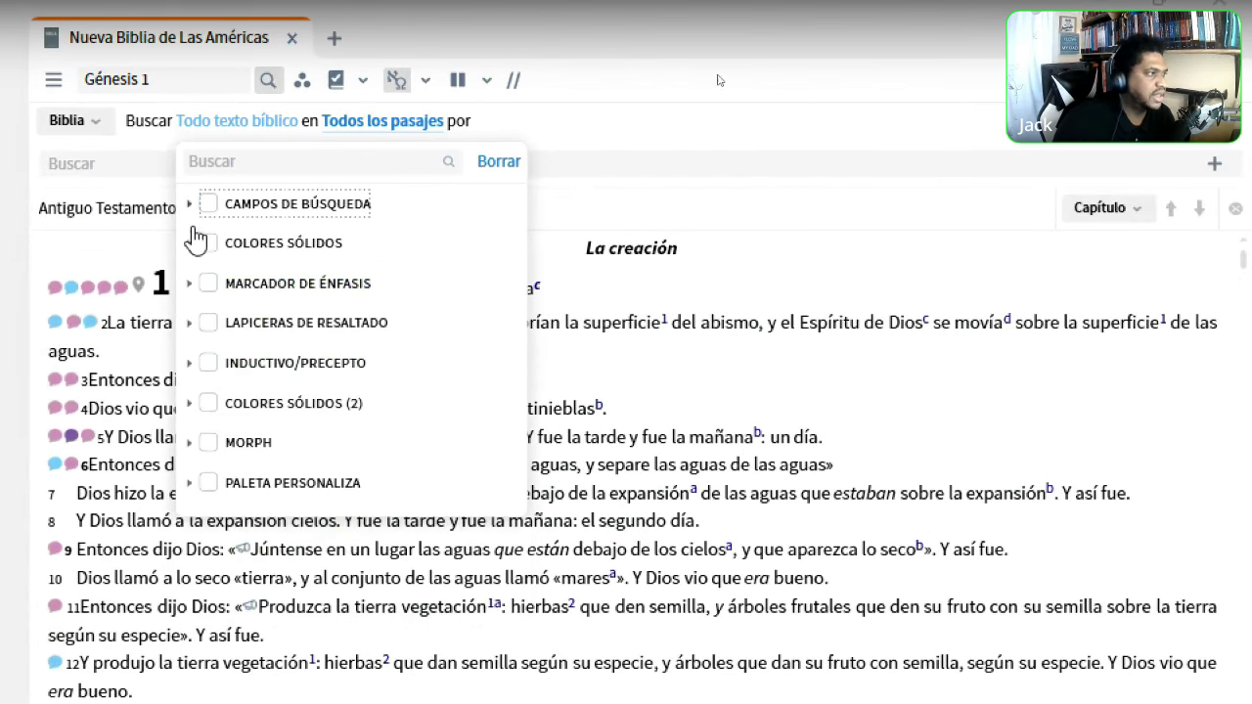
key("Escape")
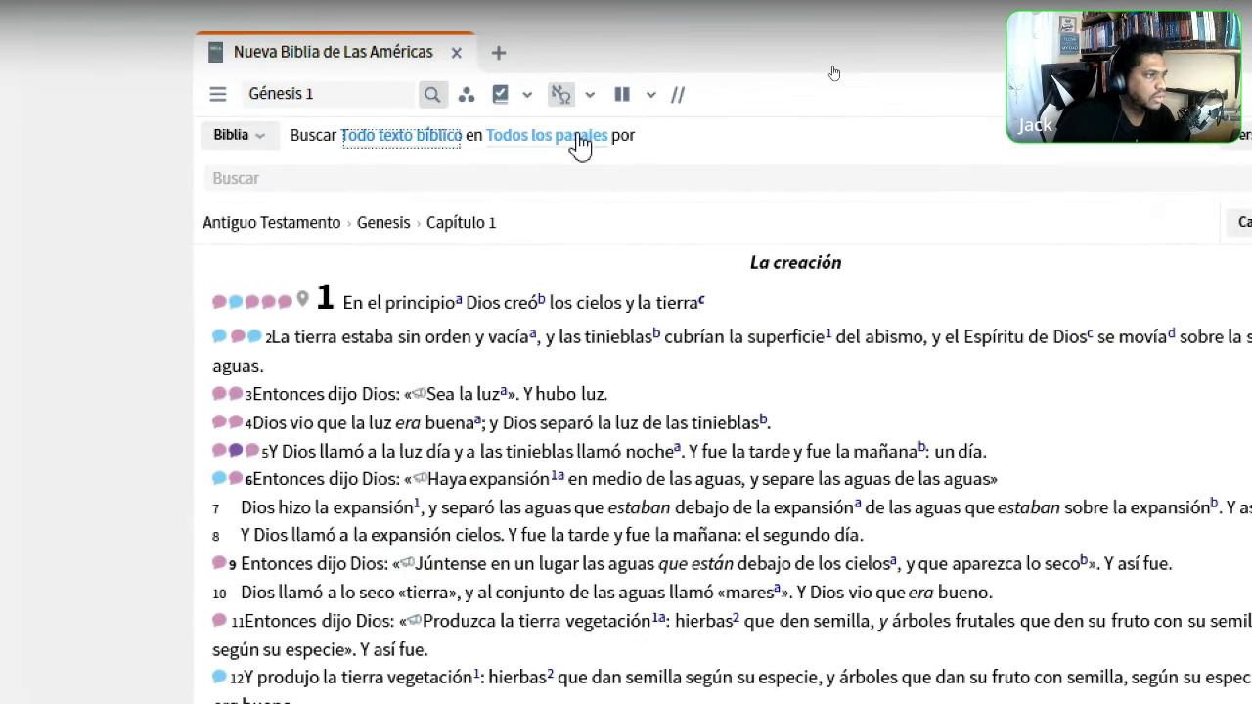
Limit the Bible search to the passage range Oseas–Malaquías
left_click(584, 144)
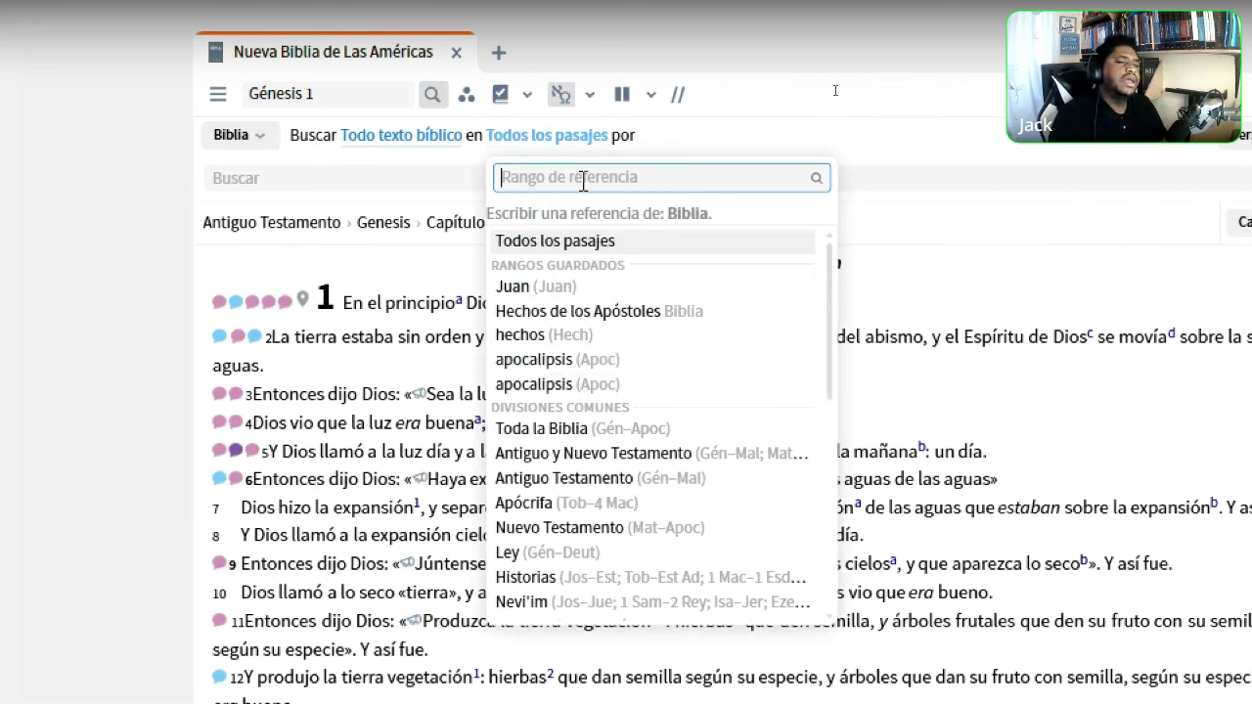
type("o")
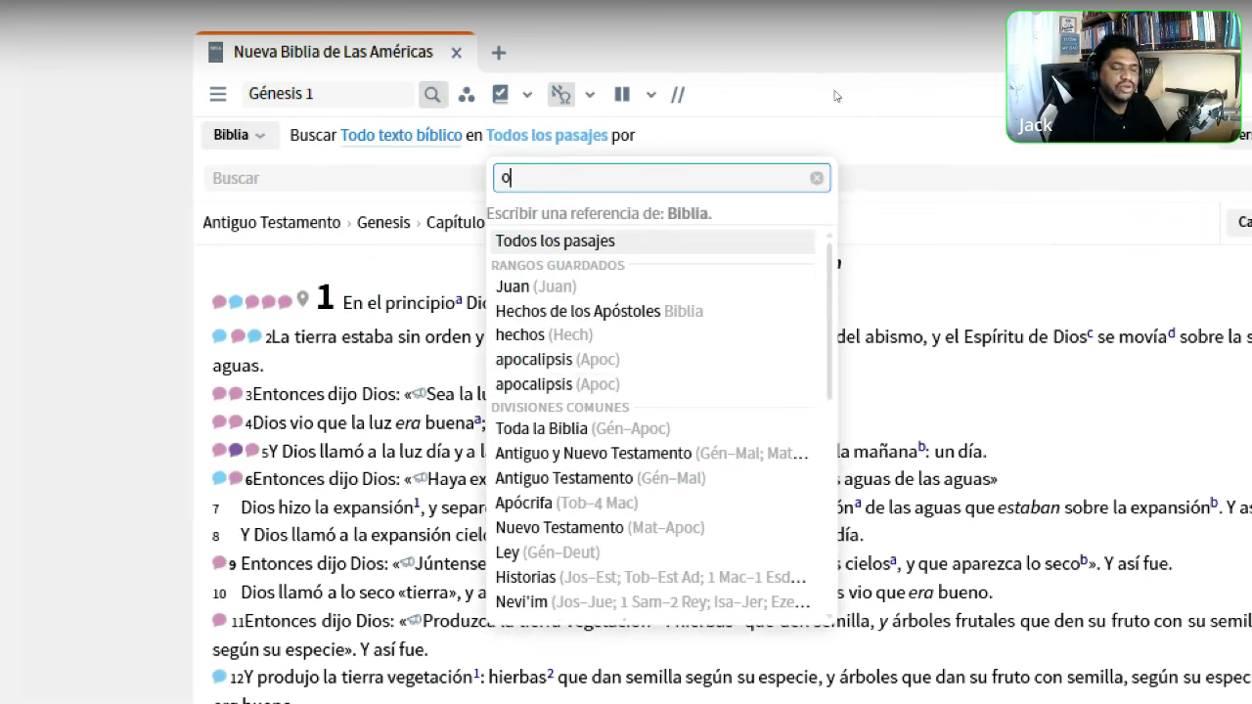
type("seas")
key("BackSpace")
key("BackSpace")
type("seas")
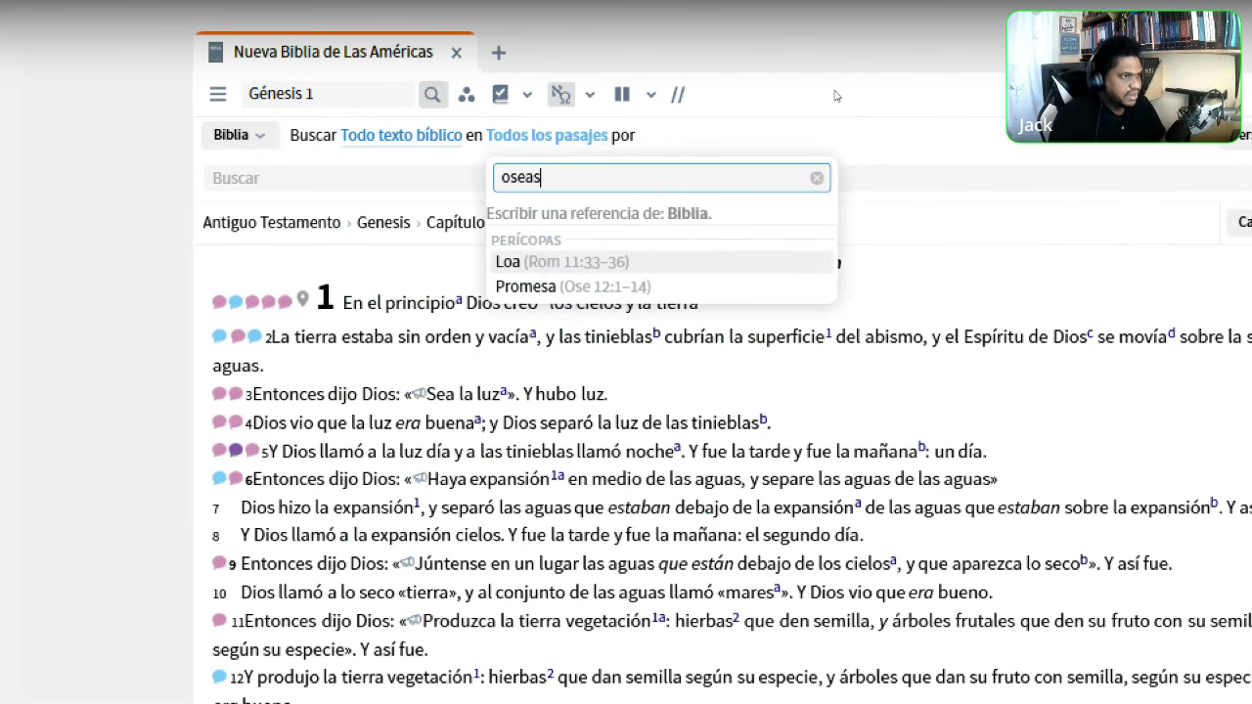
type("-")
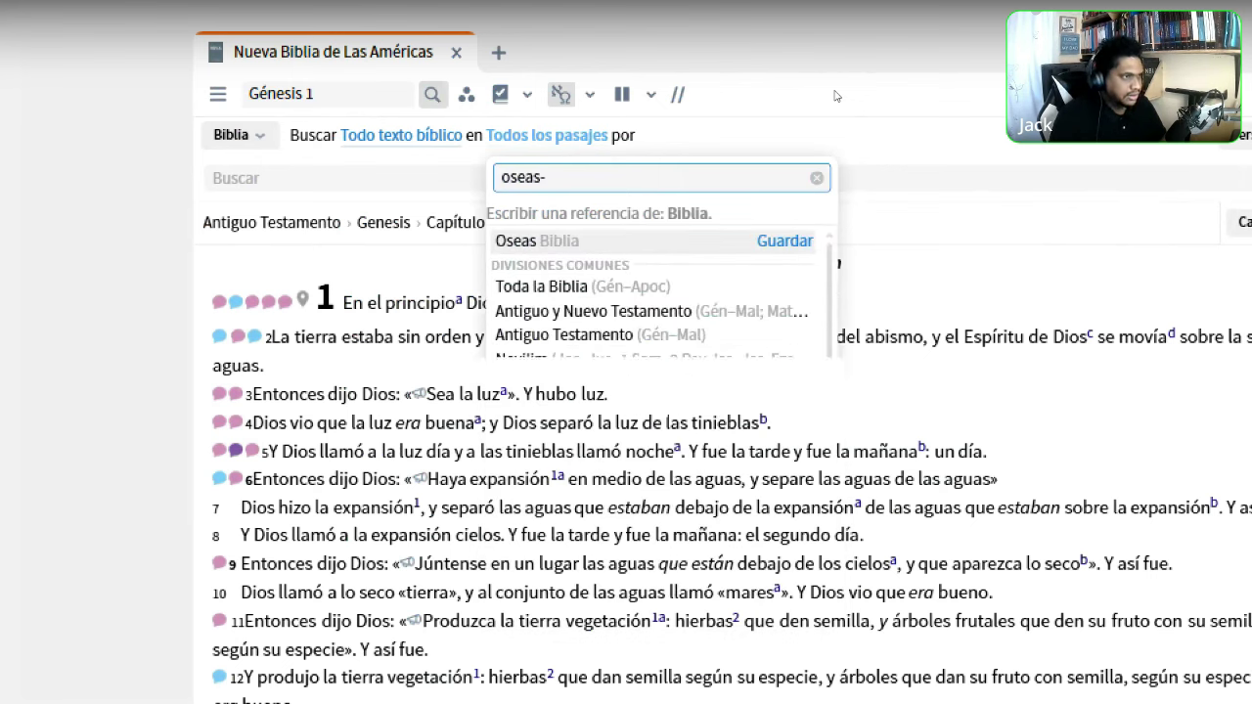
type("mal")
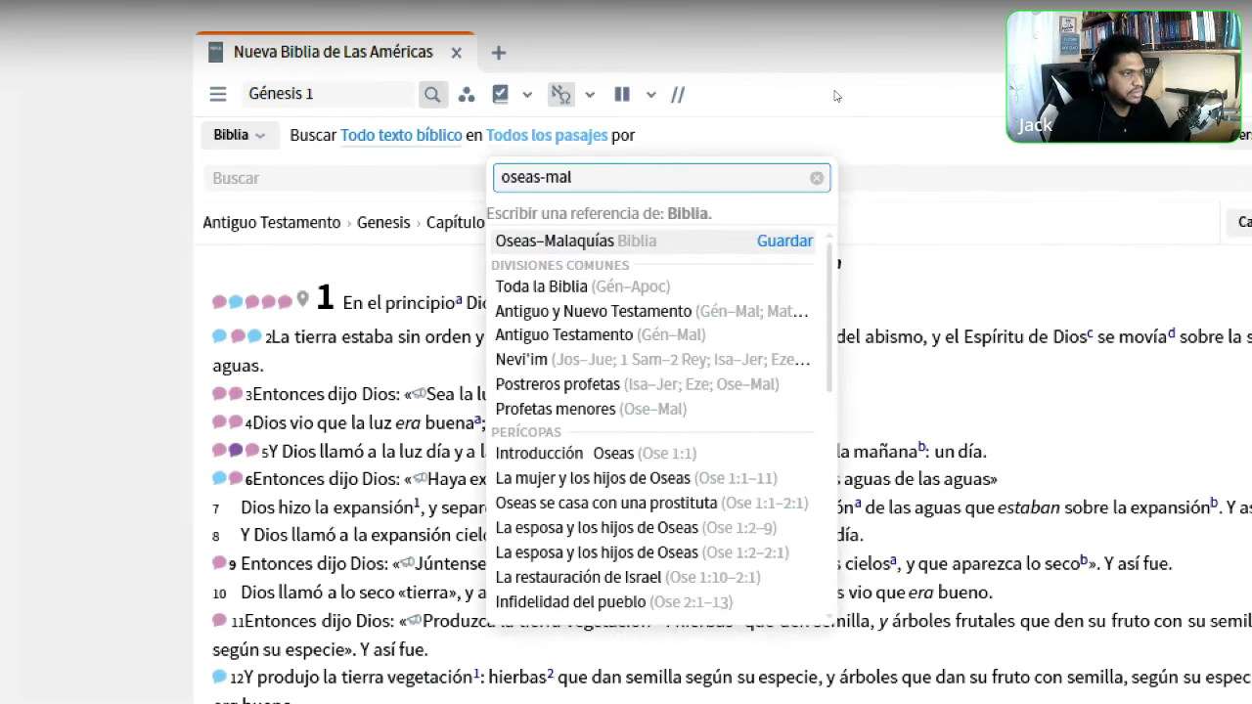
left_click(554, 243)
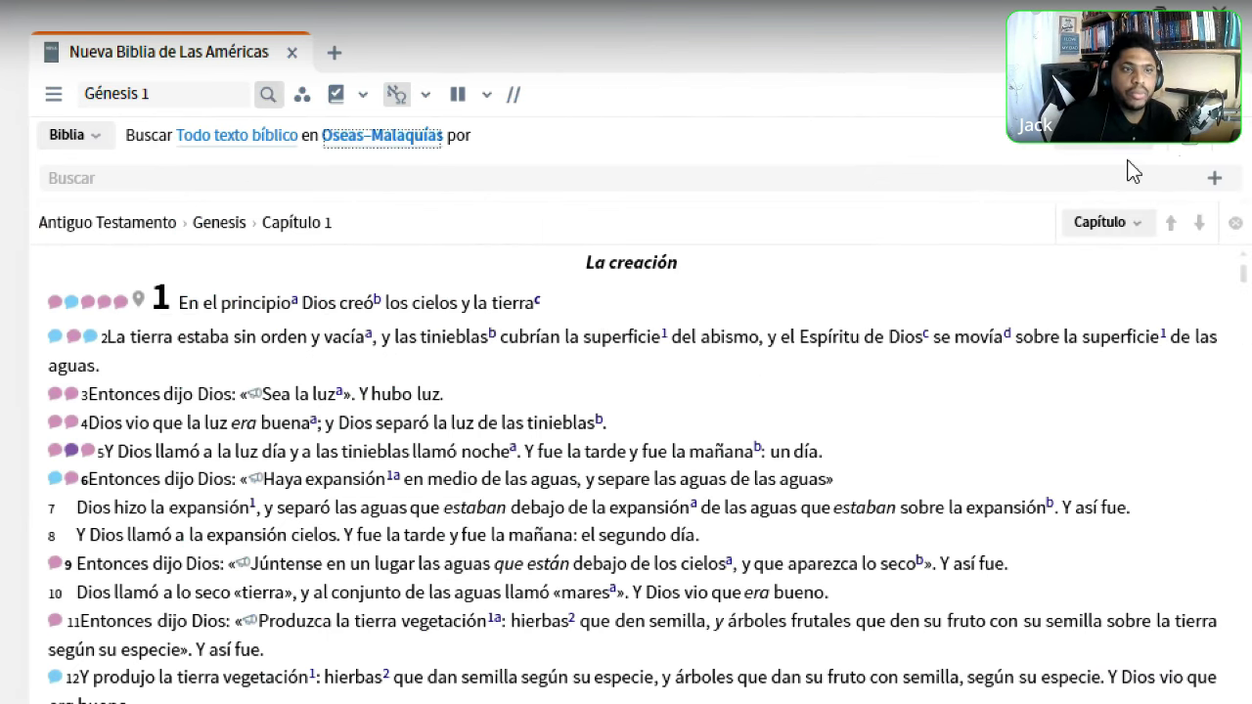
Keep Versículo as the search unit, search the selected range for "juicio" and browse the matching verses
left_click(1099, 222)
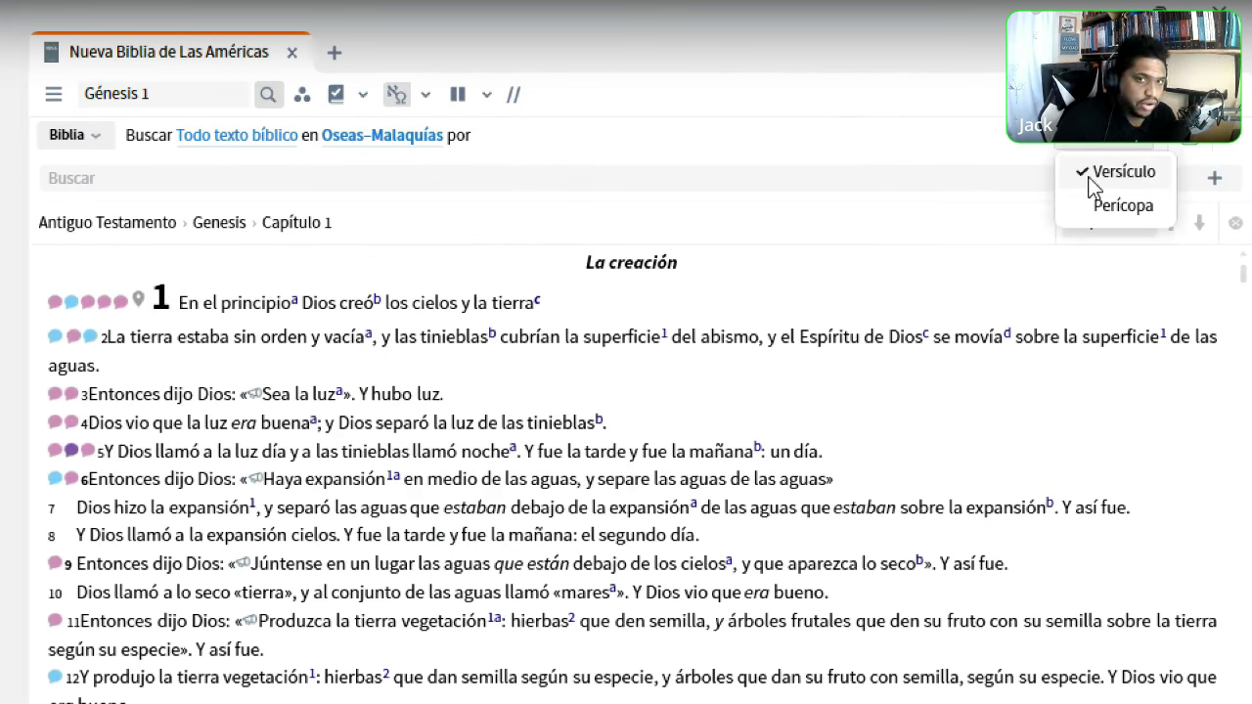
left_click(878, 145)
left_click(567, 176)
type("juic")
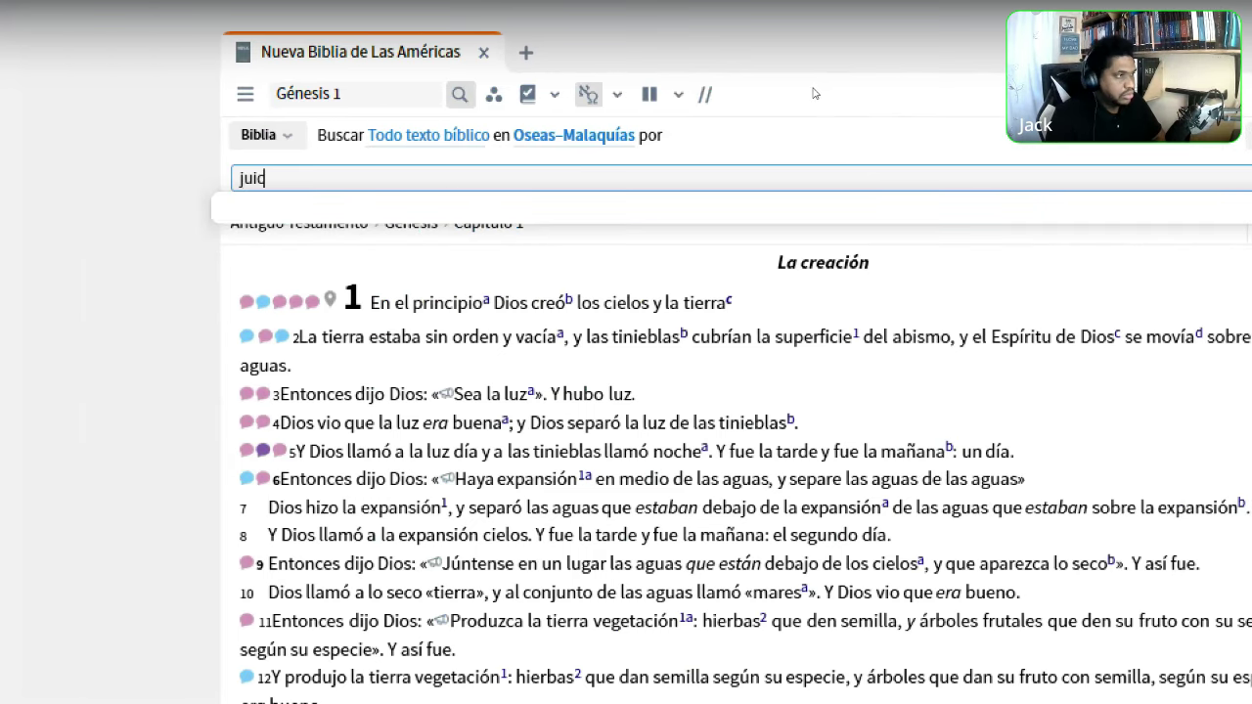
type("io")
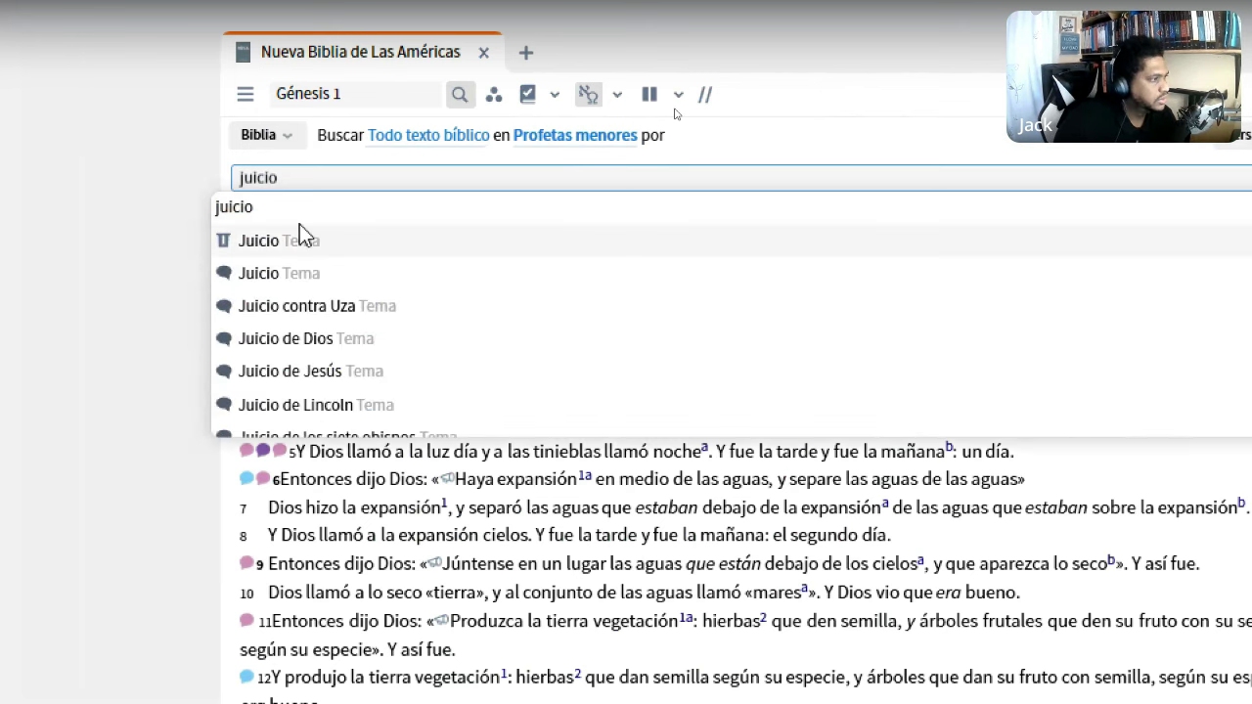
left_click(273, 208)
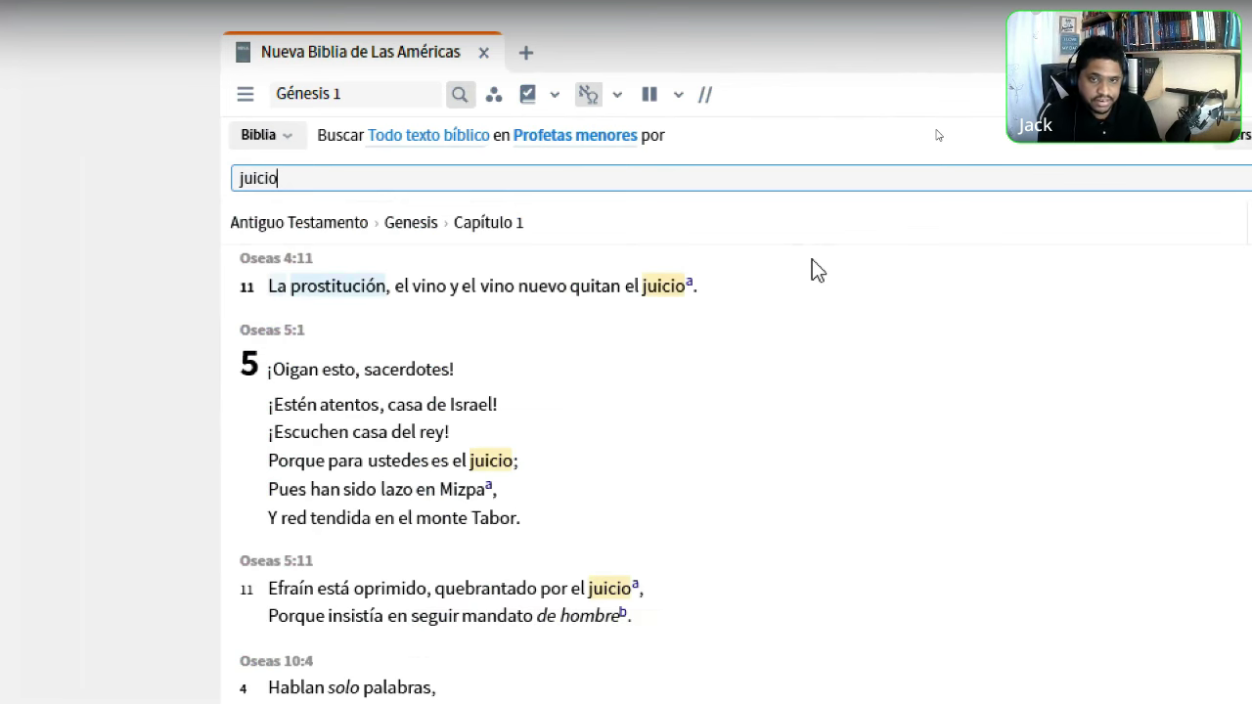
scroll(626, 386, "down", 1)
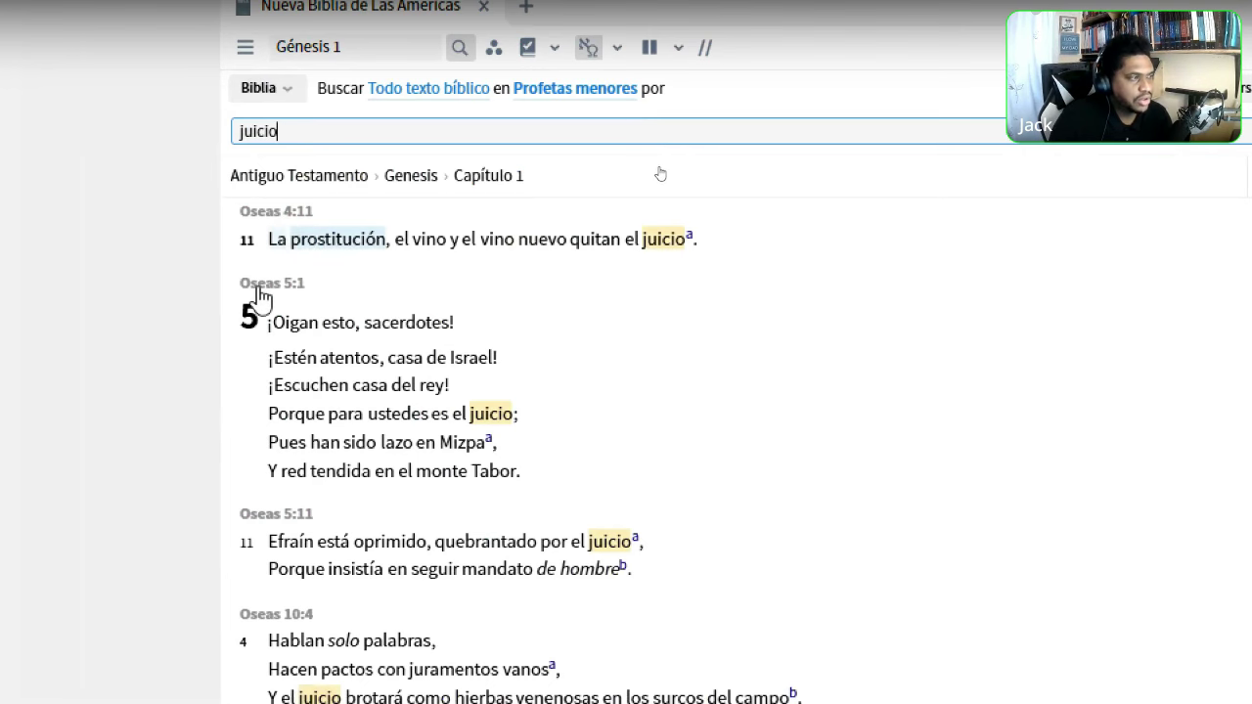
scroll(298, 567, "down", 1)
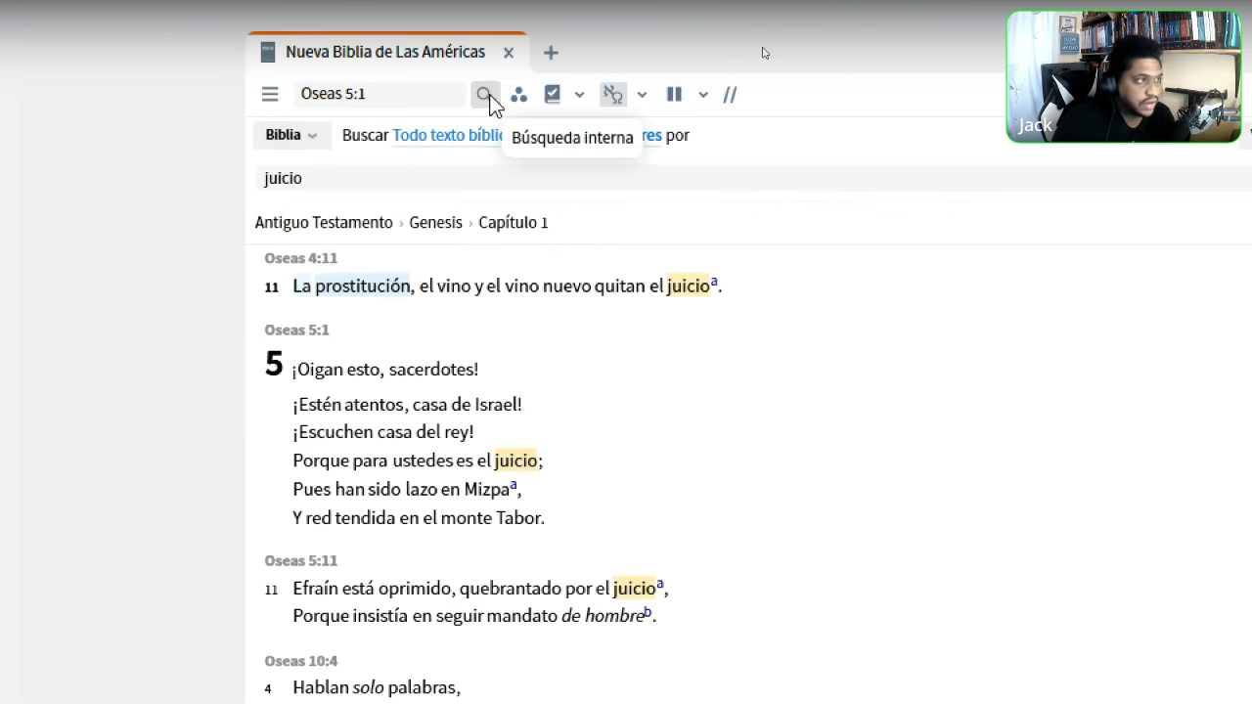
Switch the search type to Morfología and clear the word "juicio" from the query
left_click(292, 142)
left_click(326, 236)
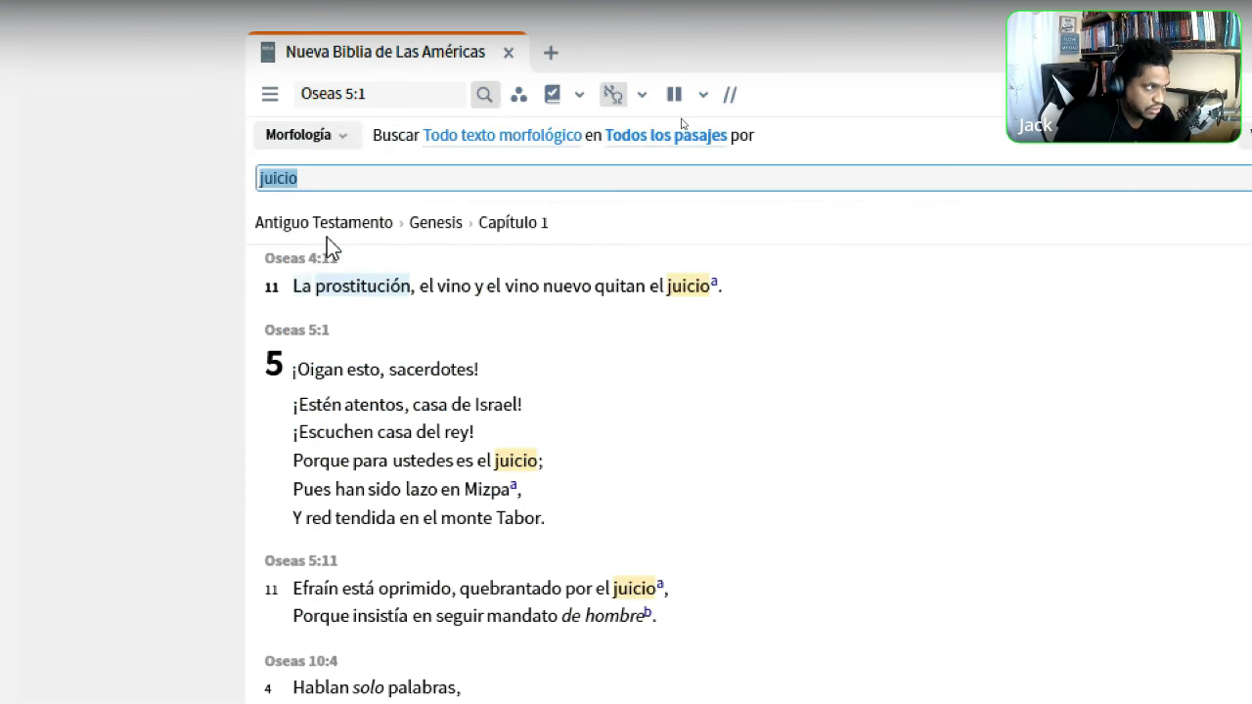
left_click(345, 184)
key("BackSpace")
key("BackSpace")
key("BackSpace")
key("BackSpace")
key("BackSpace")
key("BackSpace")
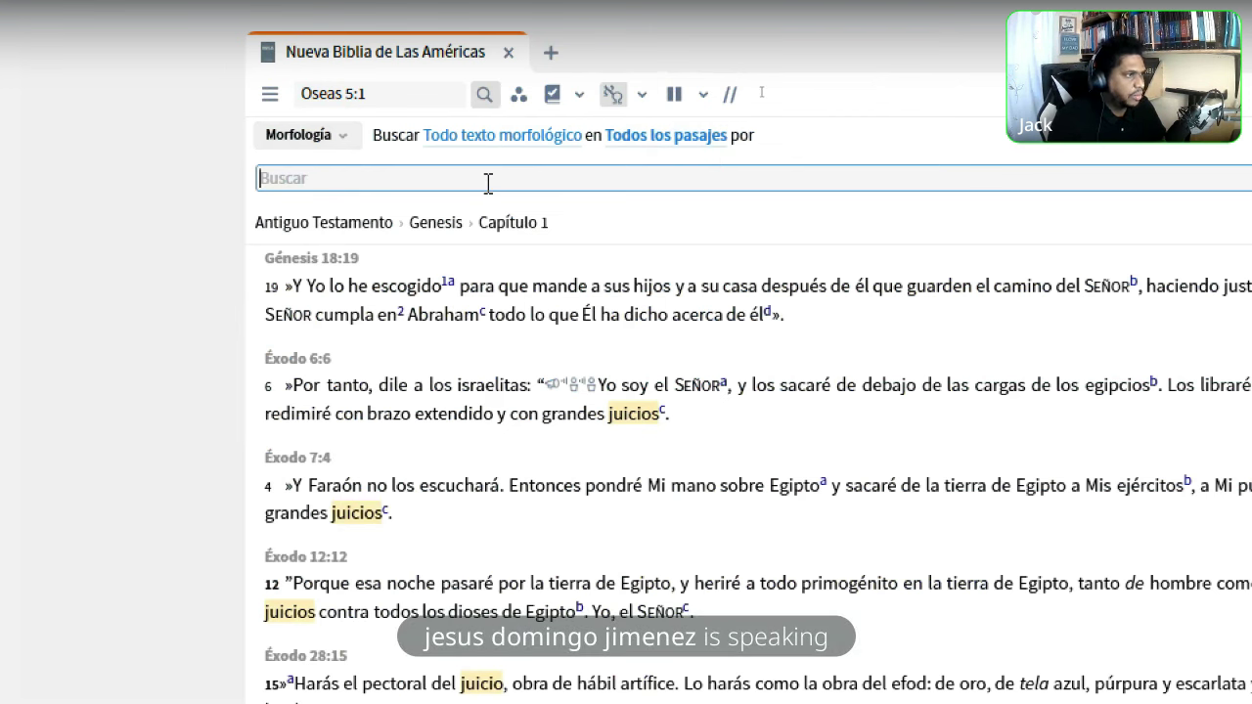
Look up "g:logos" and run the morphology search on the Greek lemma λόγος
type("g")
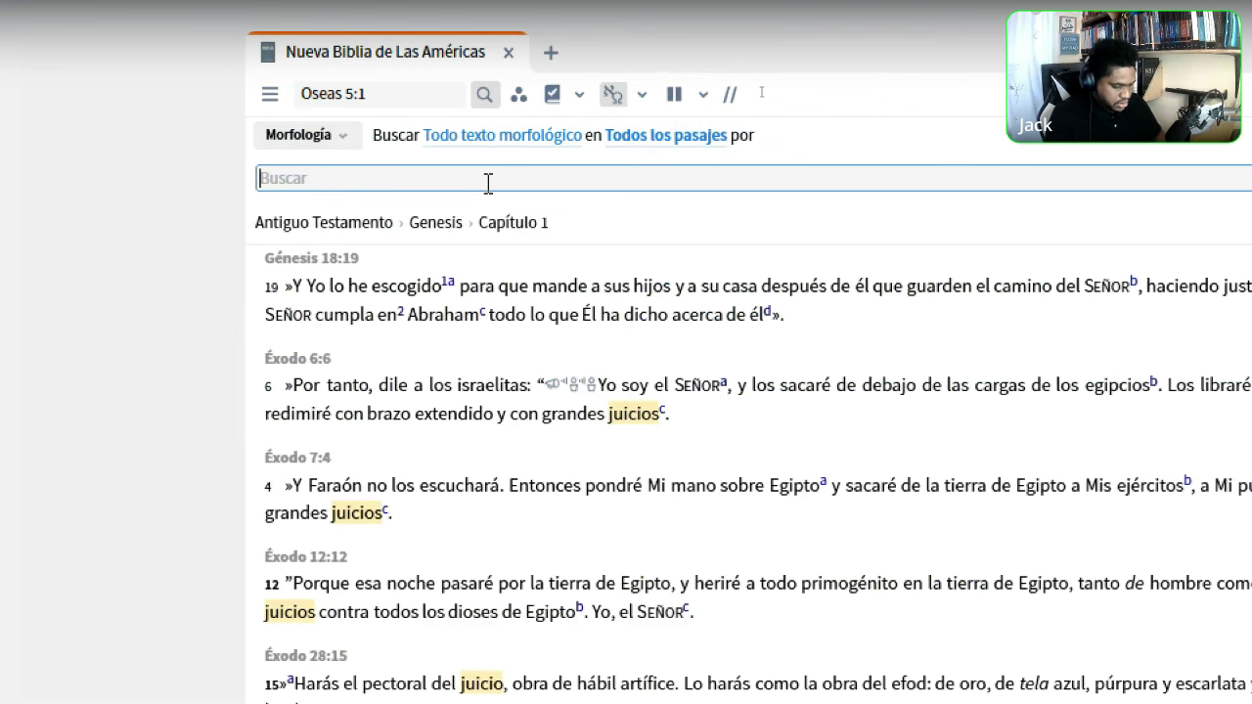
type(":logos")
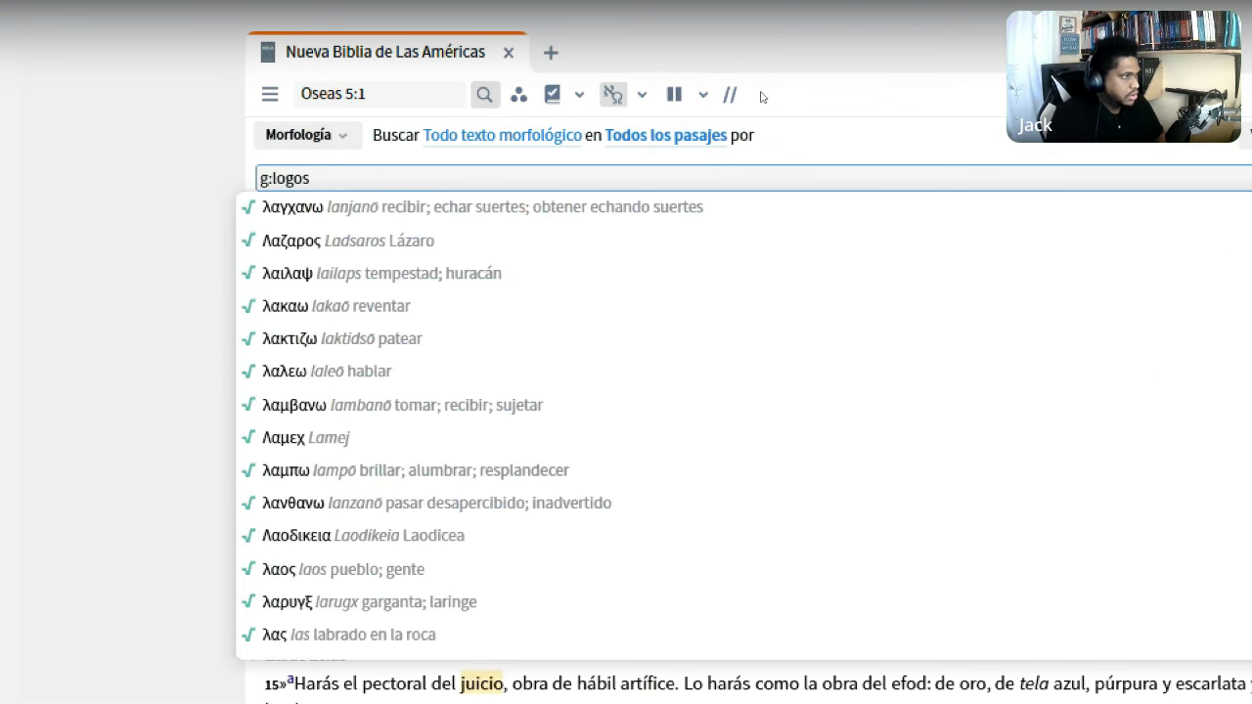
left_click(362, 208)
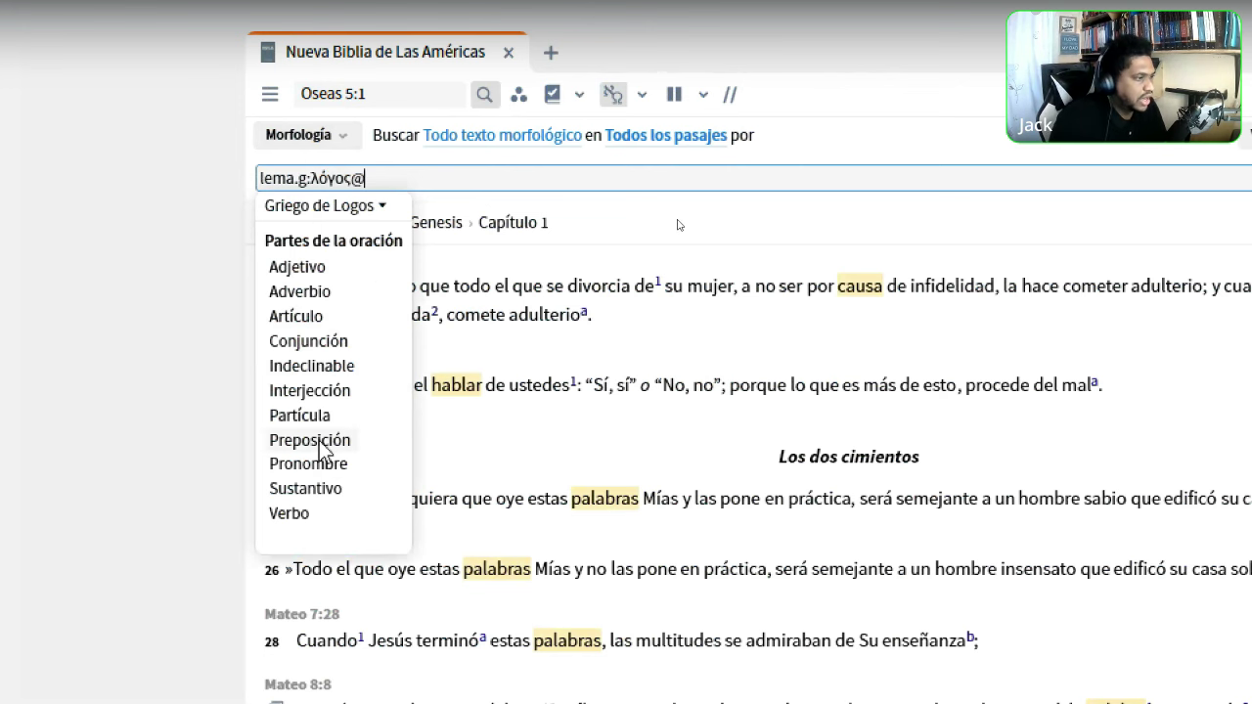
Restrict the λόγος search to verbs with the query lema.g:λόγος@V????
left_click(313, 517)
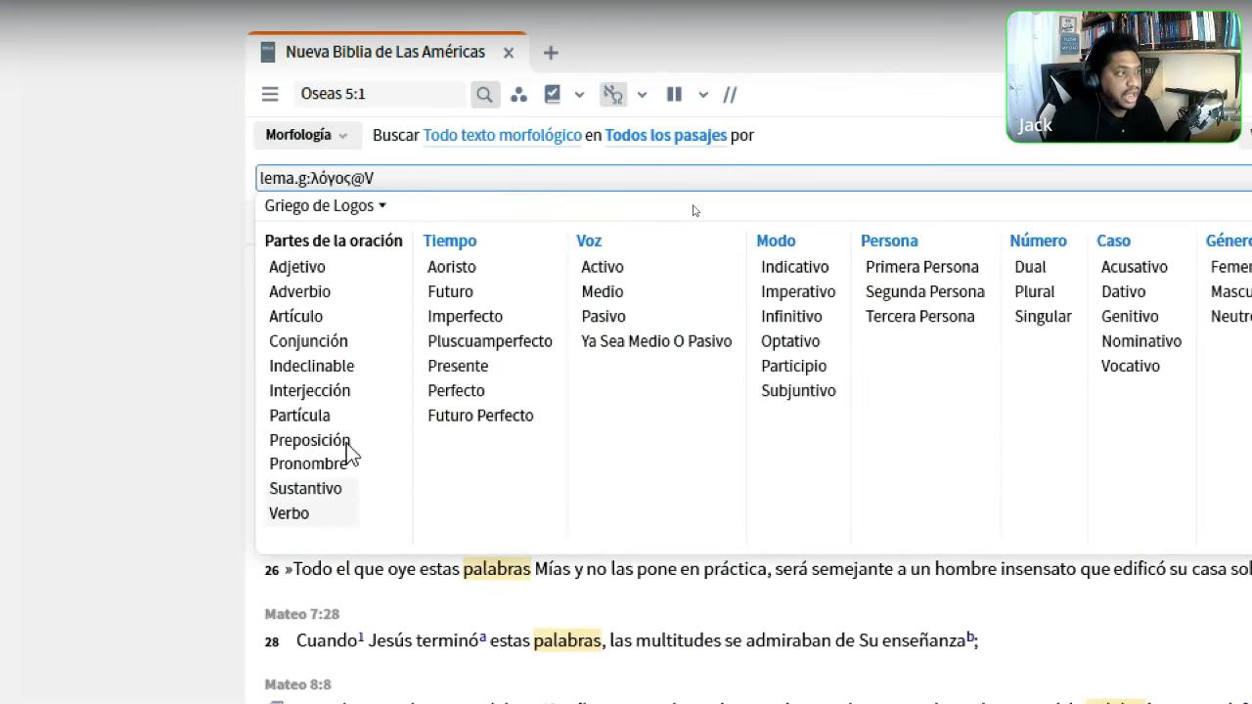
left_click(743, 93)
left_click(447, 180)
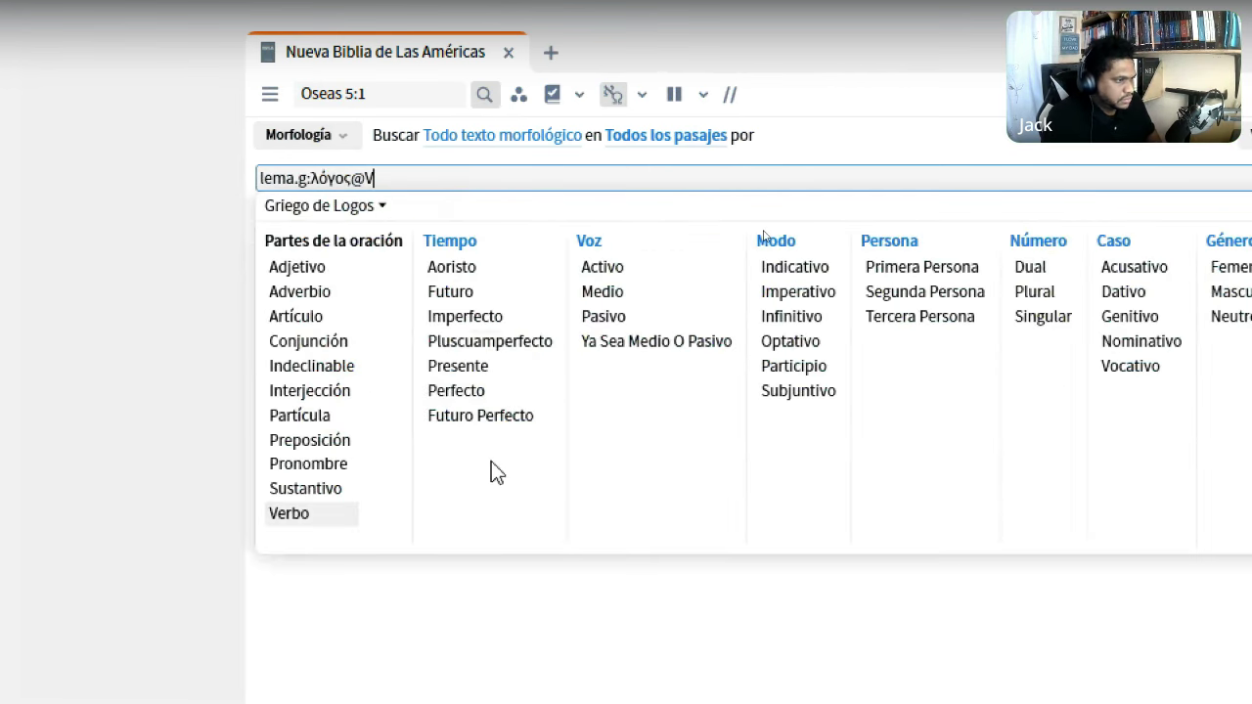
type("@V????")
key("Return")
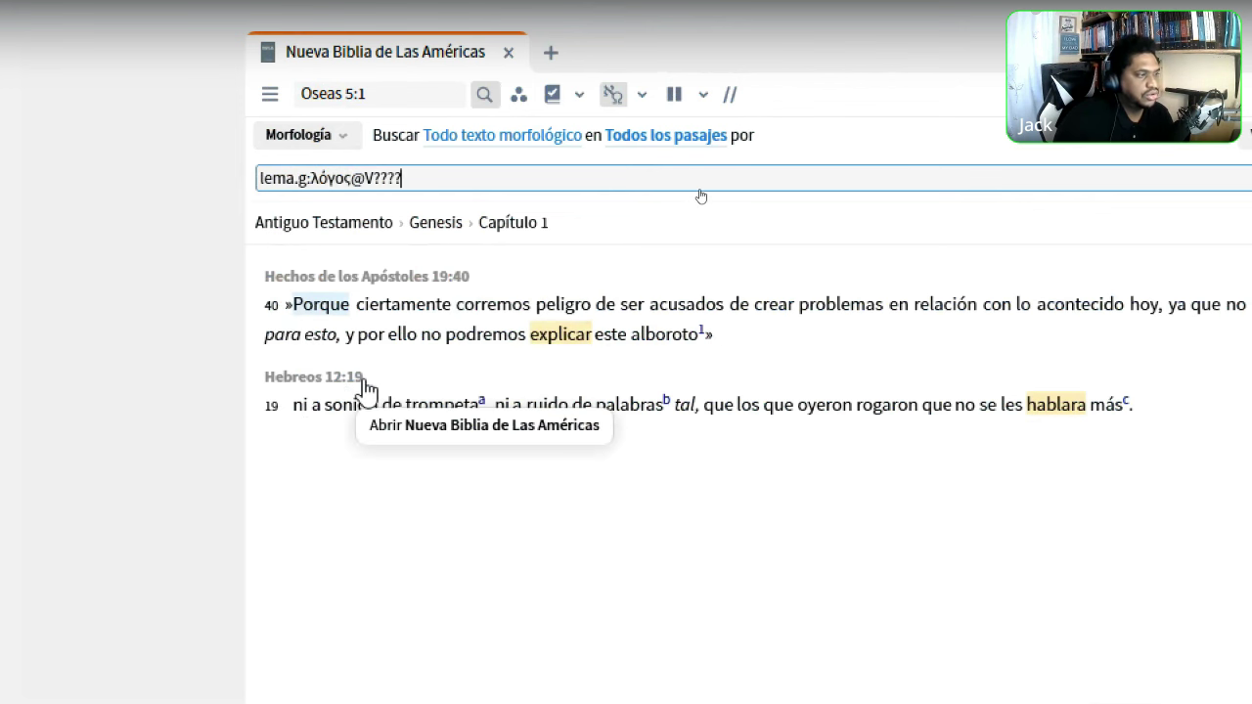
Change the part of speech to Sustantivo and run the query lema.g:λόγος@N????
left_click(404, 181)
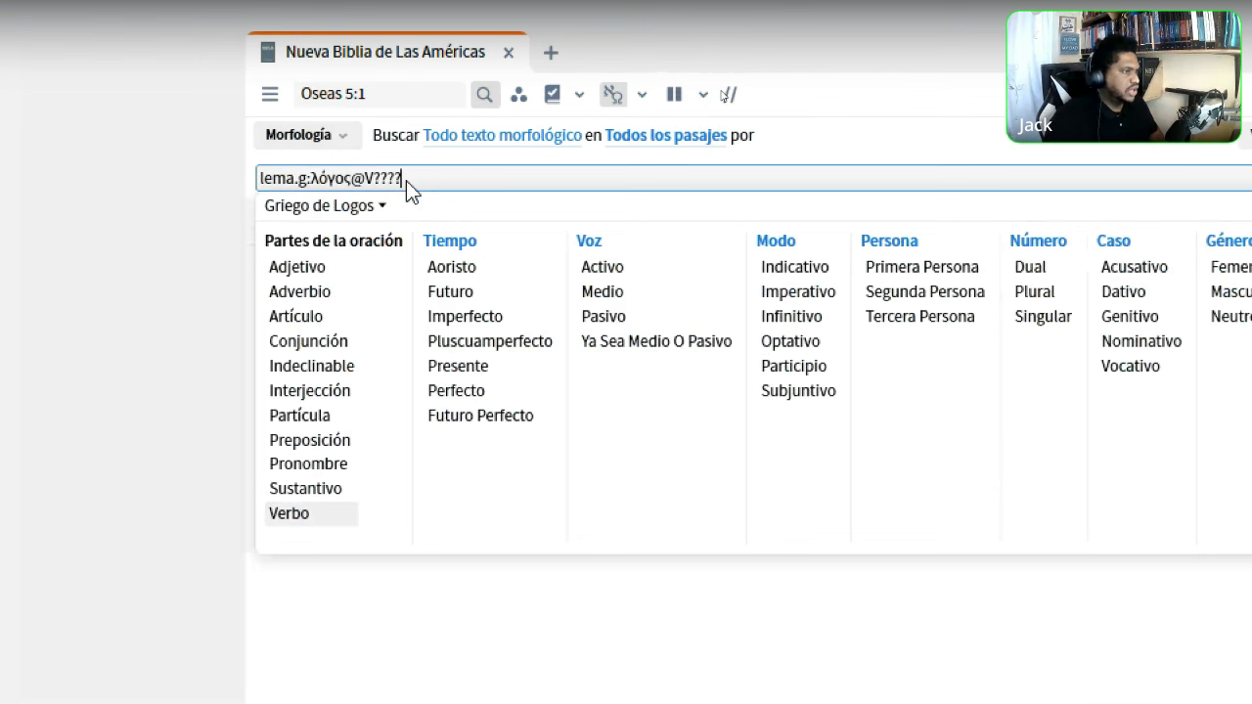
left_click(300, 431)
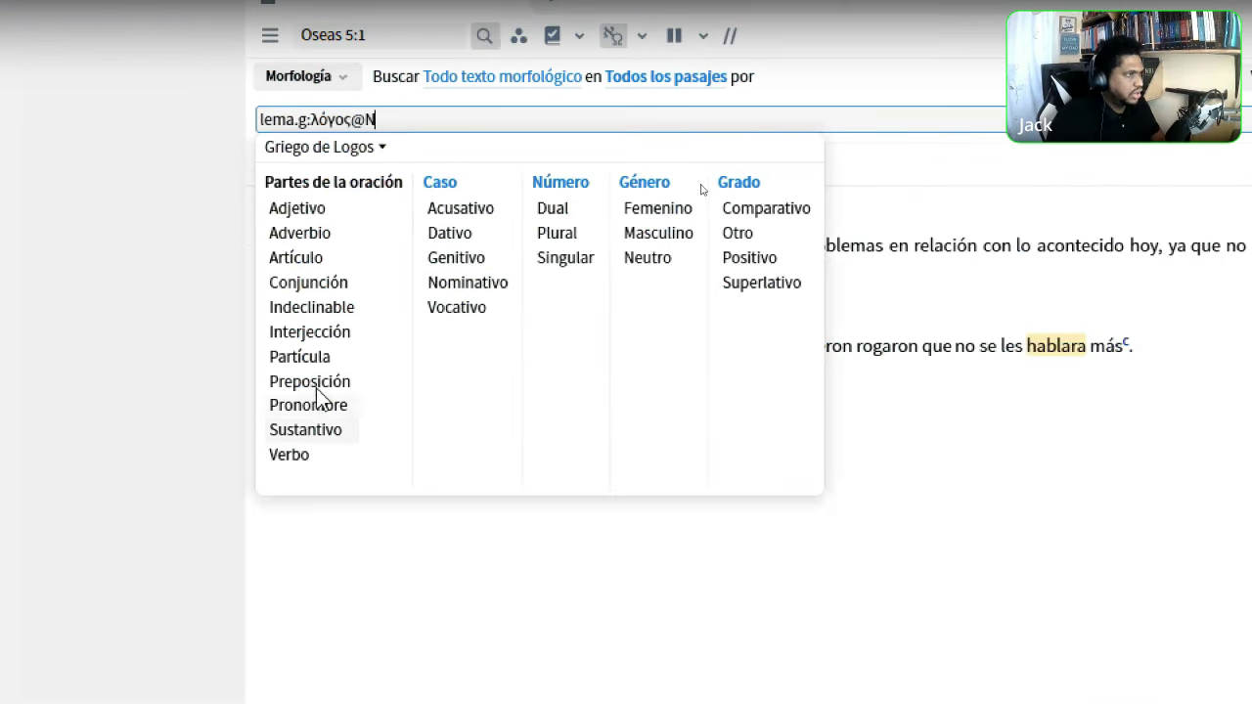
type("????")
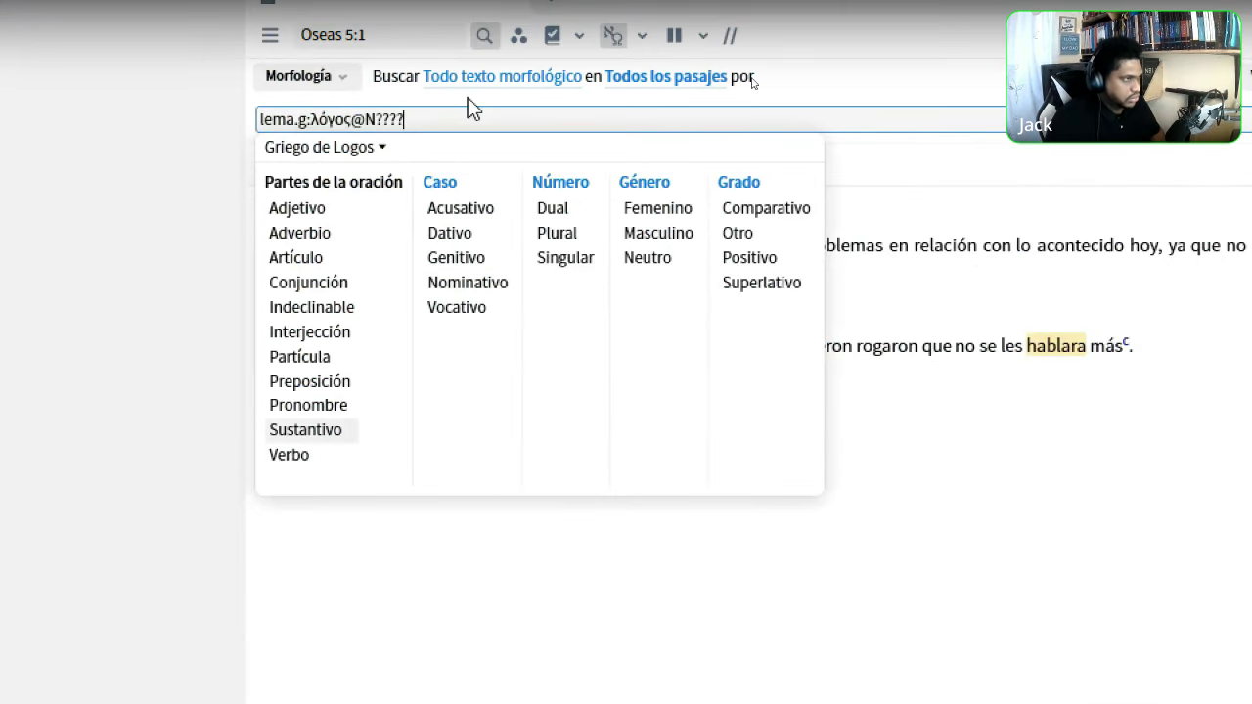
key("Return")
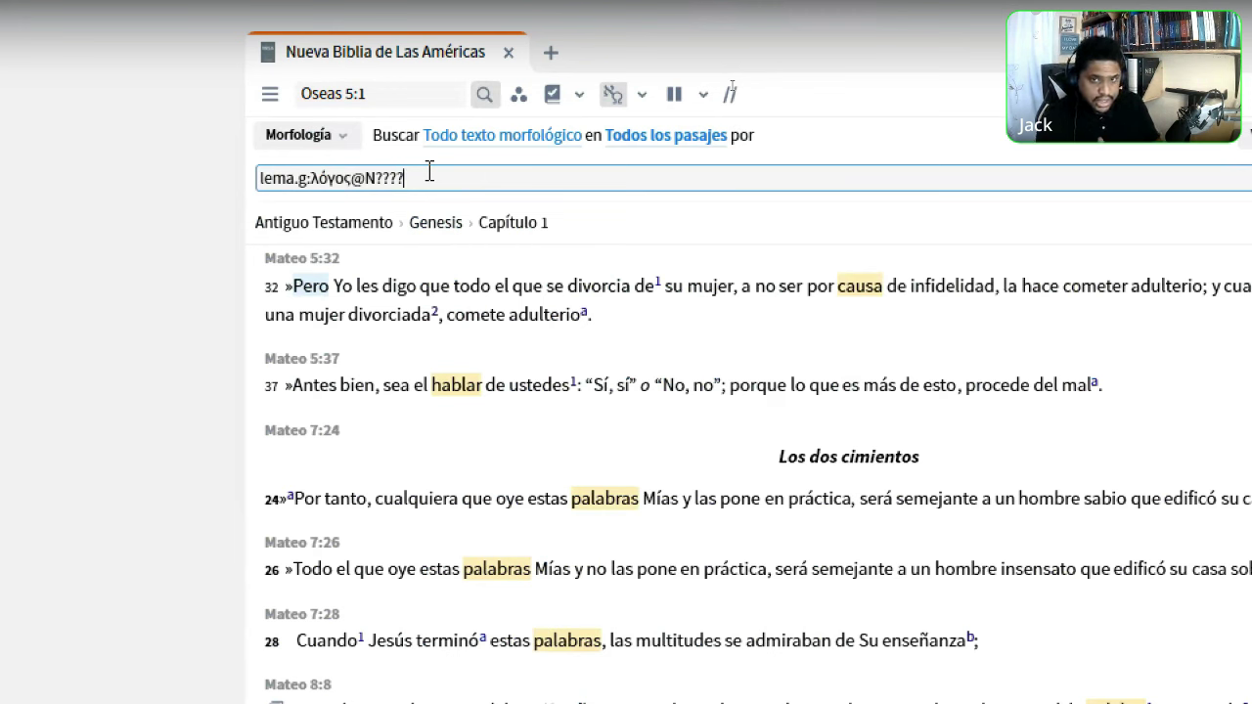
Remove the morphology code from the query and search for the lemma λόγος alone
key("BackSpace")
key("BackSpace")
key("BackSpace")
key("BackSpace")
key("BackSpace")
key("BackSpace")
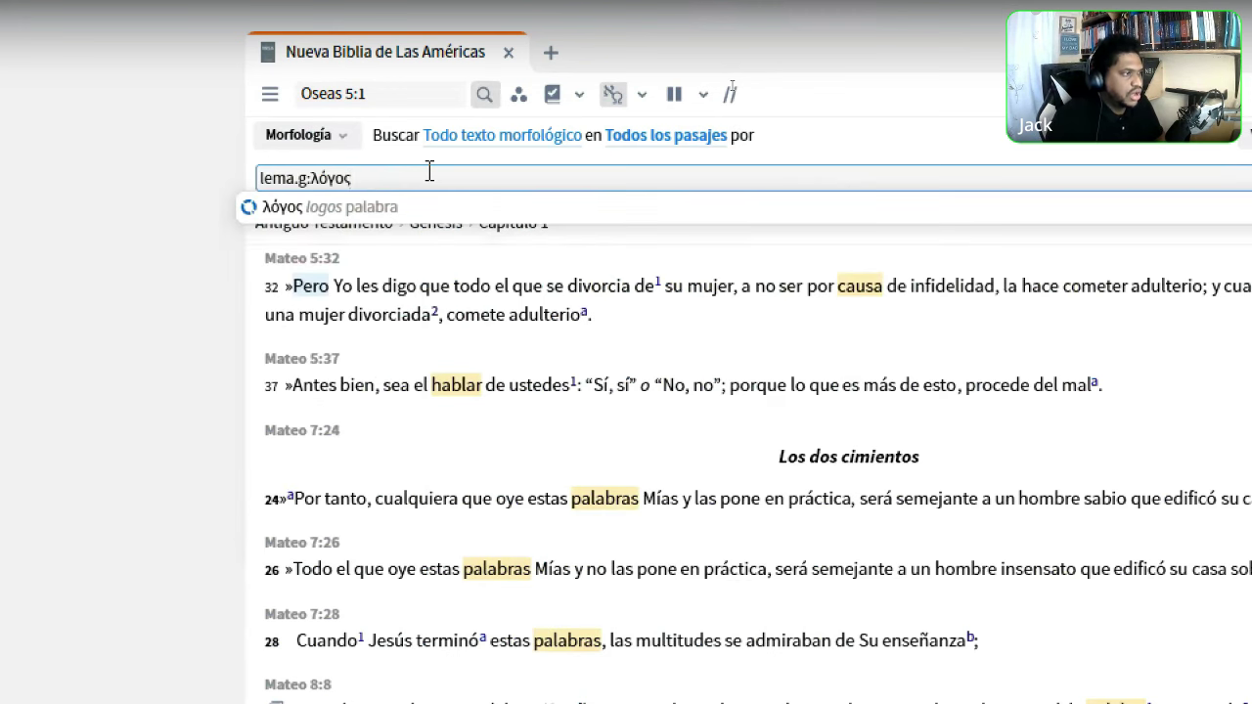
left_click(383, 206)
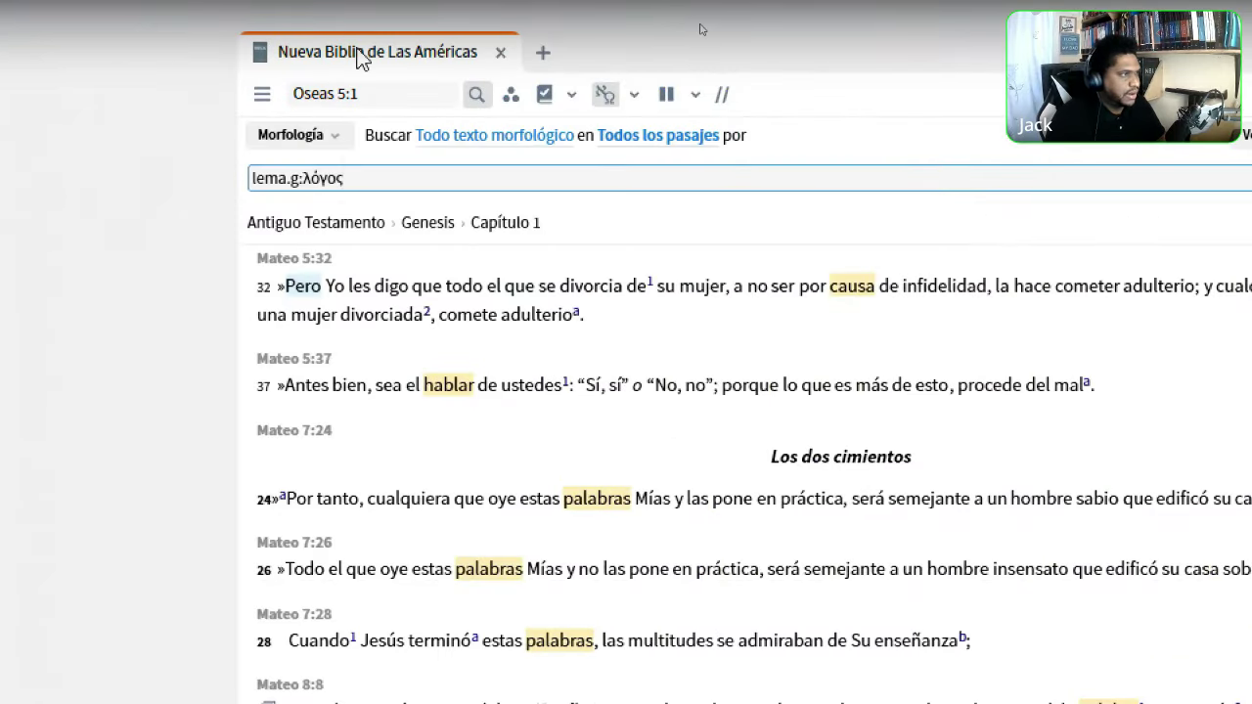
Duplicate the Bible panel, take the copy to Juan 1 beside the original and hide its search bar
right_click(358, 54)
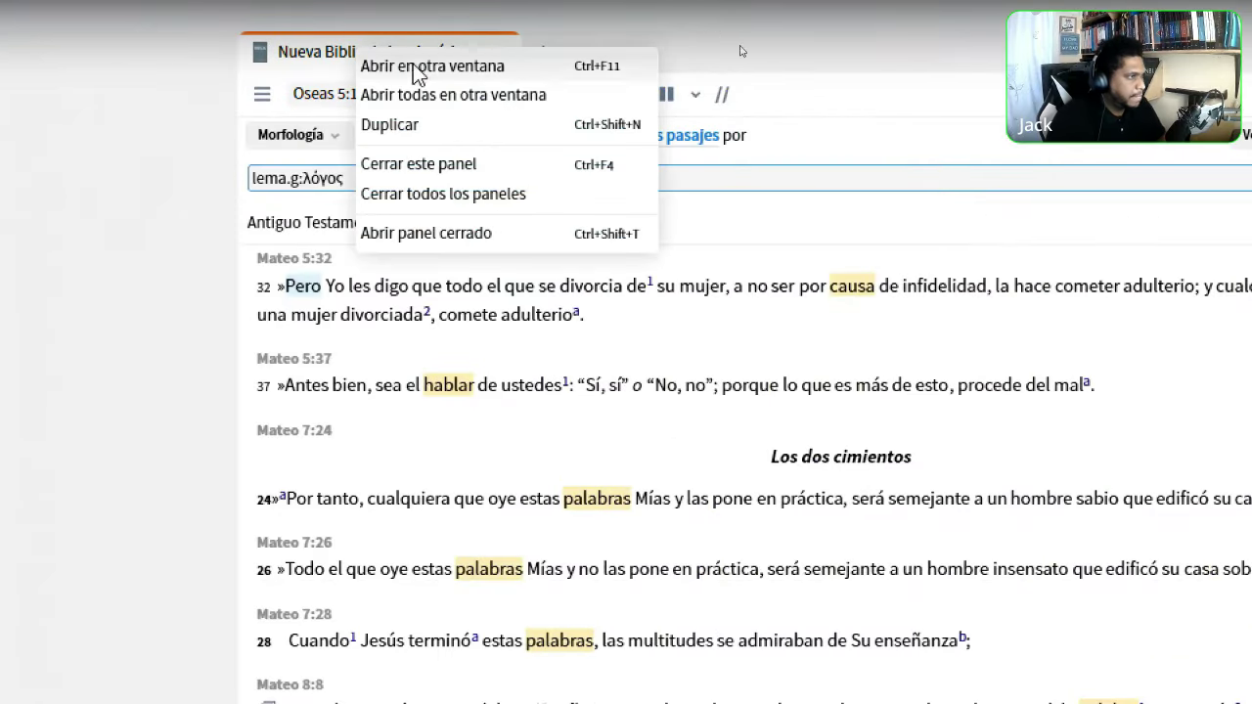
left_click(389, 124)
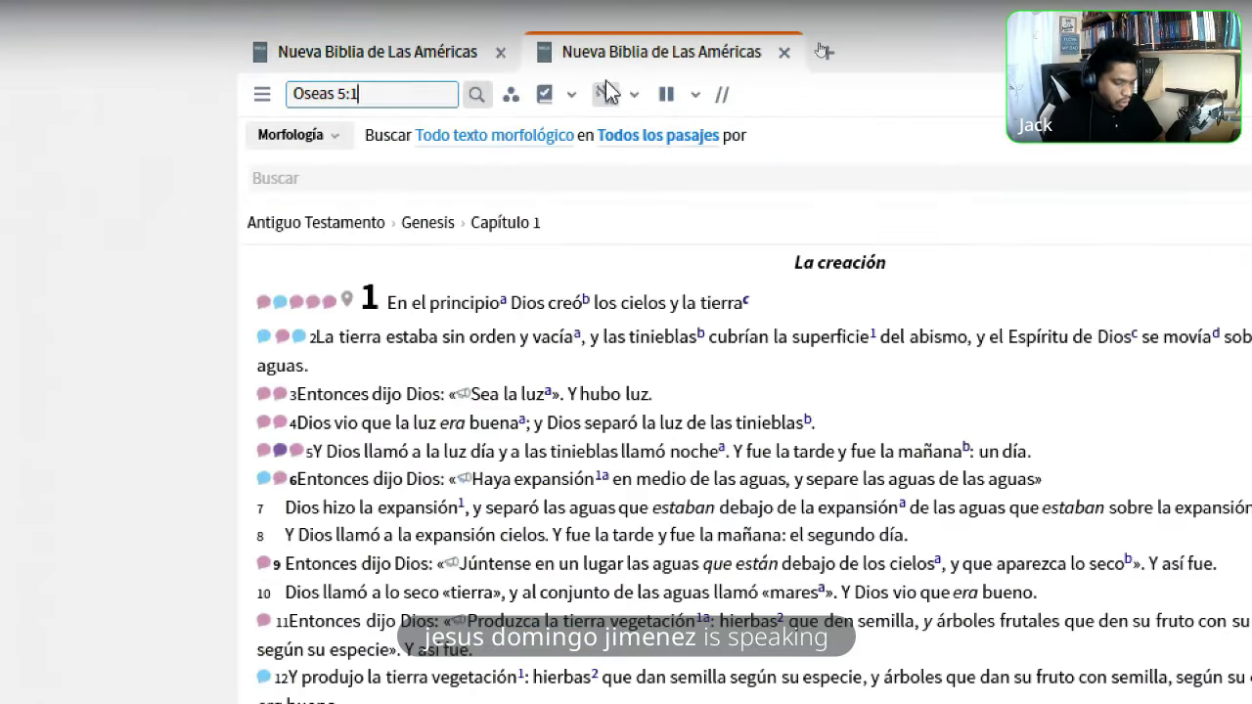
type("jn 1")
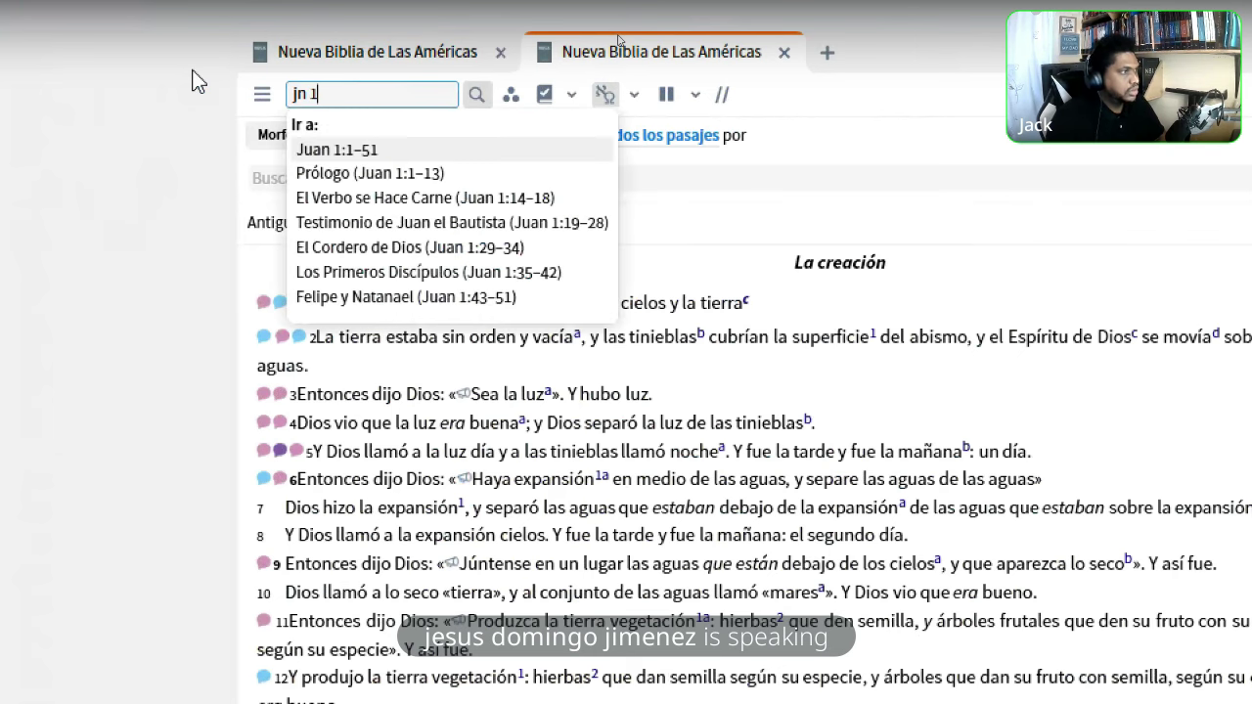
key("Return")
left_click_drag(702, 54, 1149, 440)
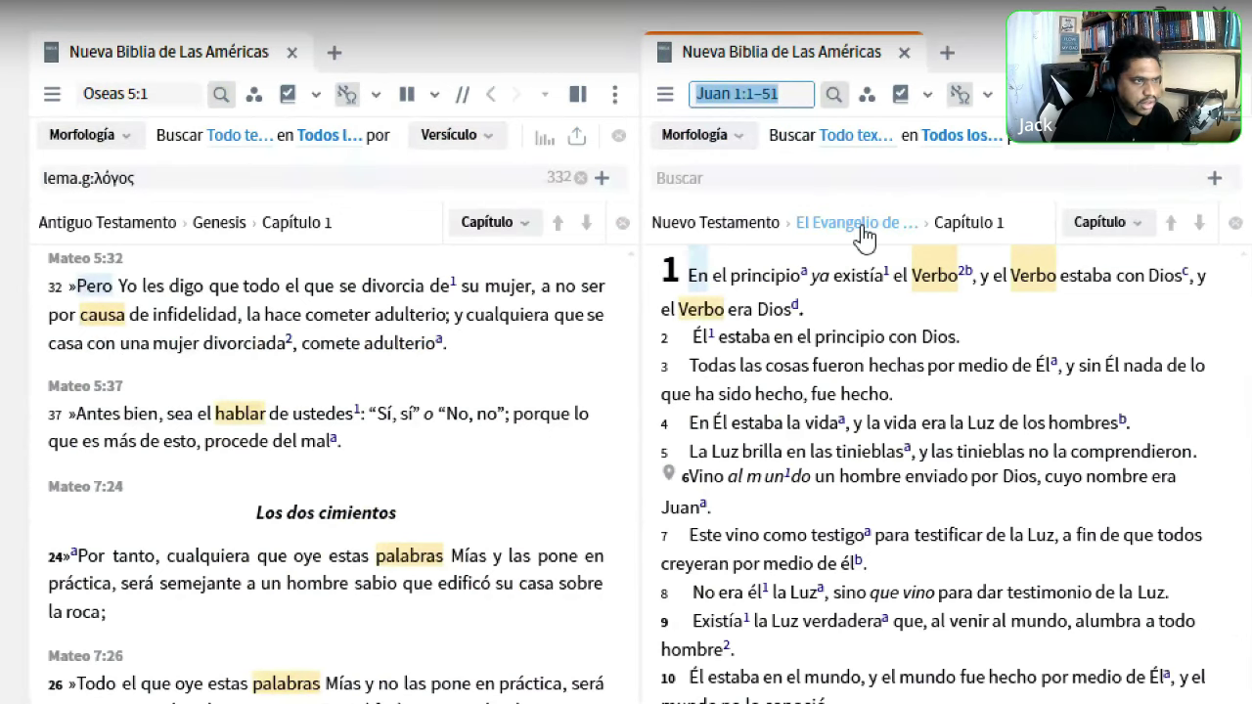
left_click(835, 94)
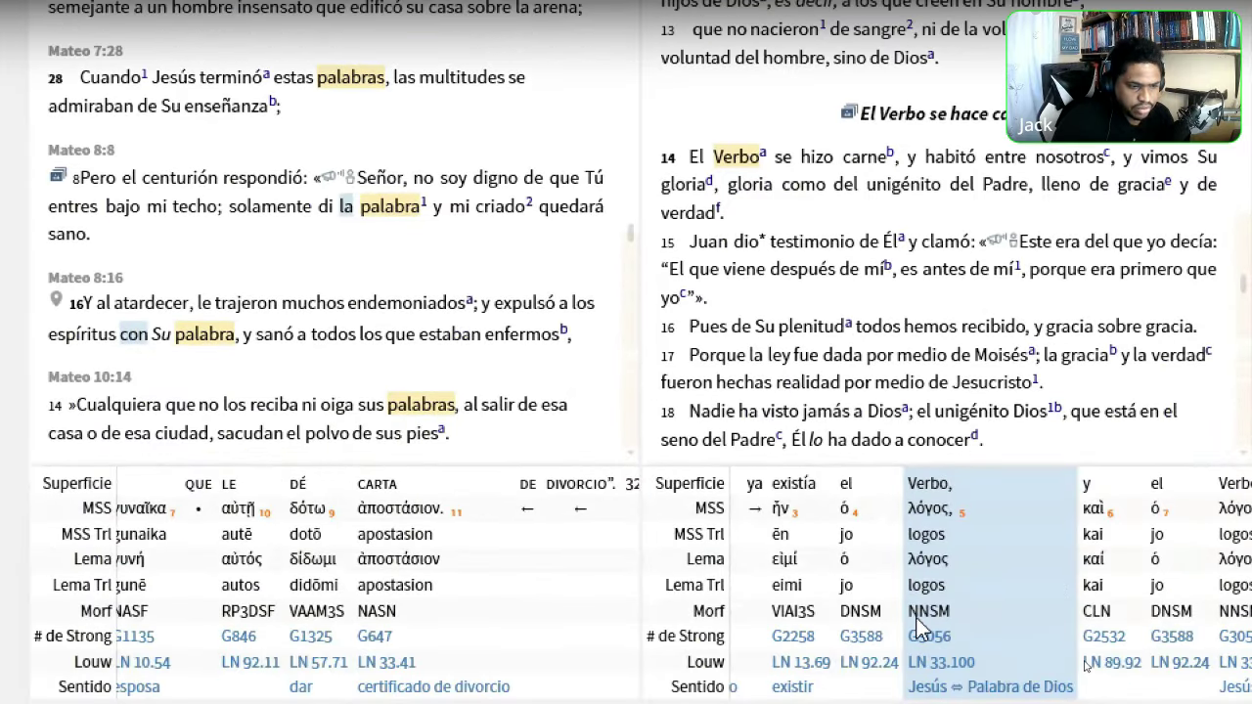
Add the morphology code of "Verbo" in Juan 1:1 to the original panel's query and run lema.g:λόγος@NNSM
mouse_move(934, 624)
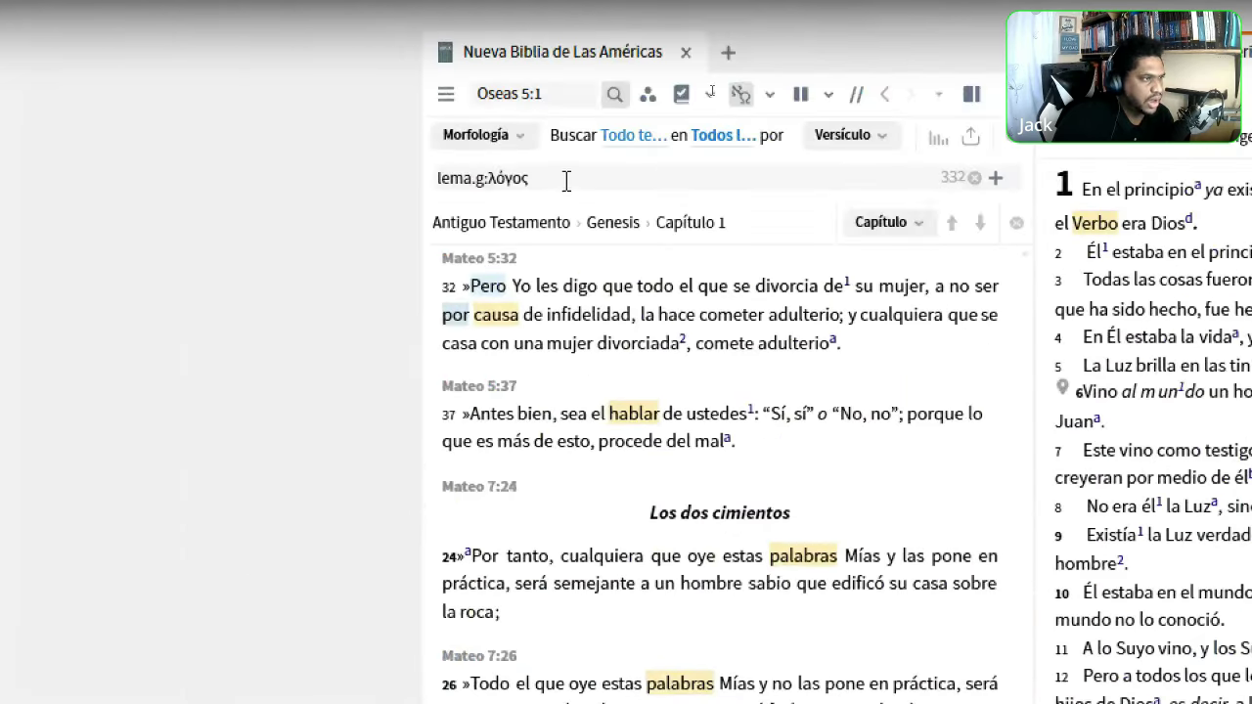
left_click(566, 180)
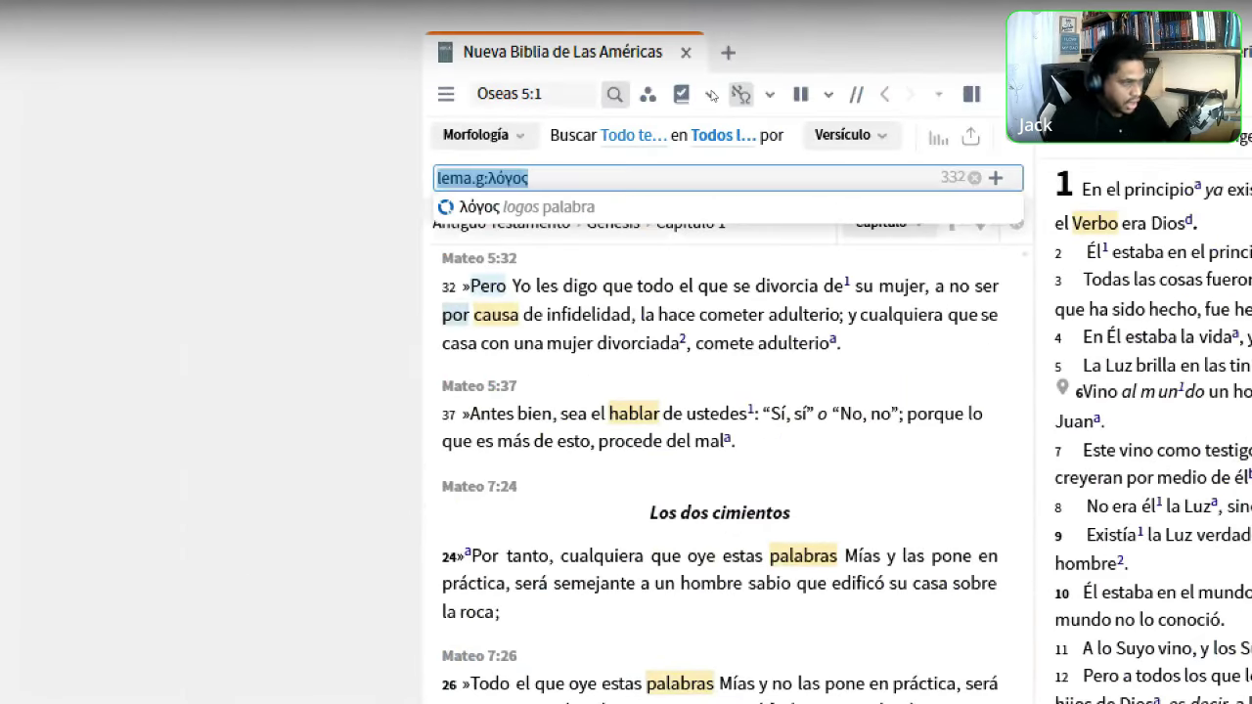
key("End")
type("@NNSM")
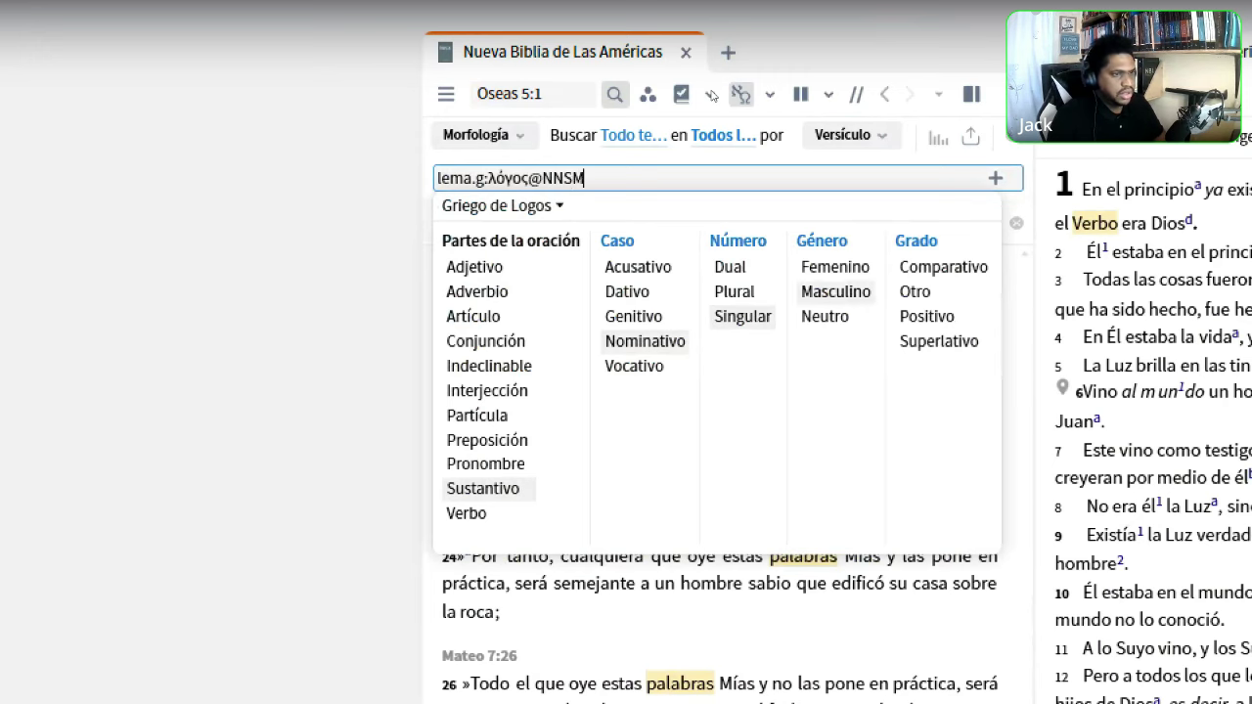
key("Return")
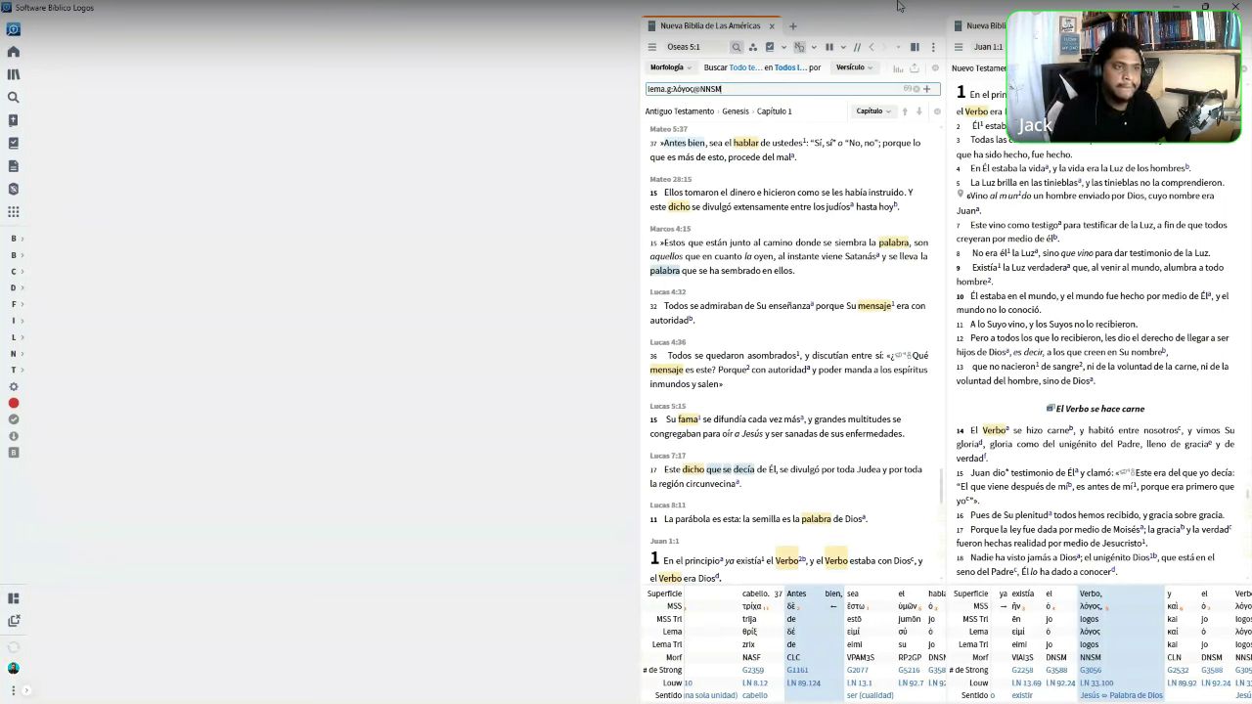
Open the Bible word study for "hablar" in Mateo 5:37, view the verses for its main Hebrew word, and close the study
key("ctrl+a")
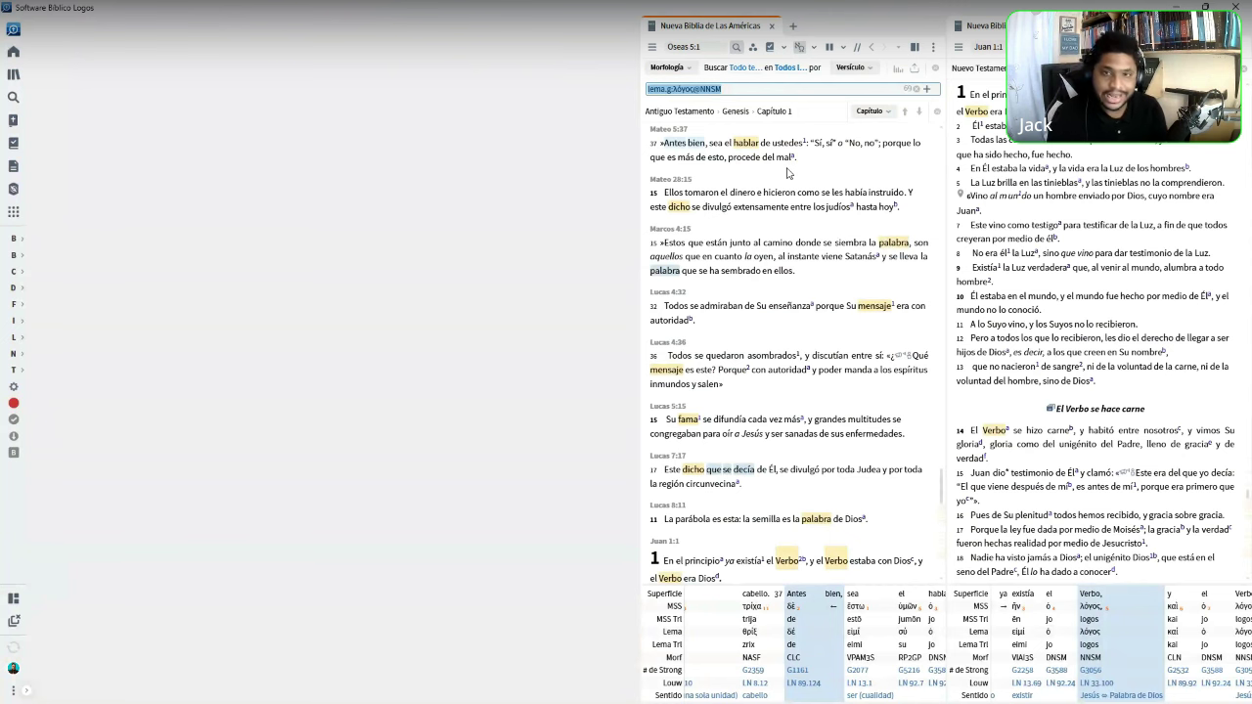
left_click(748, 149)
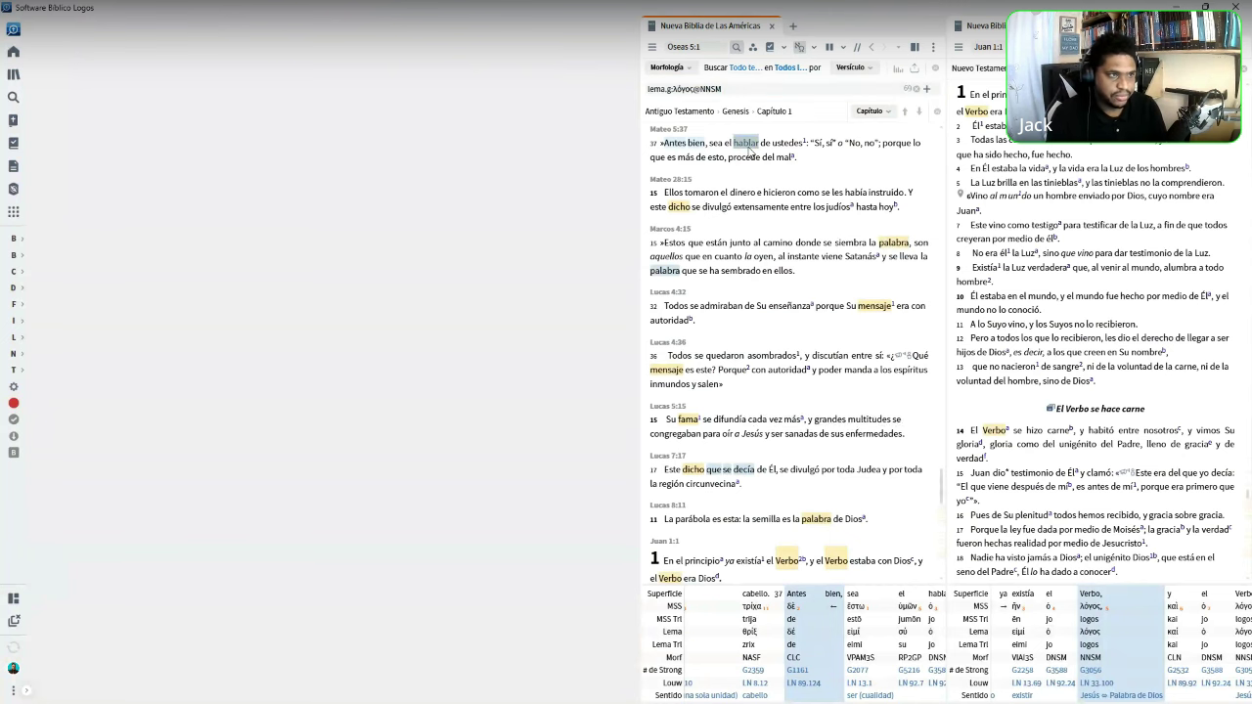
right_click(749, 150)
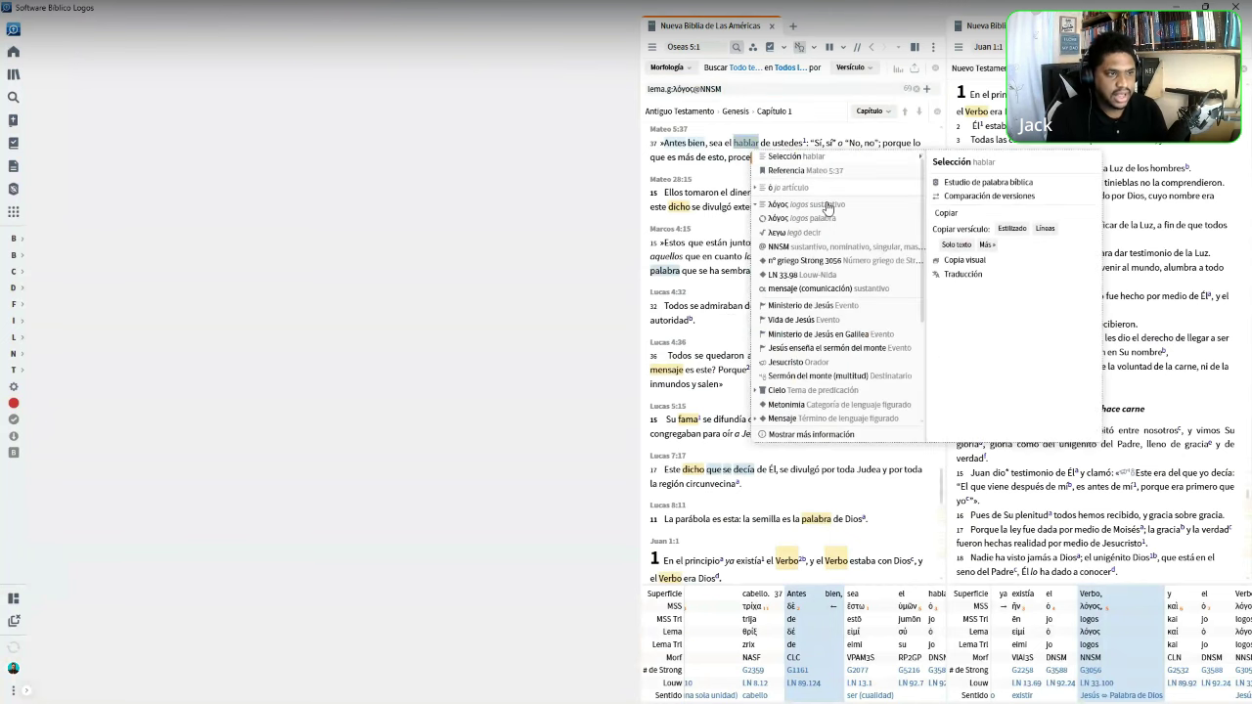
left_click(988, 186)
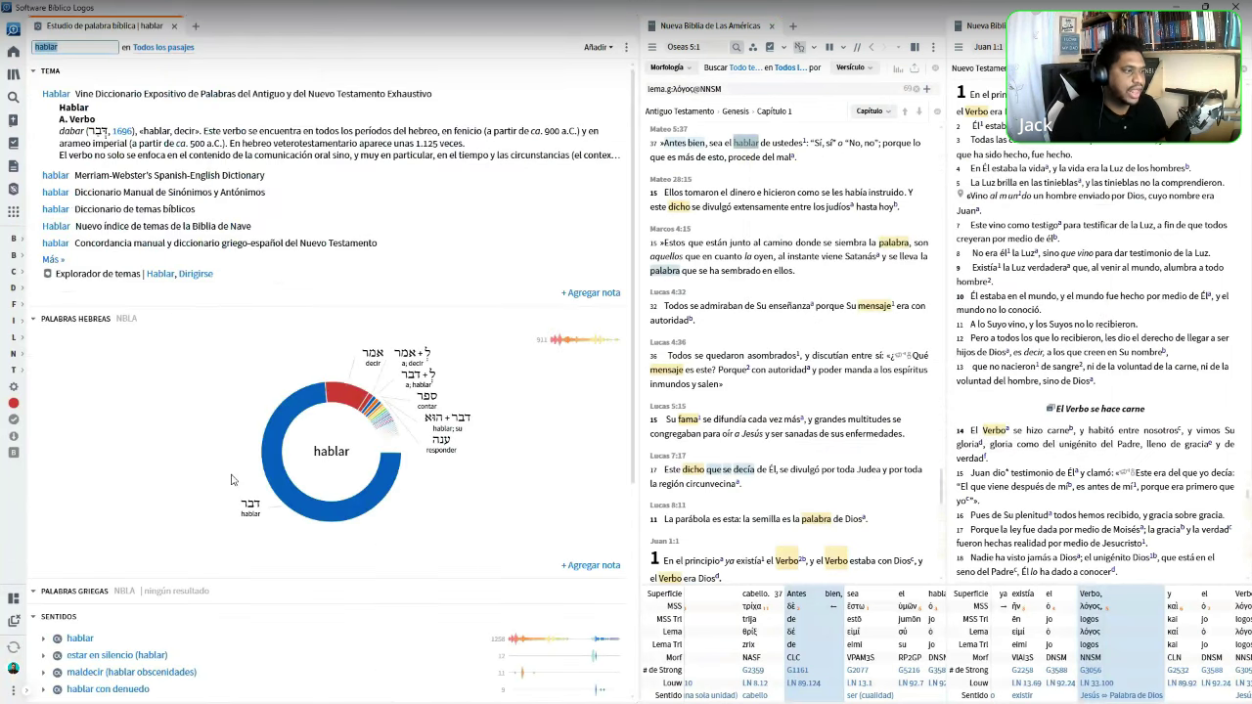
left_click(333, 453)
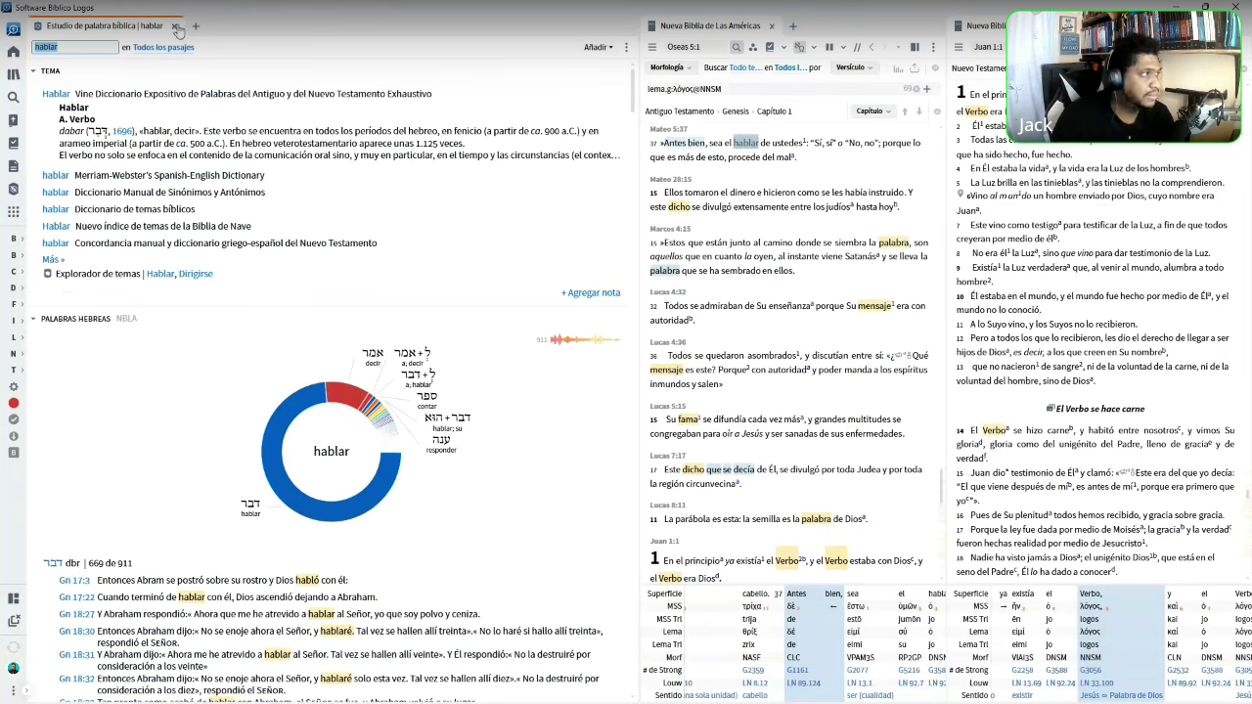
left_click(176, 26)
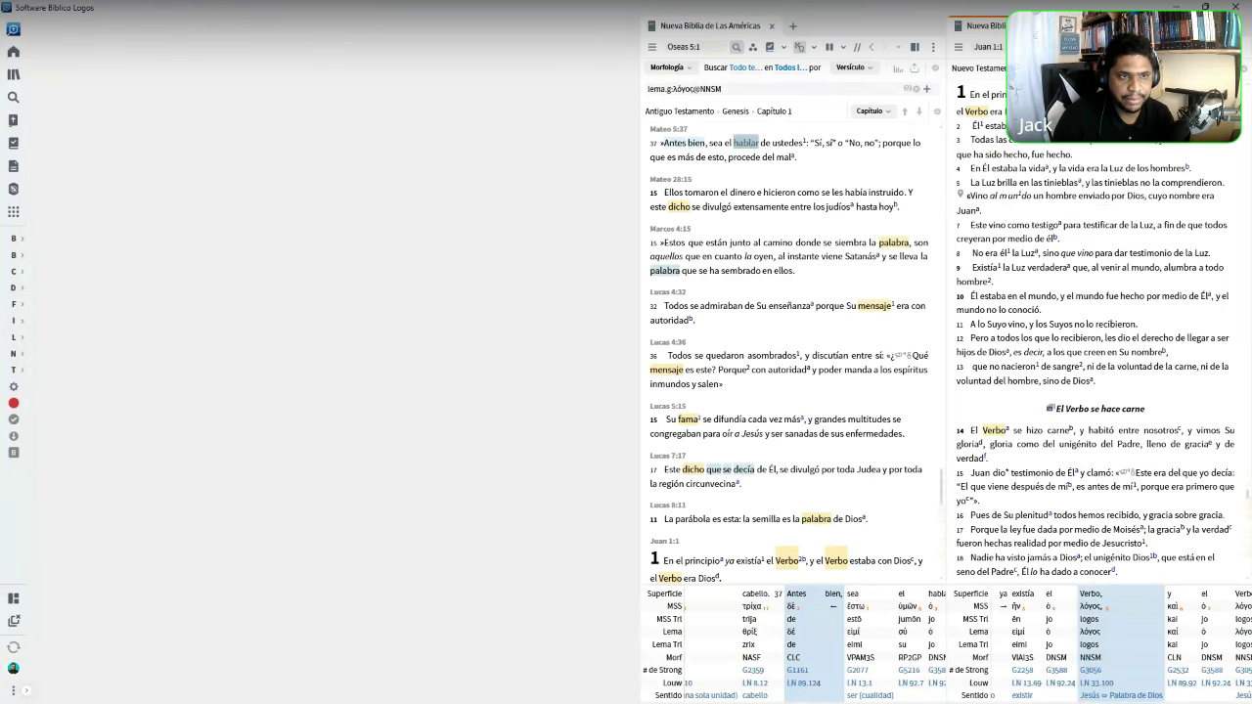
Review the lemma information for "Verbo" in Juan 1:1 and the morphology options of the lema.g:λόγος@NNSM query
right_click(976, 111)
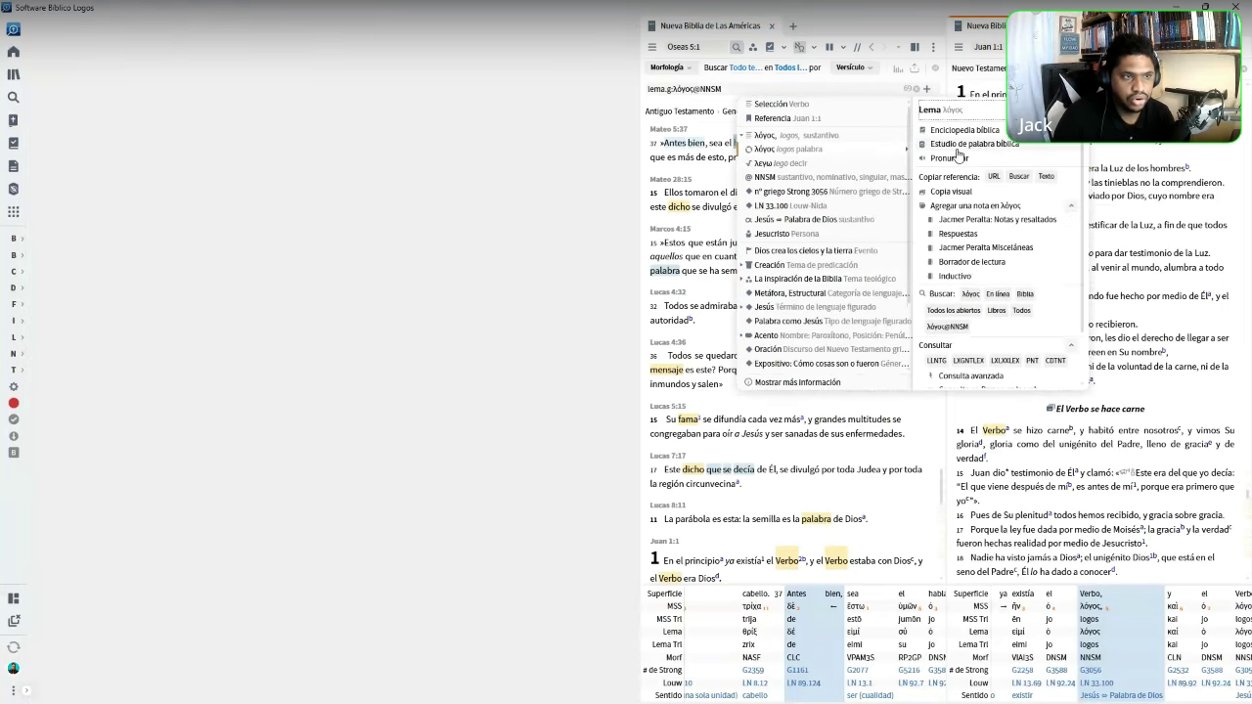
left_click(588, 664)
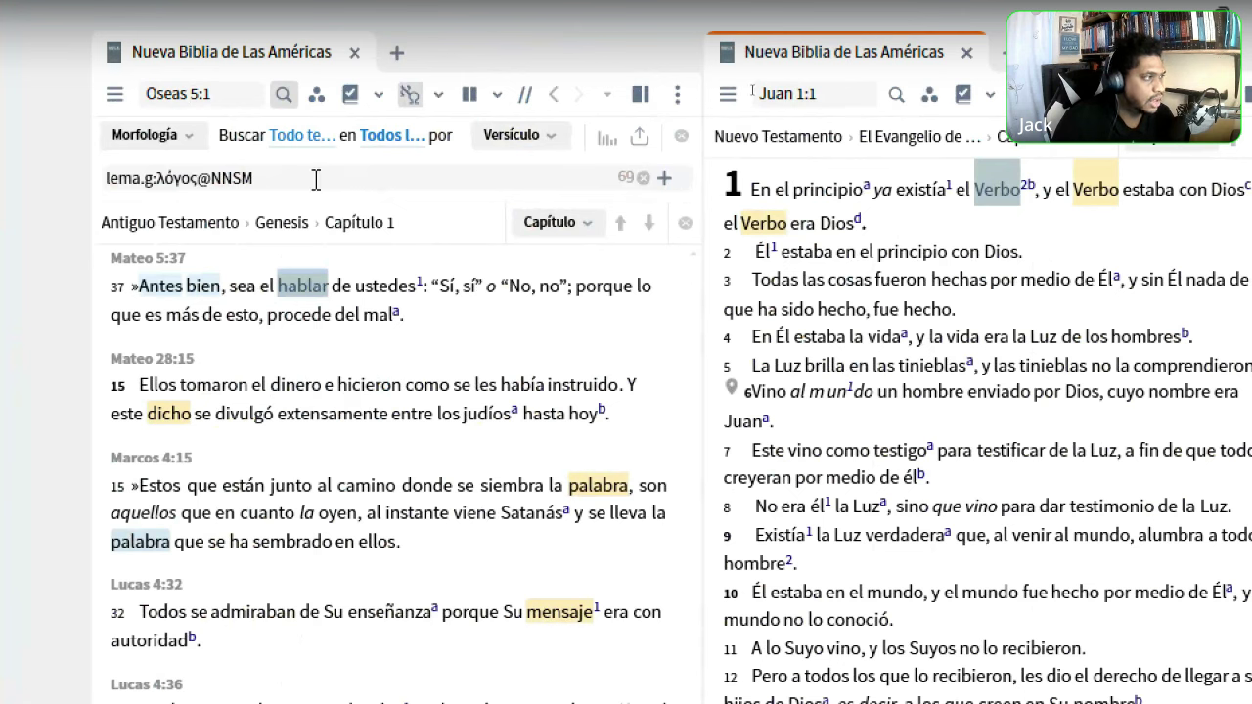
left_click(751, 90)
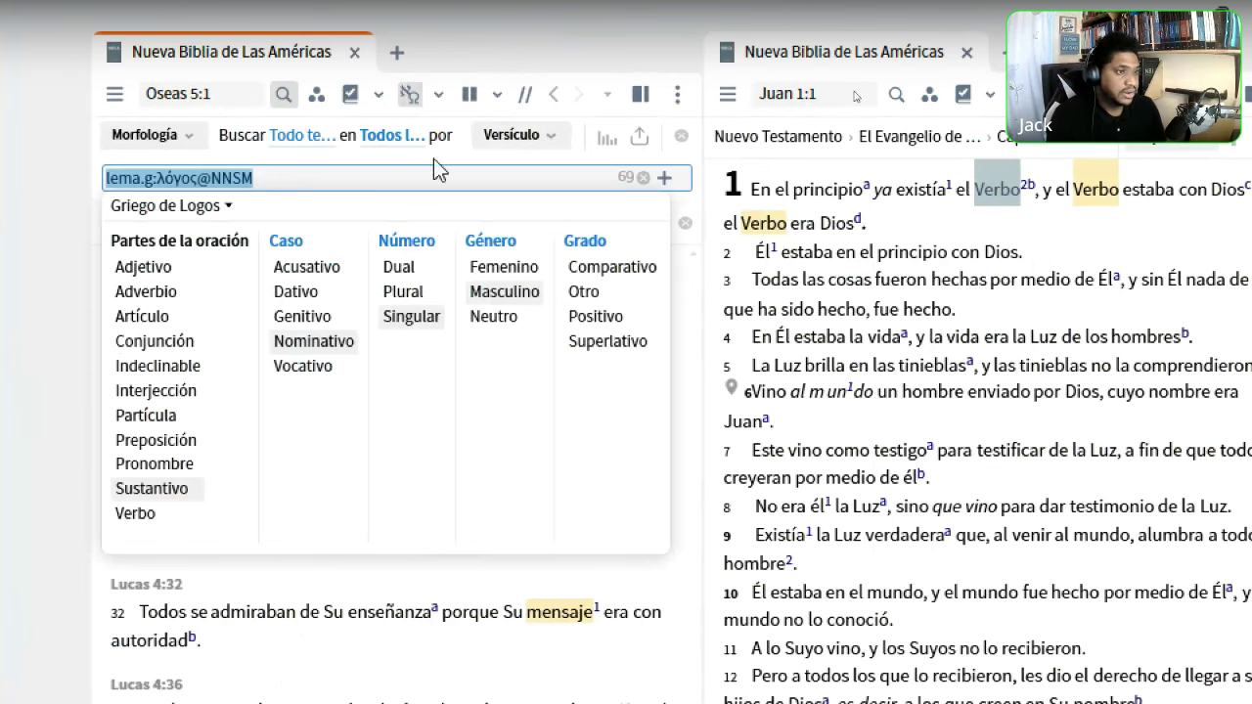
left_click(1074, 217)
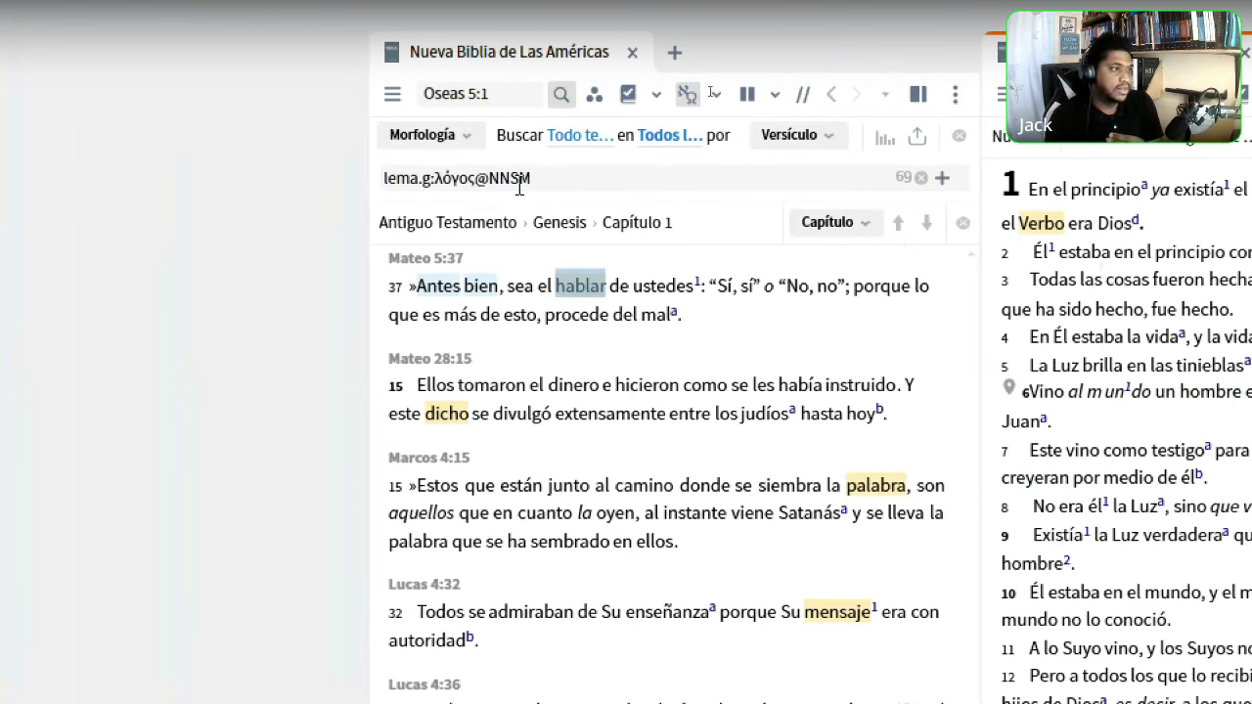
left_click(489, 182)
left_click(487, 179)
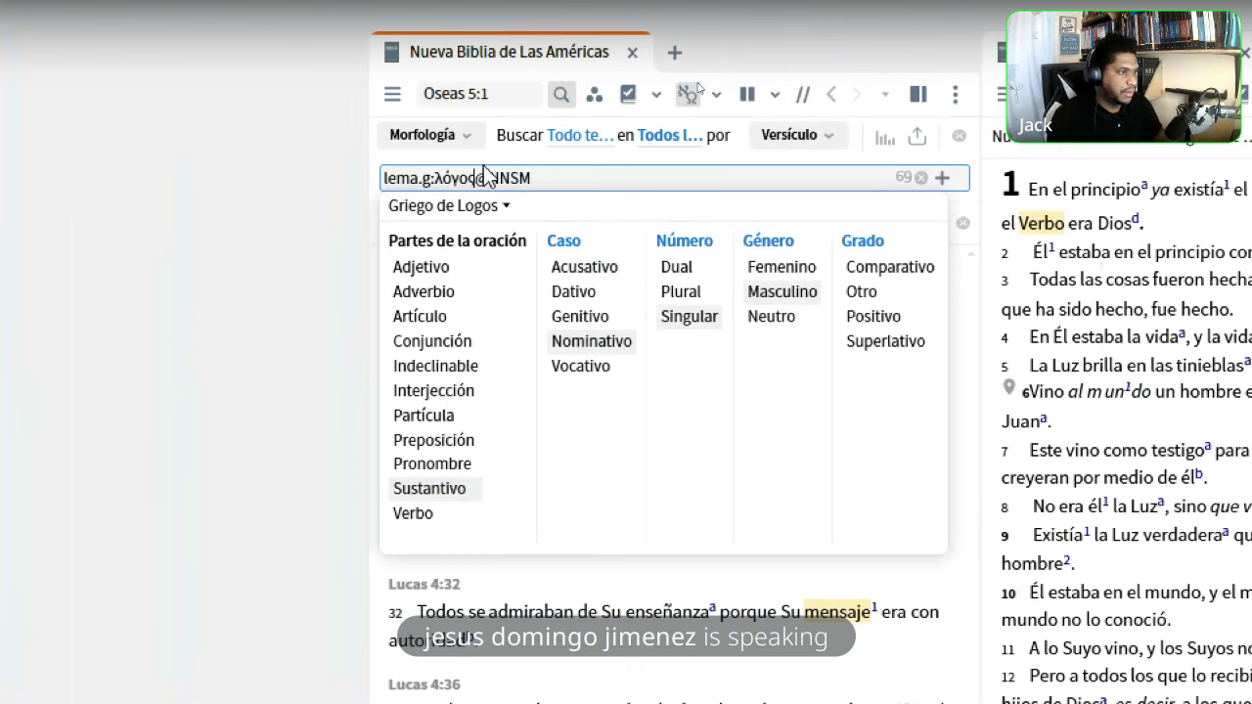
key("shift+Home")
key("BackSpace")
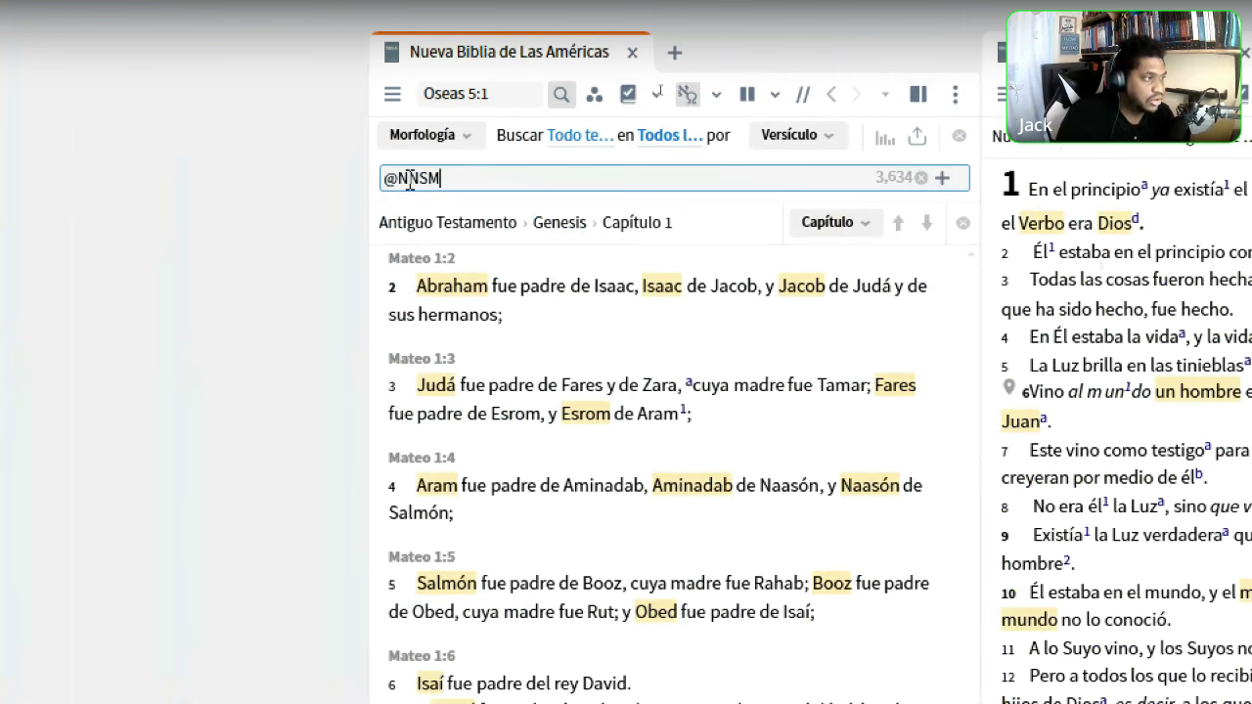
left_click(409, 182)
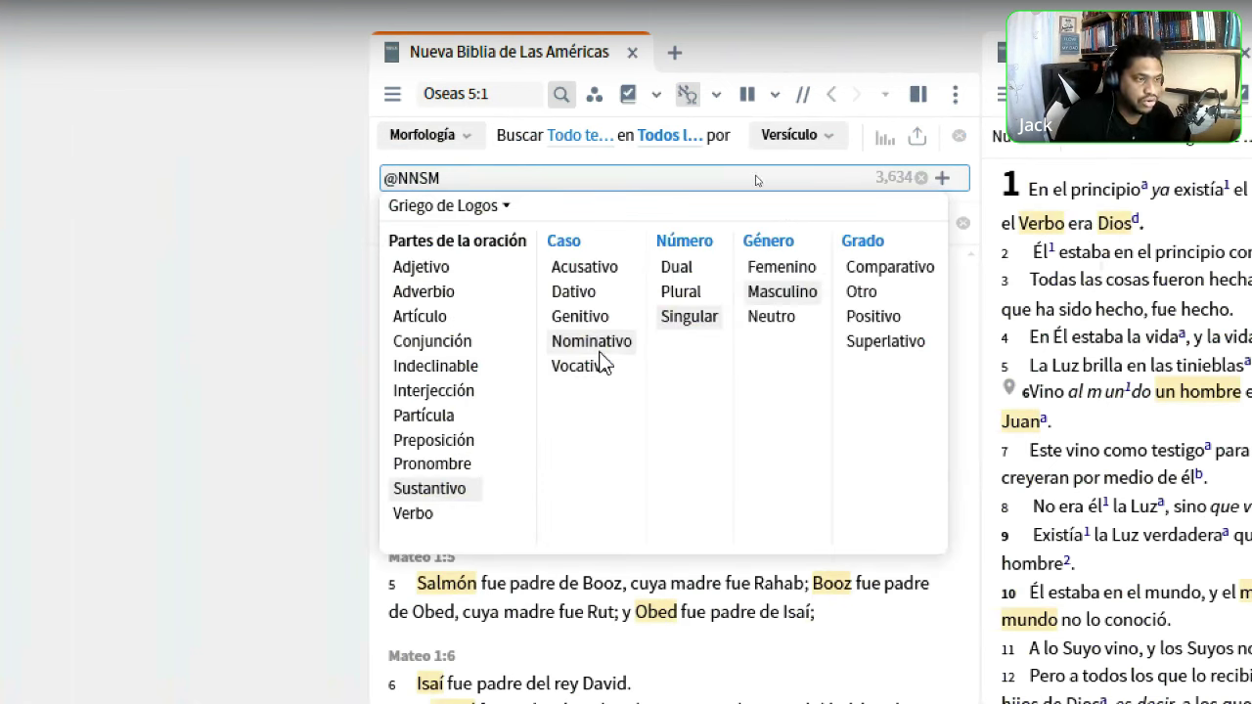
left_click(493, 173)
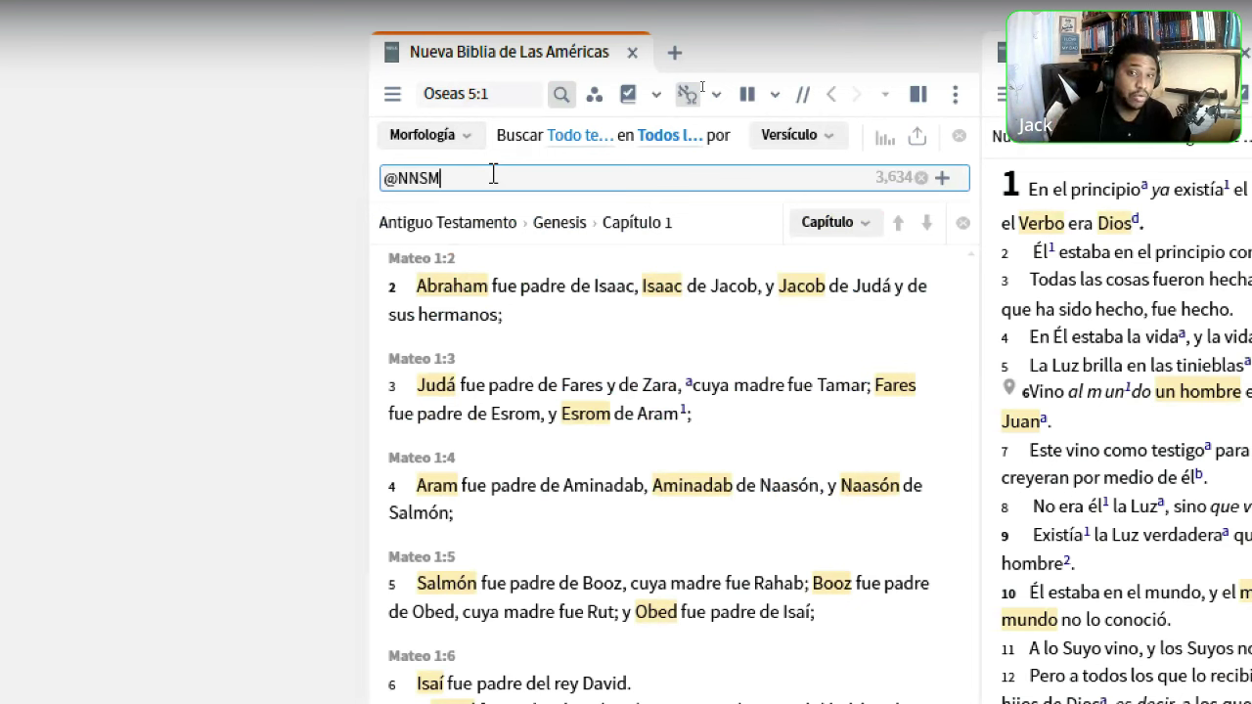
Take the second Bible panel to Lucas 1:3 and check the morphology code of "Teófilo" in the interlinear
left_click(981, 49)
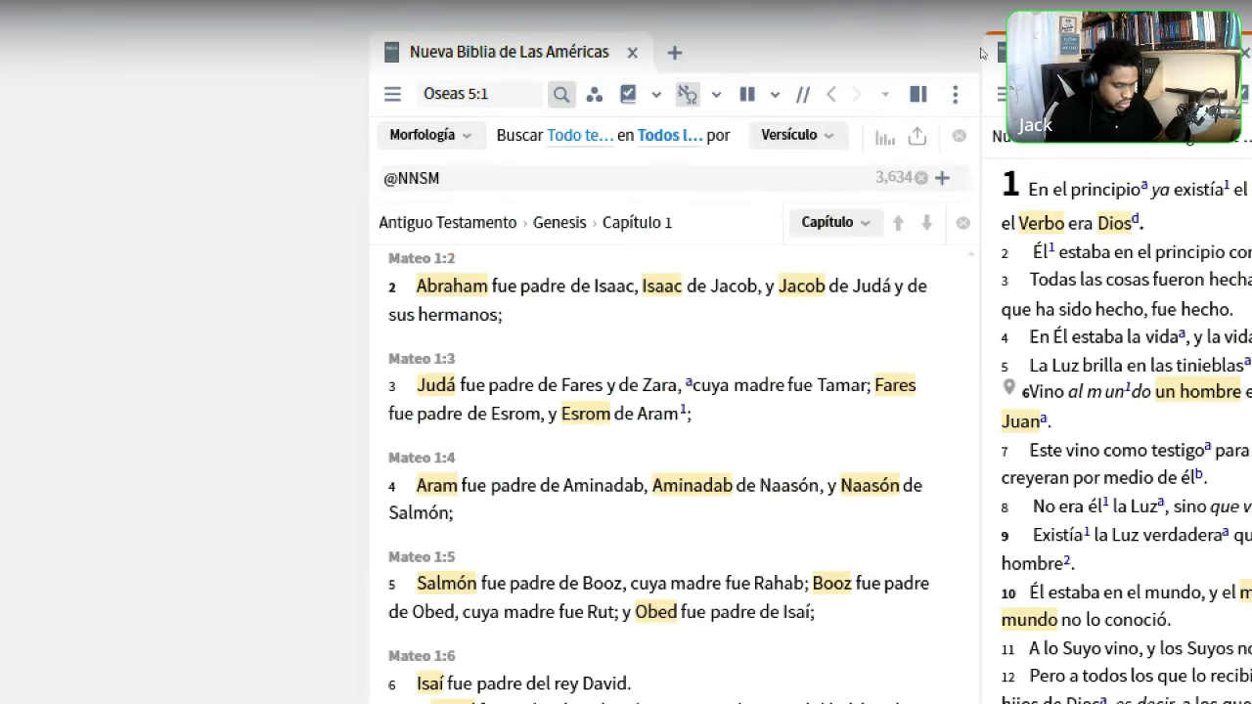
key("Return")
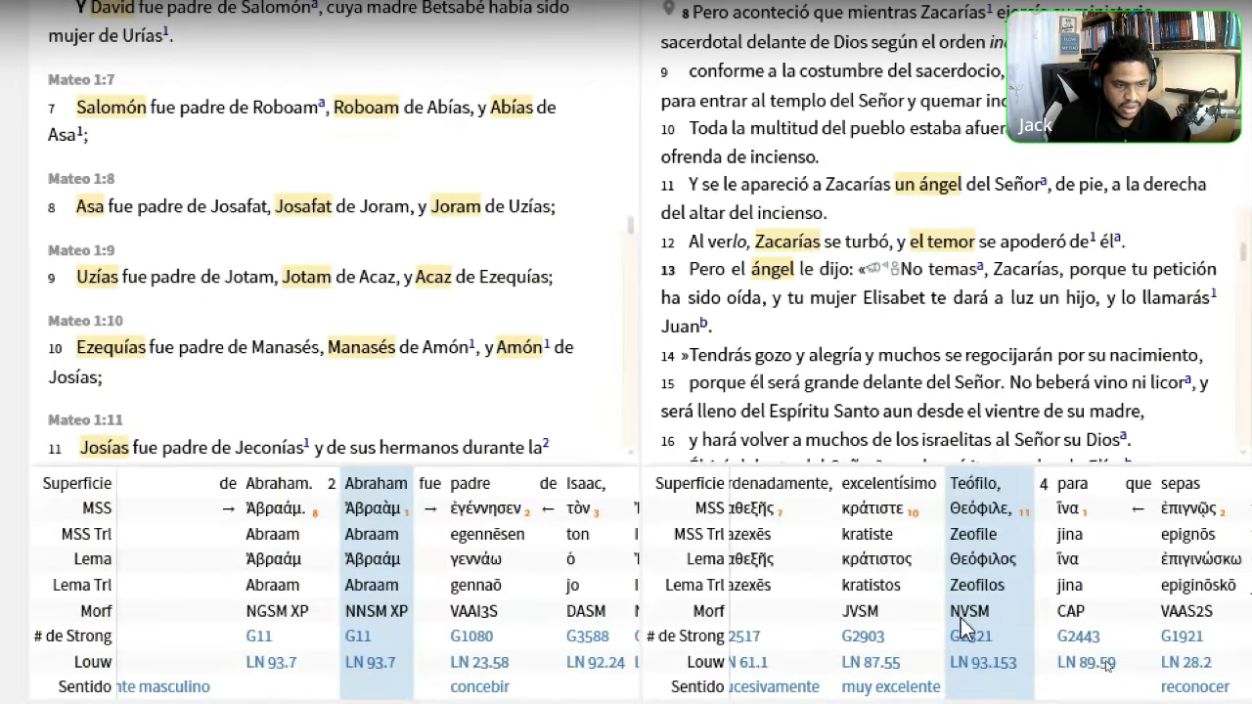
mouse_move(961, 626)
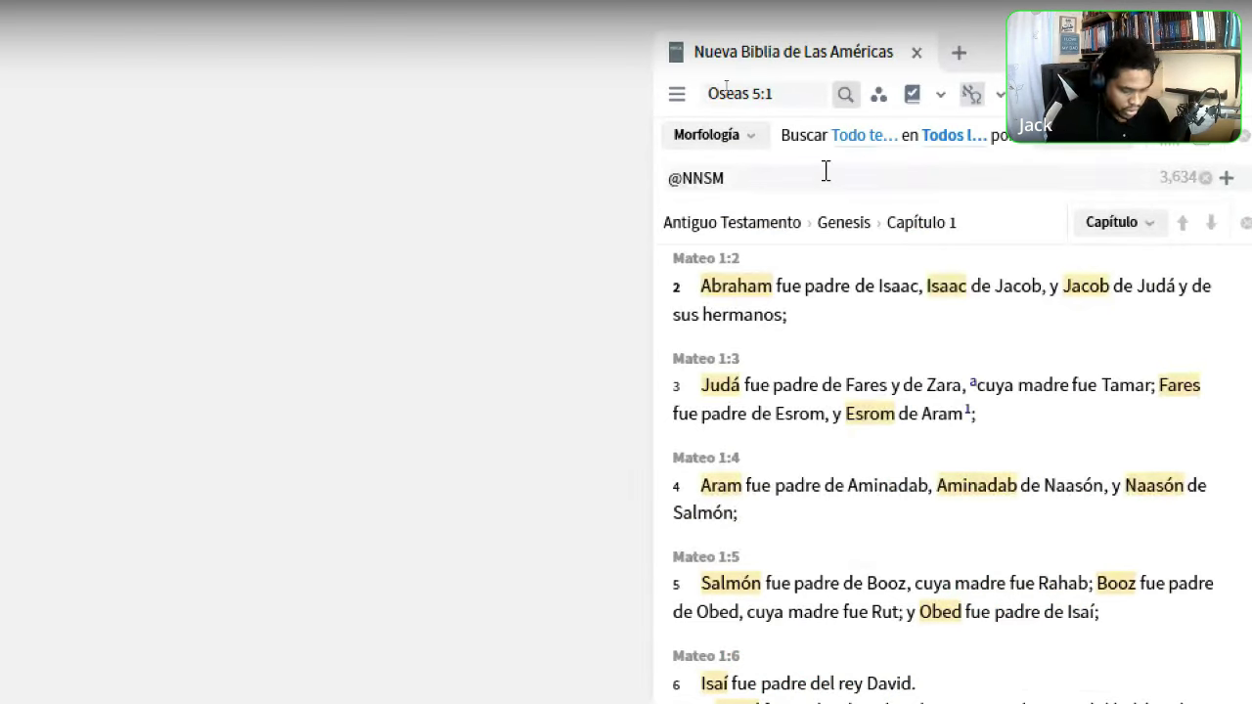
left_click(826, 172)
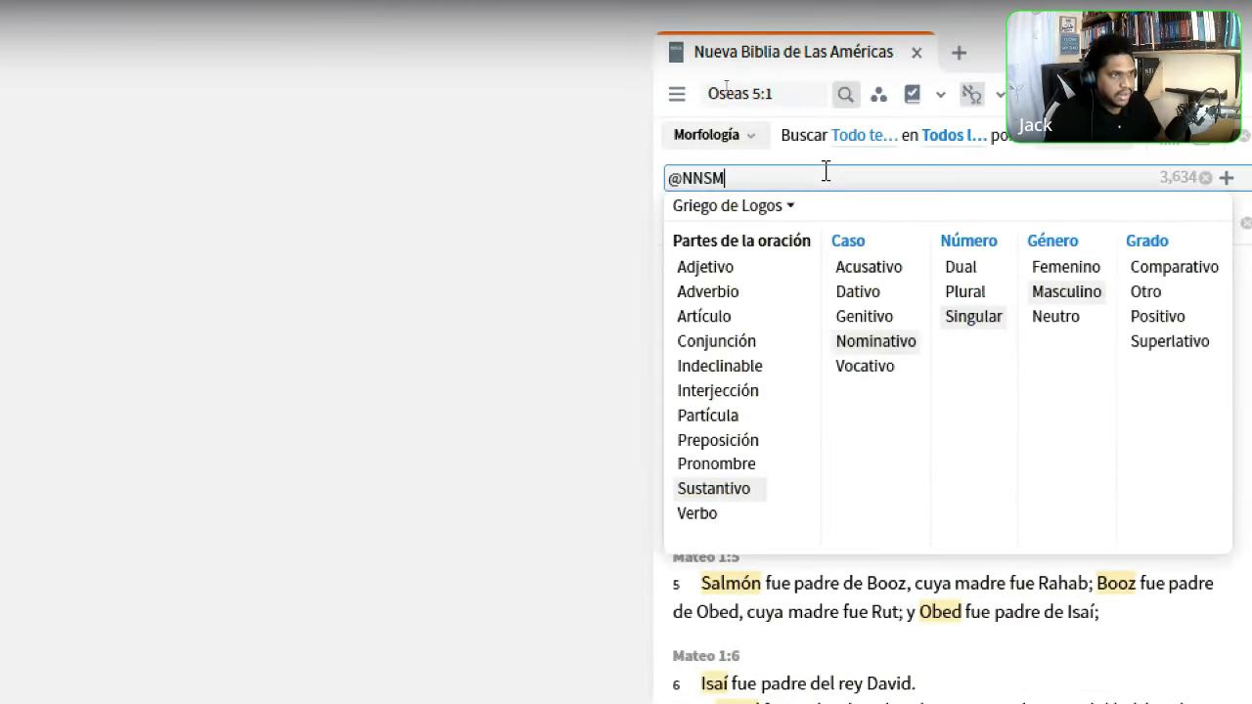
key("BackSpace")
key("BackSpace")
key("BackSpace")
type("V")
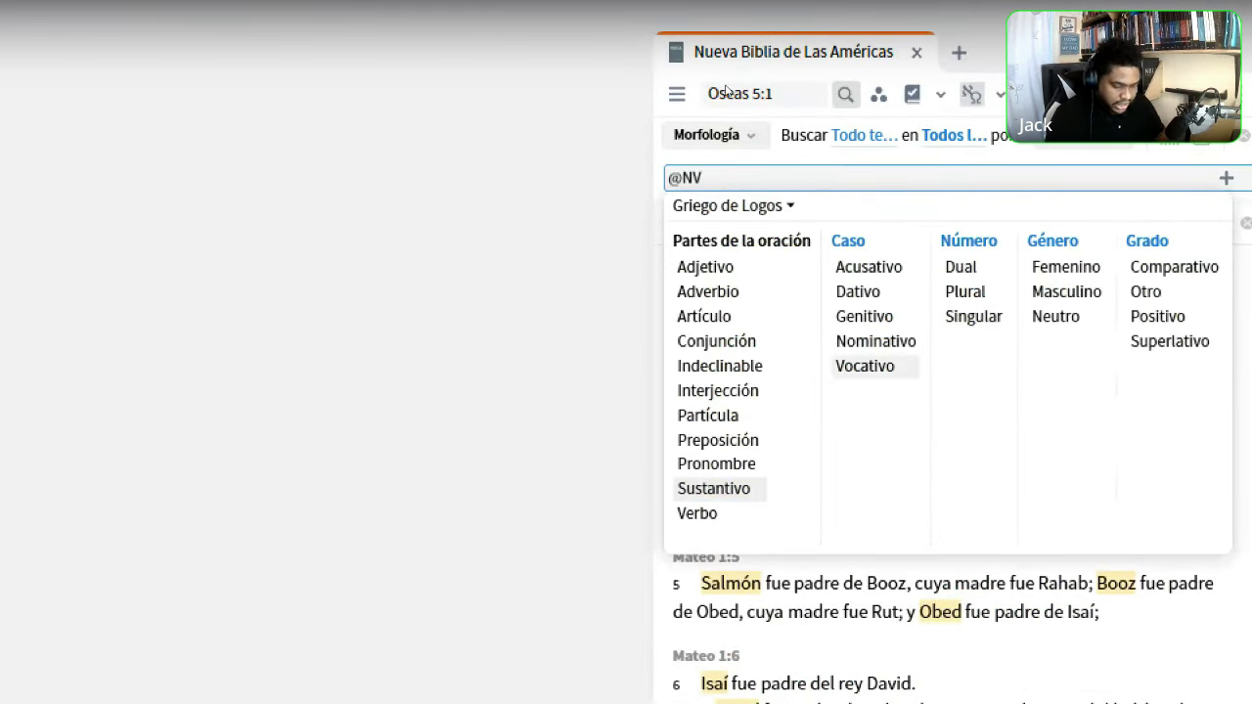
type("?>")
key("BackSpace")
key("BackSpace")
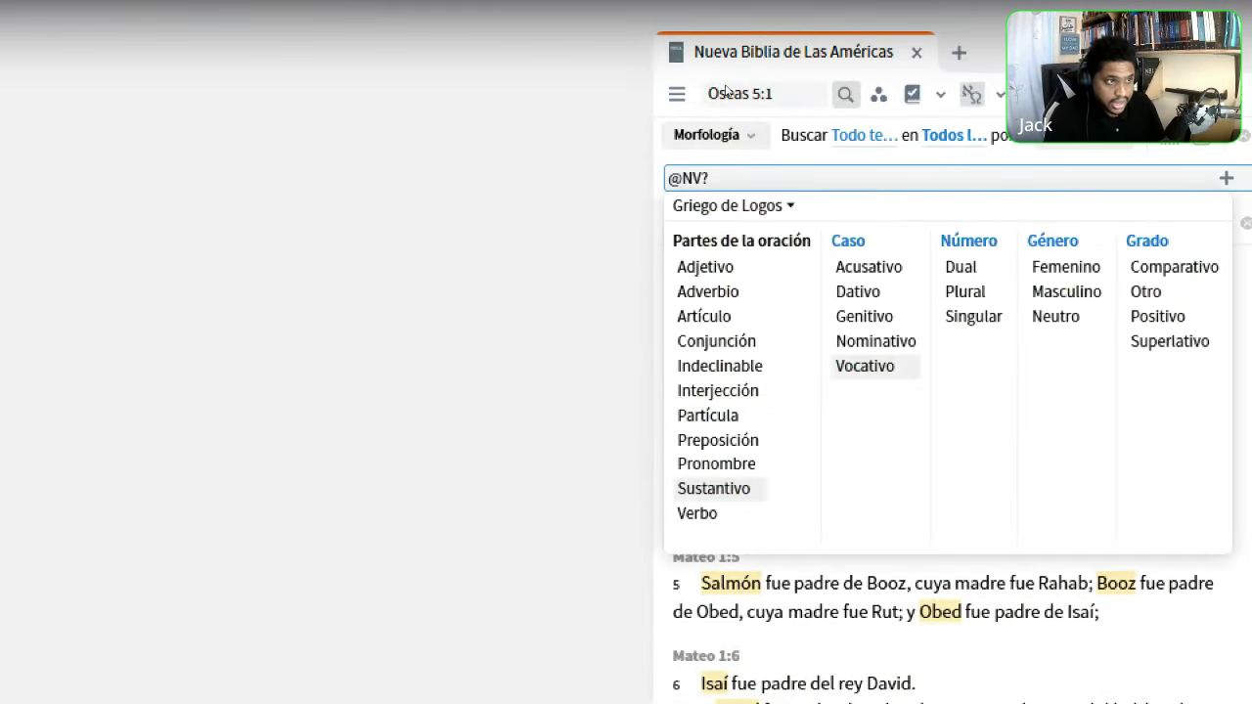
type("S?")
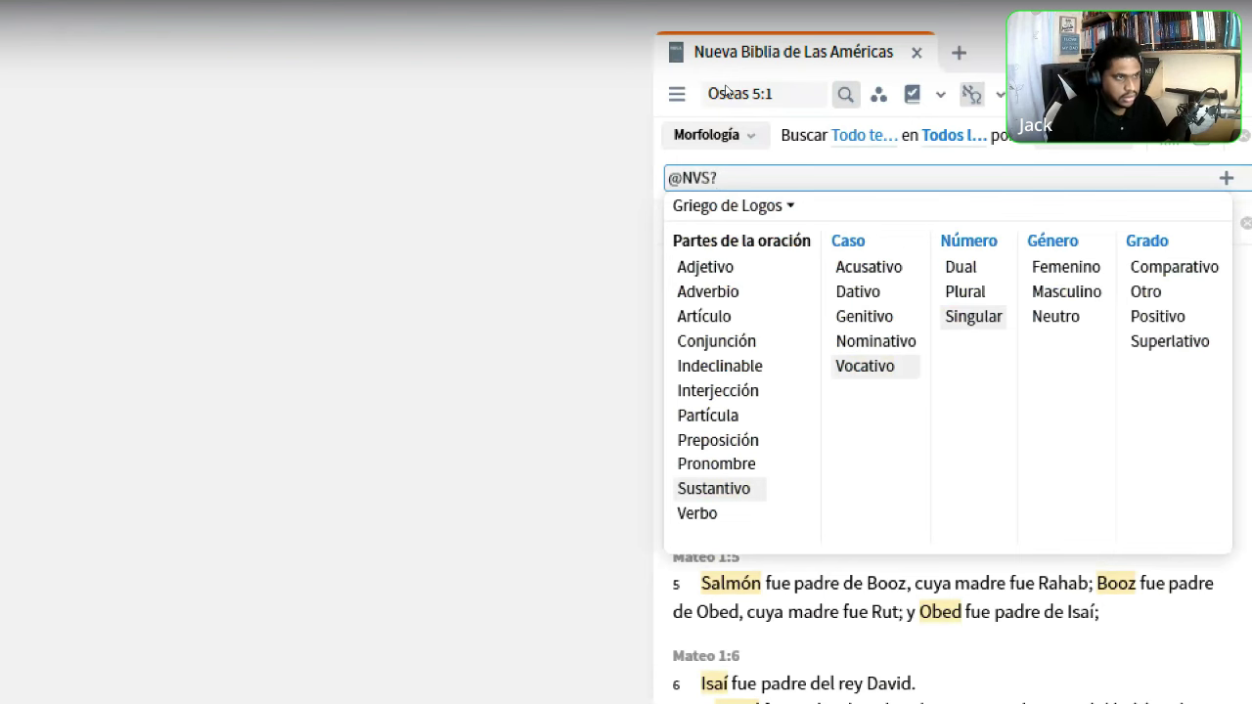
key("Return")
Inspect the lemma and morphology information for "Teófilo" in Lucas 1:3
scroll(1111, 411, "right", 3)
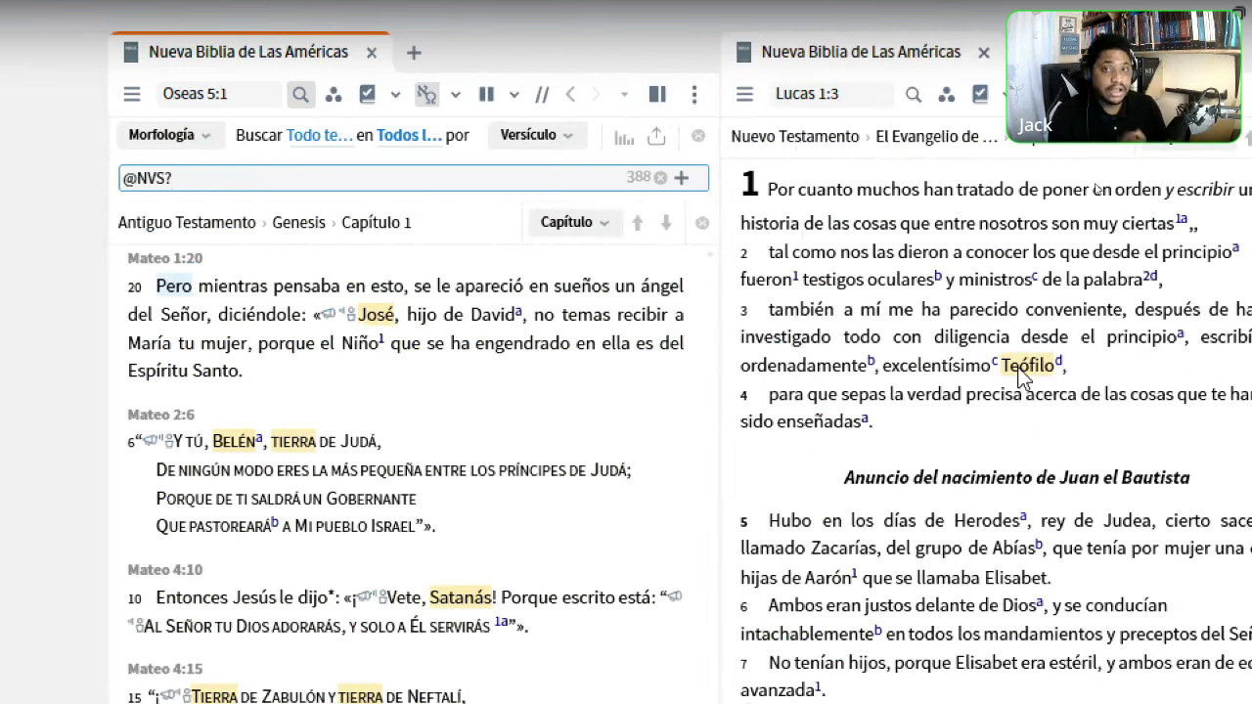
right_click(1018, 373)
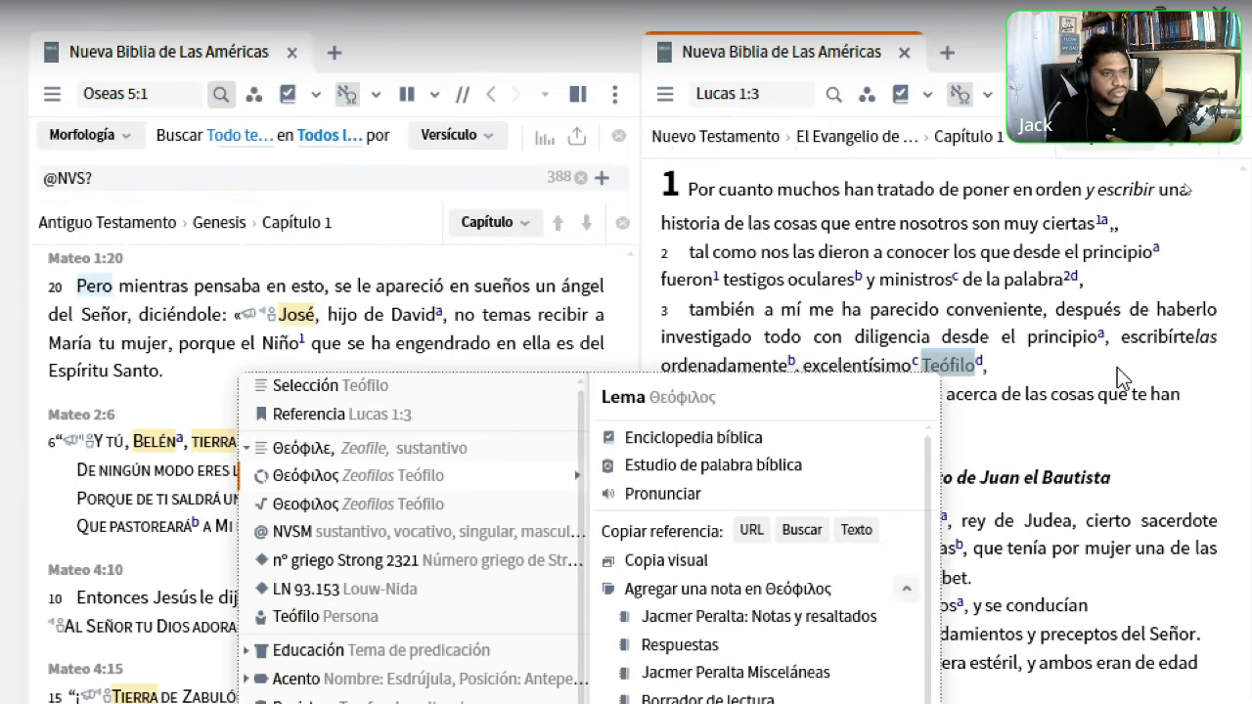
left_click(1202, 370)
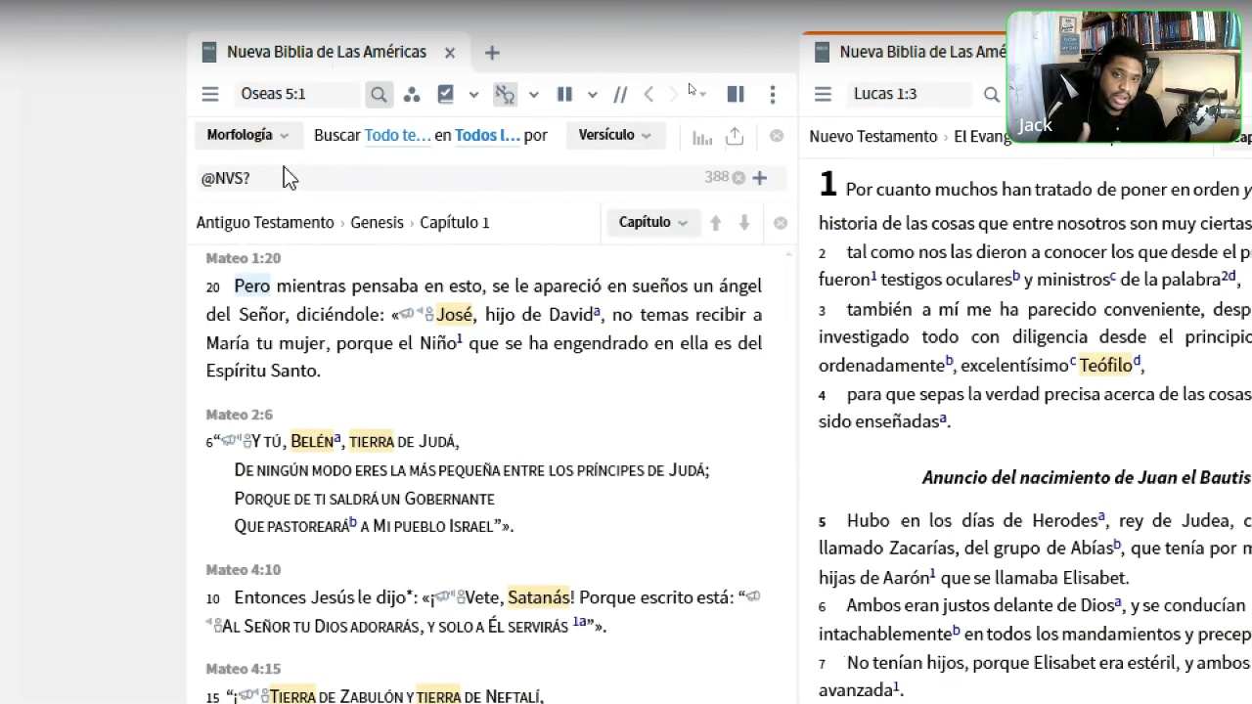
Take the second Bible panel to Génesis 1
left_click(941, 94)
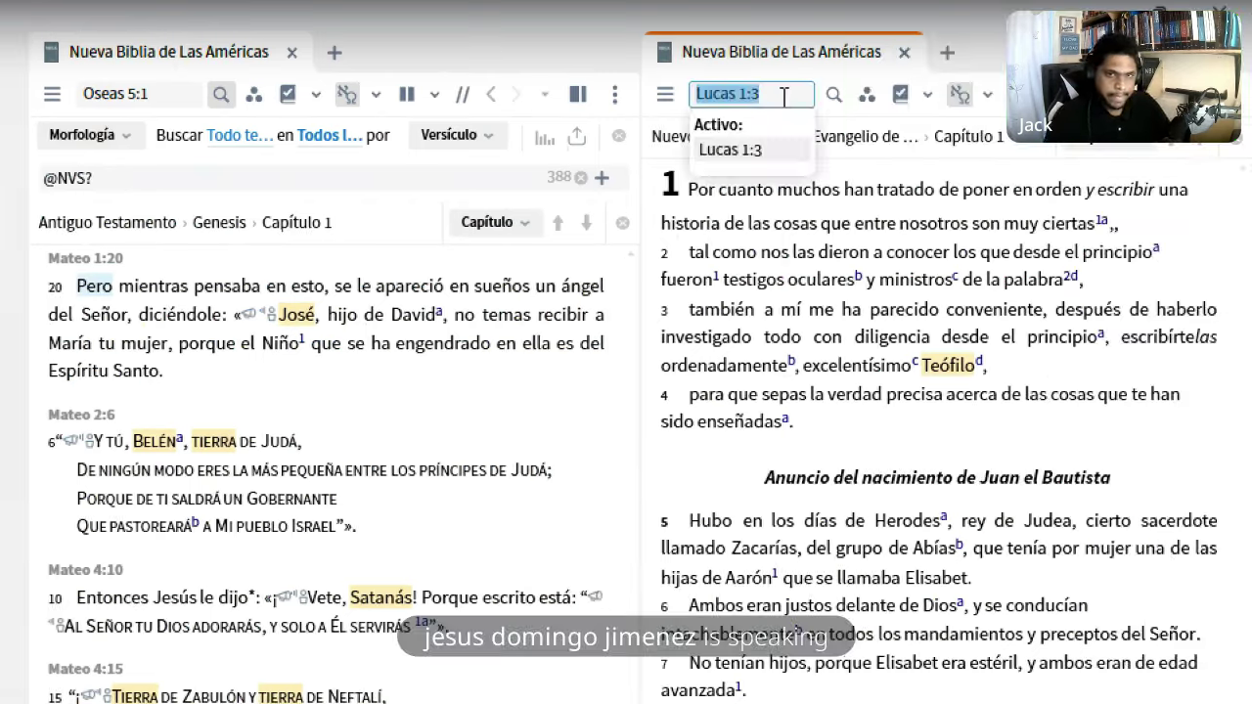
type("gen")
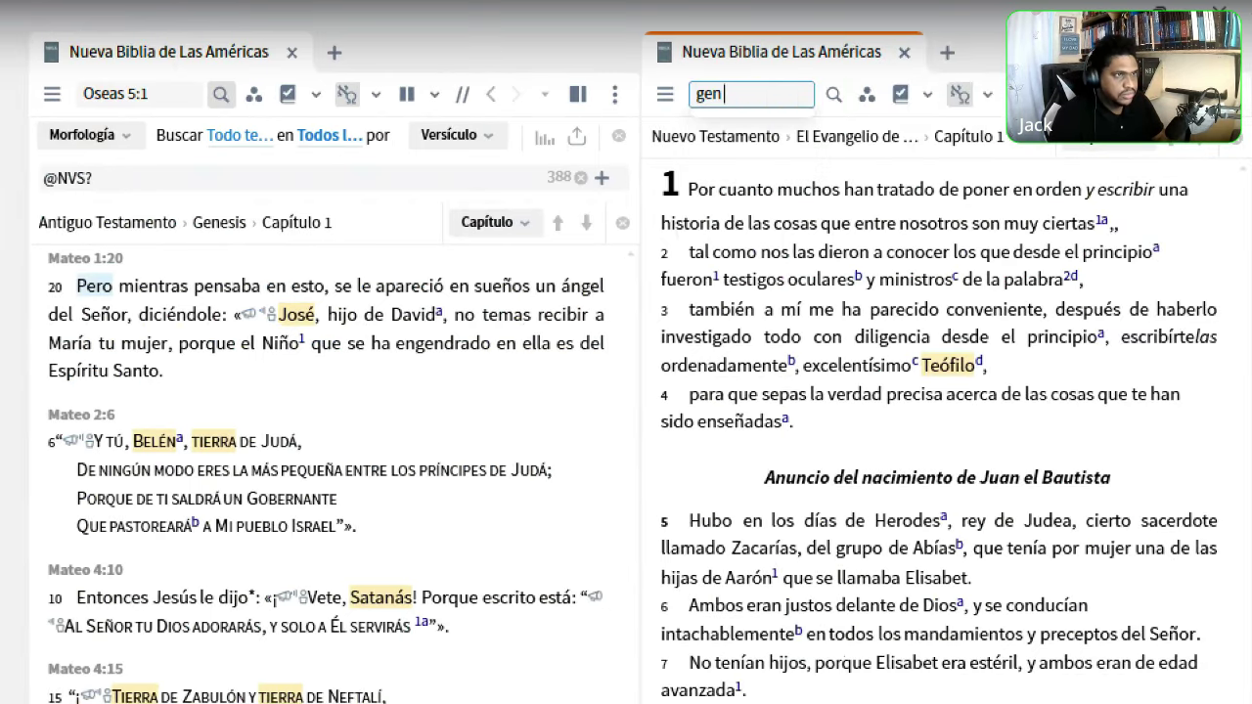
type(" 12")
key("BackSpace")
key("Return")
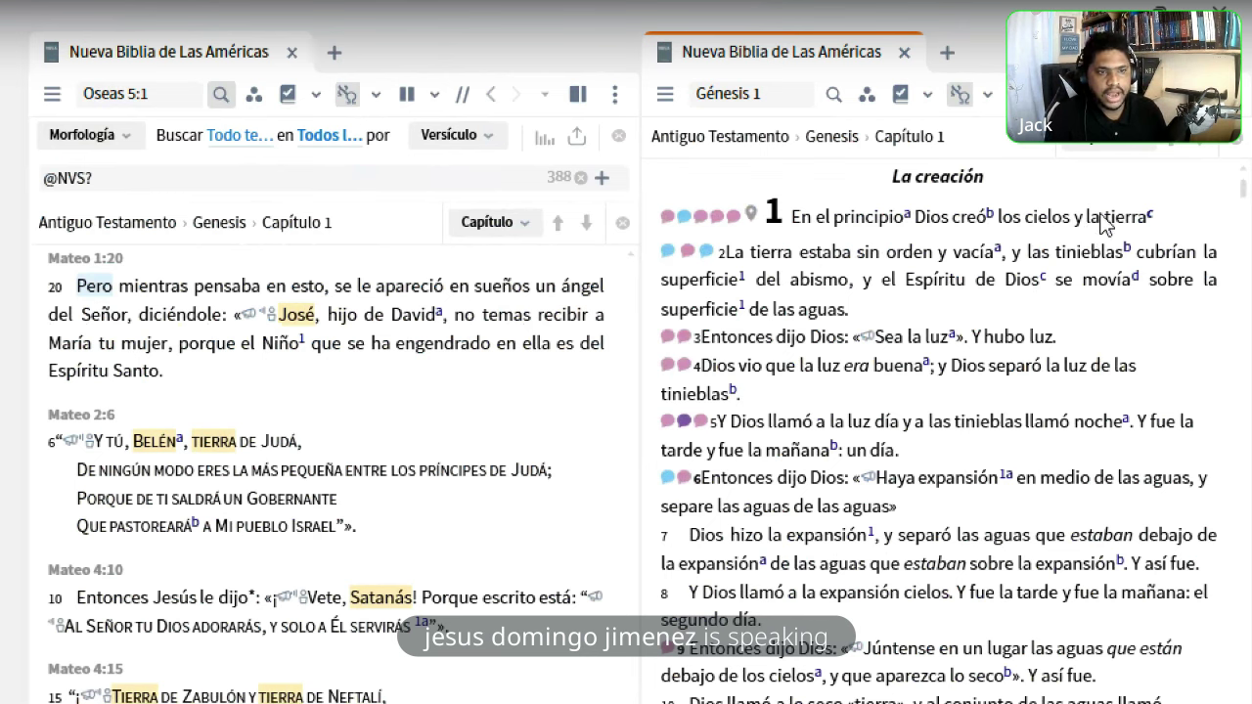
Turn on the inline reverse interlinear in the Génesis 1 panel
left_click(988, 96)
left_click(685, 218)
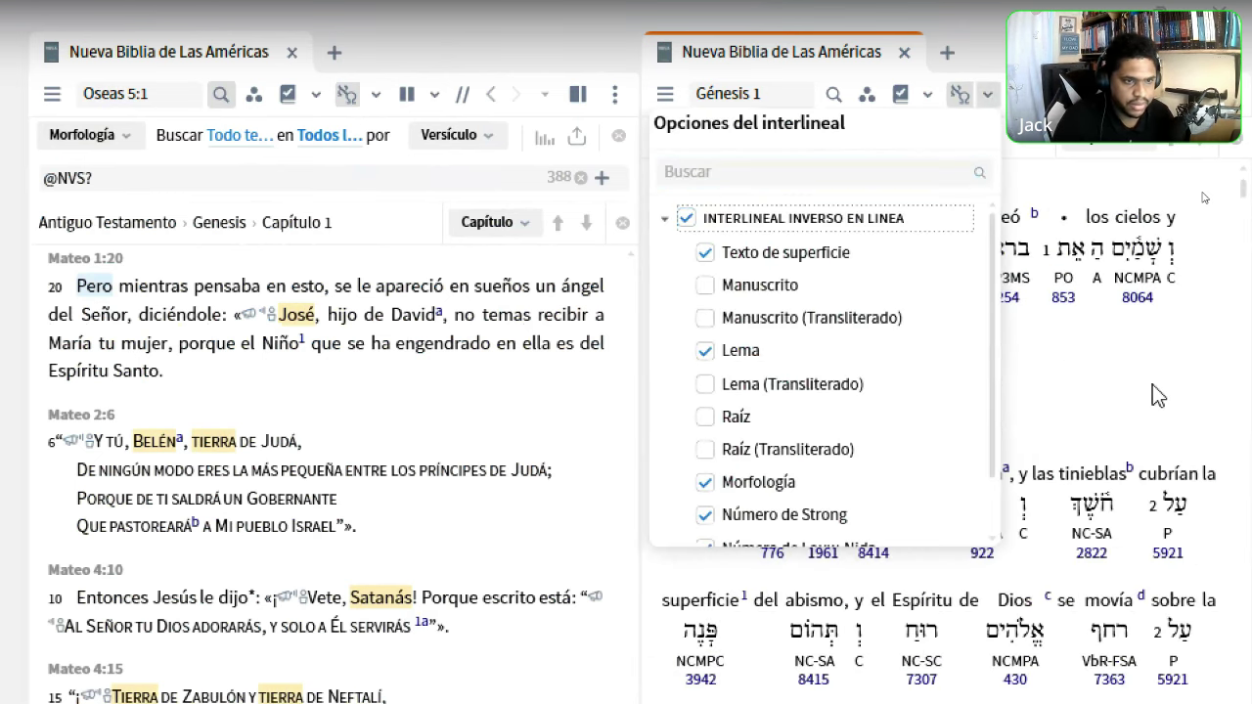
left_click(1153, 387)
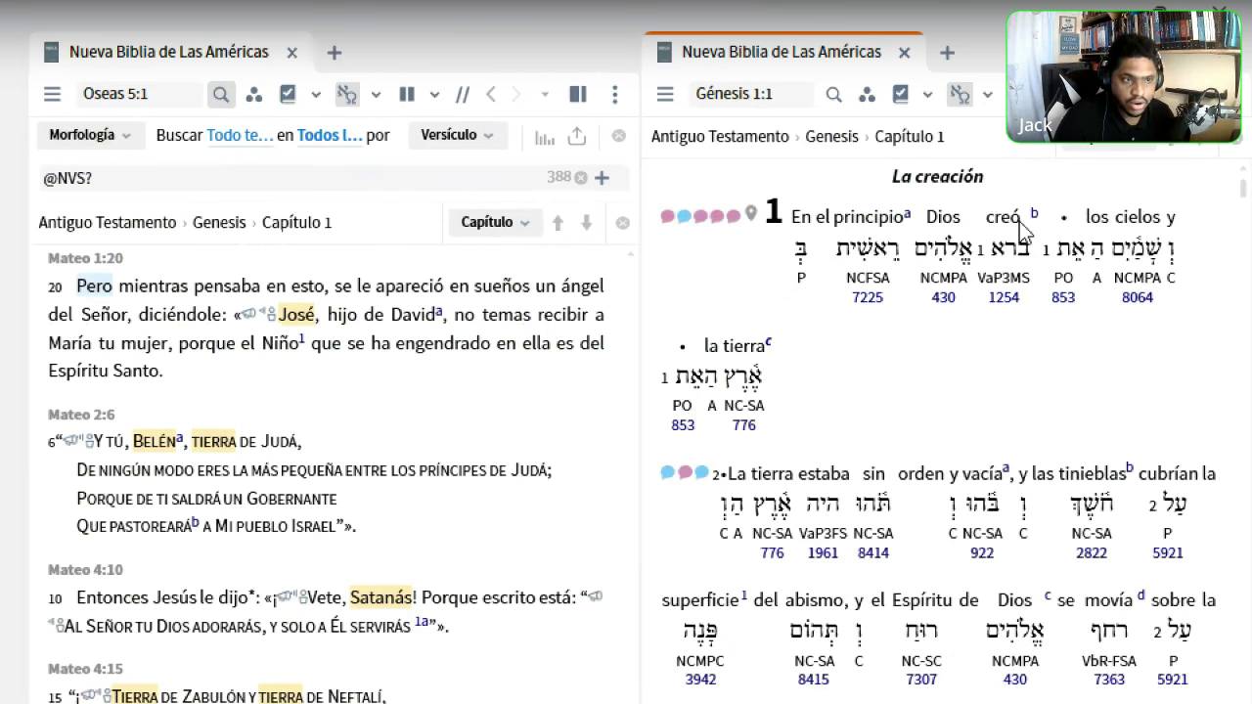
Inspect the lemma and morphology code of "creó" in Génesis 1:1, including its entry in the interlinear
right_click(991, 287)
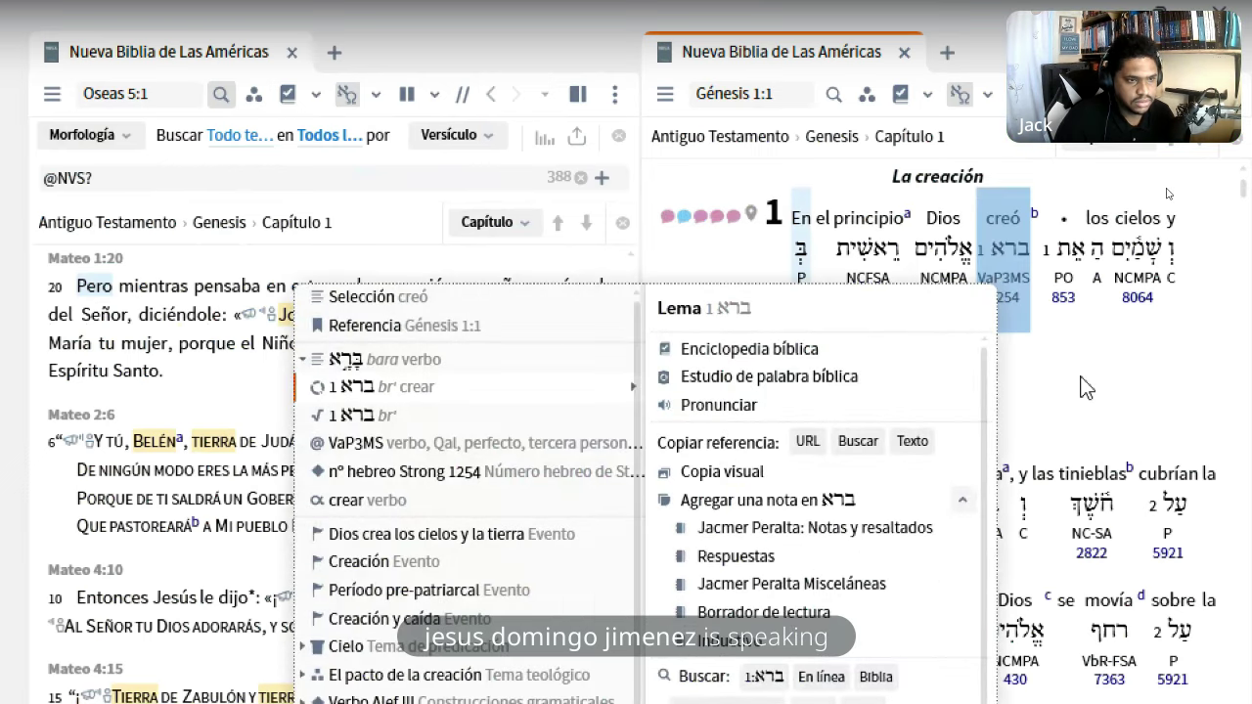
left_click(1086, 386)
scroll(1086, 386, "down", 5)
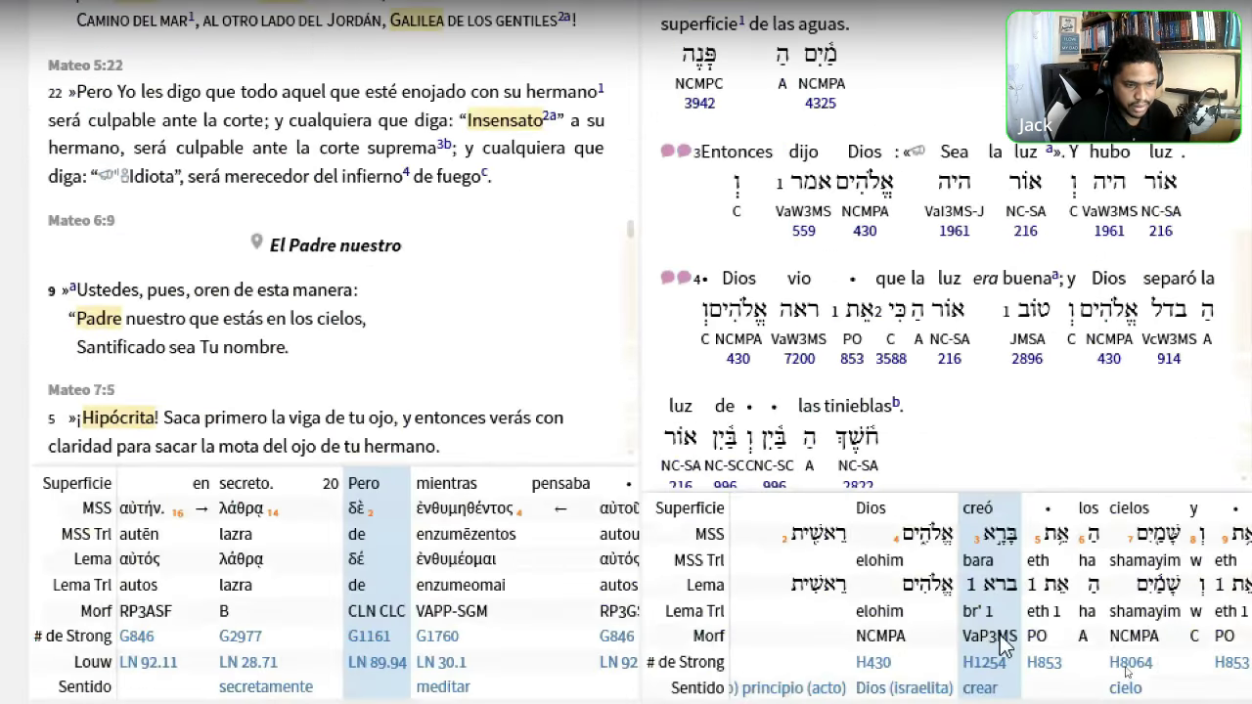
mouse_move(1001, 643)
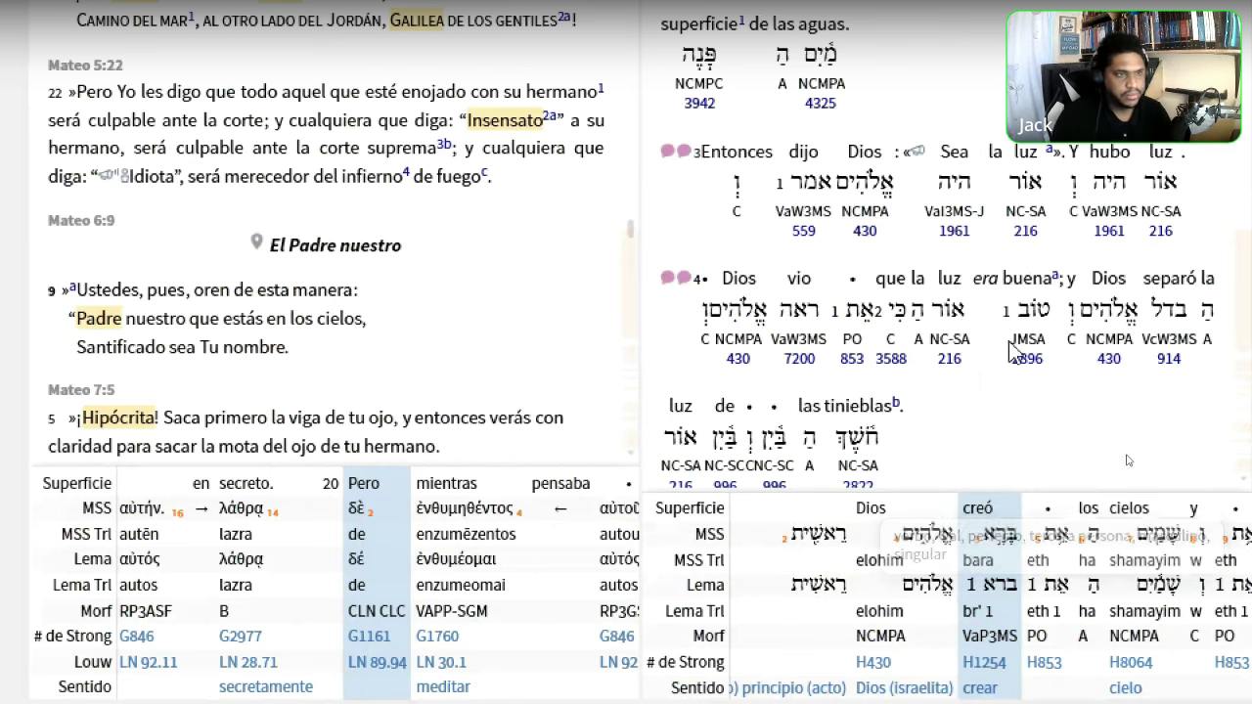
scroll(1112, 274, "up", 5)
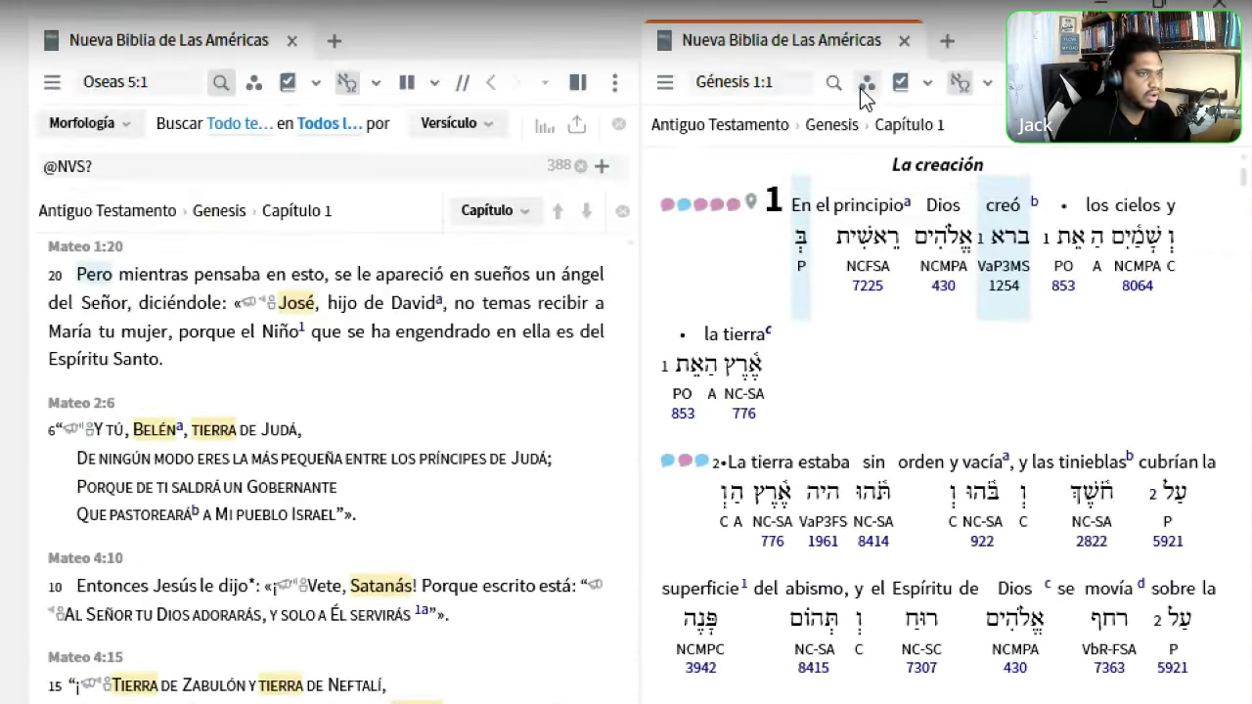
left_click(153, 32)
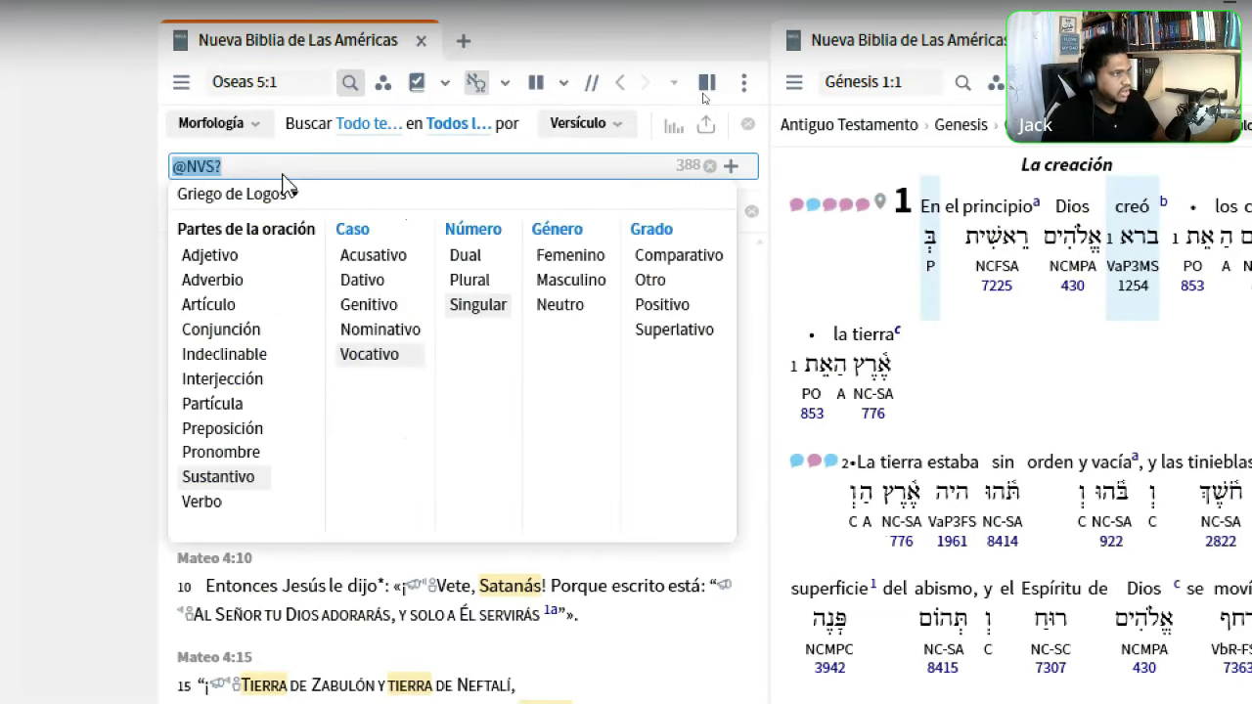
key("End")
key("BackSpace")
key("BackSpace")
key("BackSpace")
key("BackSpace")
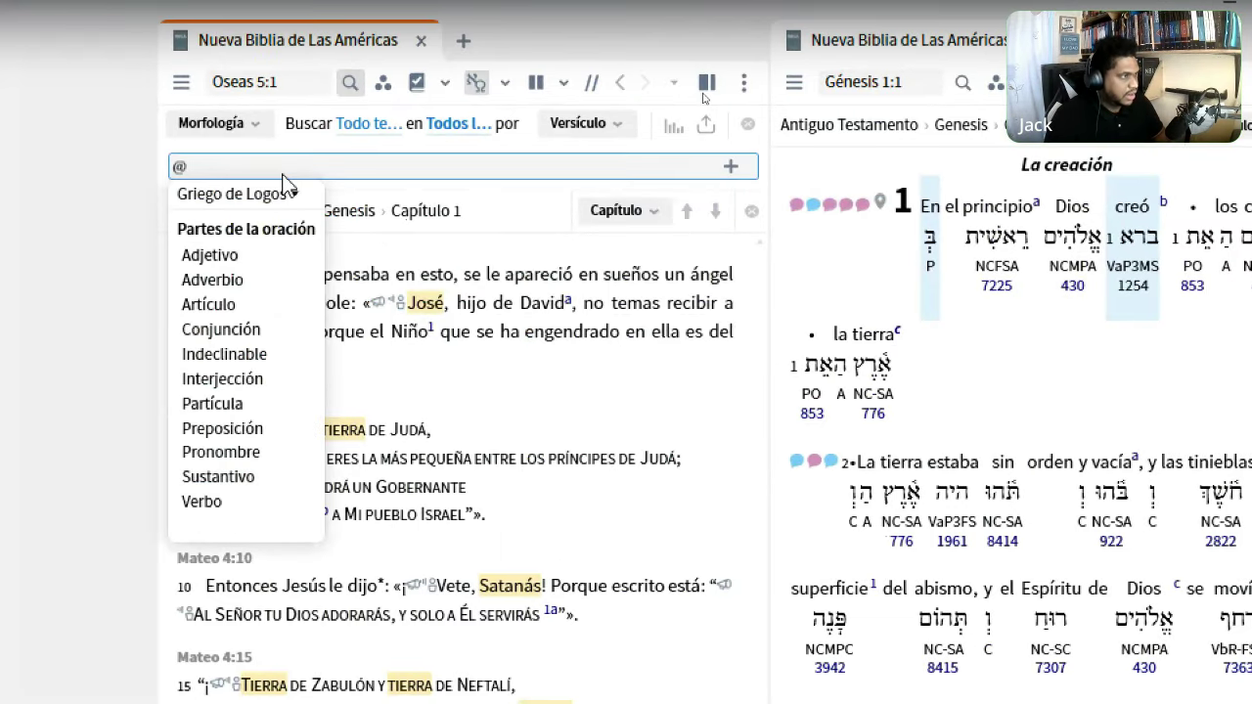
type("V")
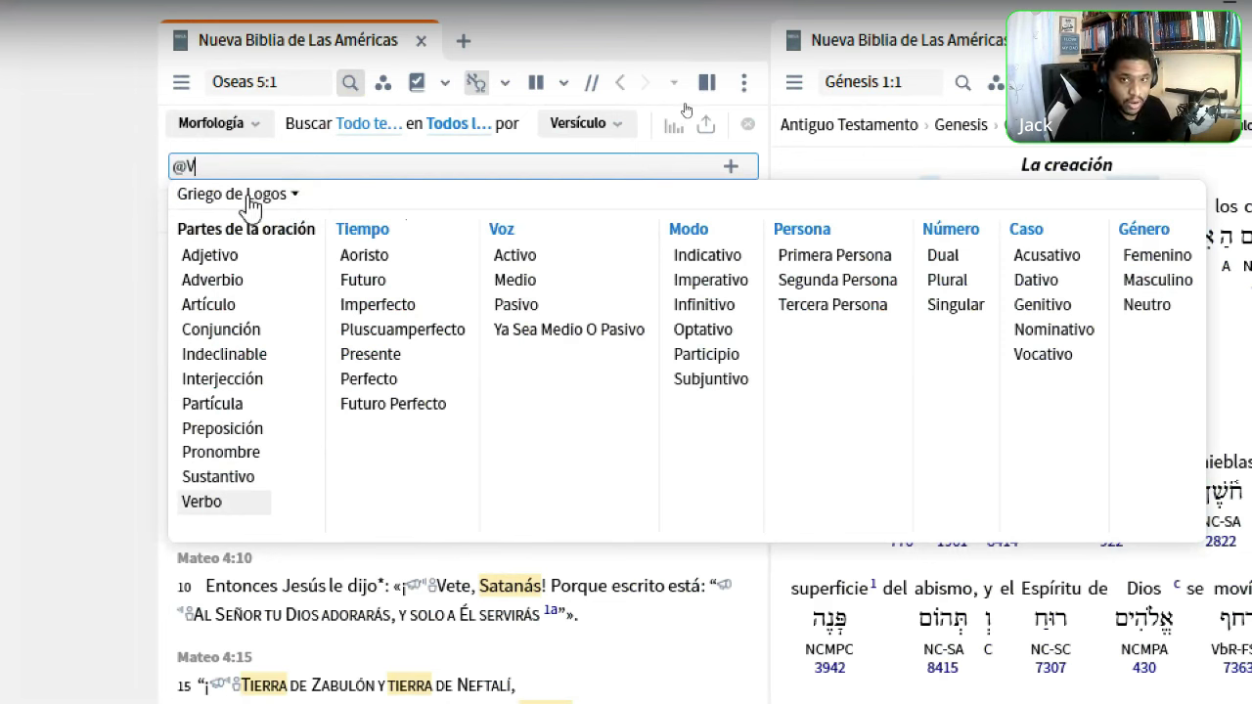
left_click(294, 198)
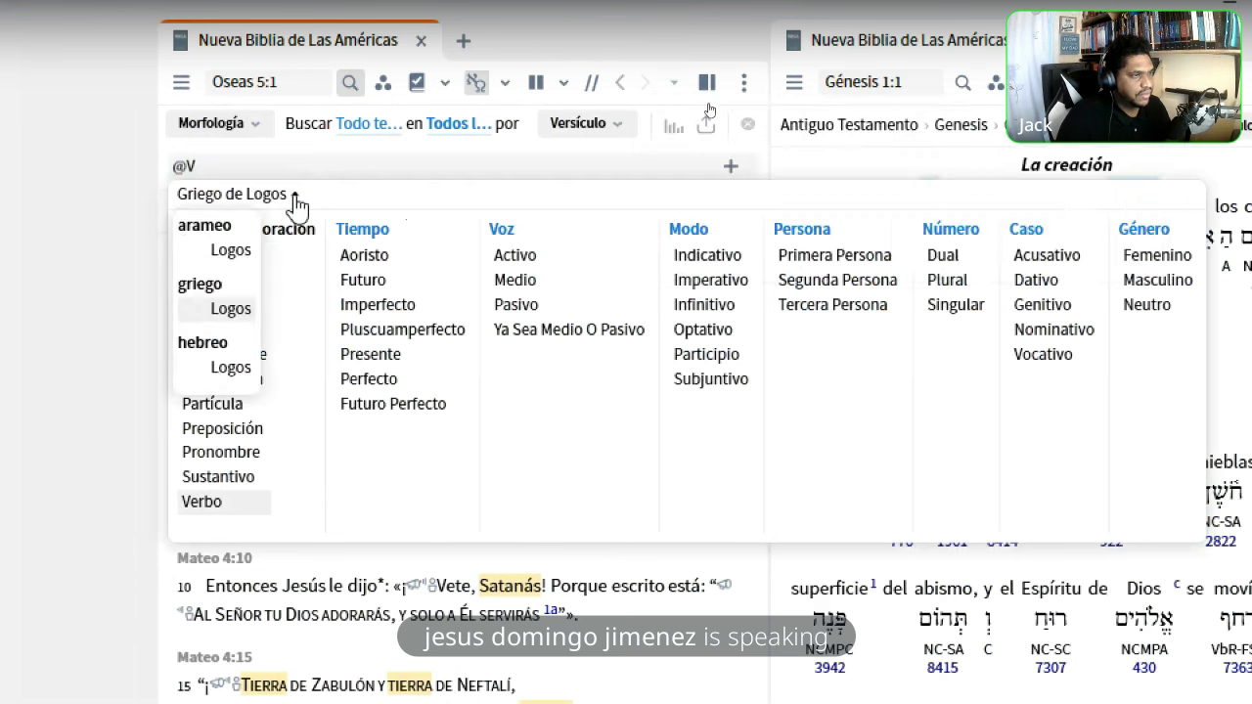
left_click(218, 373)
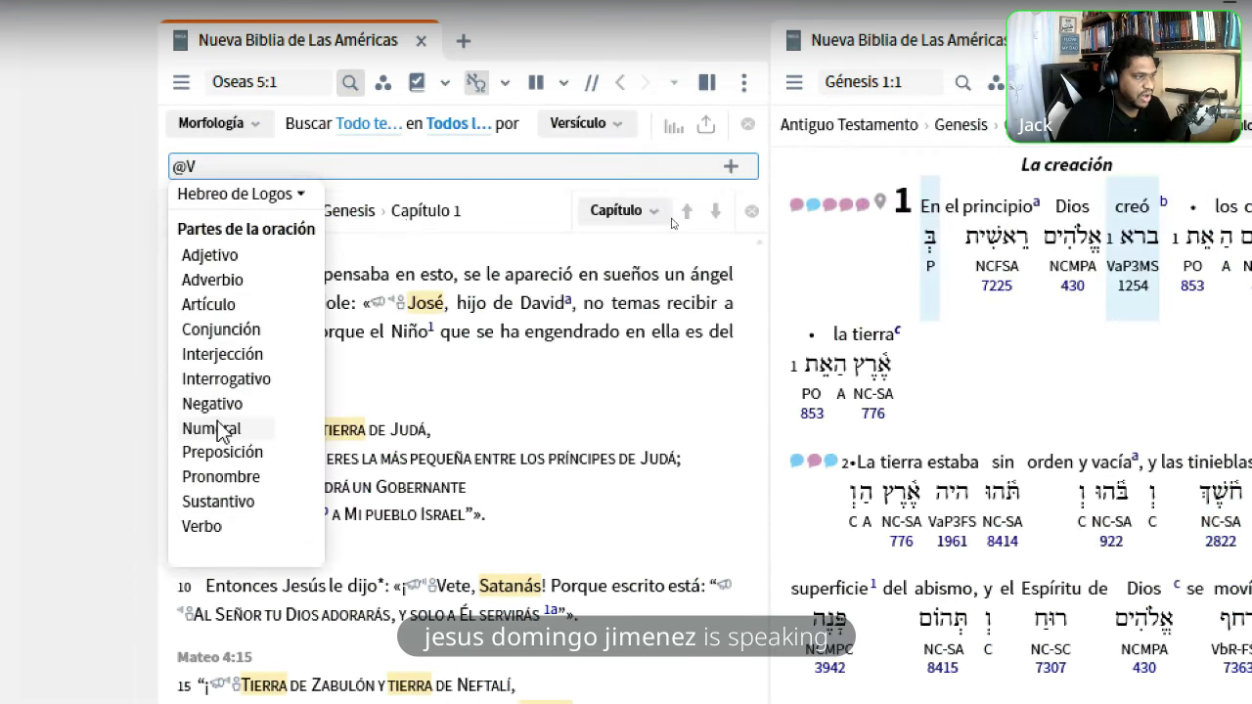
Build and run a Hebrew morphology search for Verbo, Qal, Perfecto, Tercera Persona, Masculino, Singular
left_click(221, 525)
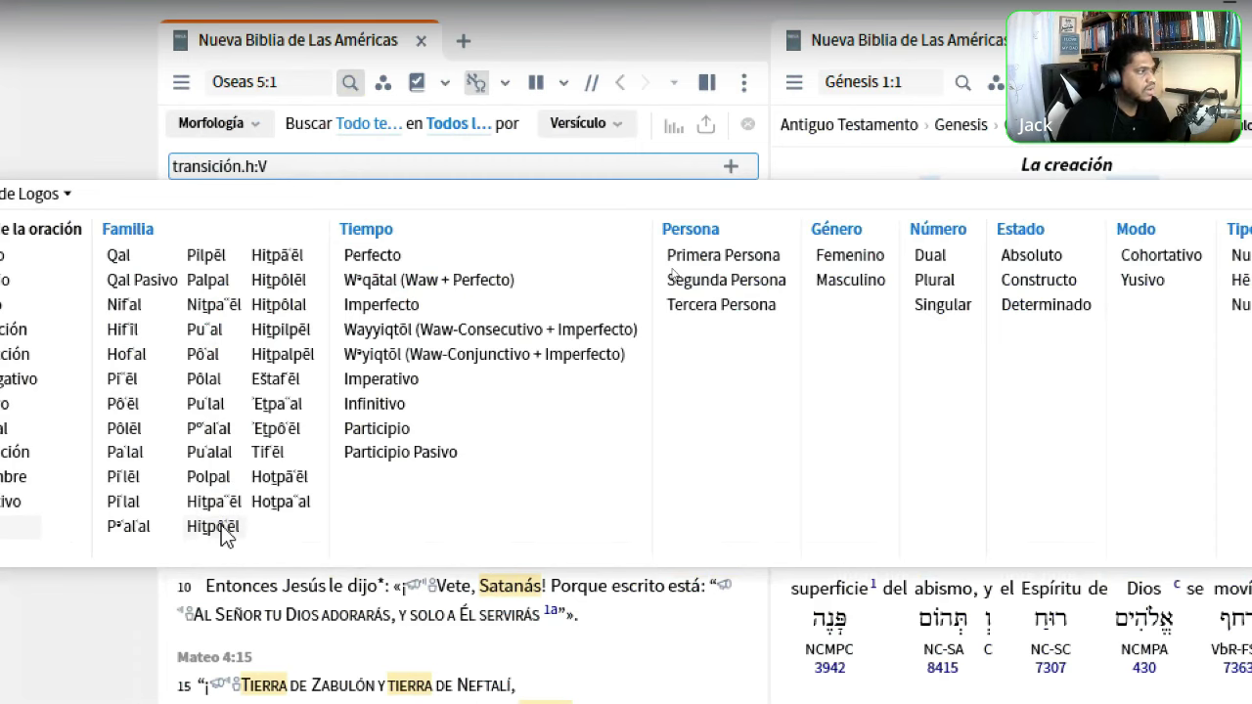
left_click(119, 256)
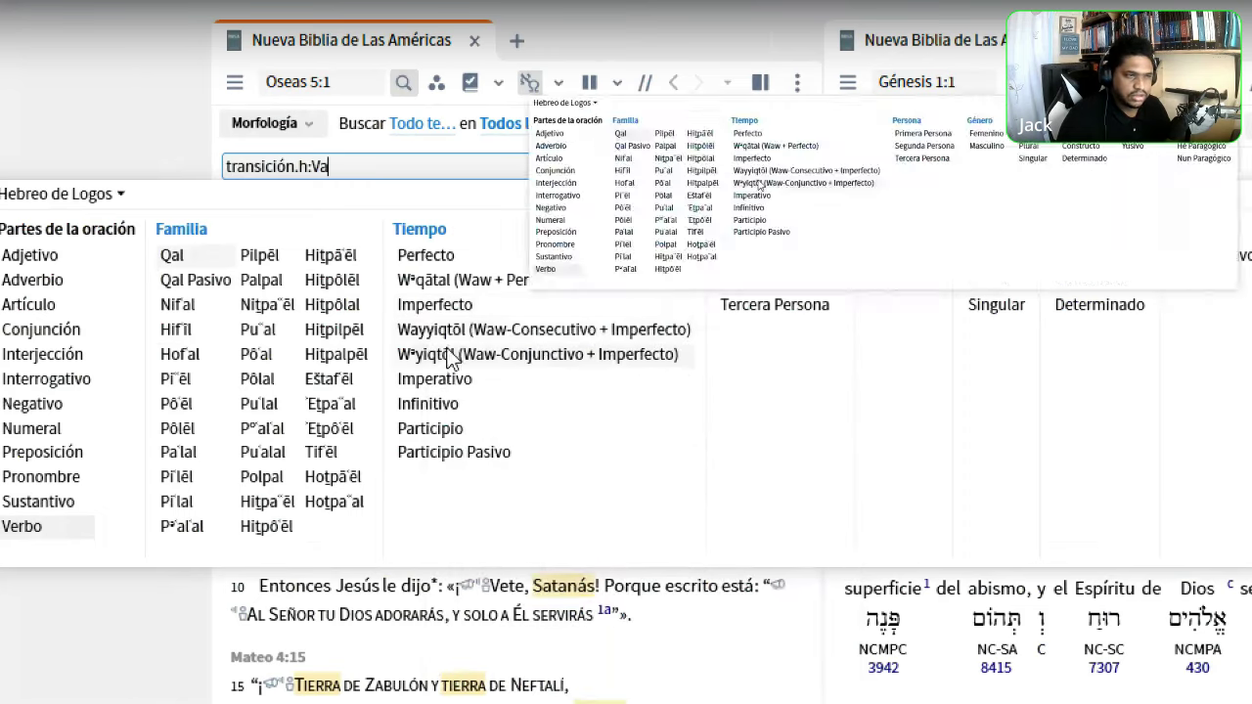
left_click(453, 253)
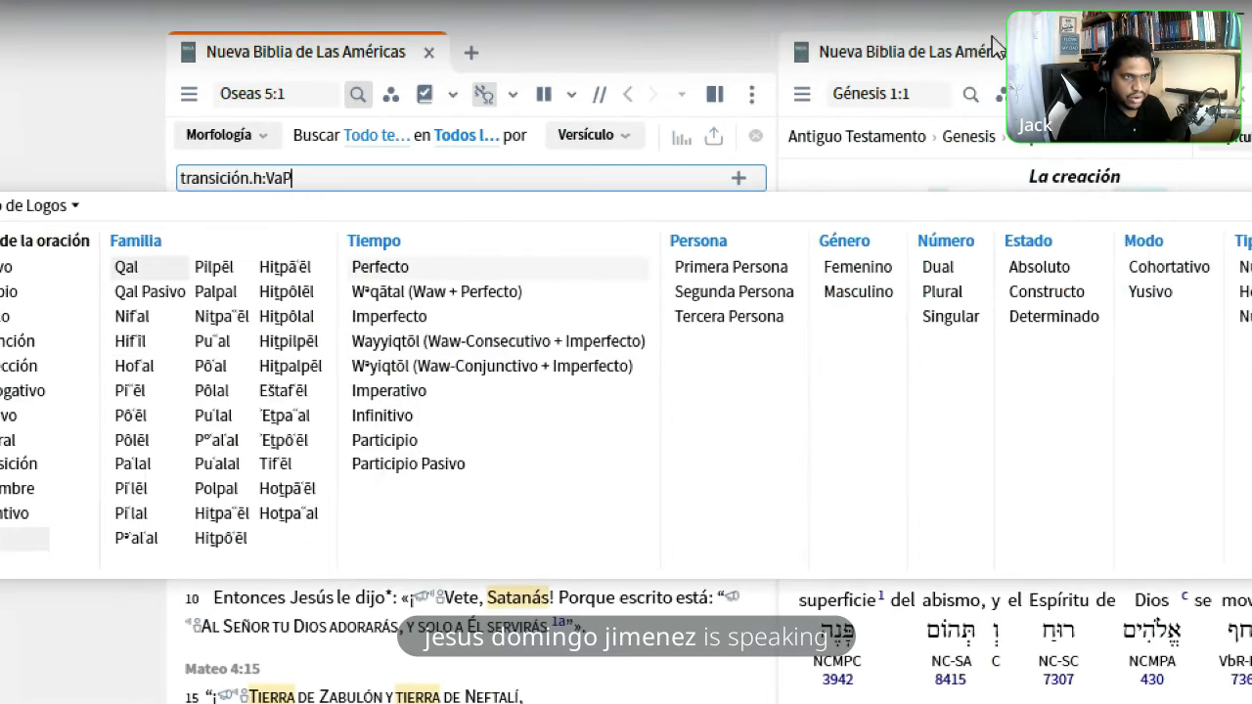
left_click(992, 36)
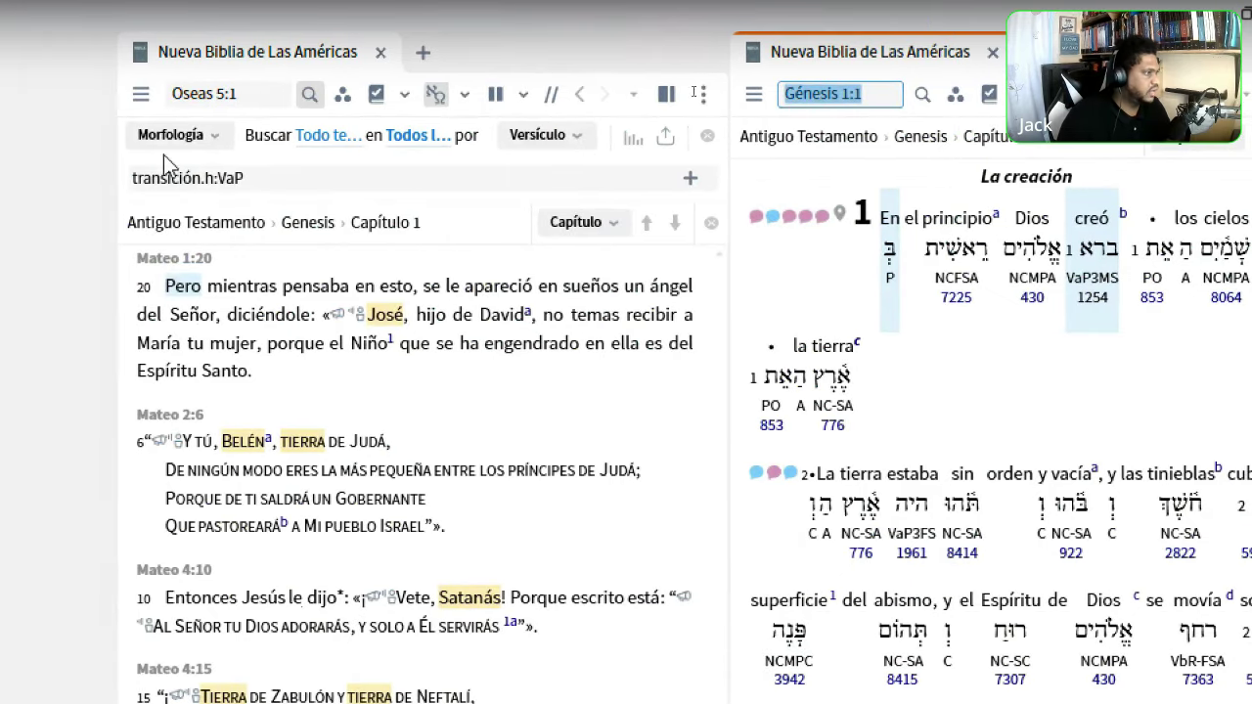
left_click(333, 183)
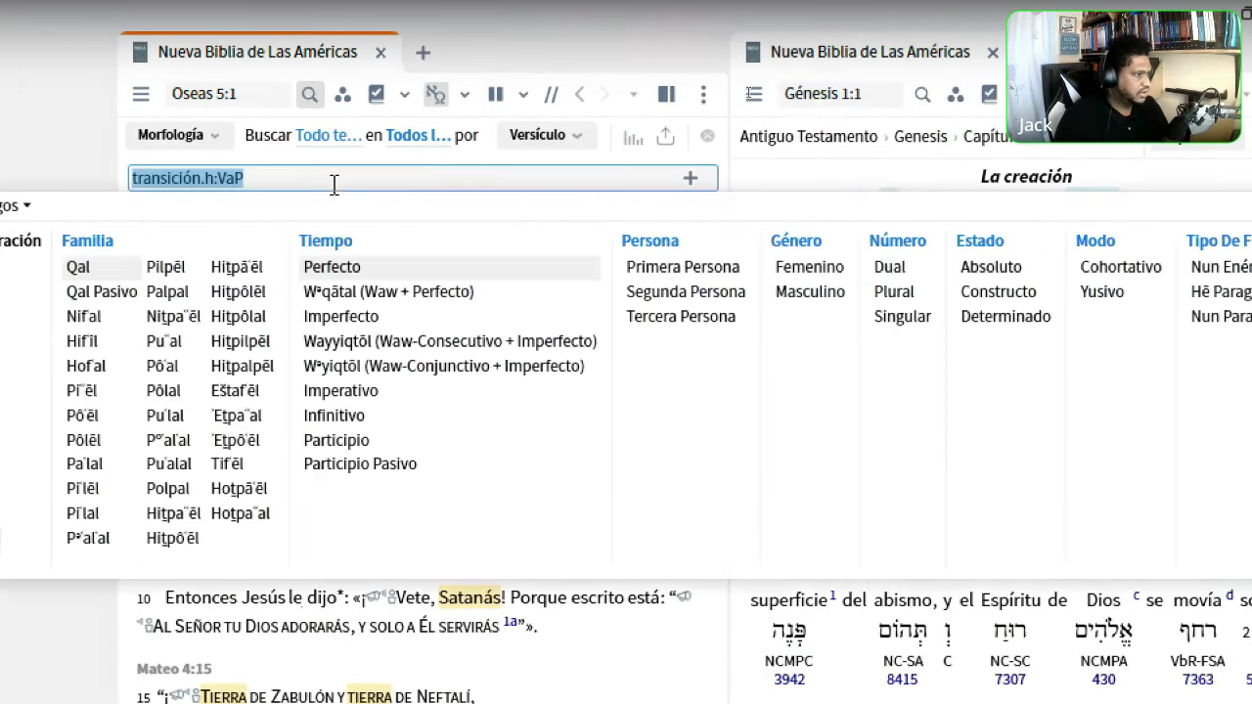
left_click(712, 315)
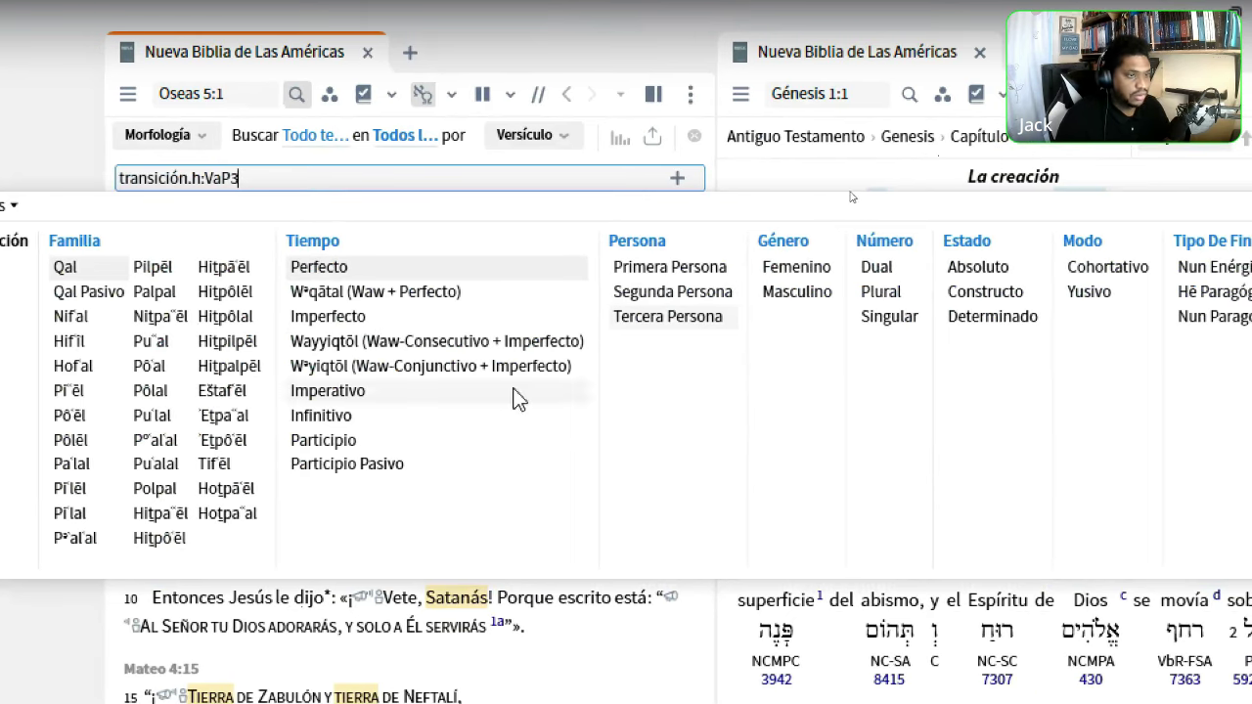
left_click(821, 293)
left_click(888, 316)
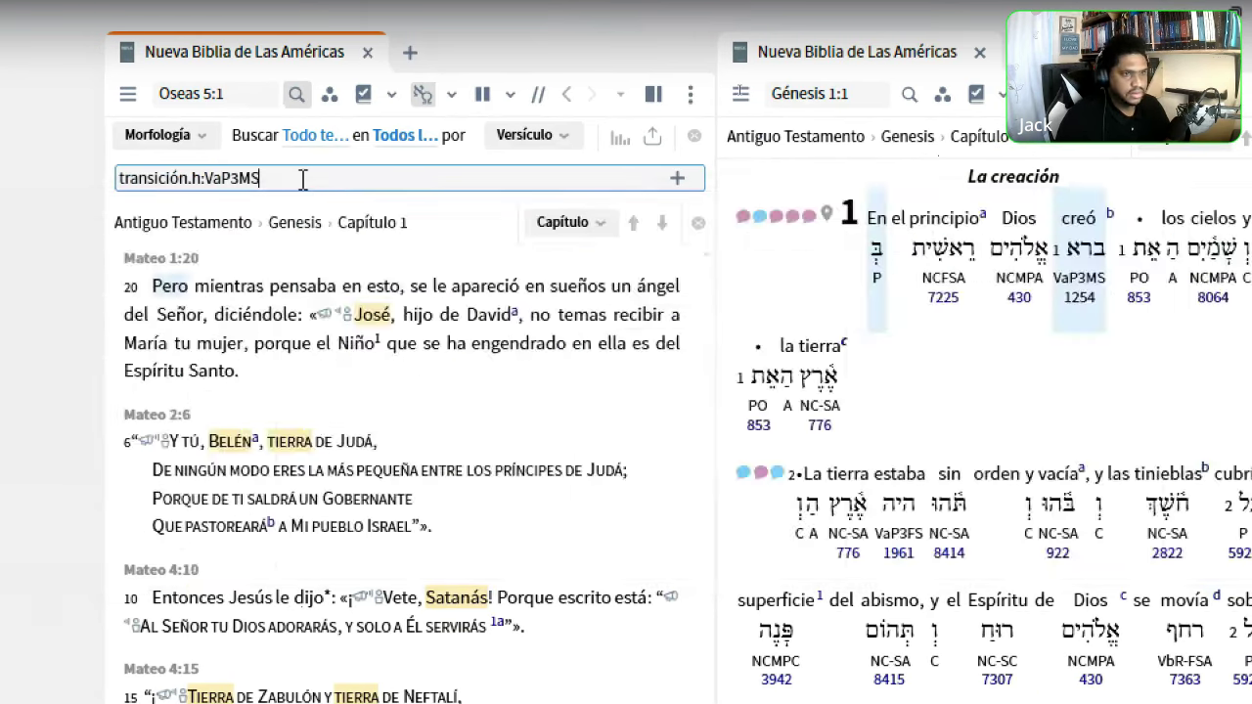
key("Return")
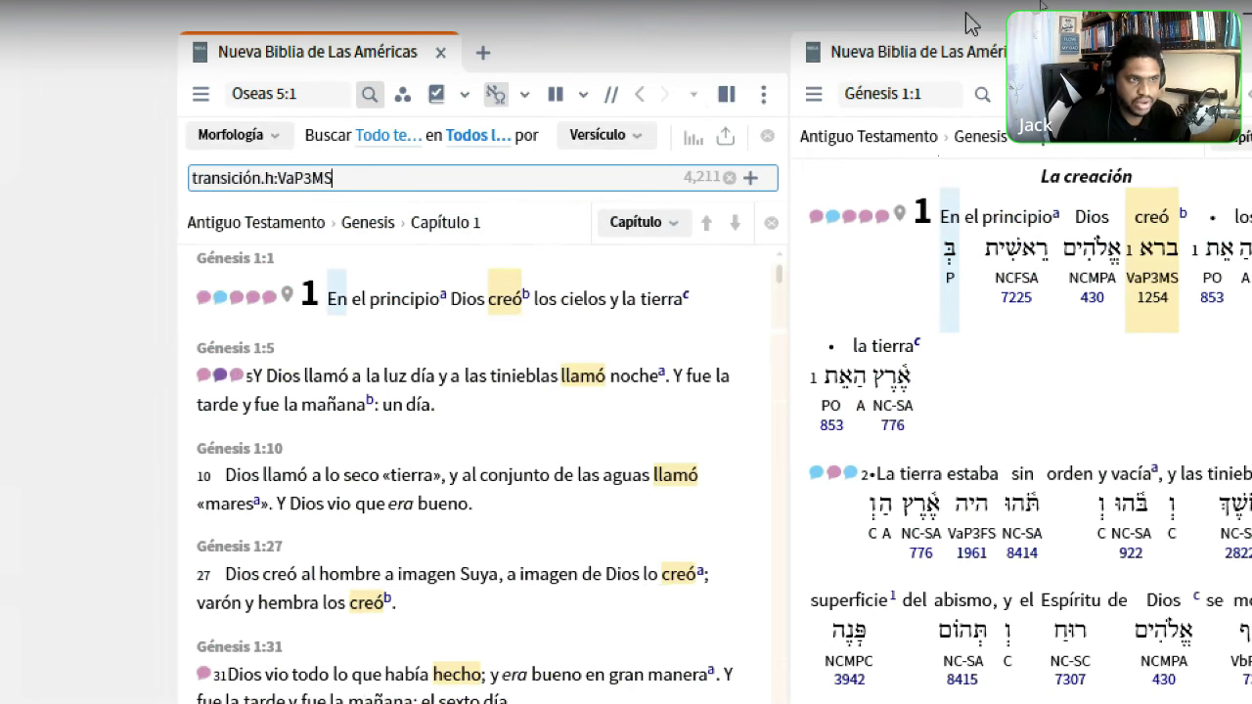
Take the second Bible panel to Génesis 1:5
left_click(931, 93)
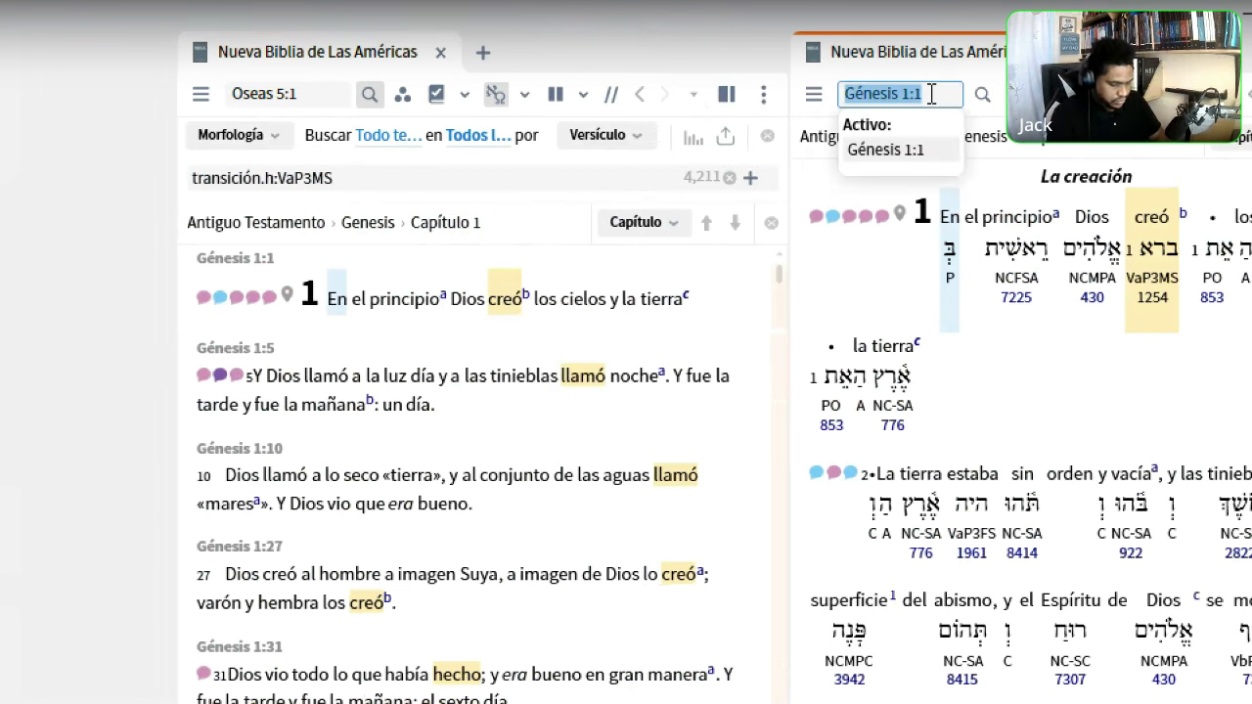
type("gn 1:5")
key("Return")
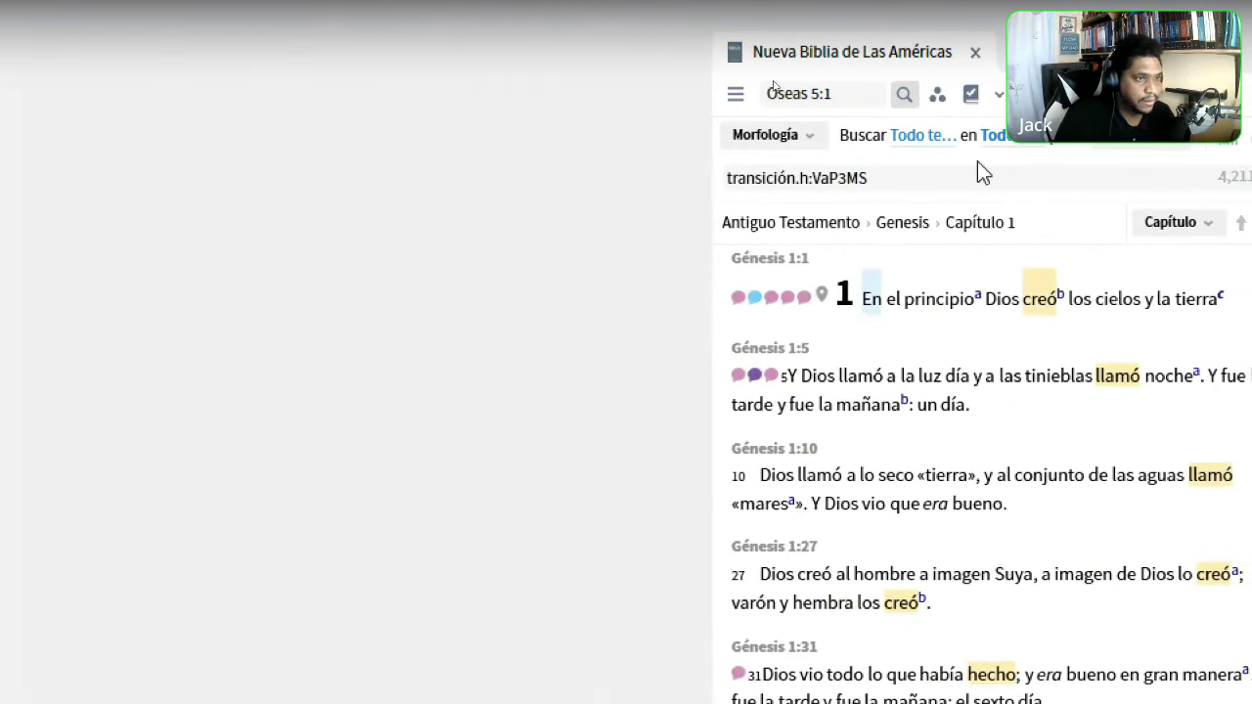
Clear the VaP3MS query and try starting a new morphology query with @ and with g:
left_click(983, 171)
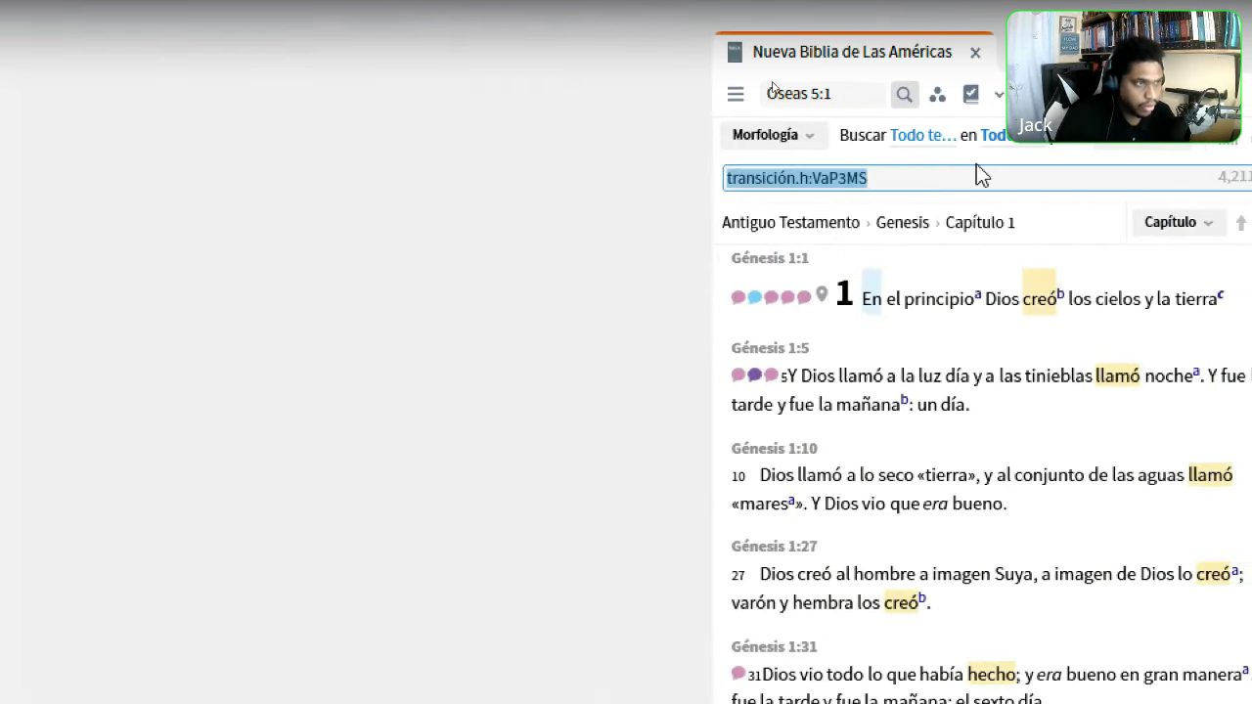
key("BackSpace")
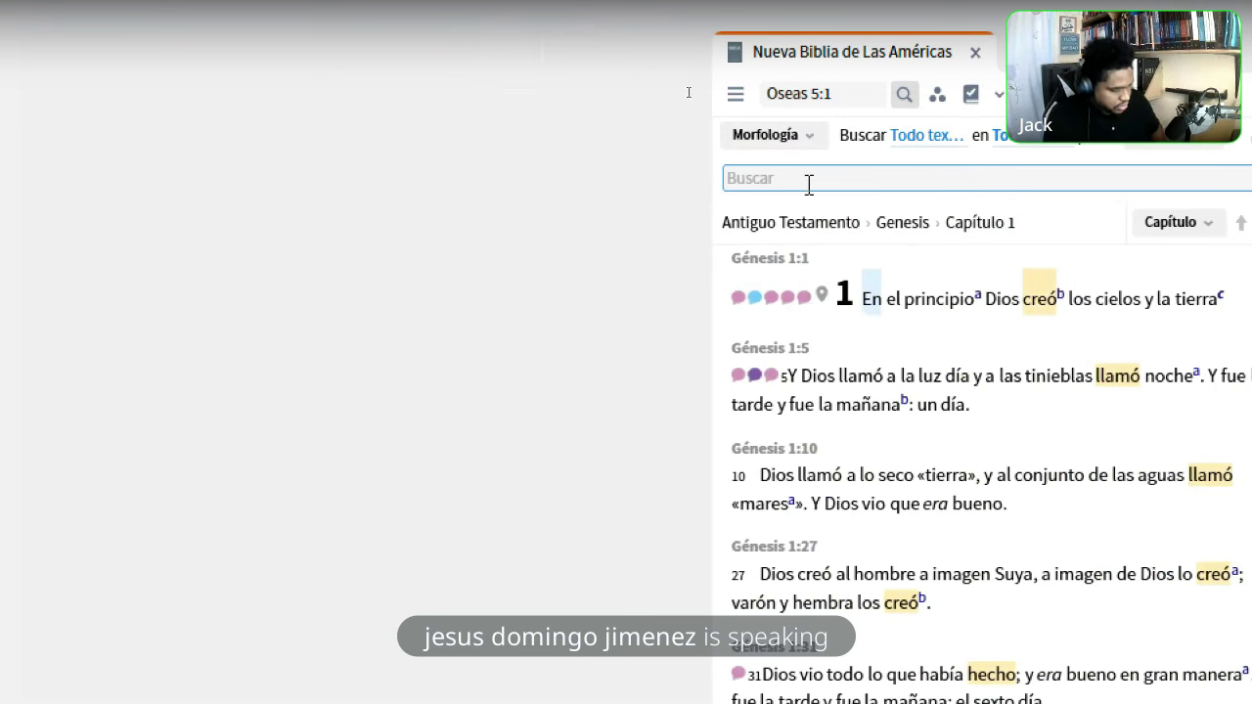
type("@")
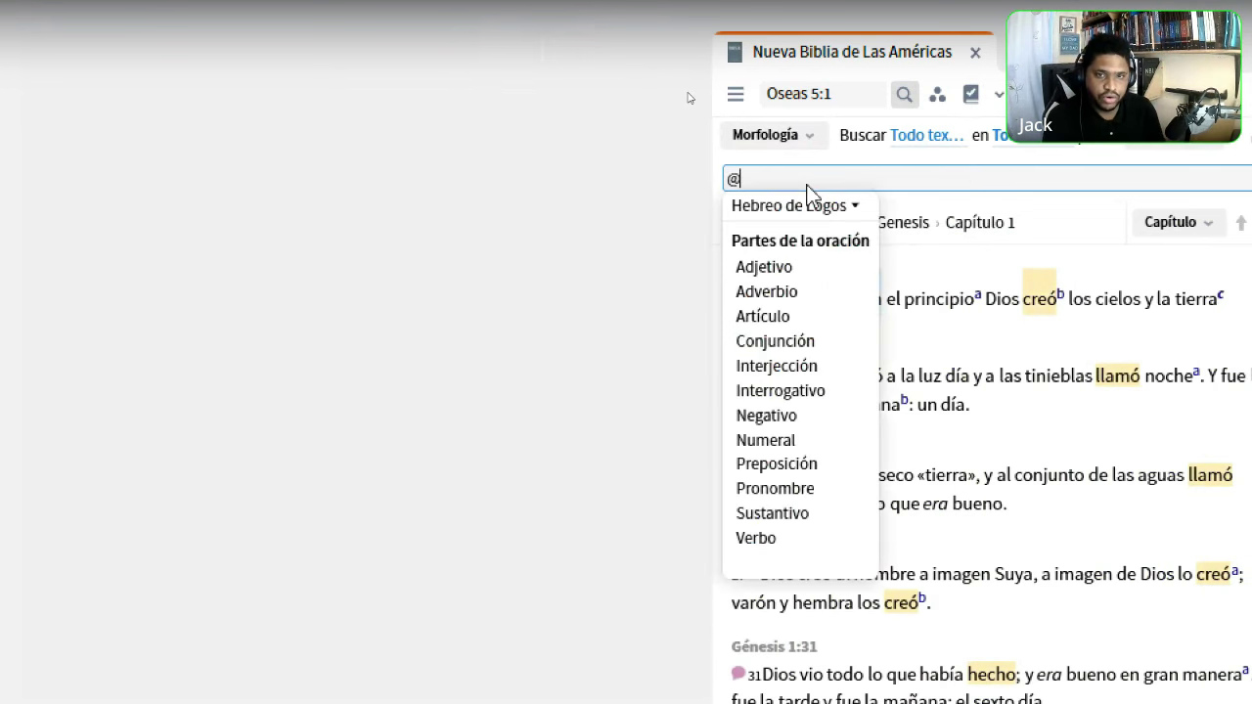
key("BackSpace")
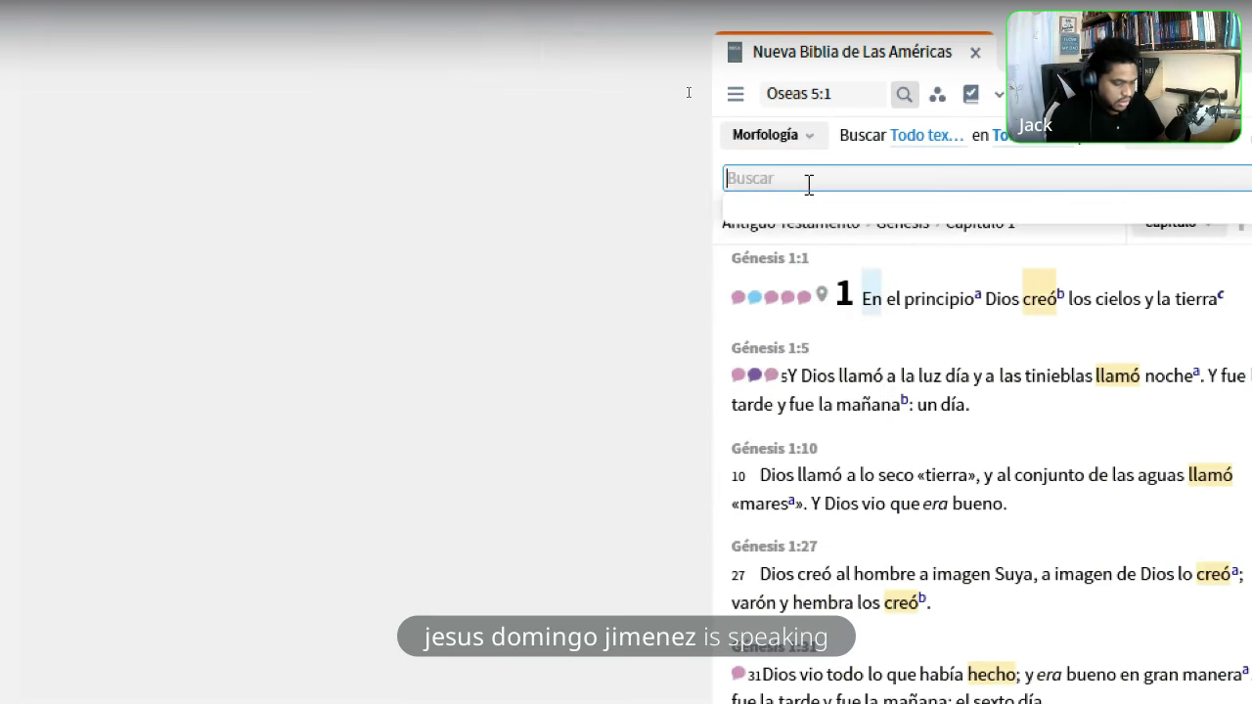
type("g")
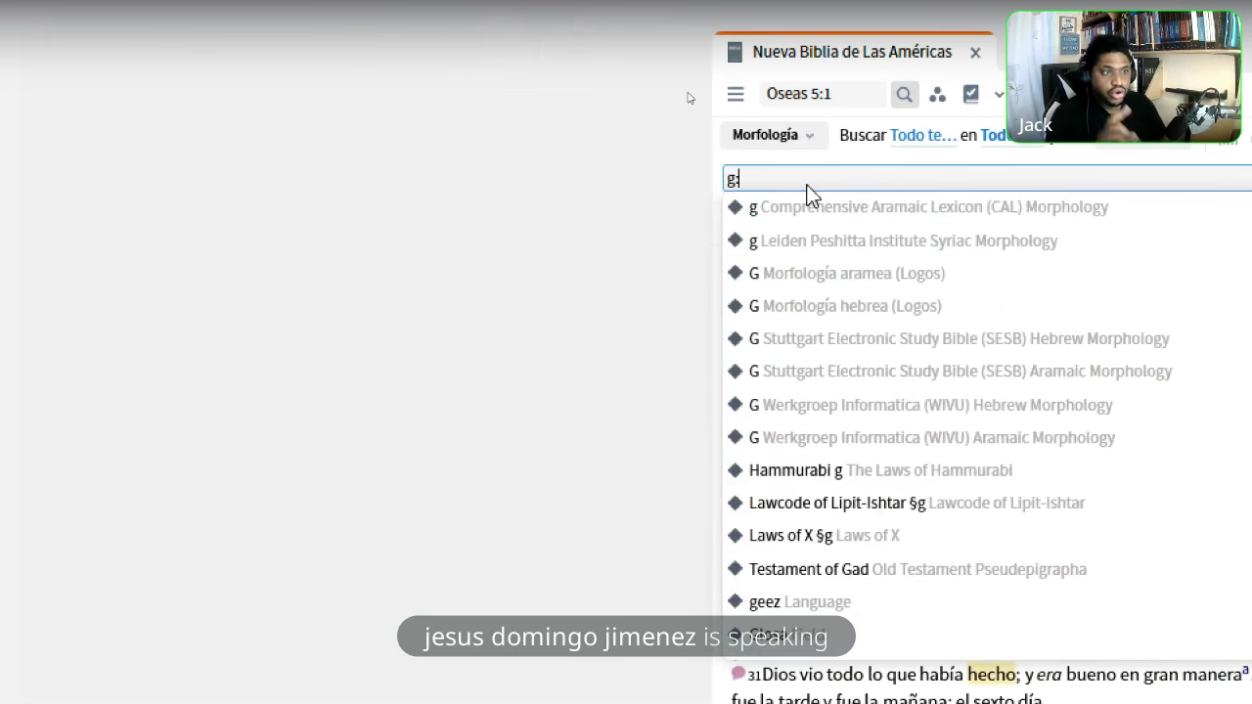
key("Escape")
type(":")
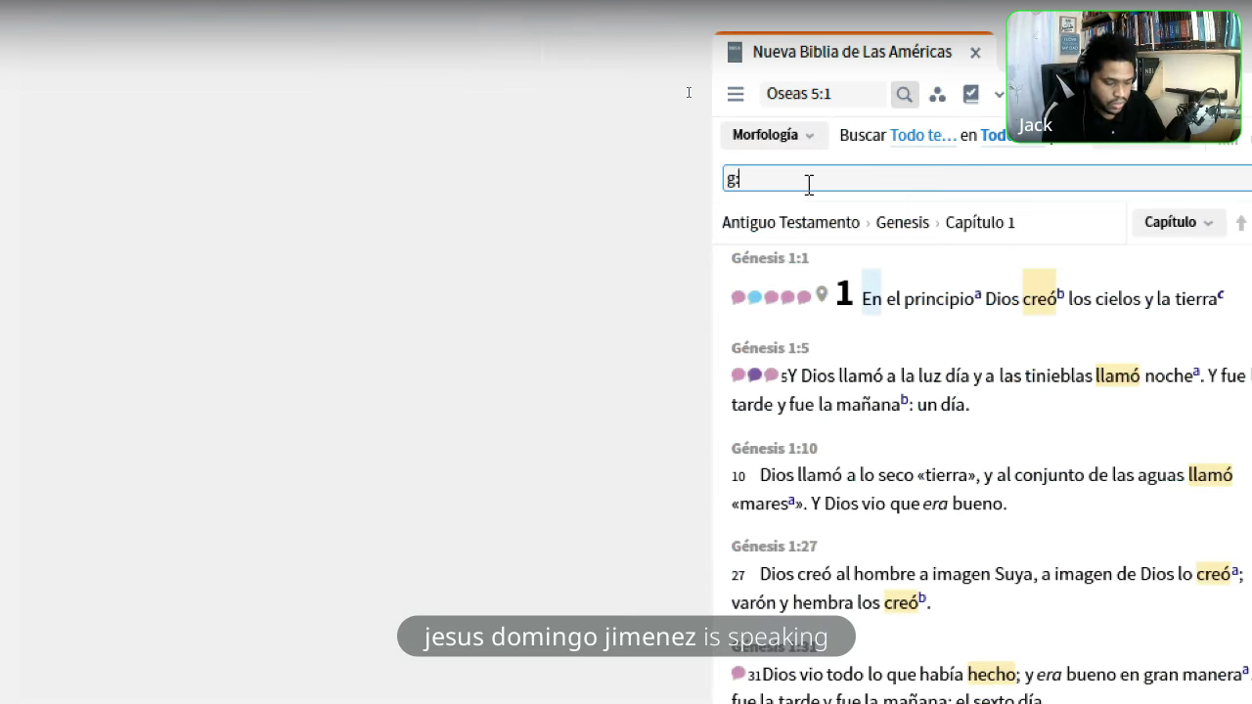
Try the h: prefix in the morphology query and replace it with @
key("BackSpace")
key("BackSpace")
type("h:")
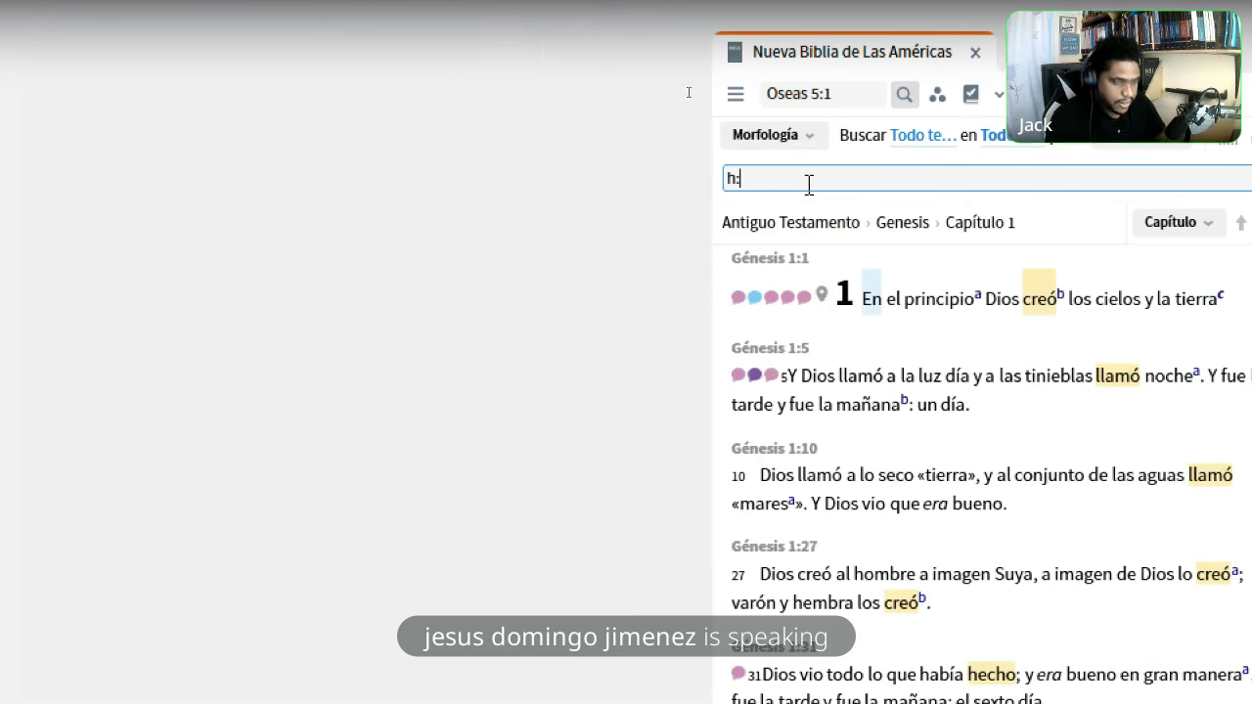
key("BackSpace")
key("BackSpace")
type("@")
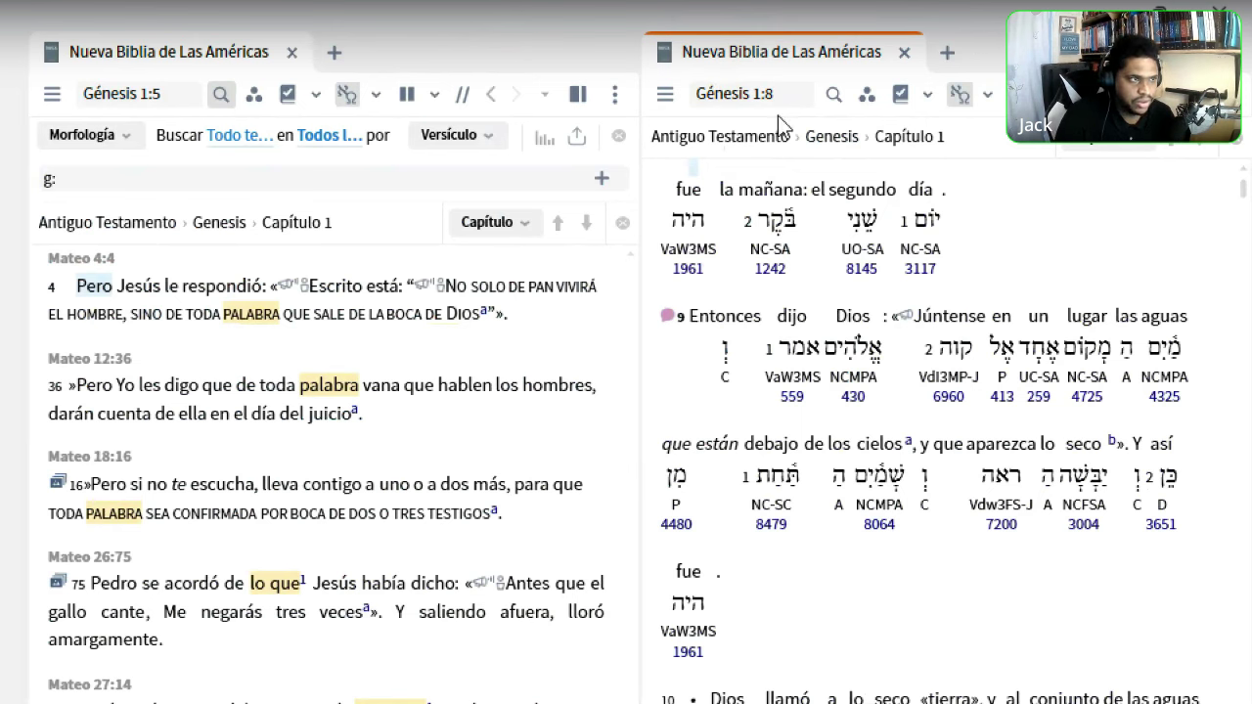
Take the second Bible panel to Génesis 1 and add Lema (Transliterado) to its inline interlinear
left_click(767, 93)
type("gn1")
key("Return")
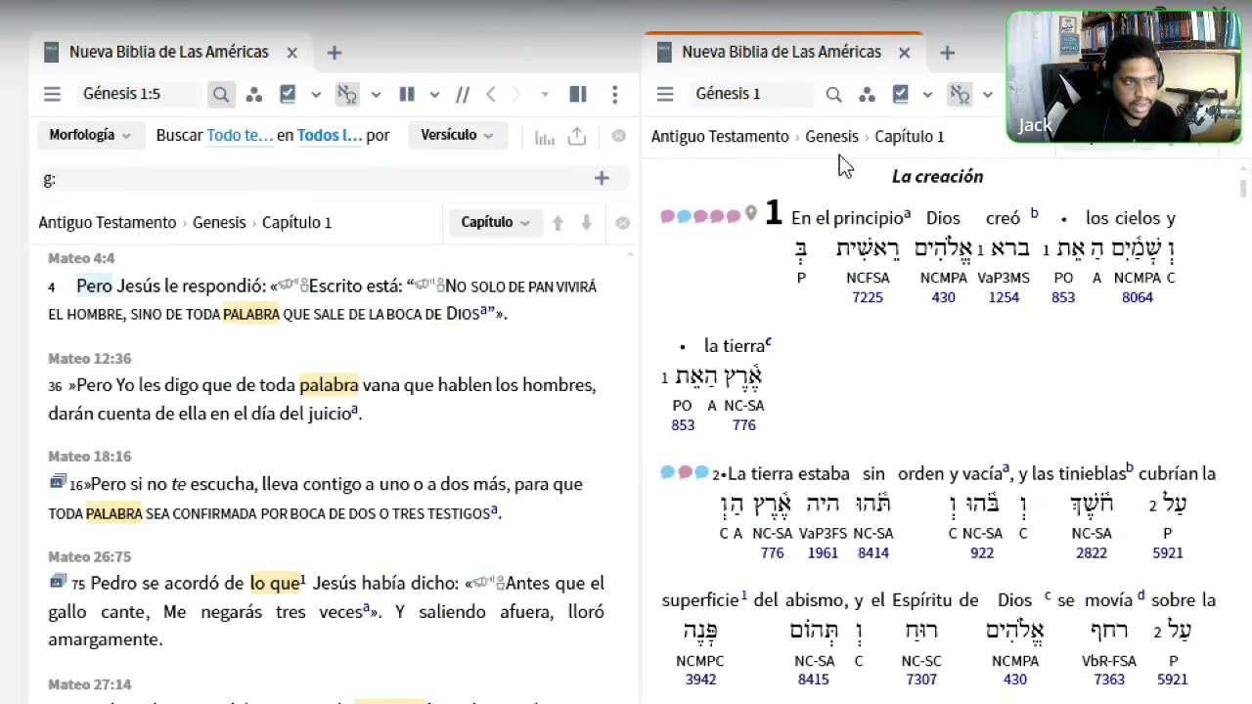
left_click(986, 94)
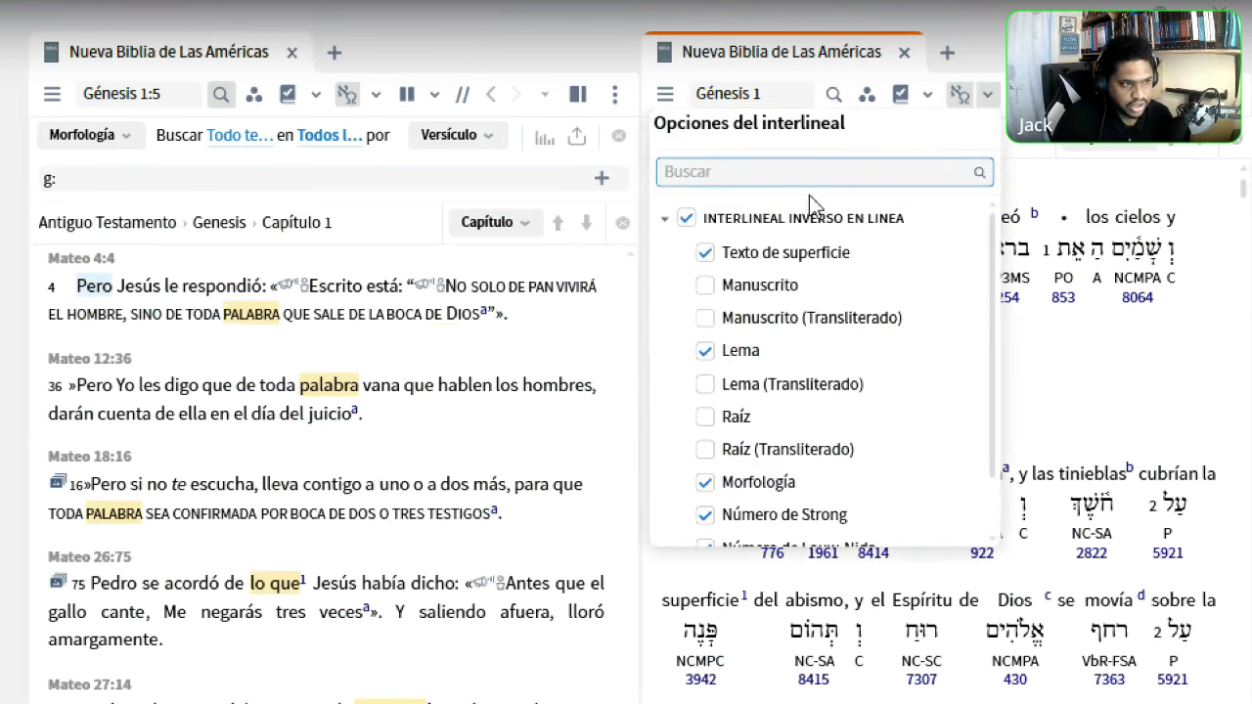
left_click(704, 384)
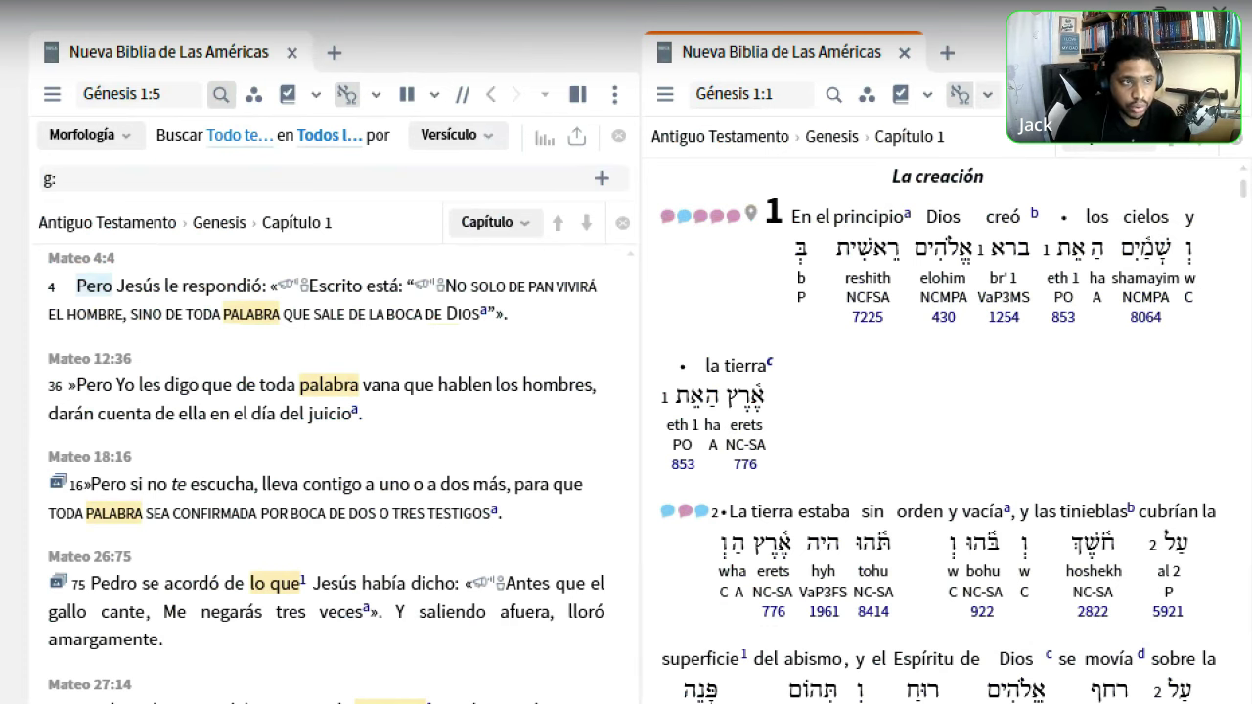
Add Manuscrito, Manuscrito (Transliterado), Raíz and Raíz (Transliterado) to the inline interlinear in the Génesis panel
left_click(987, 94)
left_click(705, 284)
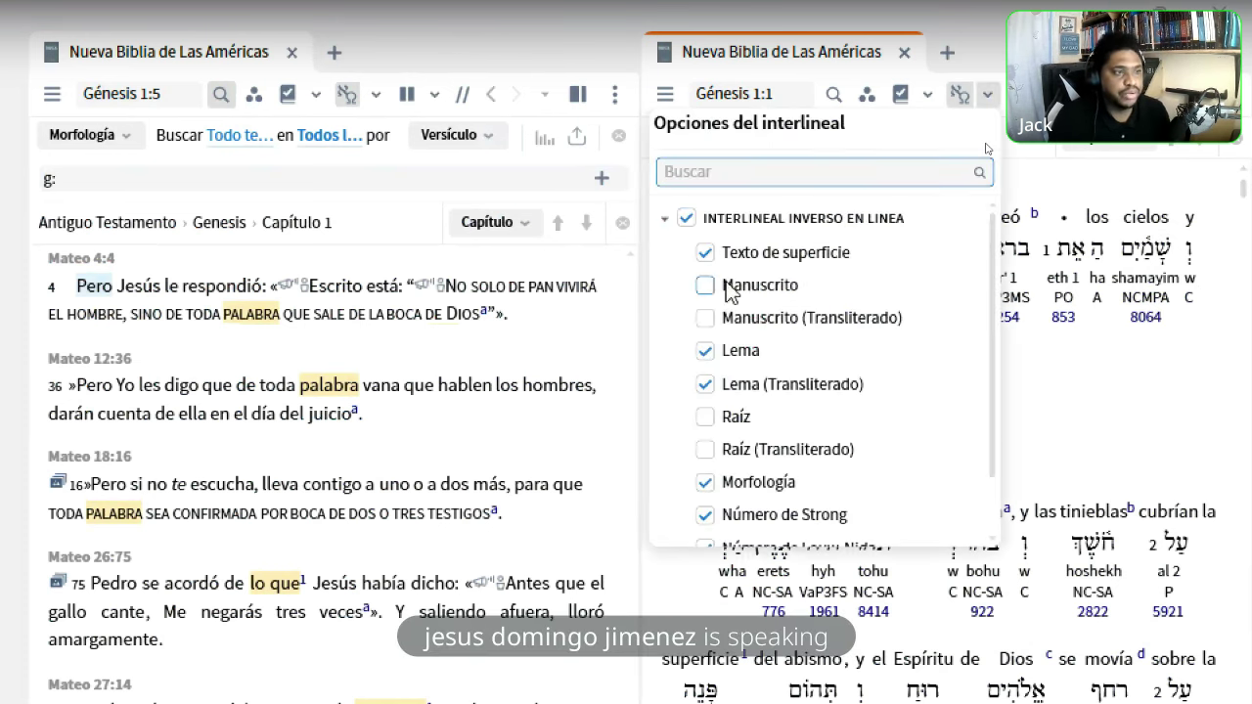
left_click(729, 326)
left_click(732, 418)
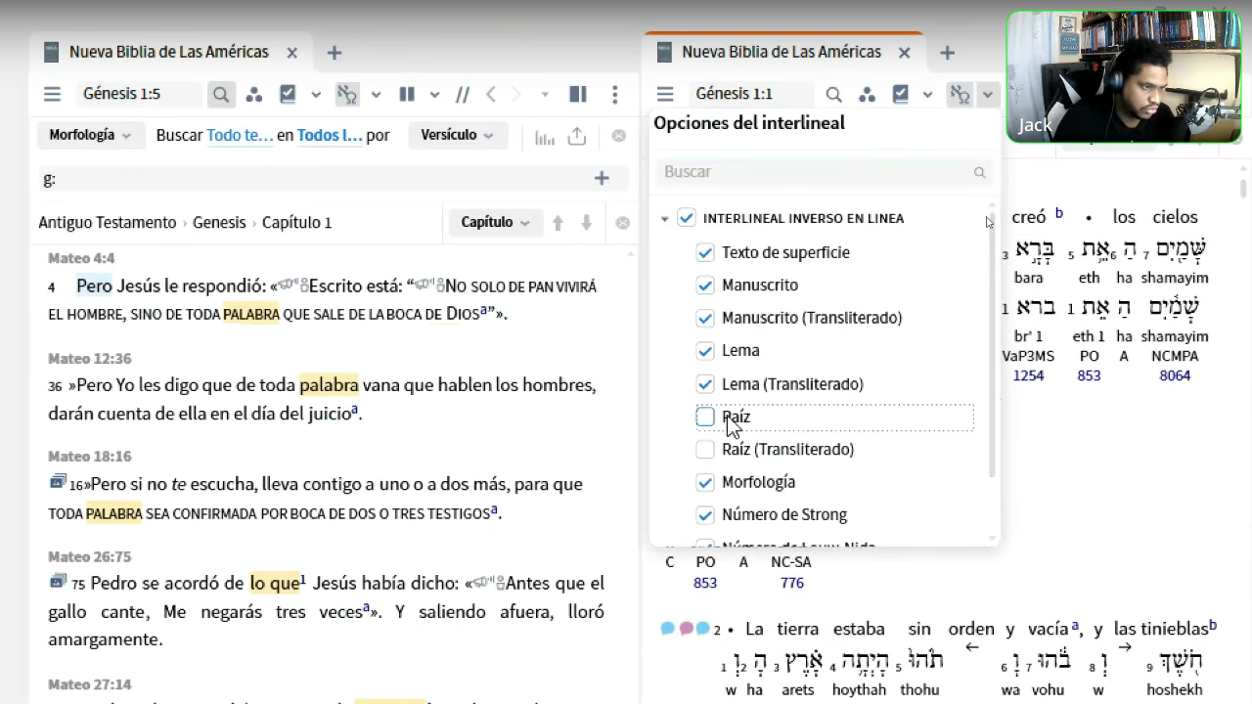
left_click(725, 456)
scroll(726, 456, "down", 1)
left_click(1137, 540)
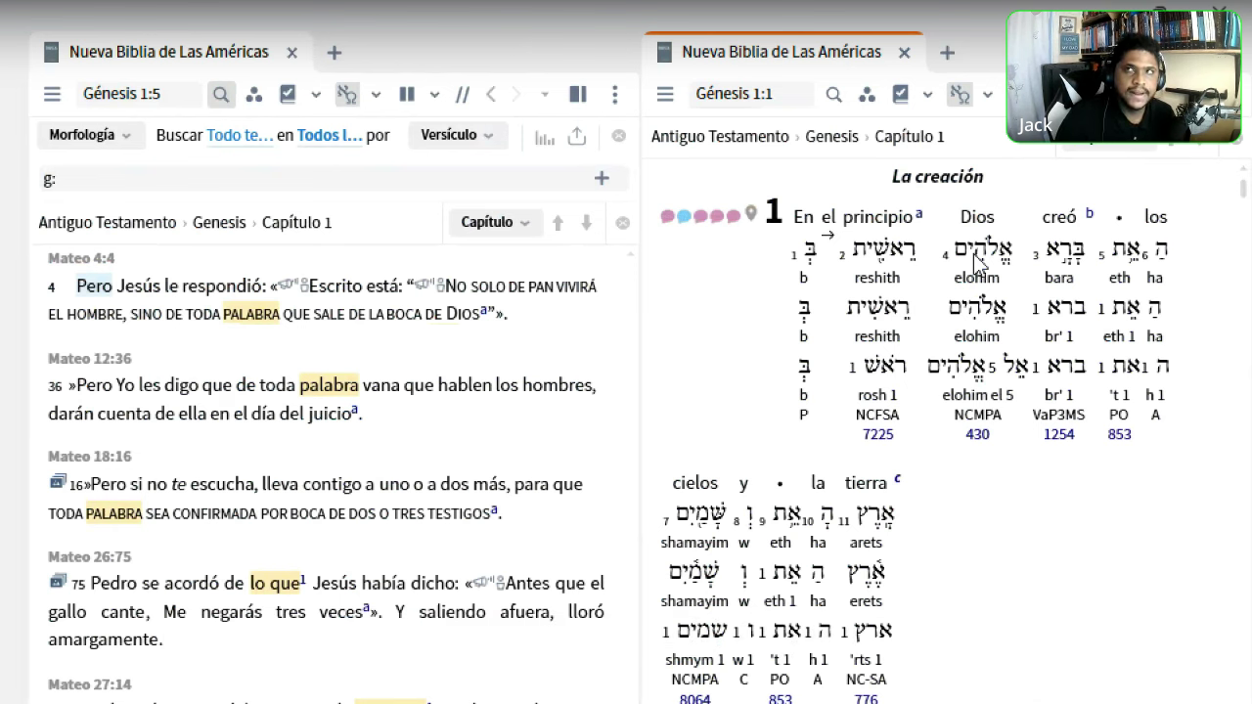
Remove Manuscrito, Manuscrito (Transliterado), Lema, Raíz and Raíz (Transliterado) from the inline interlinear in the Génesis panel
left_click(996, 97)
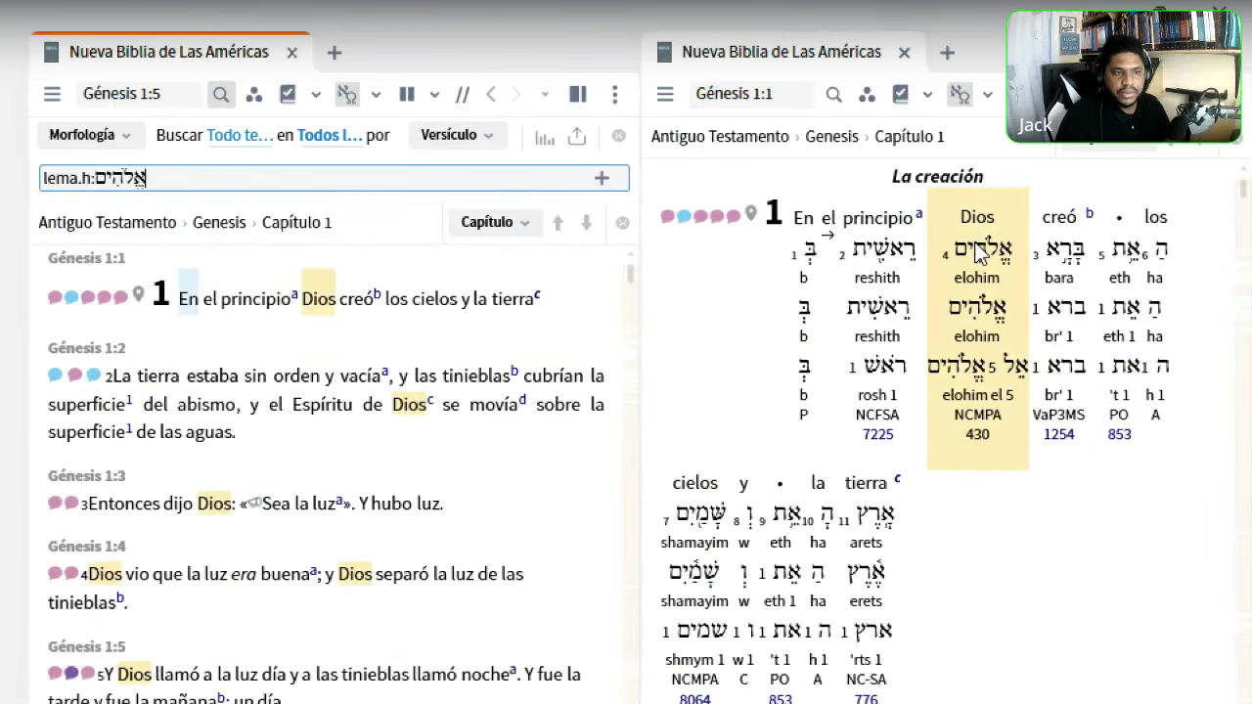
left_click(990, 97)
left_click(992, 99)
left_click(989, 96)
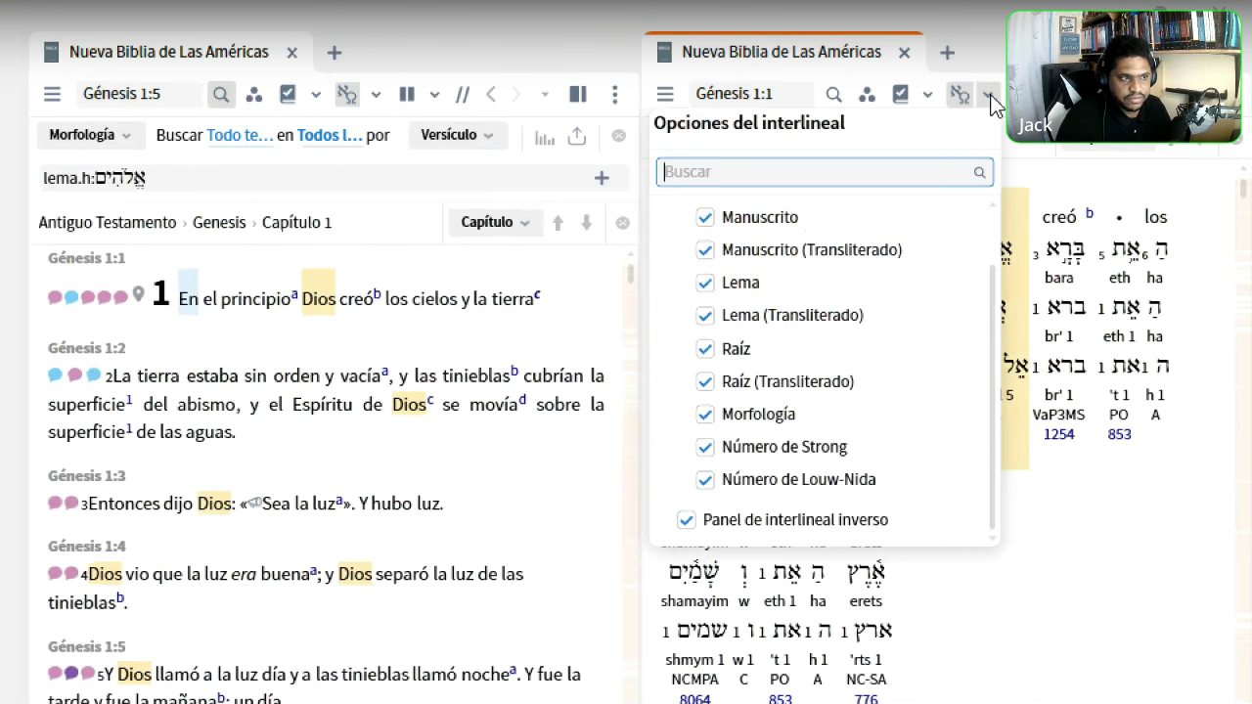
left_click(751, 229)
left_click(752, 252)
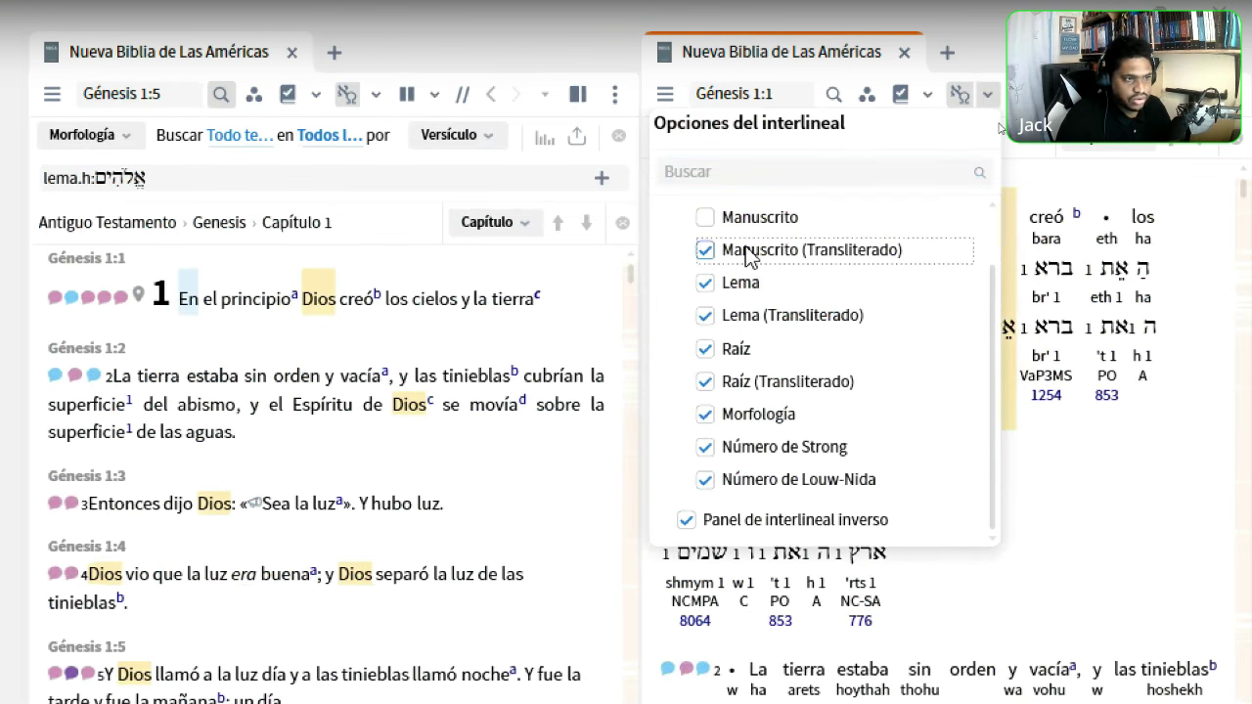
left_click(735, 296)
left_click(741, 354)
left_click(749, 381)
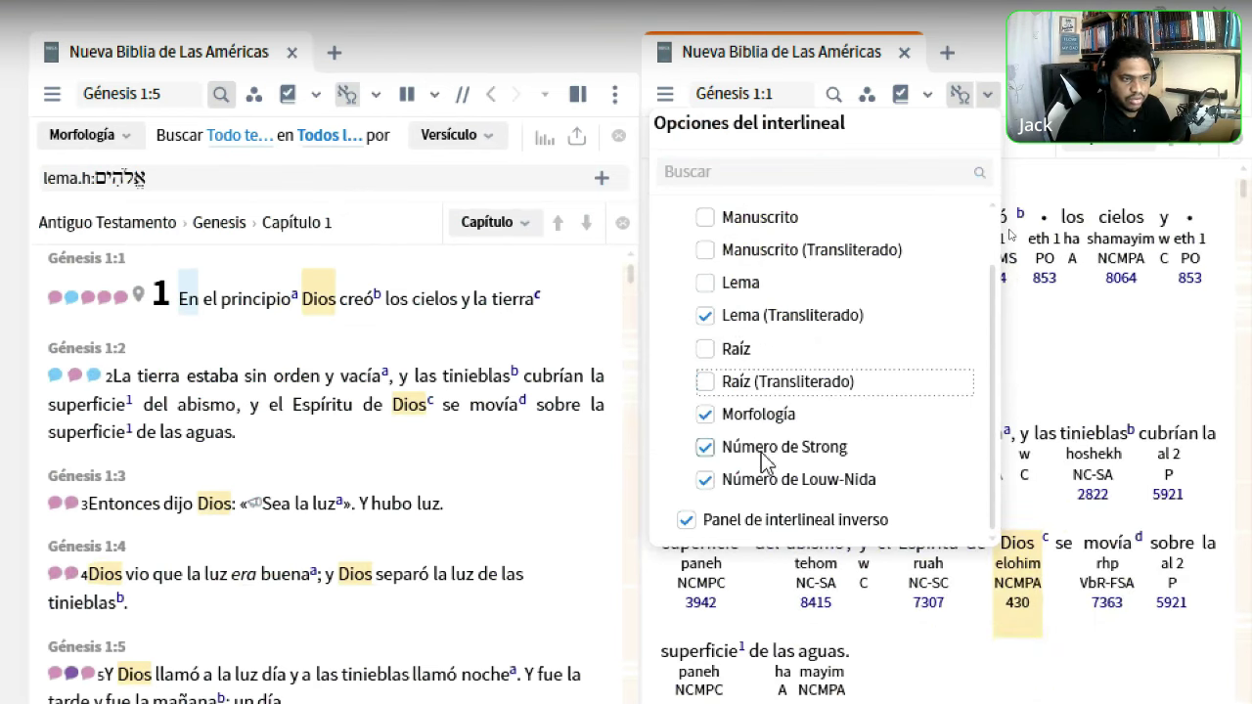
left_click(1134, 349)
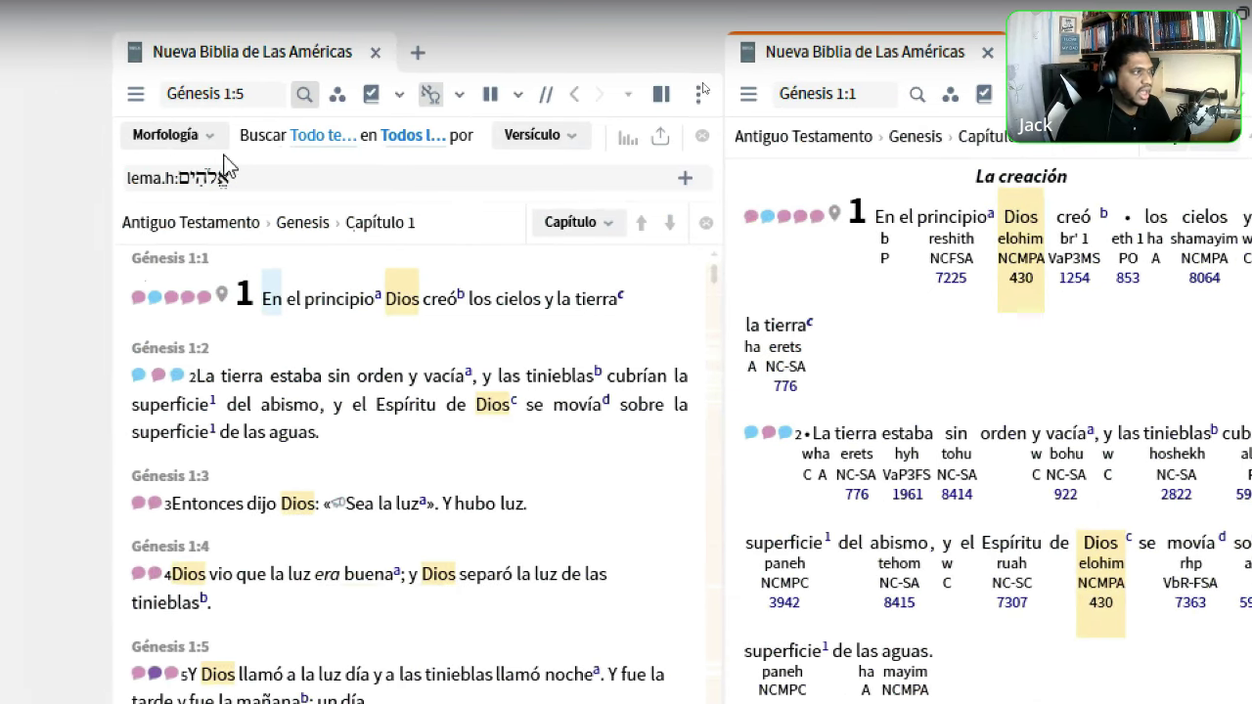
Search the Bible morphologically for the Hebrew lemma 1 ברא (br' crear), starting from the transliteration h:br, and browse the matching verses
left_click(173, 174)
type("h:")
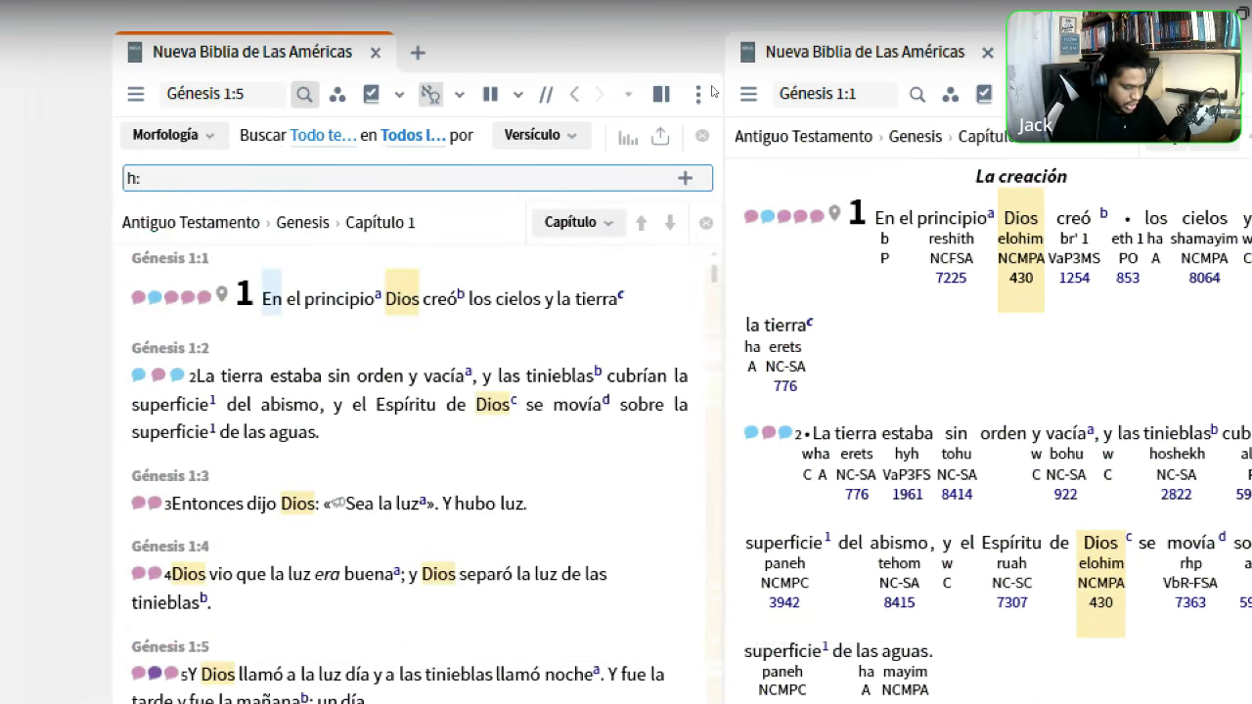
type("br")
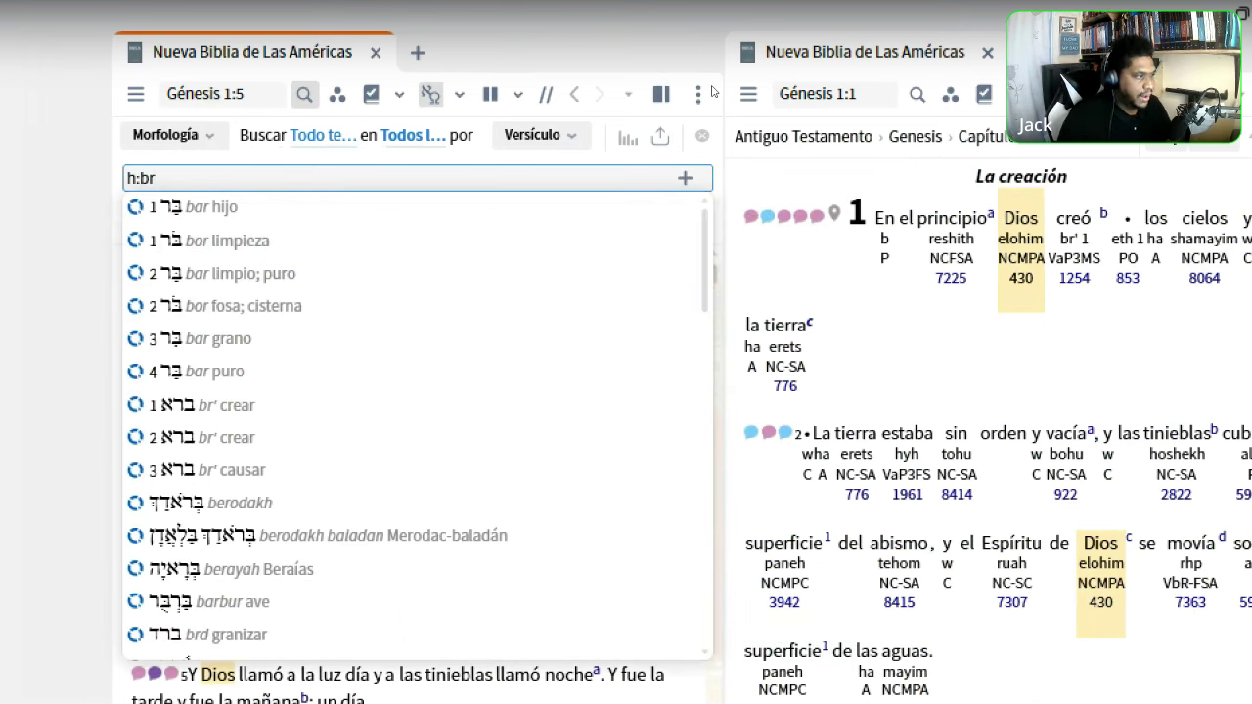
key("BackSpace")
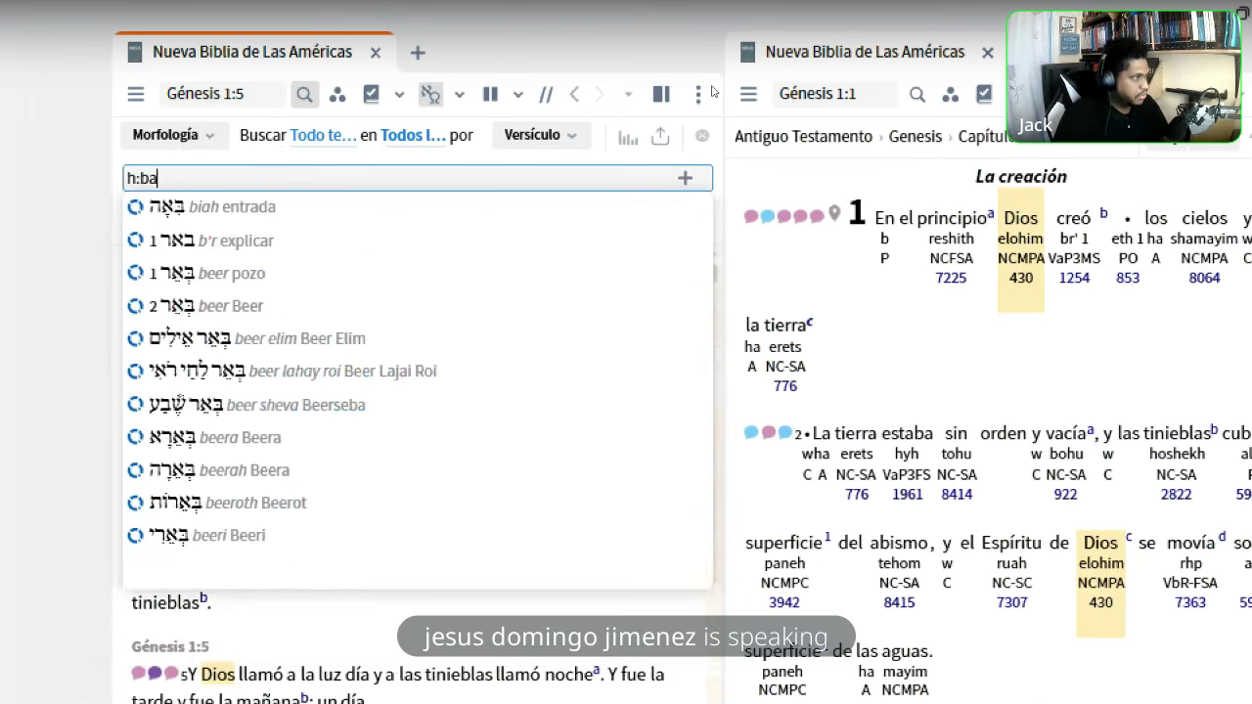
type("r")
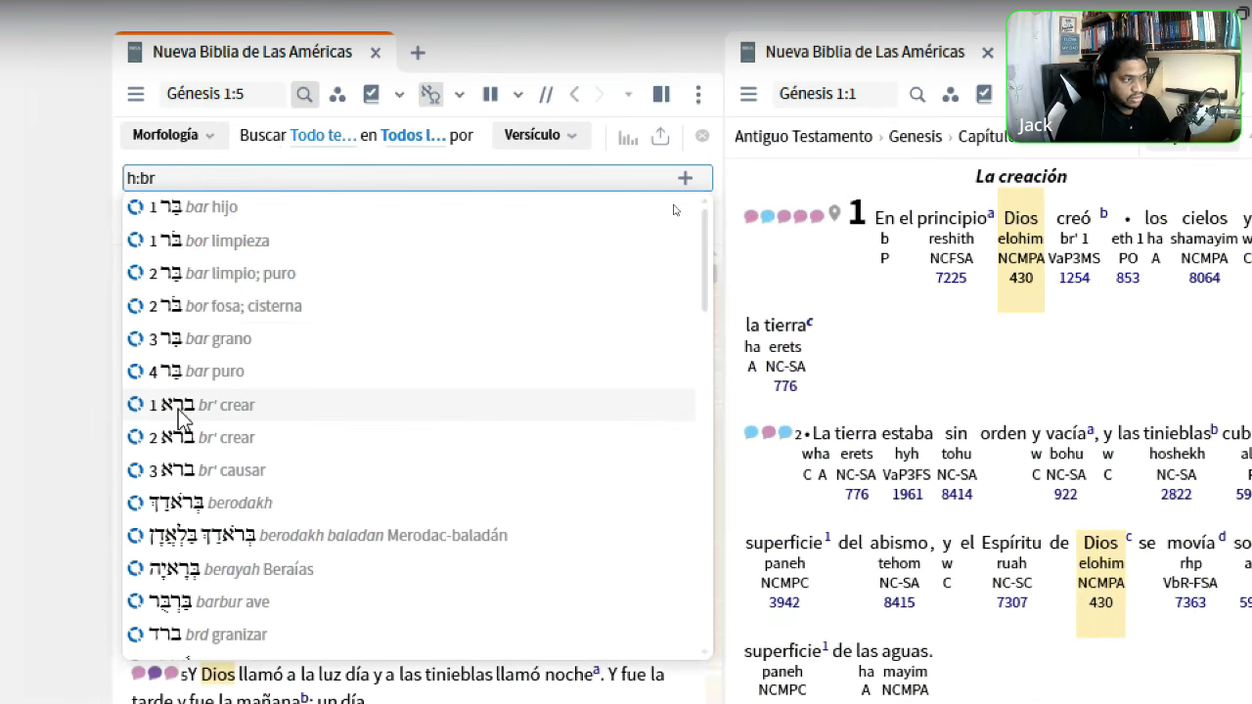
mouse_move(250, 419)
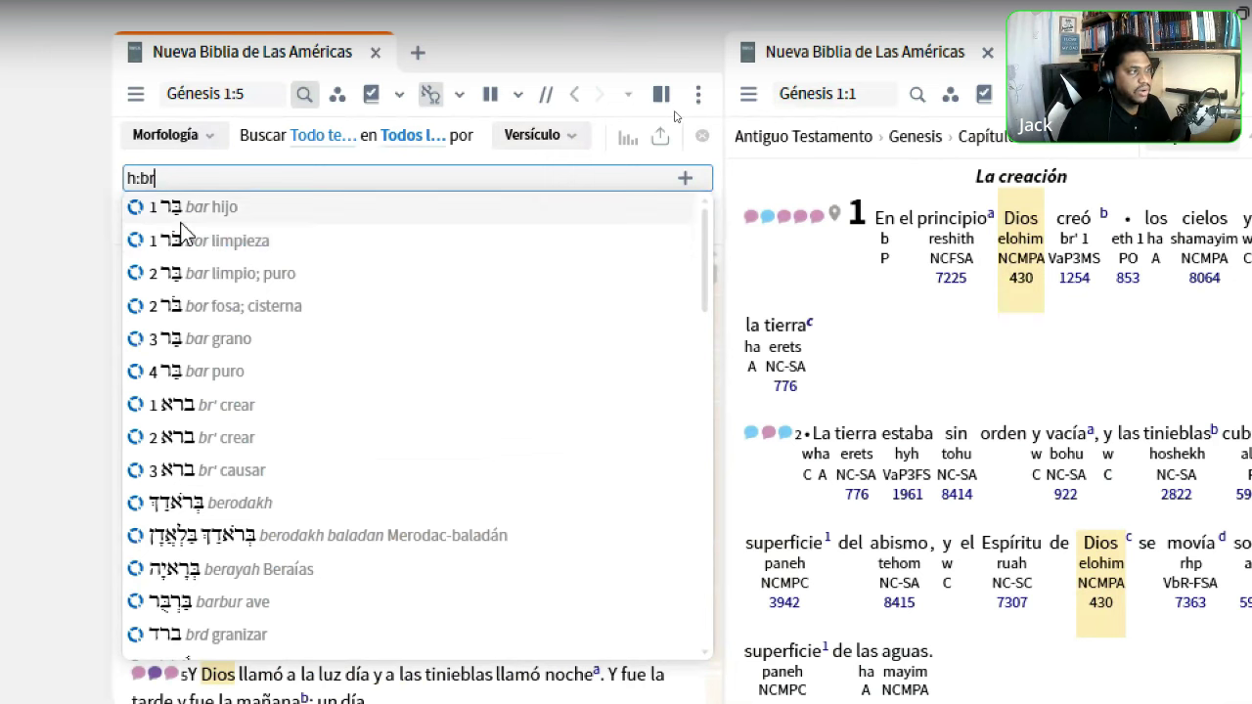
mouse_move(188, 227)
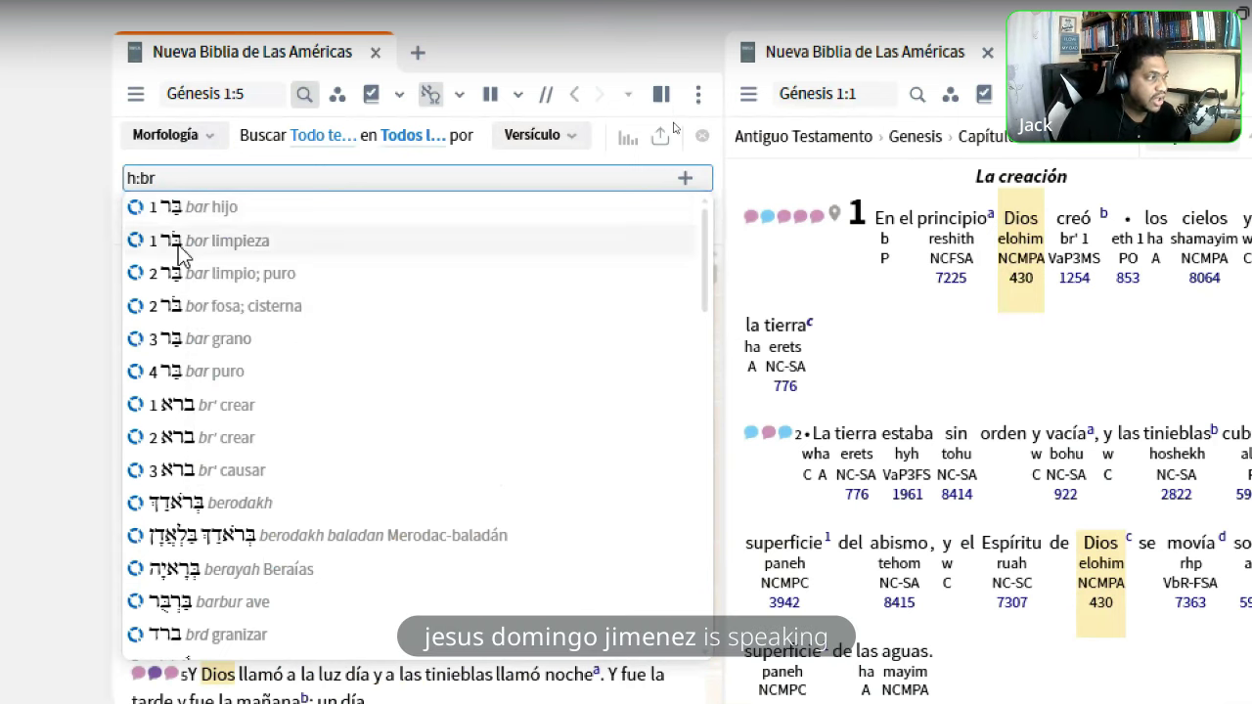
mouse_move(178, 250)
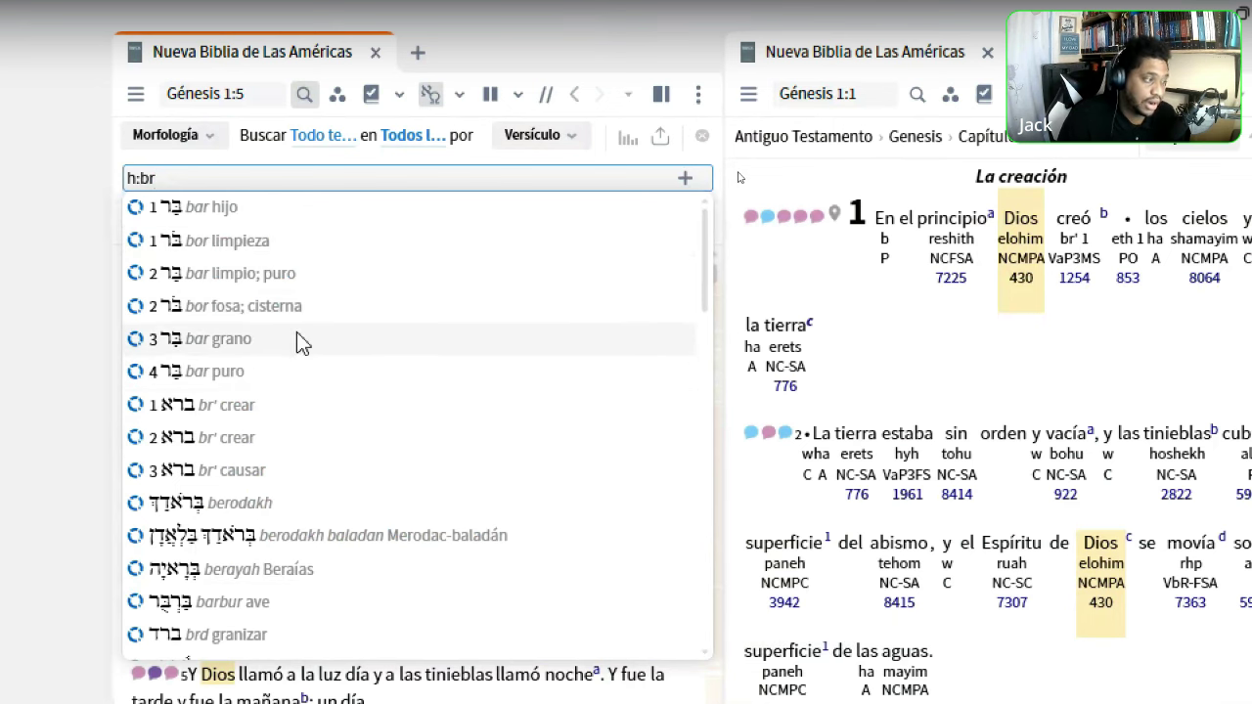
left_click(222, 402)
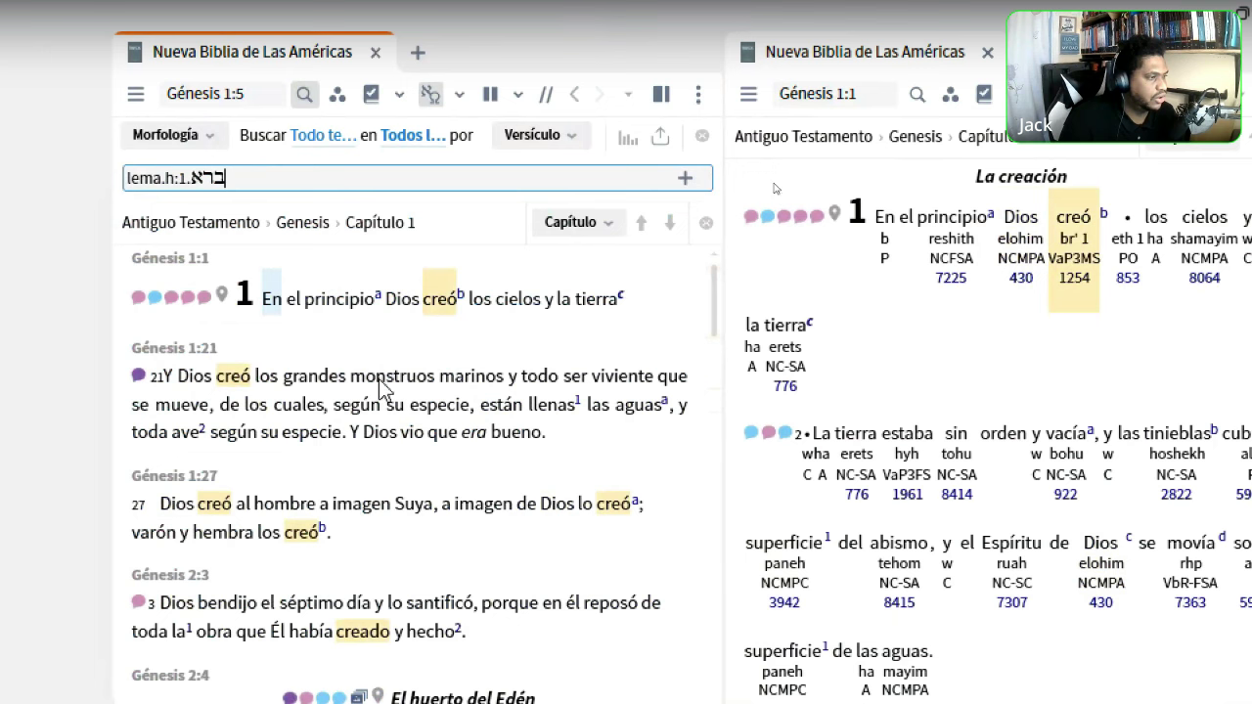
scroll(383, 471, "down", 3)
scroll(383, 472, "up", 3)
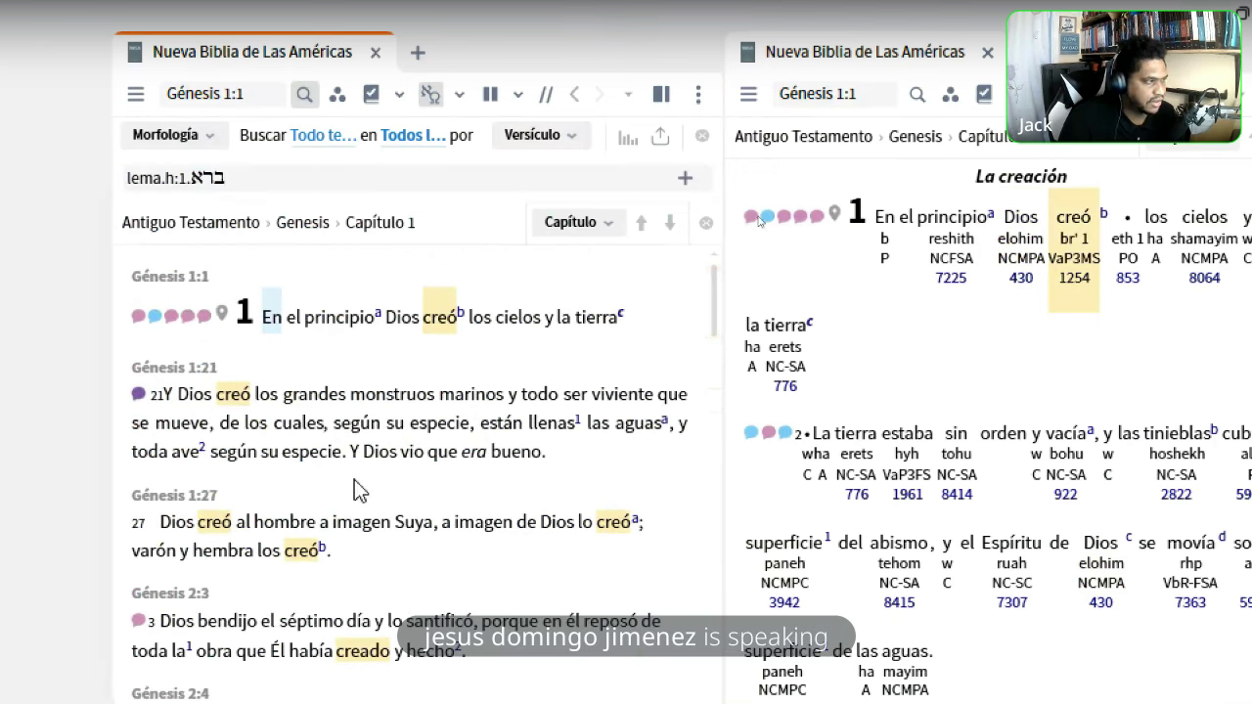
Try h, g and @ in turn as the start of the morphology query, clearing each one
left_click(276, 178)
type("h")
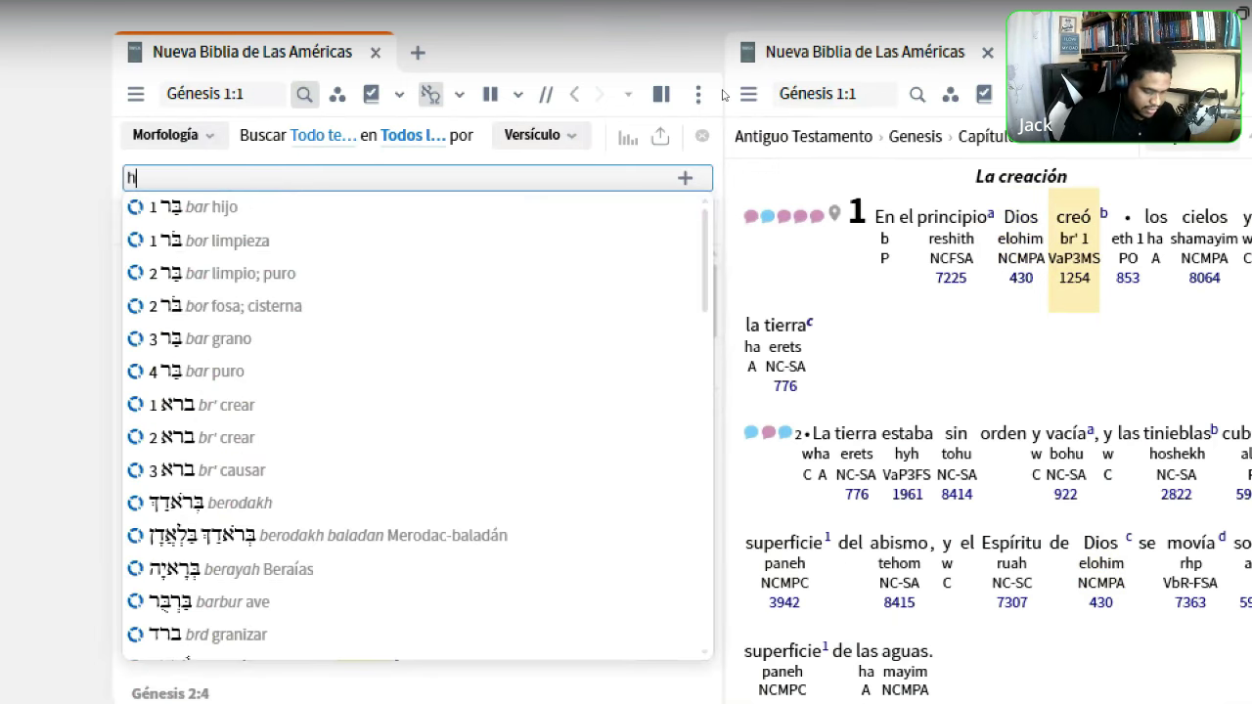
key("BackSpace")
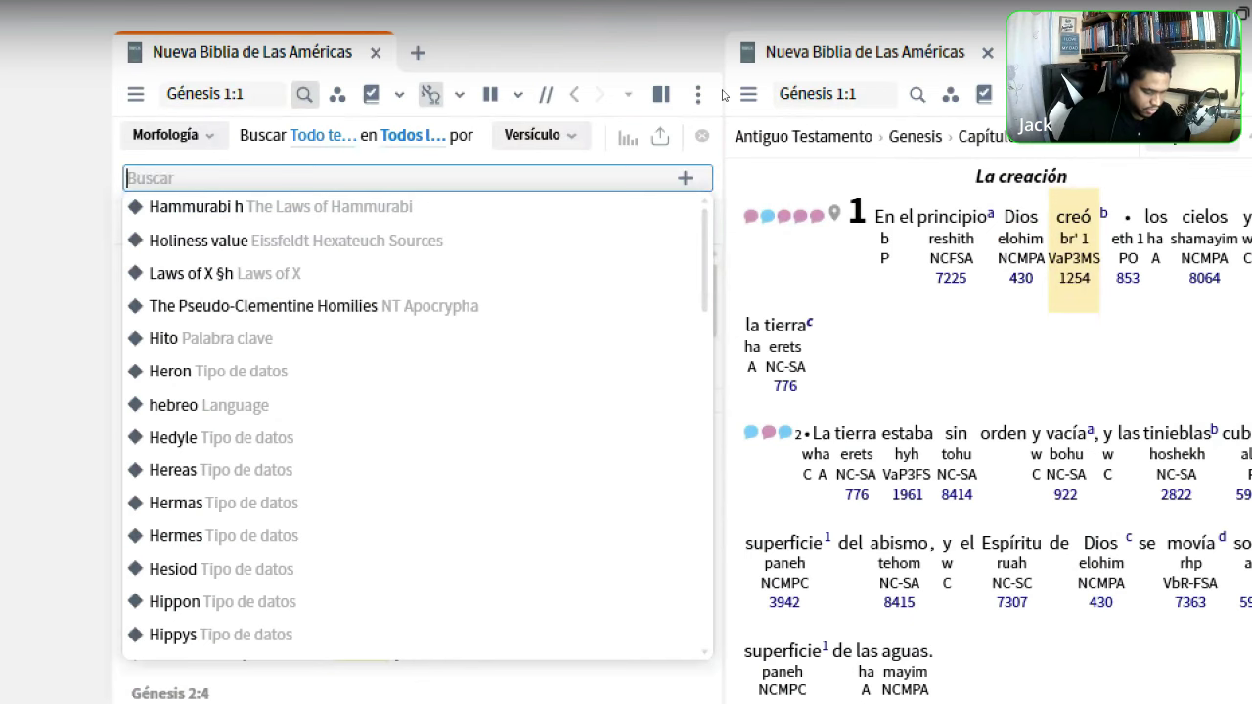
type("g")
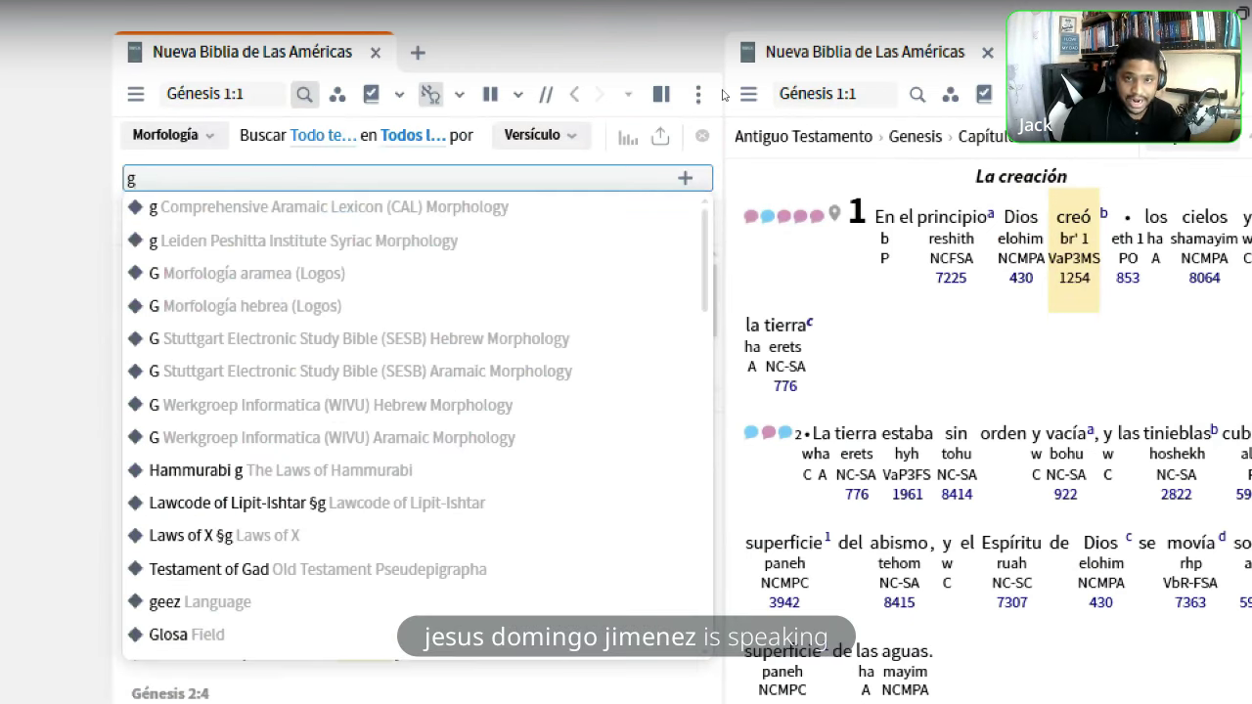
key("BackSpace")
type("@")
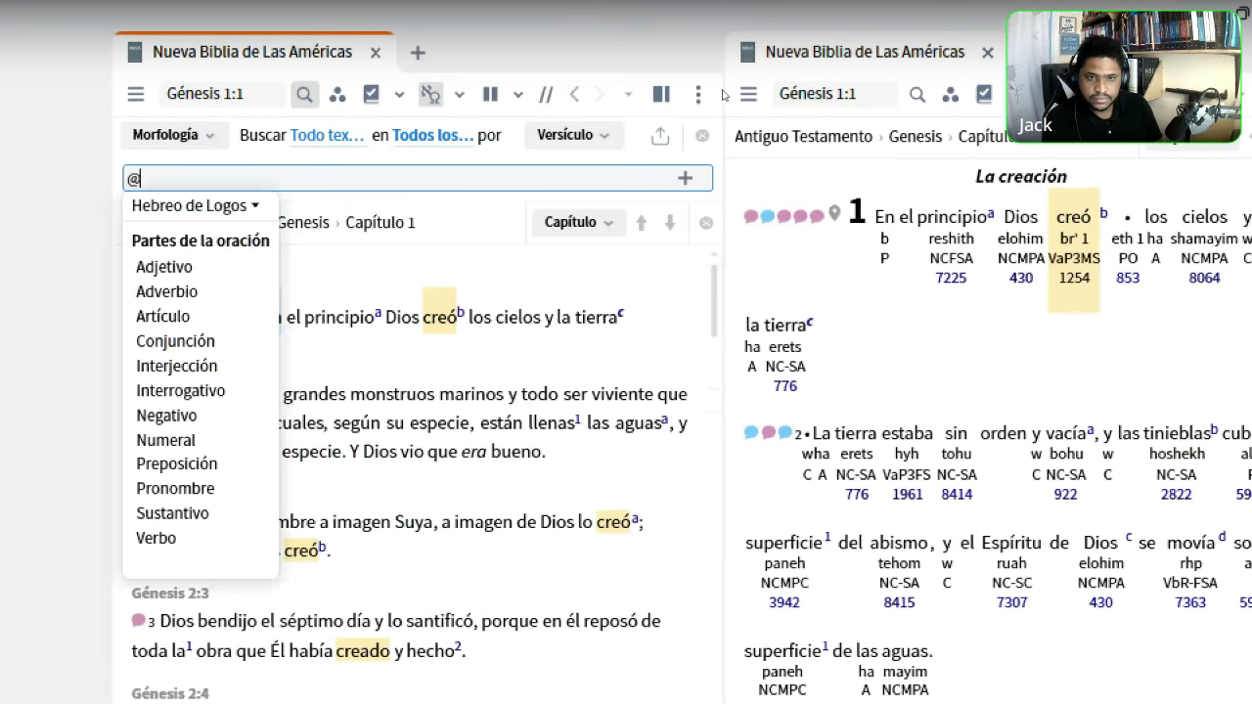
key("BackSpace")
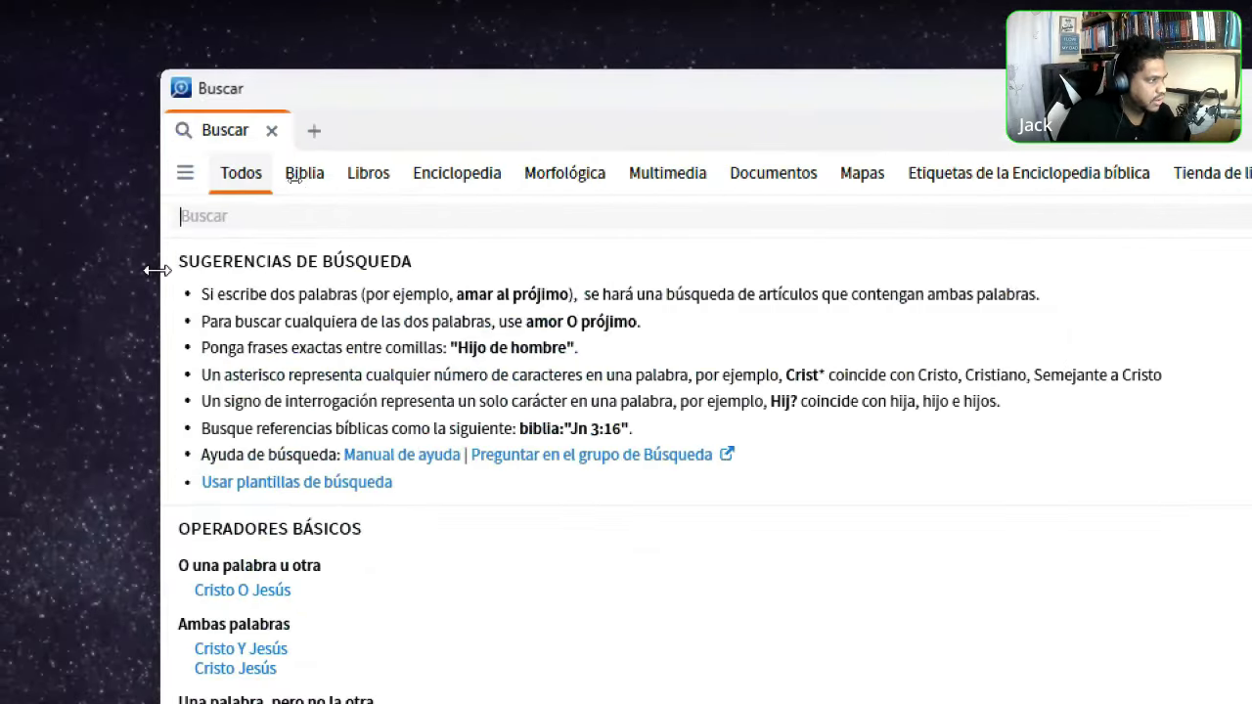
Narrow the Buscar window and show the search templates for a Biblia search in a widened list
left_click_drag(156, 270, 600, 269)
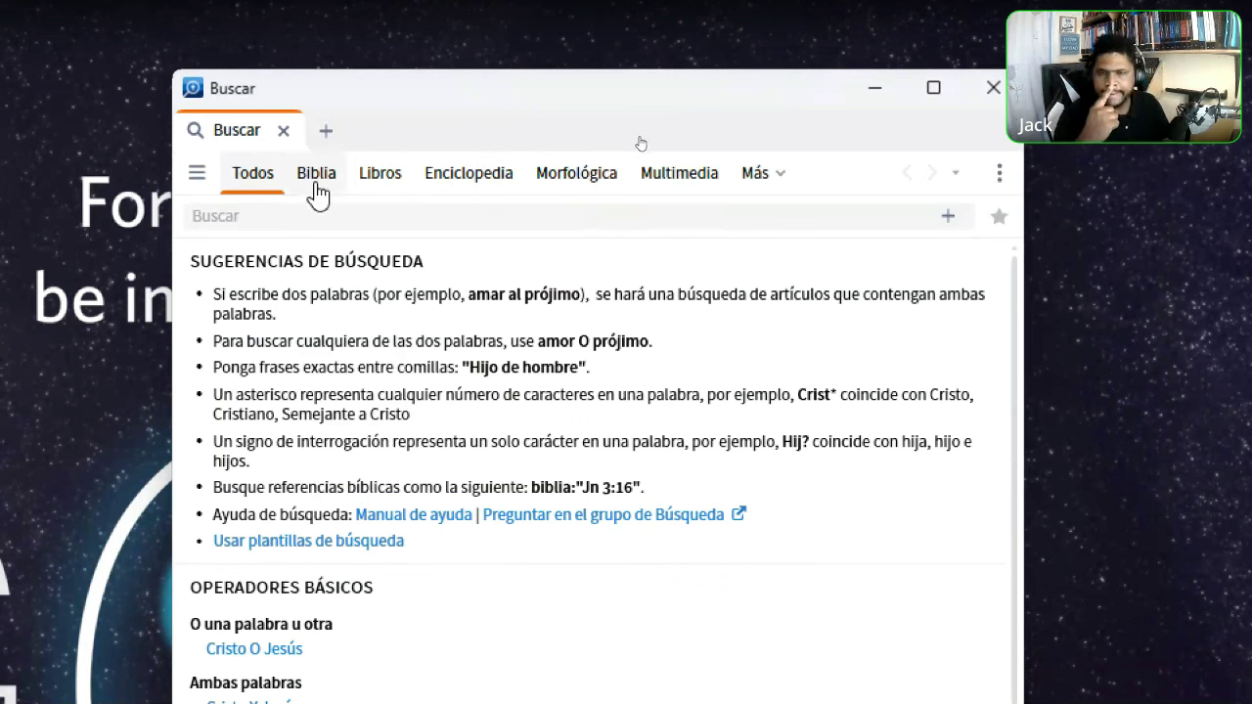
left_click(196, 173)
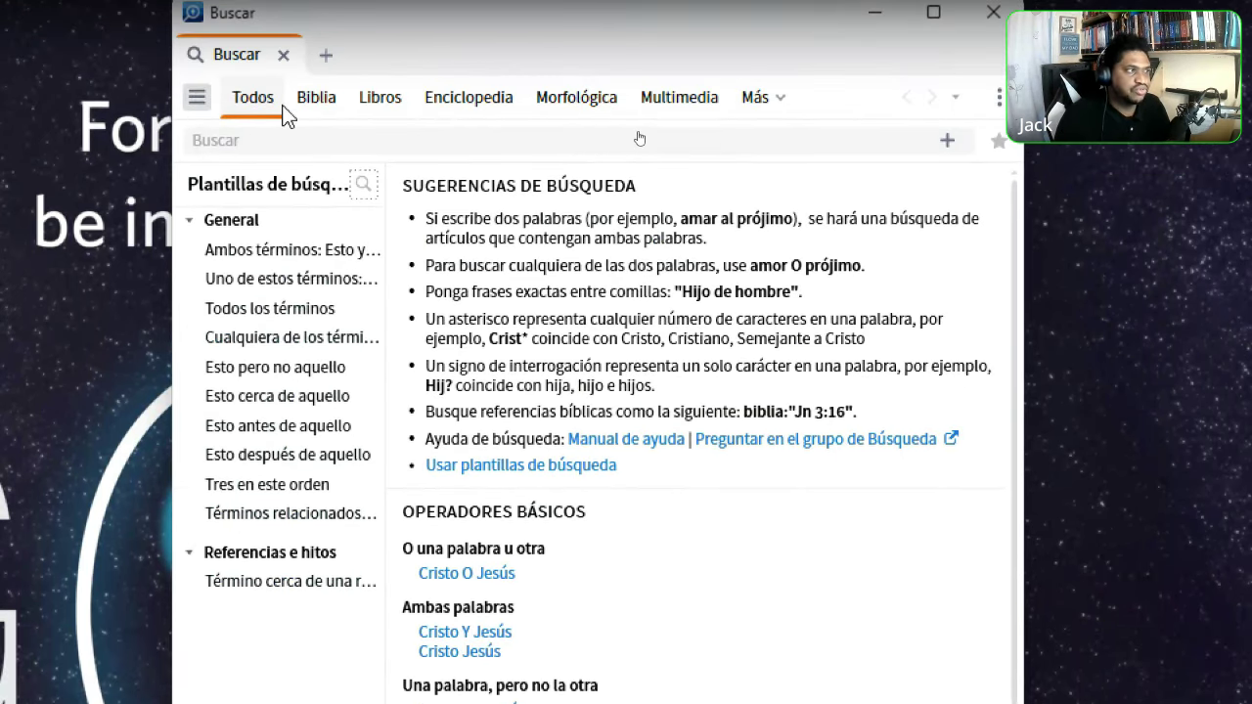
left_click(316, 101)
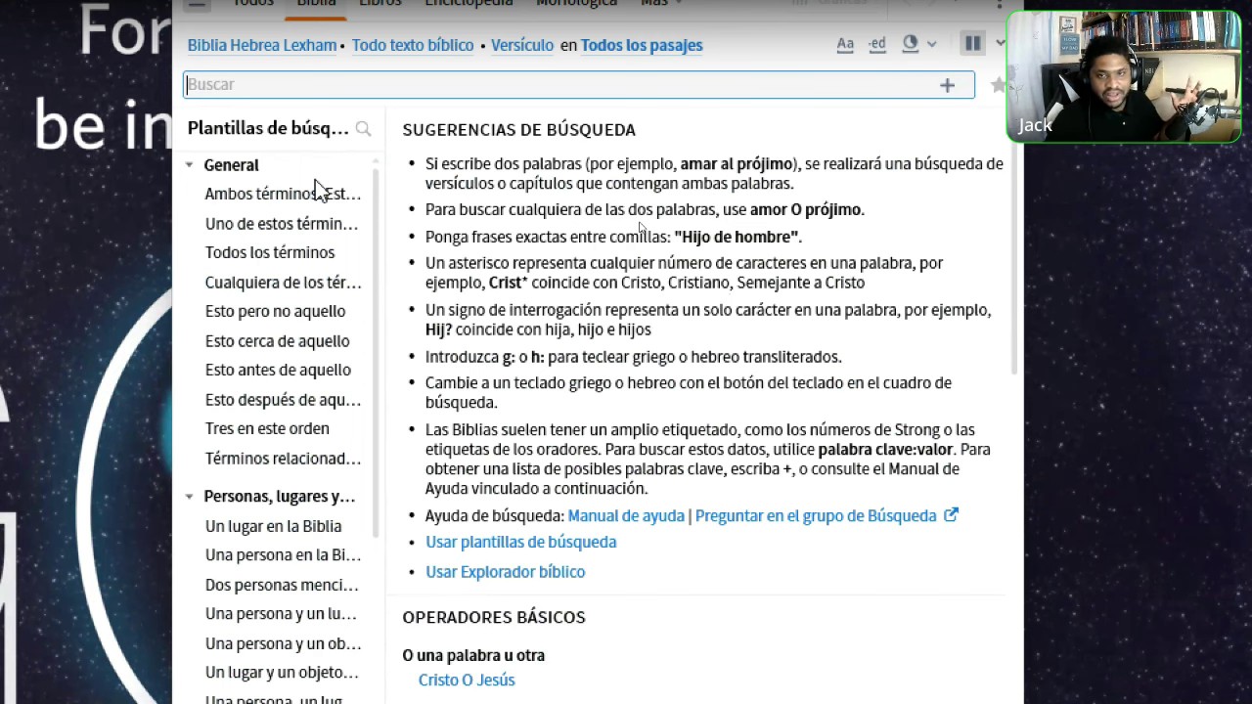
scroll(539, 98, "up", 2)
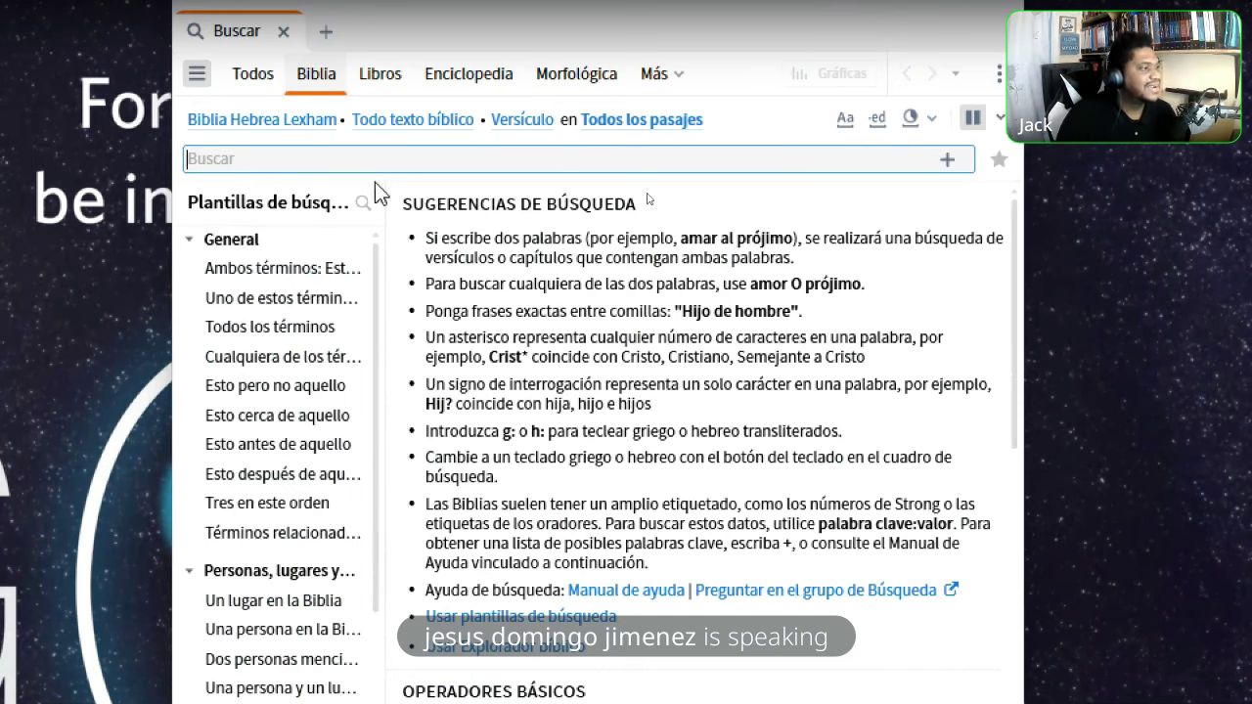
scroll(245, 93, "up", 1)
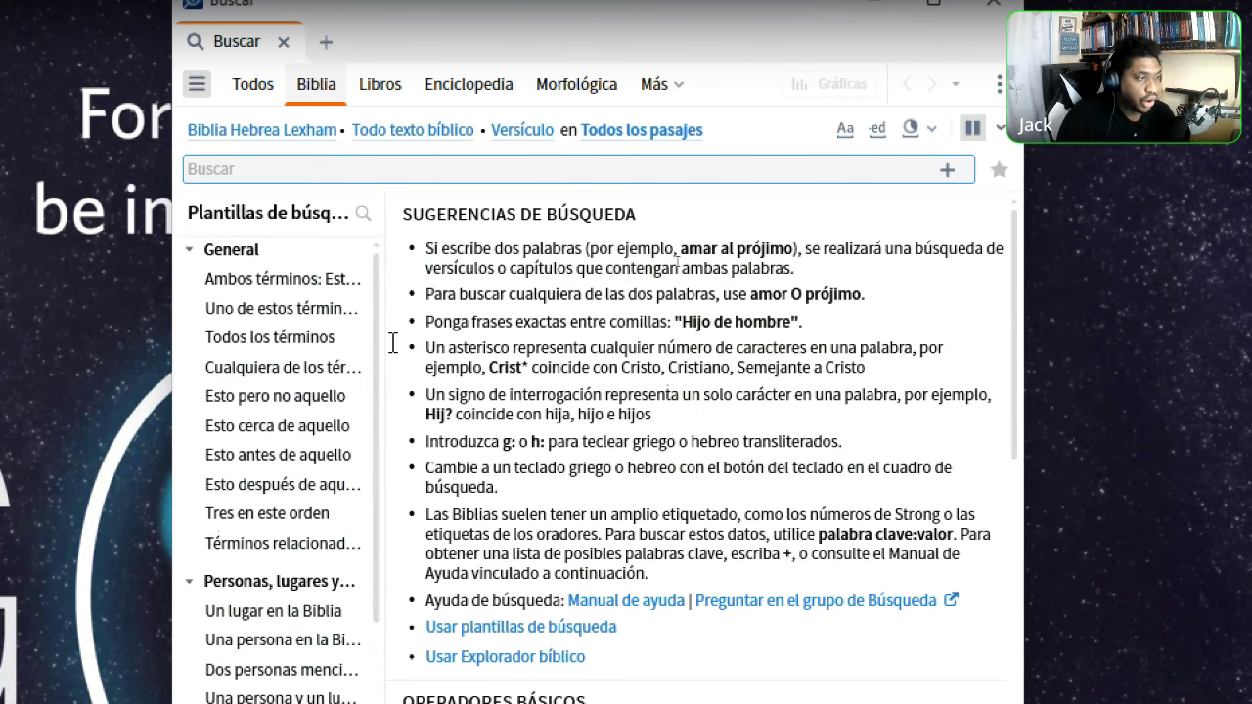
left_click_drag(389, 340, 612, 347)
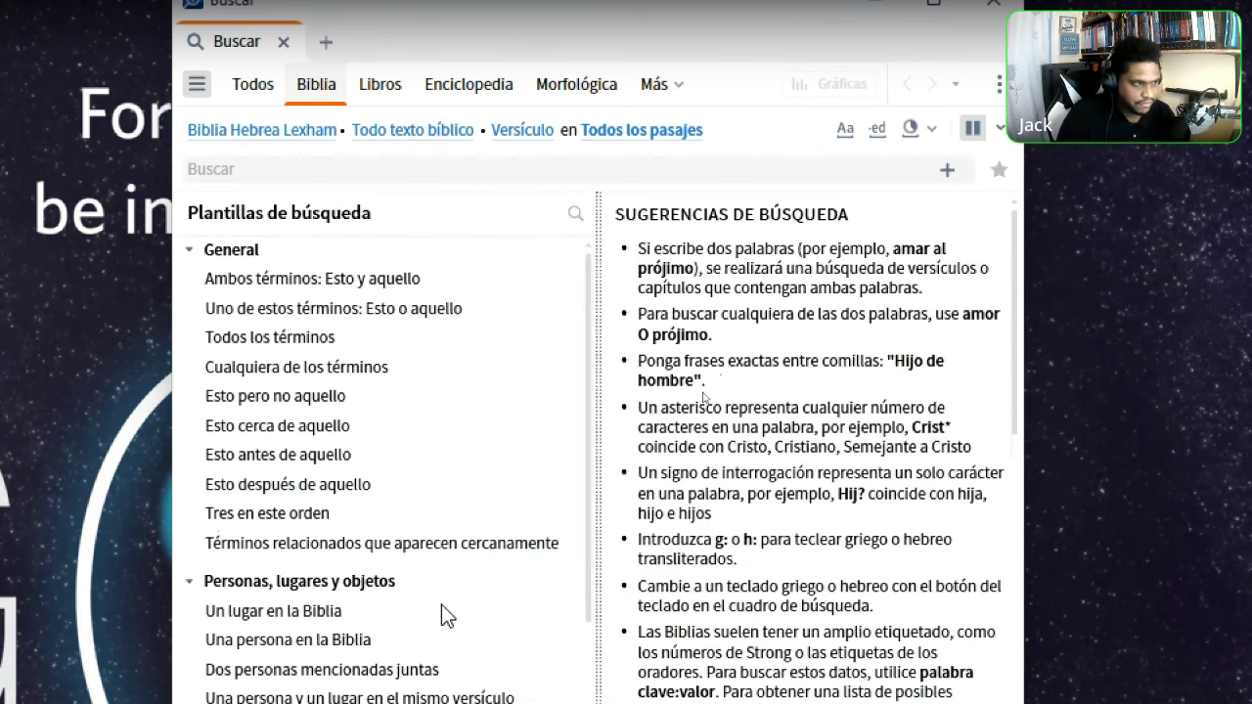
Collapse all the search template categories, from General through Lenguaje original
left_click(190, 252)
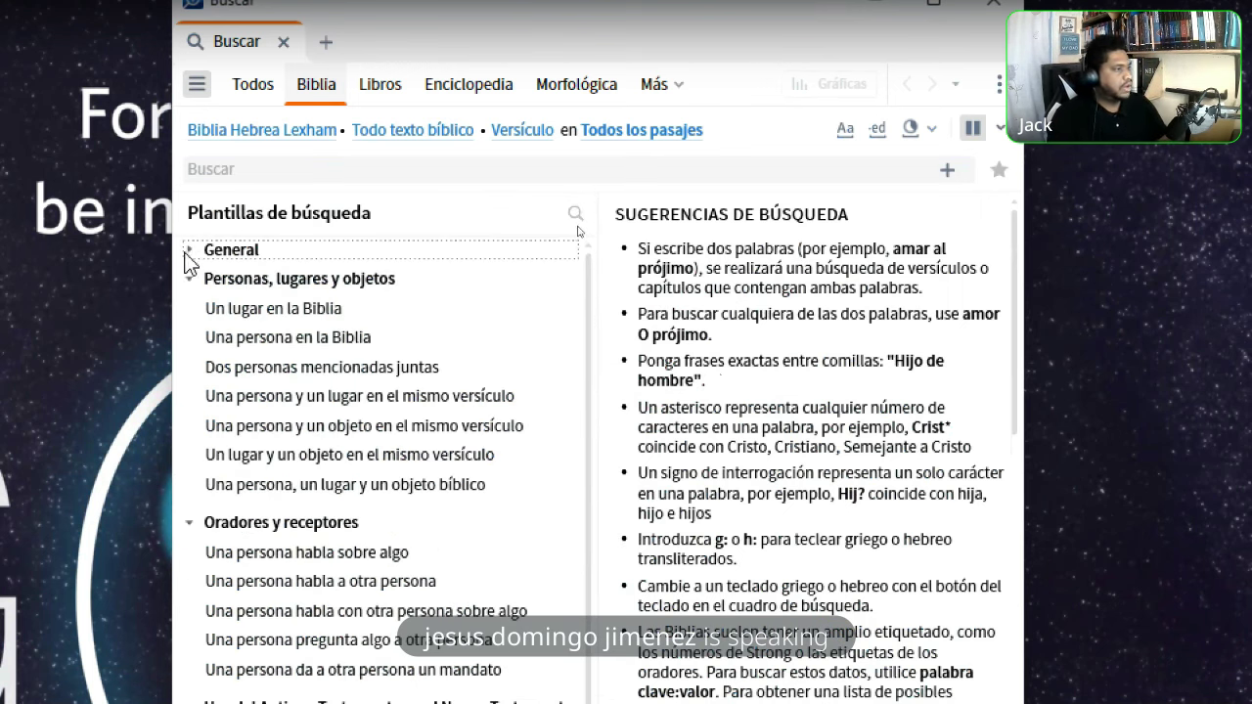
left_click(192, 282)
left_click(190, 309)
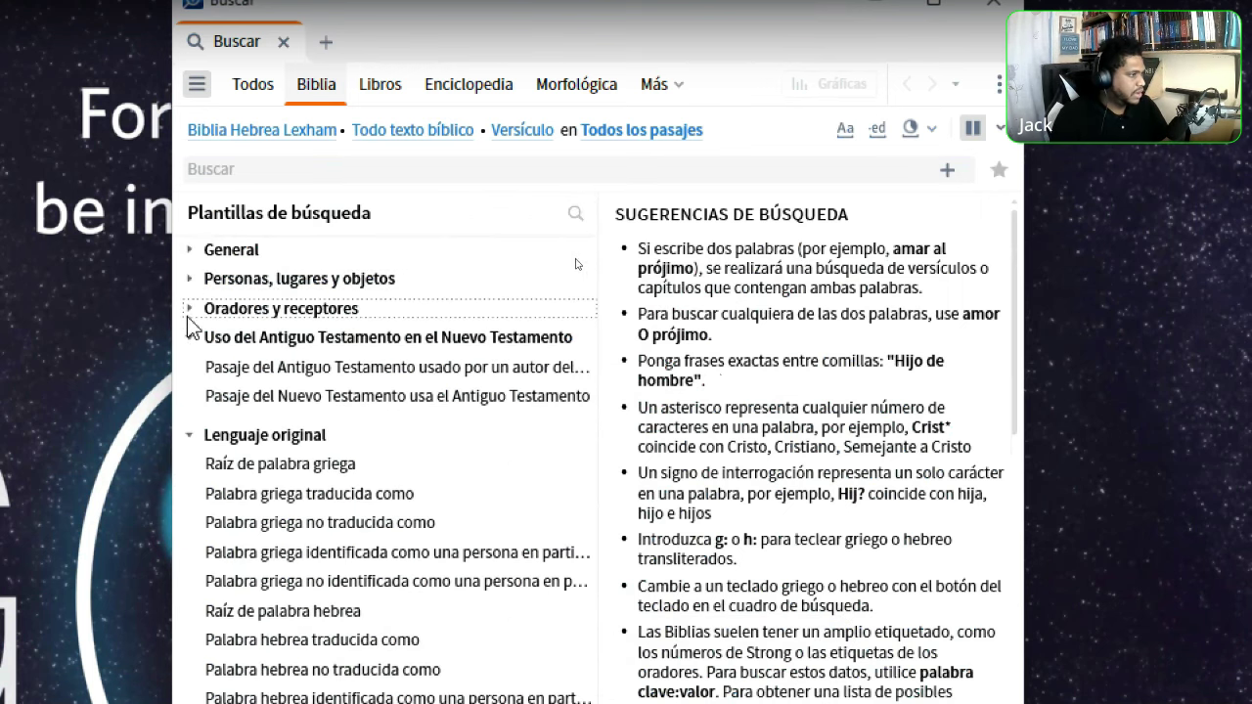
left_click(187, 340)
left_click(189, 370)
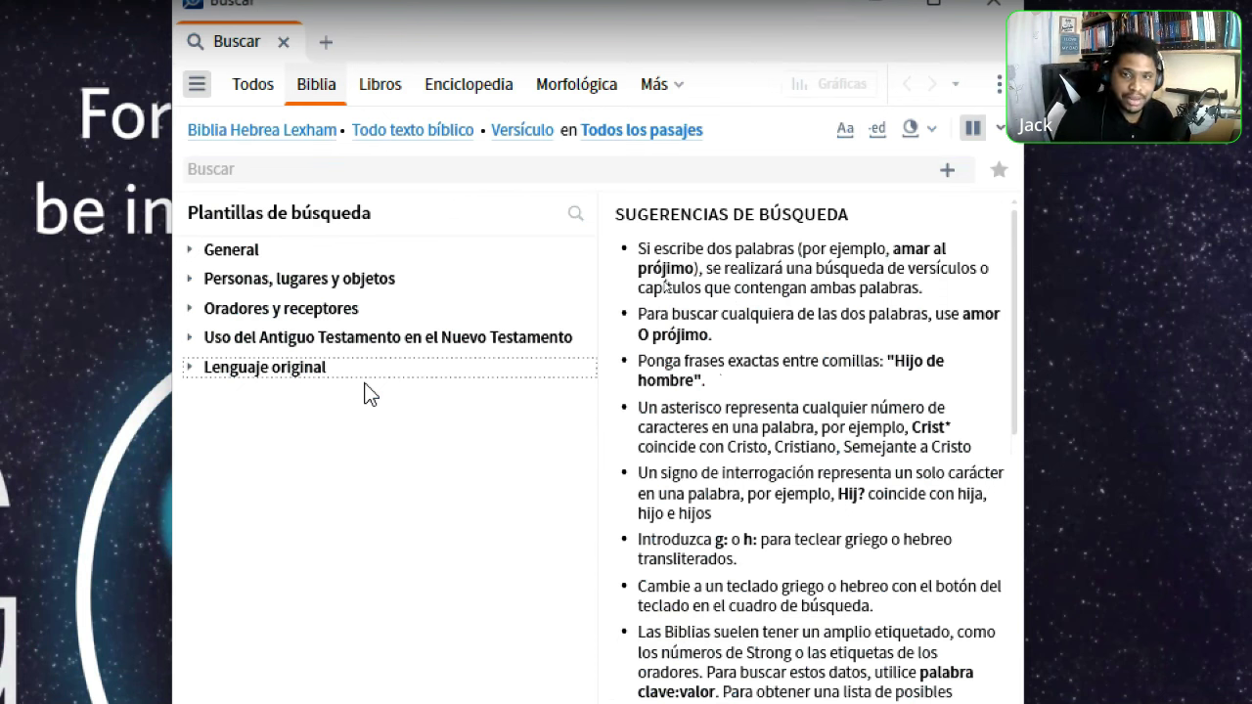
Search Biblia Hebrea Lexham with the General template Ambos términos for Jesús and Señor, and switch the results to Pasajes
left_click(190, 252)
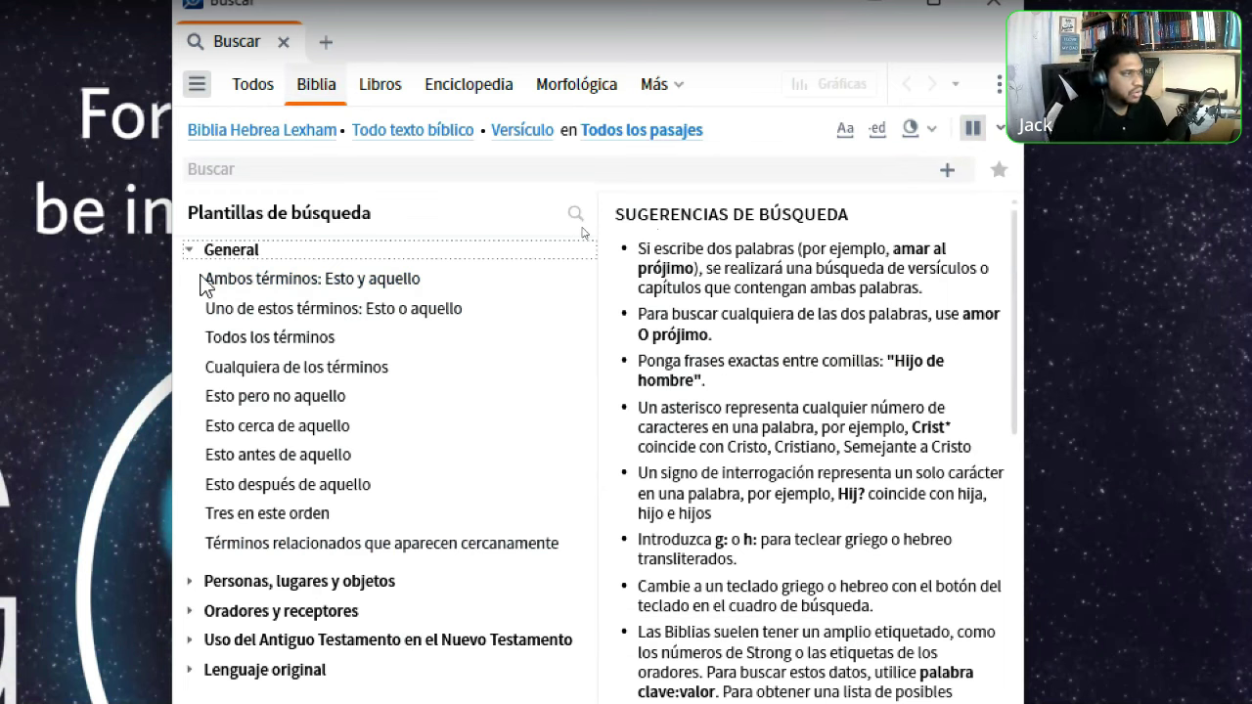
left_click(281, 286)
left_click(758, 428)
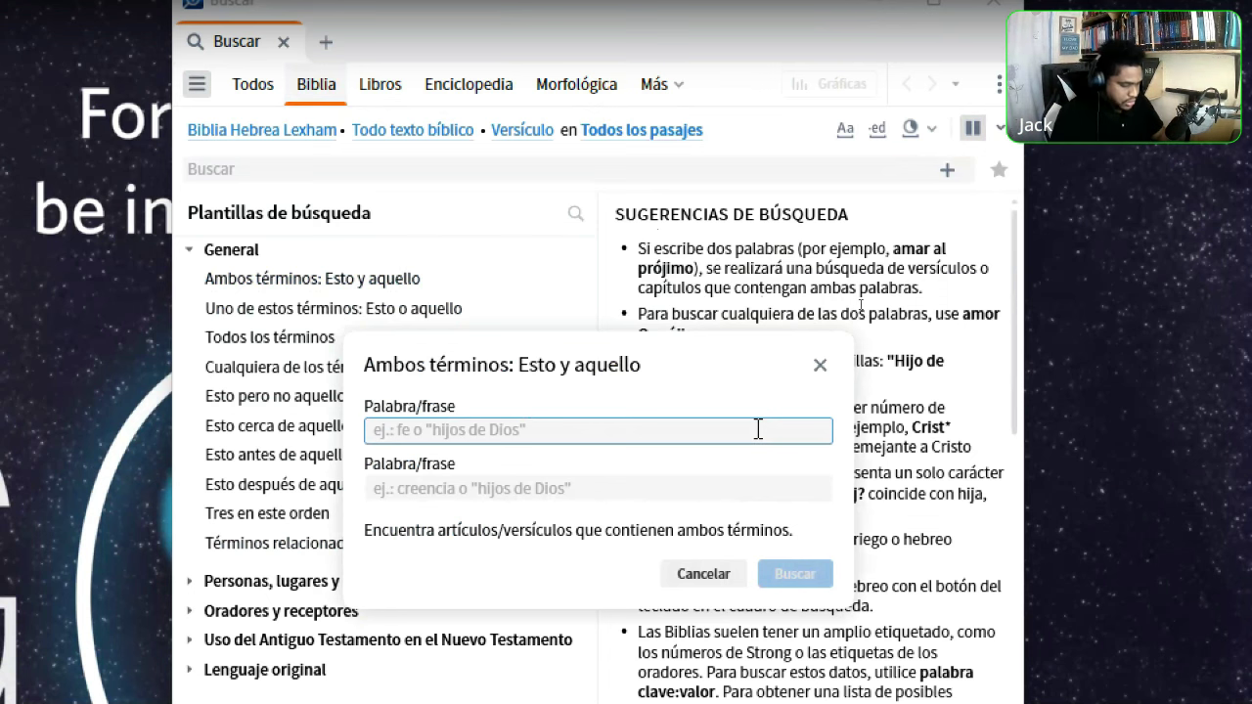
type("Jesús")
key("Tab")
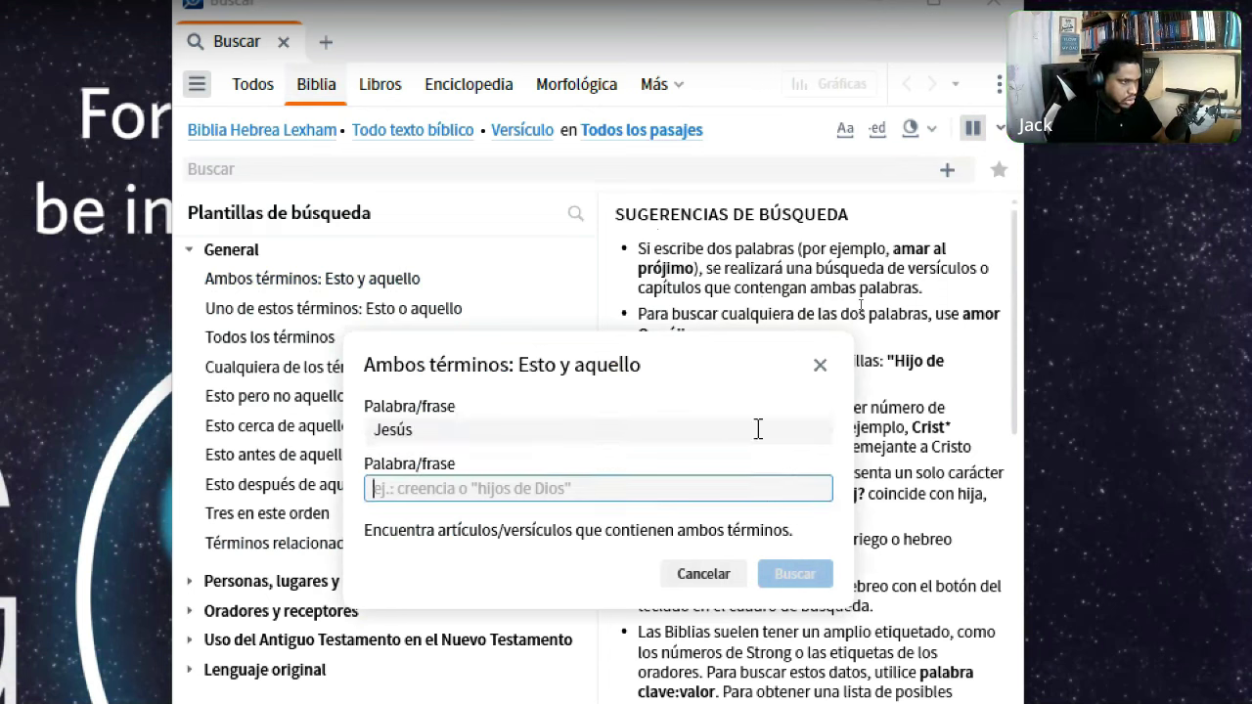
type("Señor")
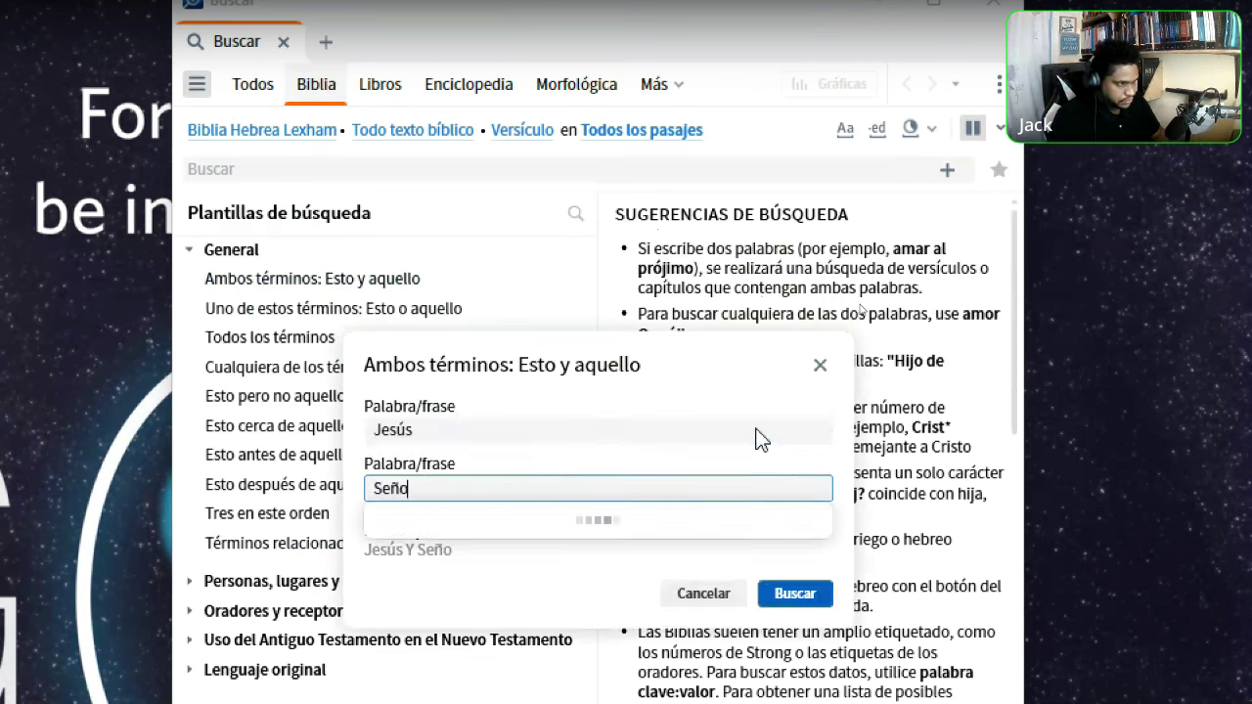
left_click(812, 589)
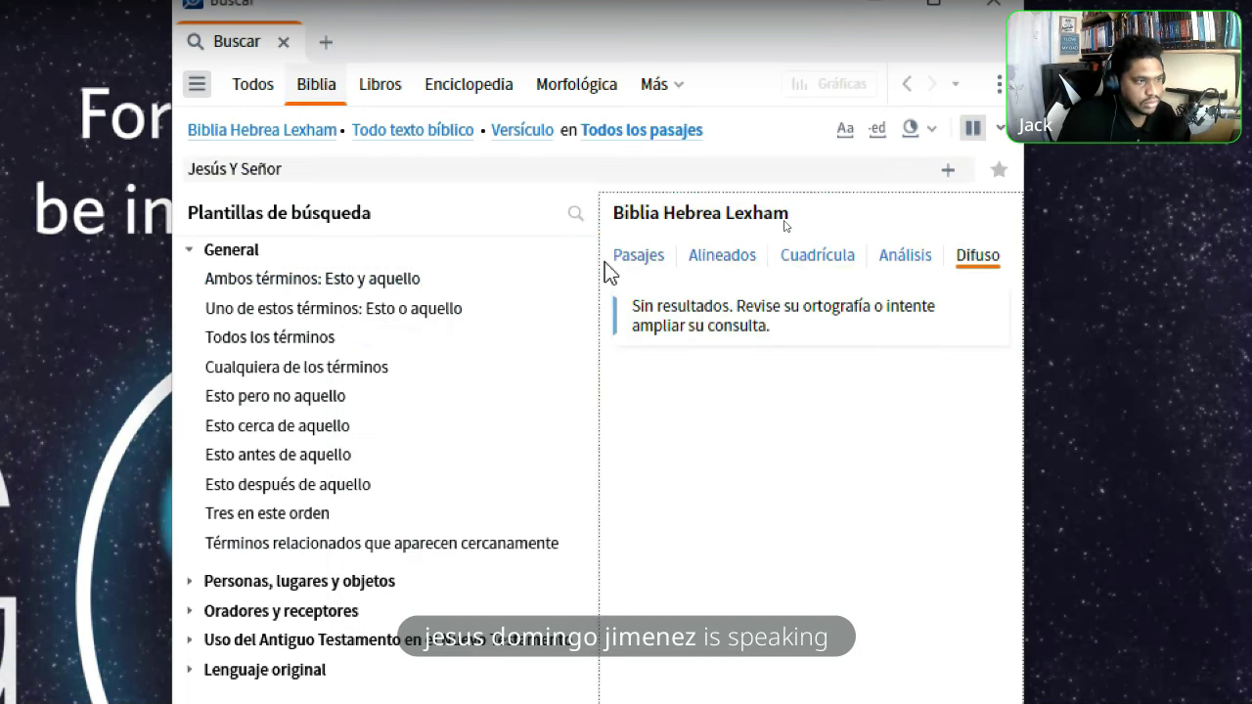
left_click(620, 256)
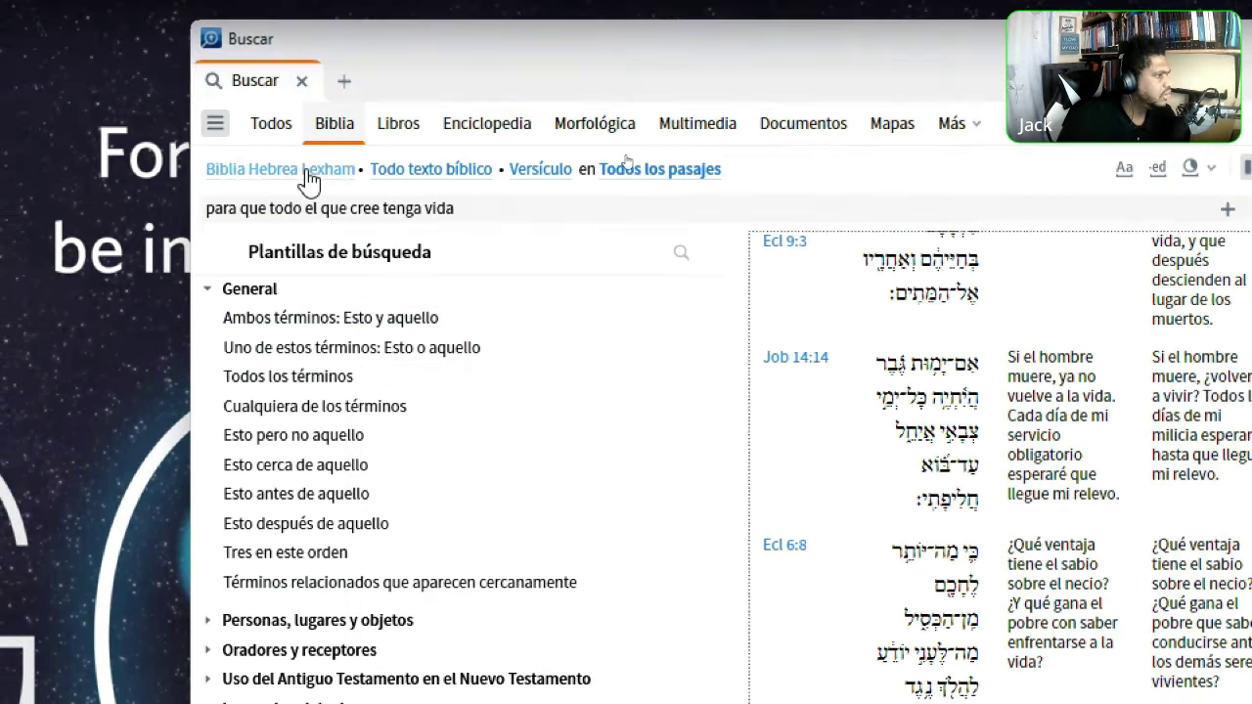
Search Todas las Biblias with the Ambos términos template for Jesus and Señor, and show the results as Pasajes
left_click(304, 174)
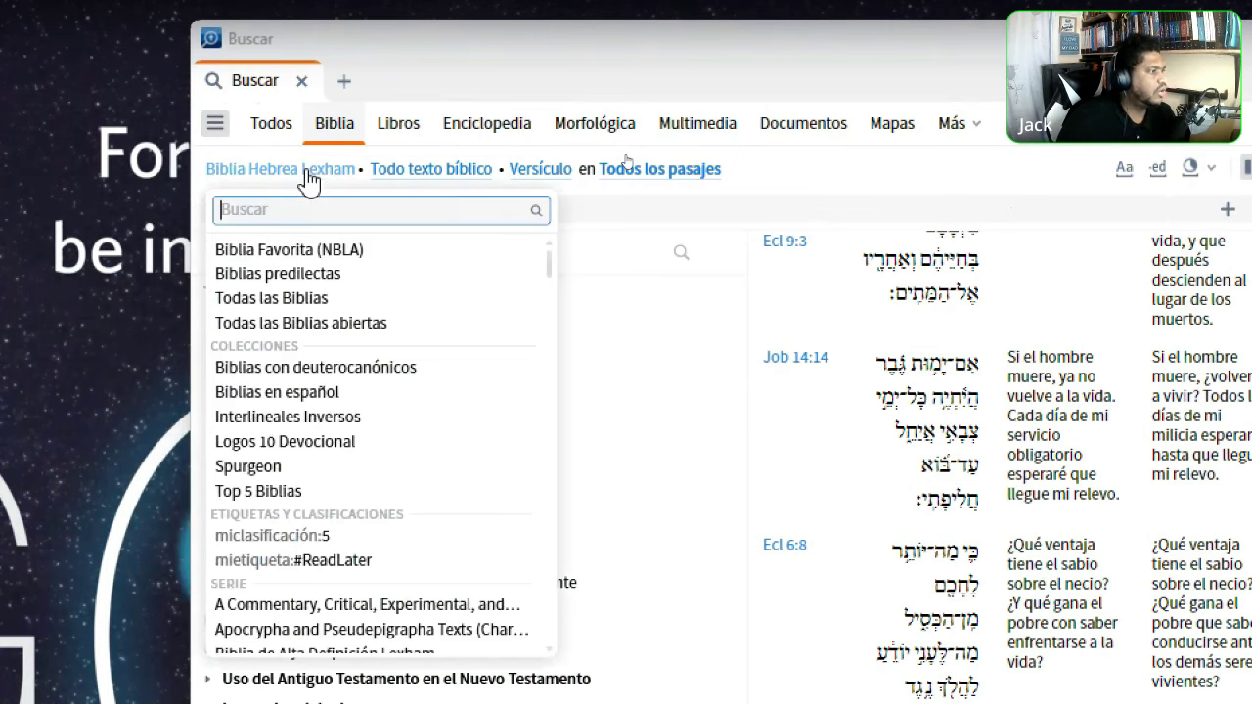
left_click(277, 298)
left_click(235, 317)
left_click(651, 450)
type("jes")
type("us")
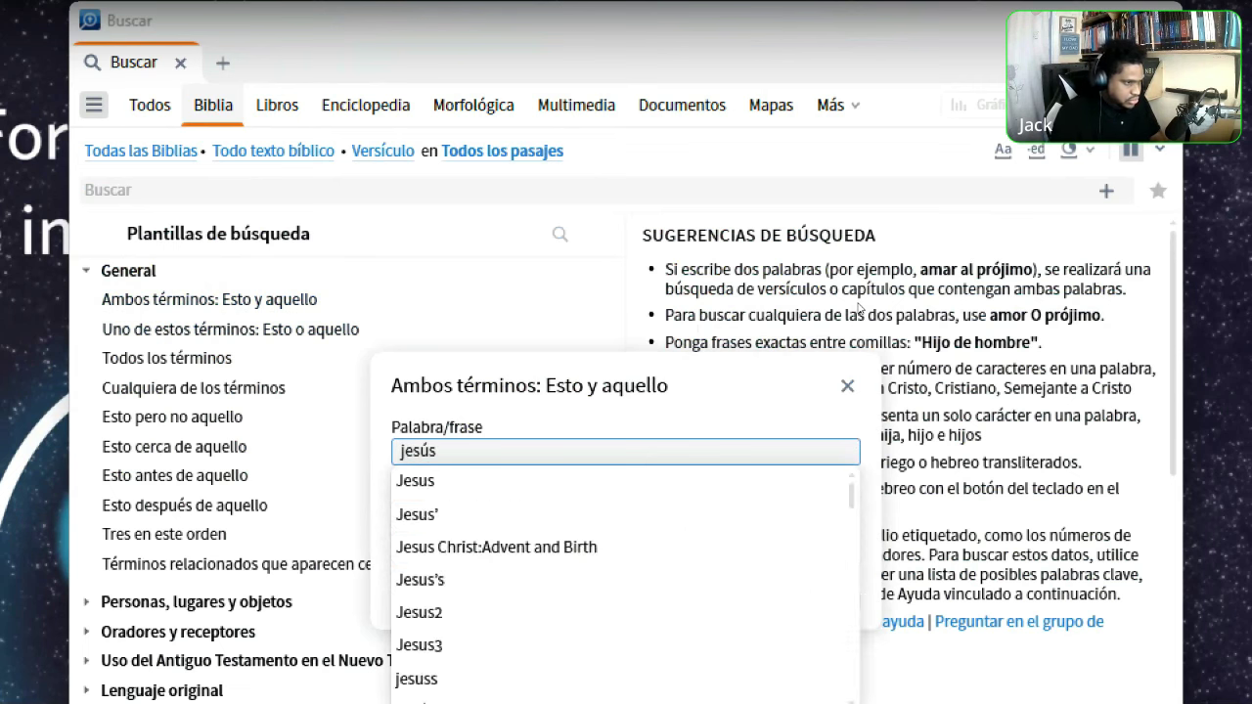
left_click(468, 479)
key("Tab")
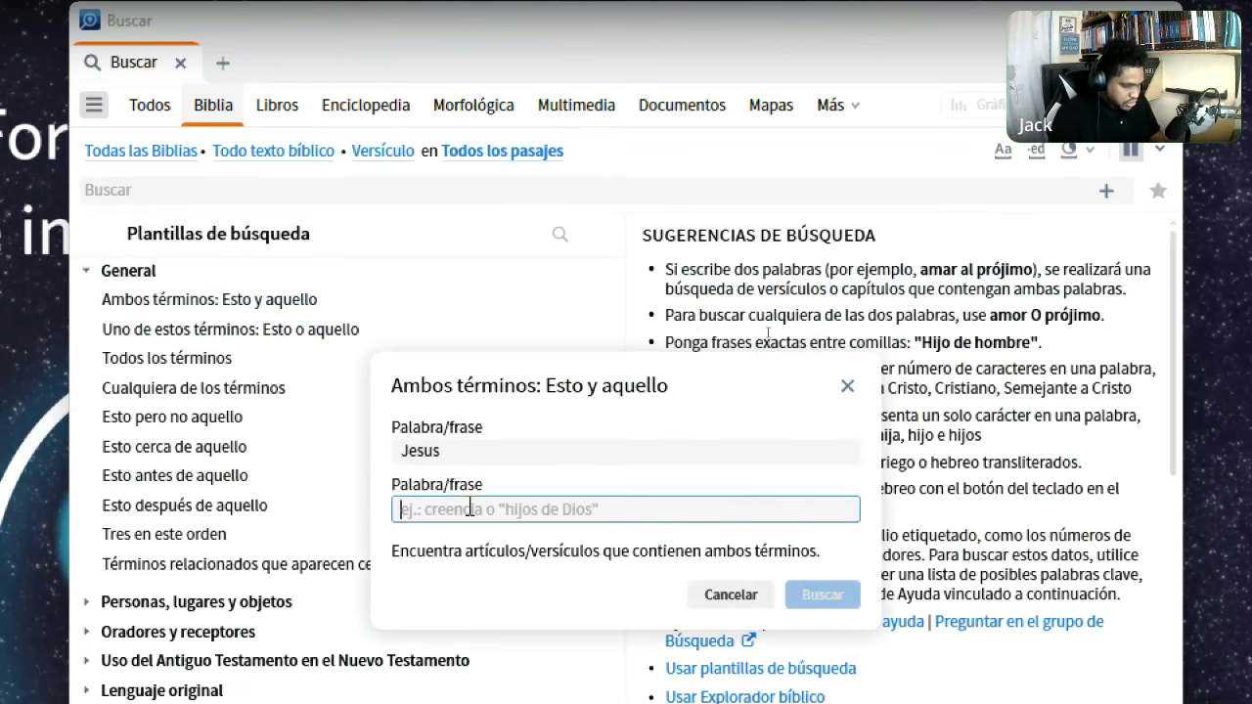
type("Señor")
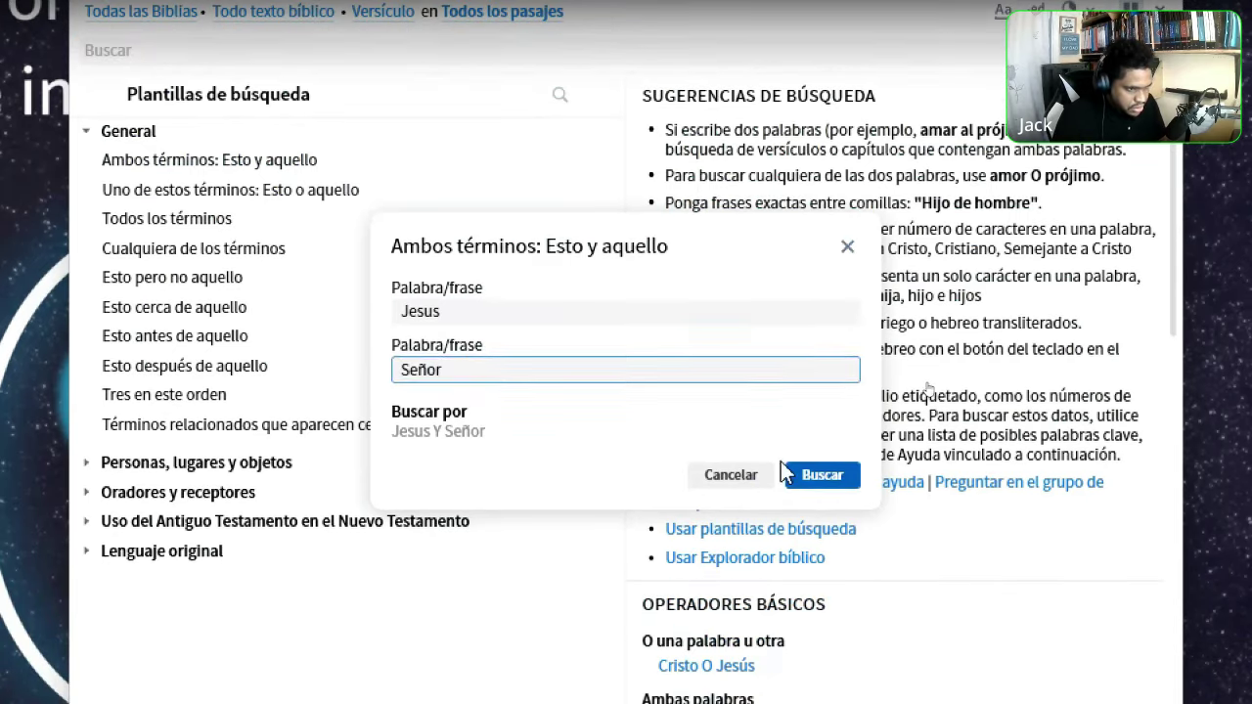
left_click(821, 491)
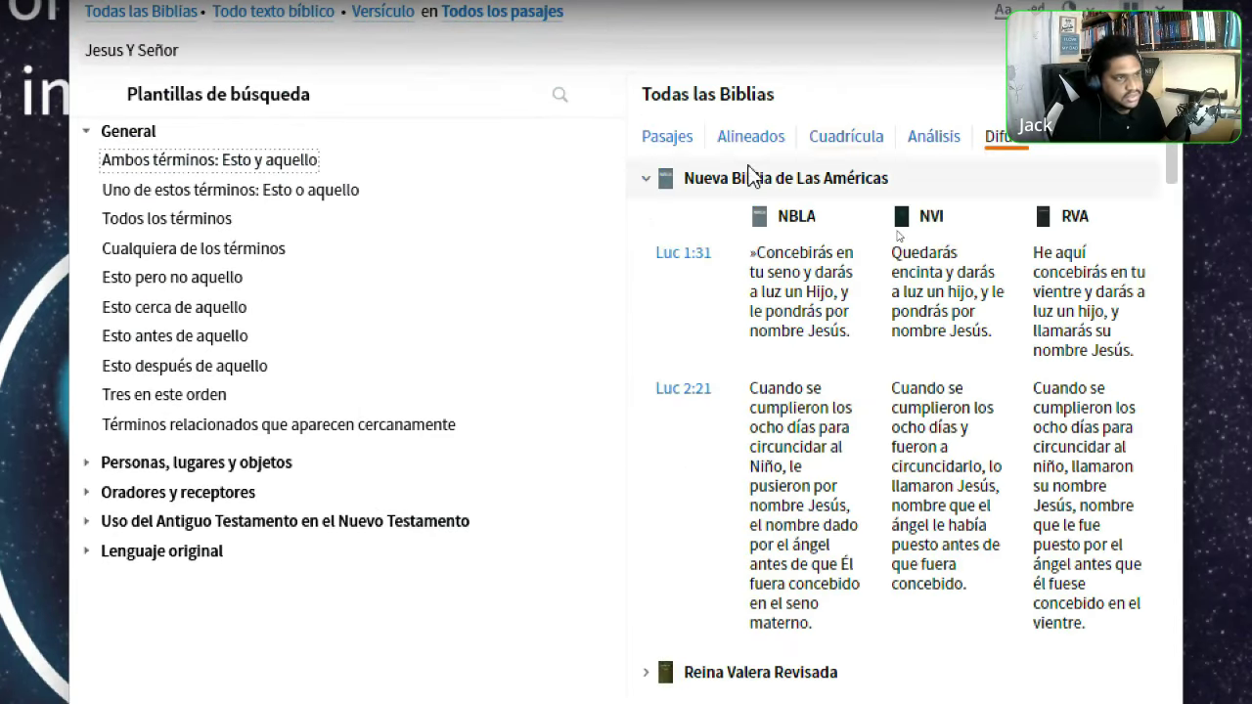
left_click(680, 139)
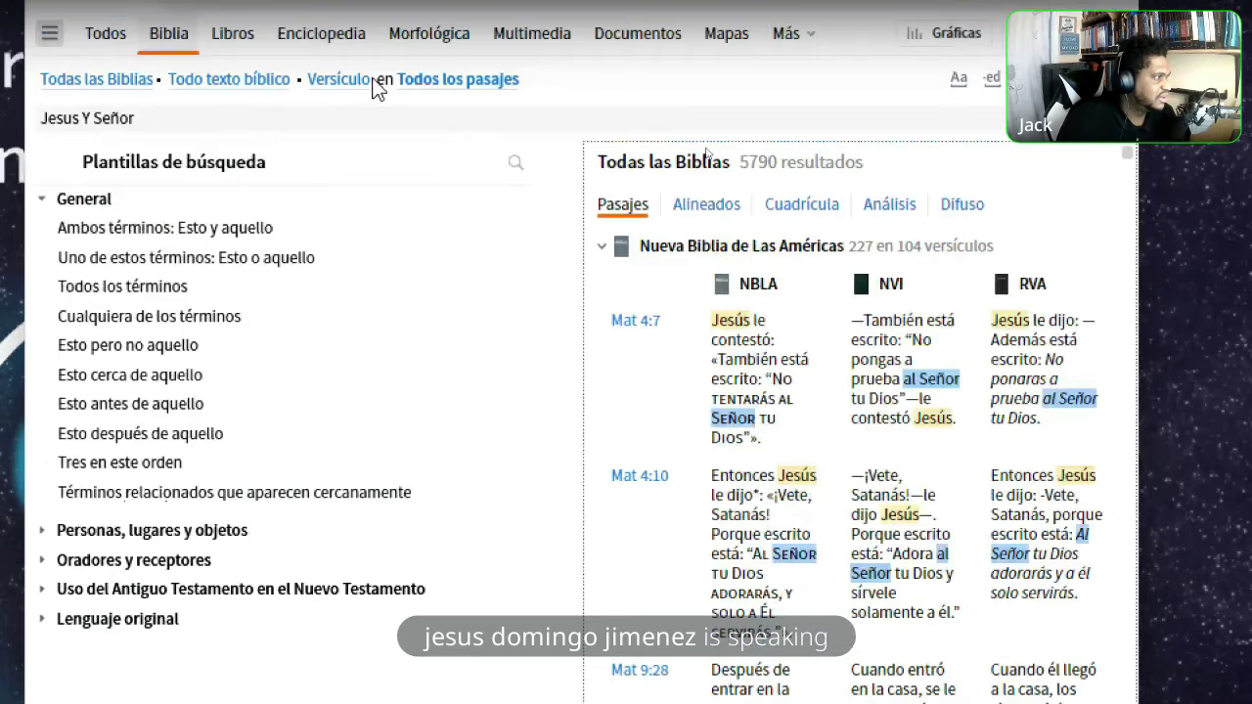
Switch the search to Biblia Favorita (NBLA) and enter Jesús as the first term of the General template Uno de estos términos
left_click(107, 80)
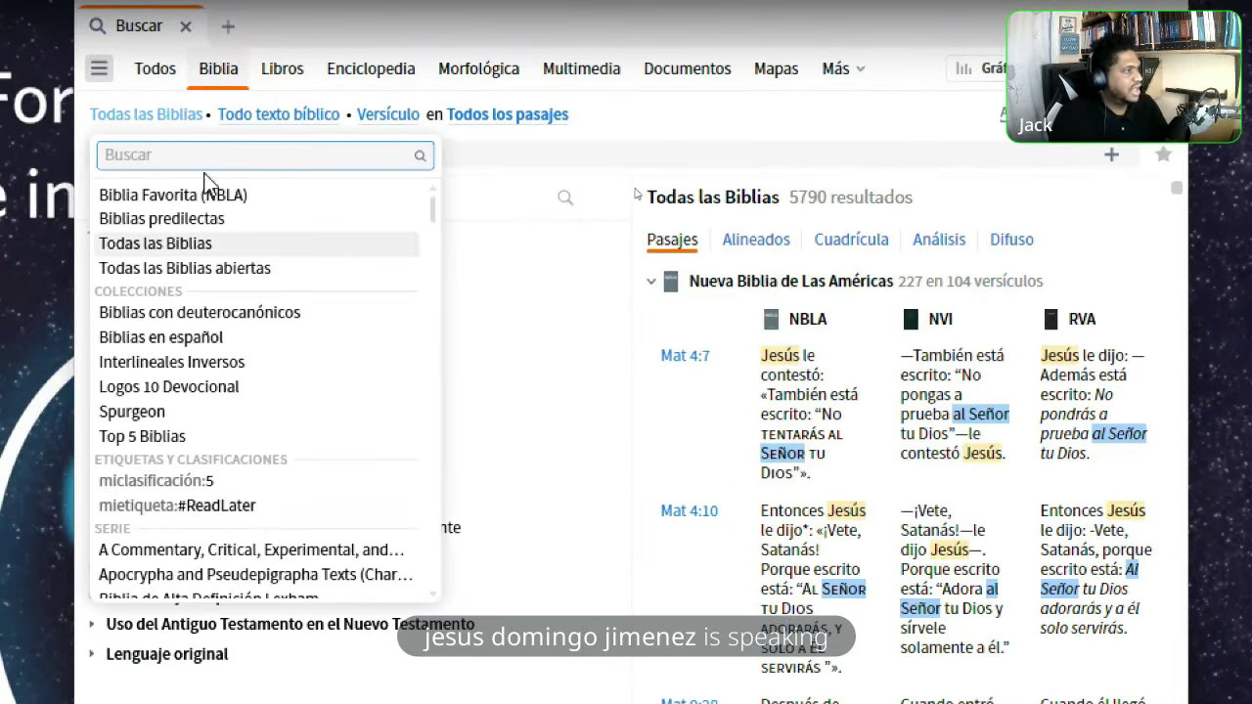
left_click(217, 194)
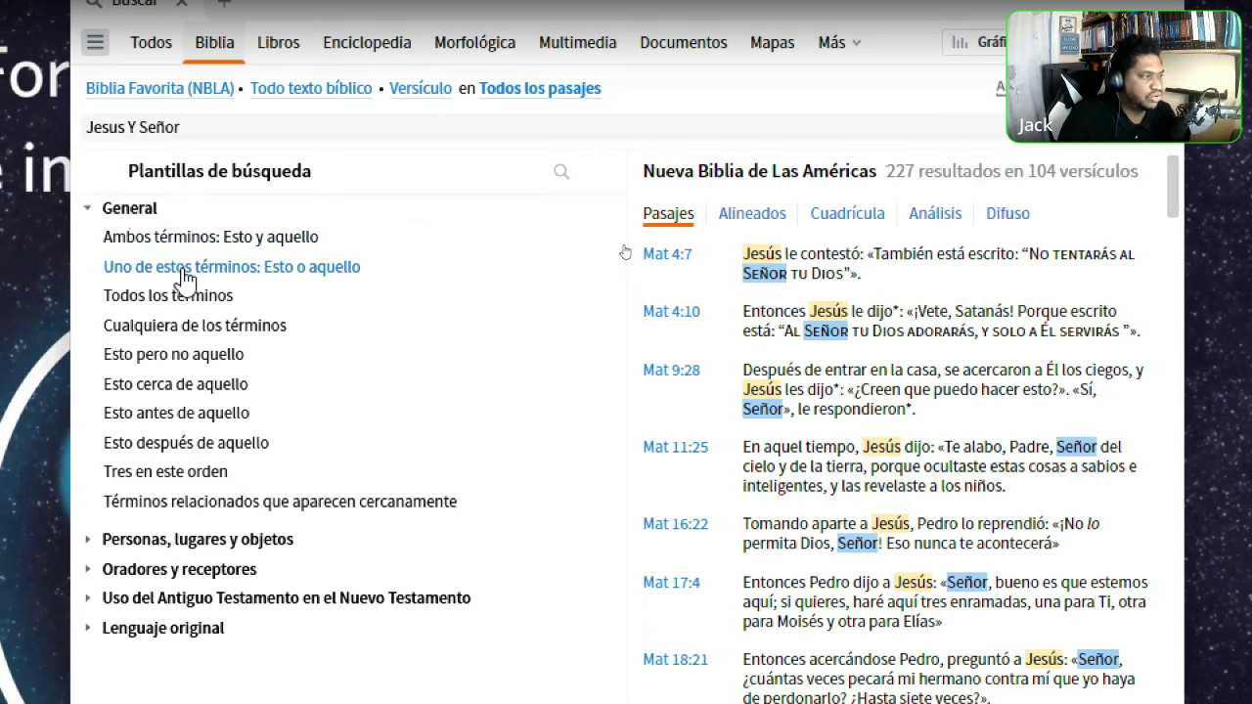
left_click(185, 279)
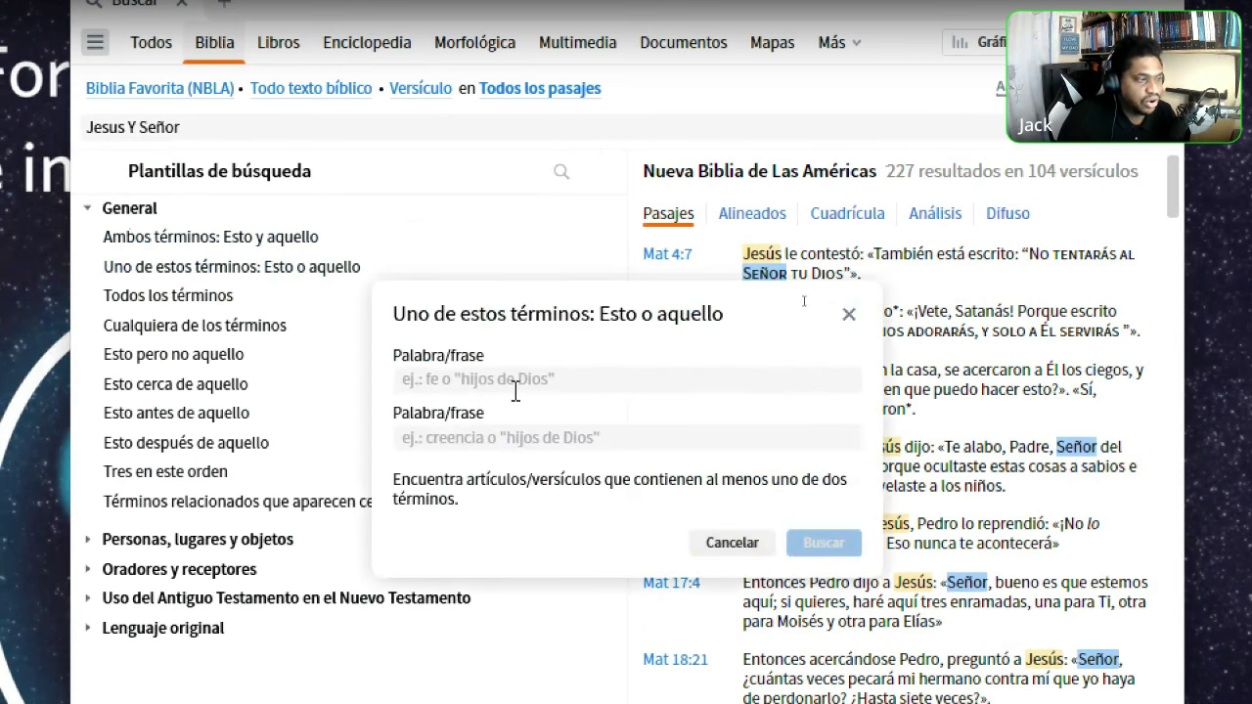
left_click(556, 379)
type("Jes")
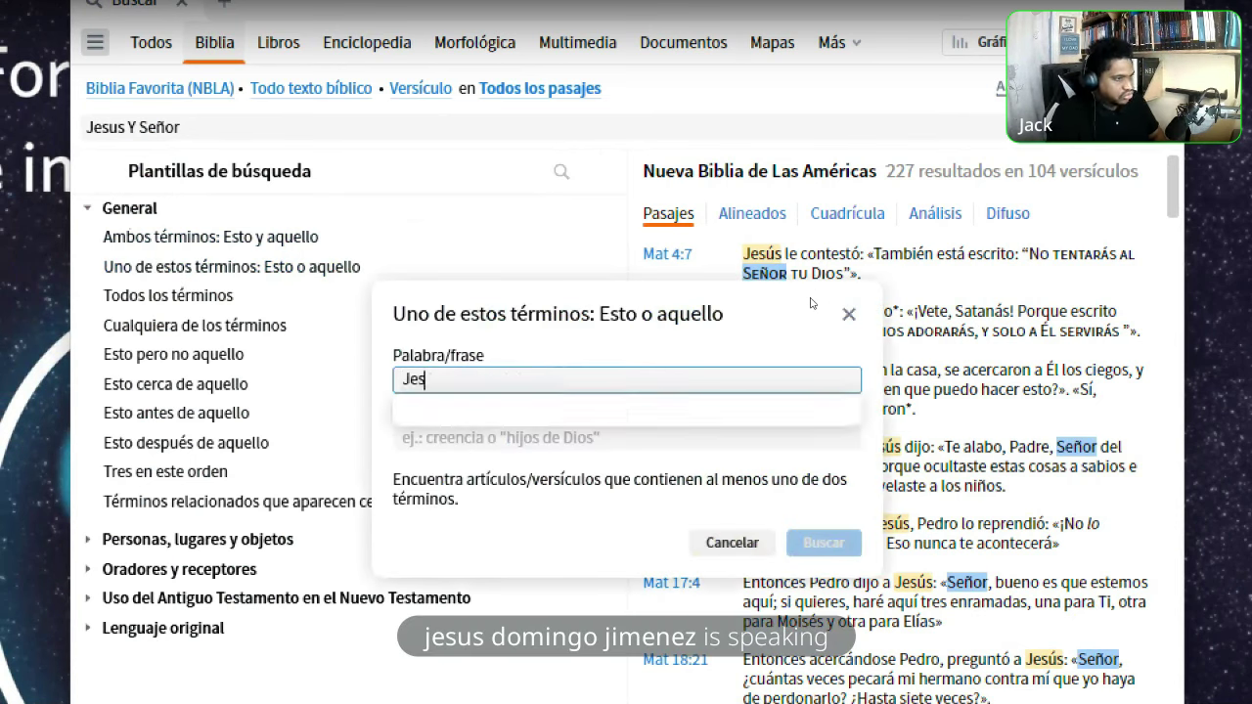
type(";us")
key("Left")
key("Left")
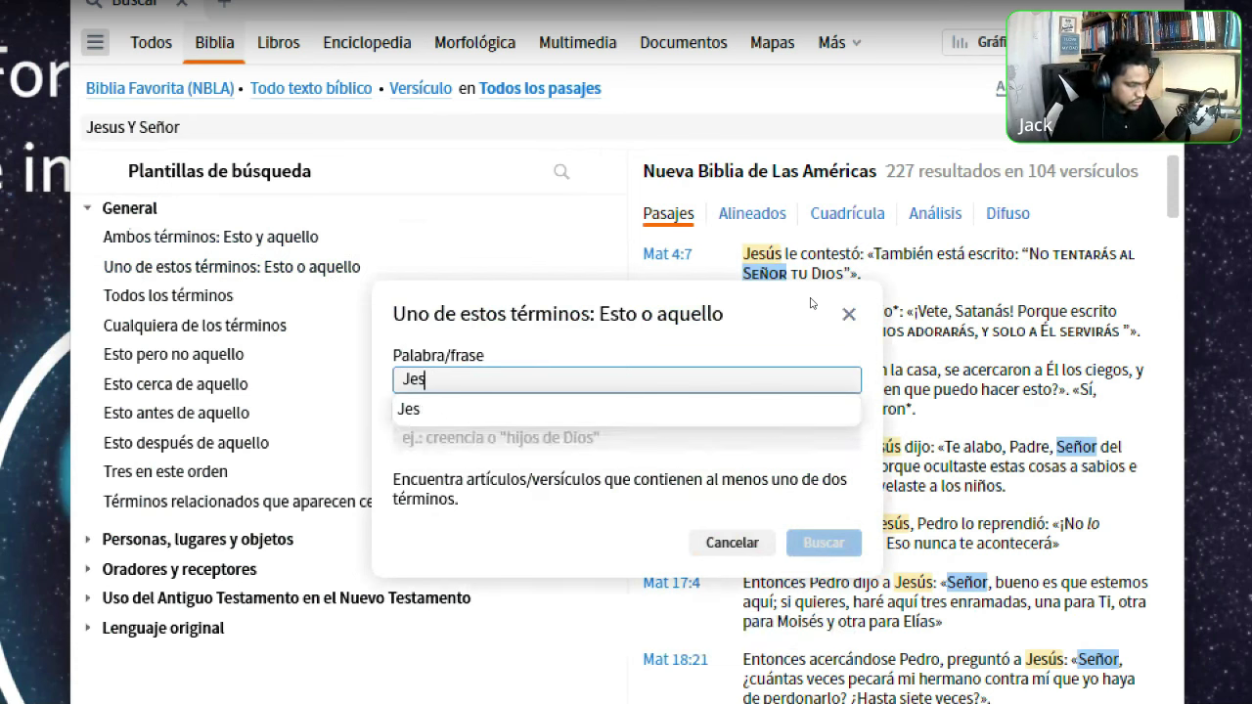
type(";")
key("BackSpace")
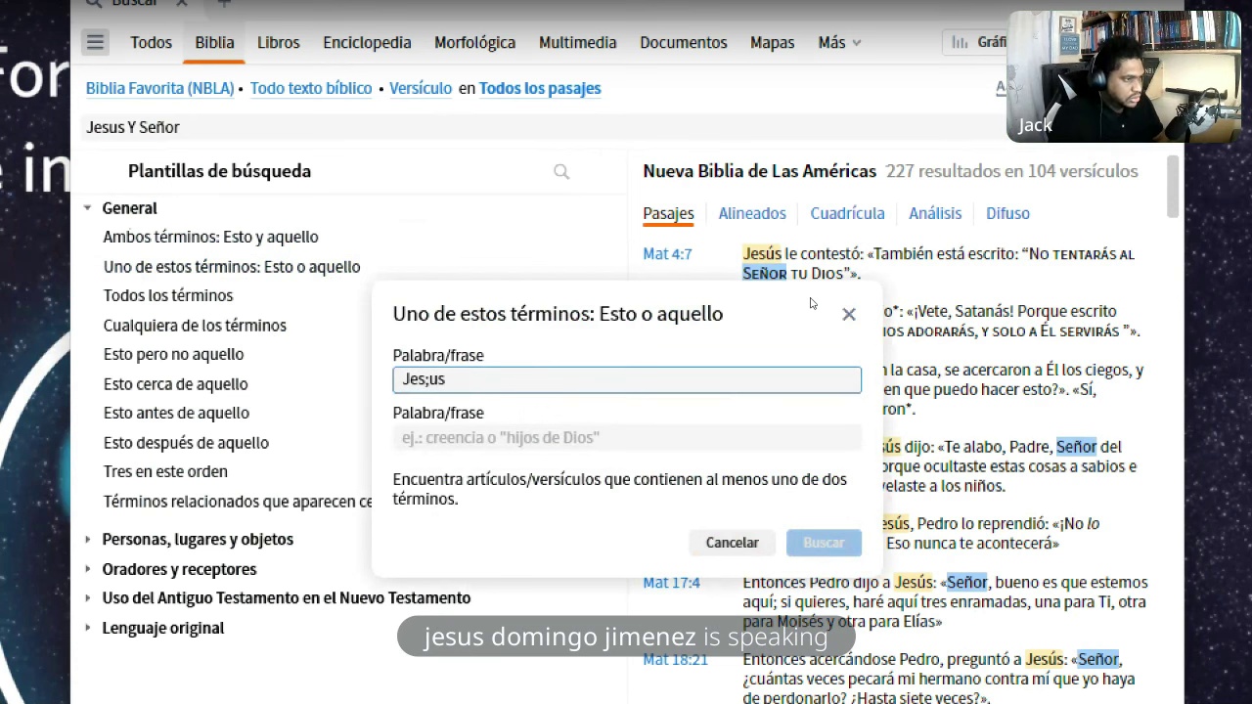
key("Delete")
key("Delete")
type("ús")
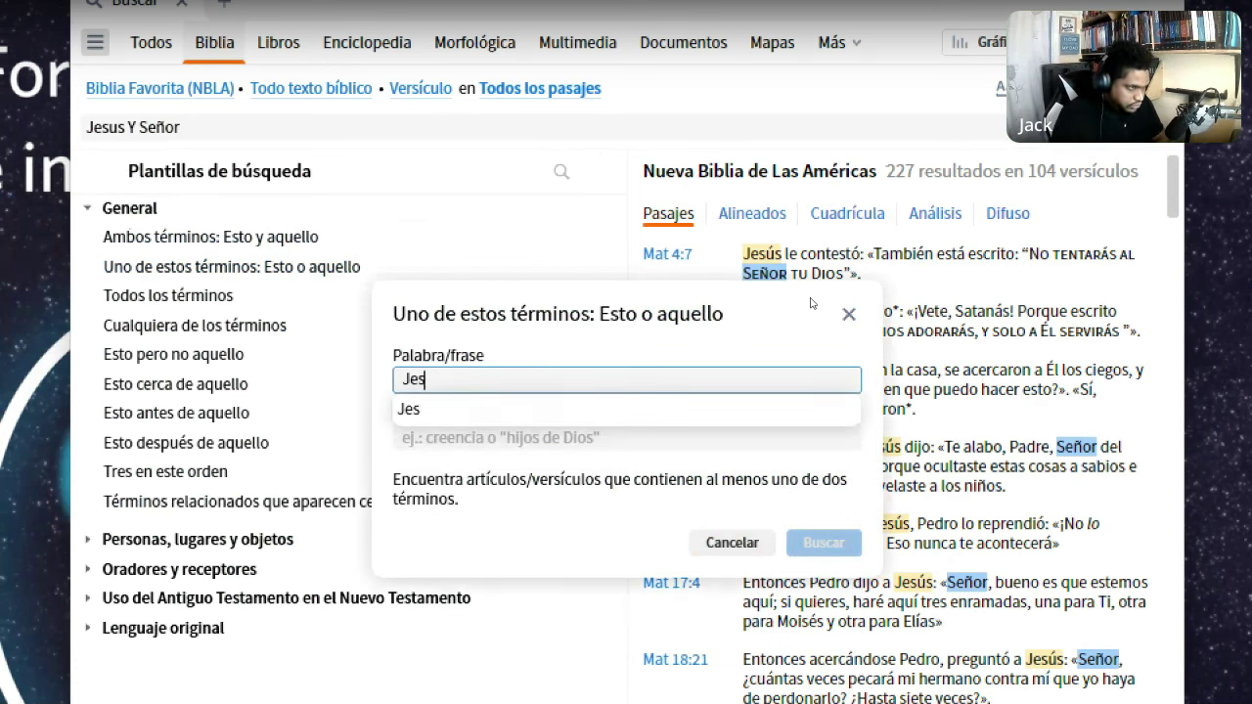
key("Return")
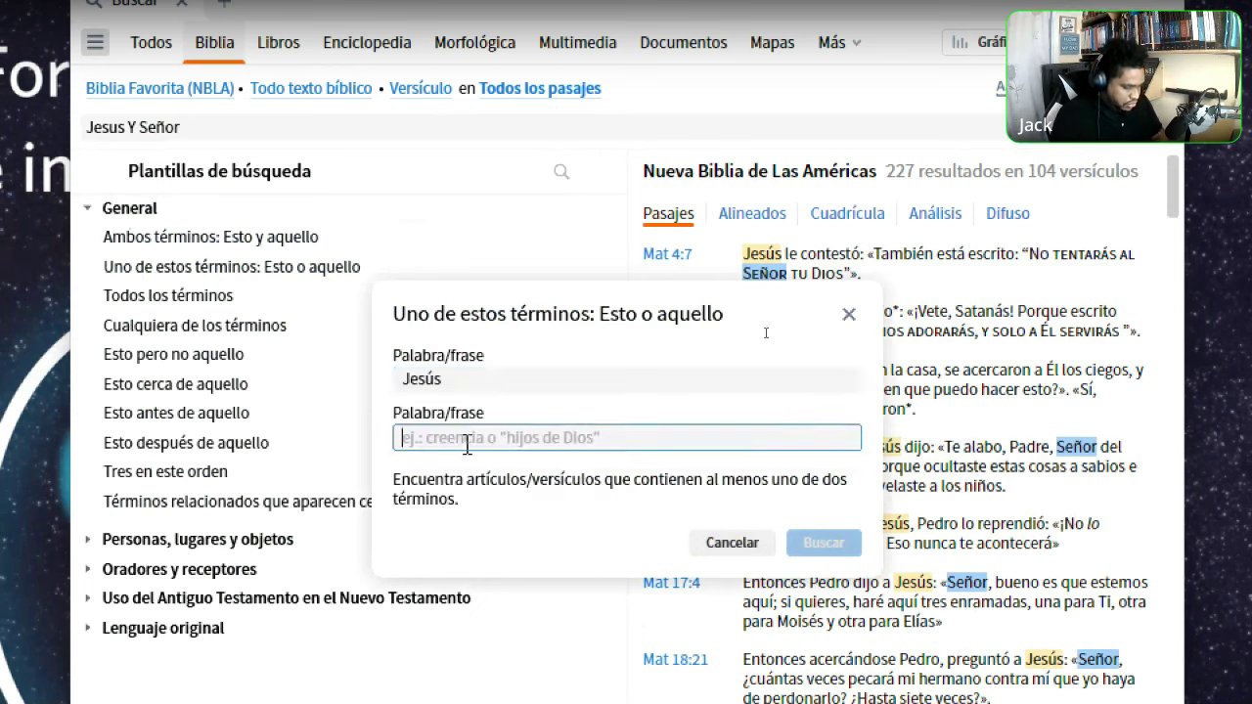
Enter Señor as the template's second term and run the Jesús O Señor search
type("Señor")
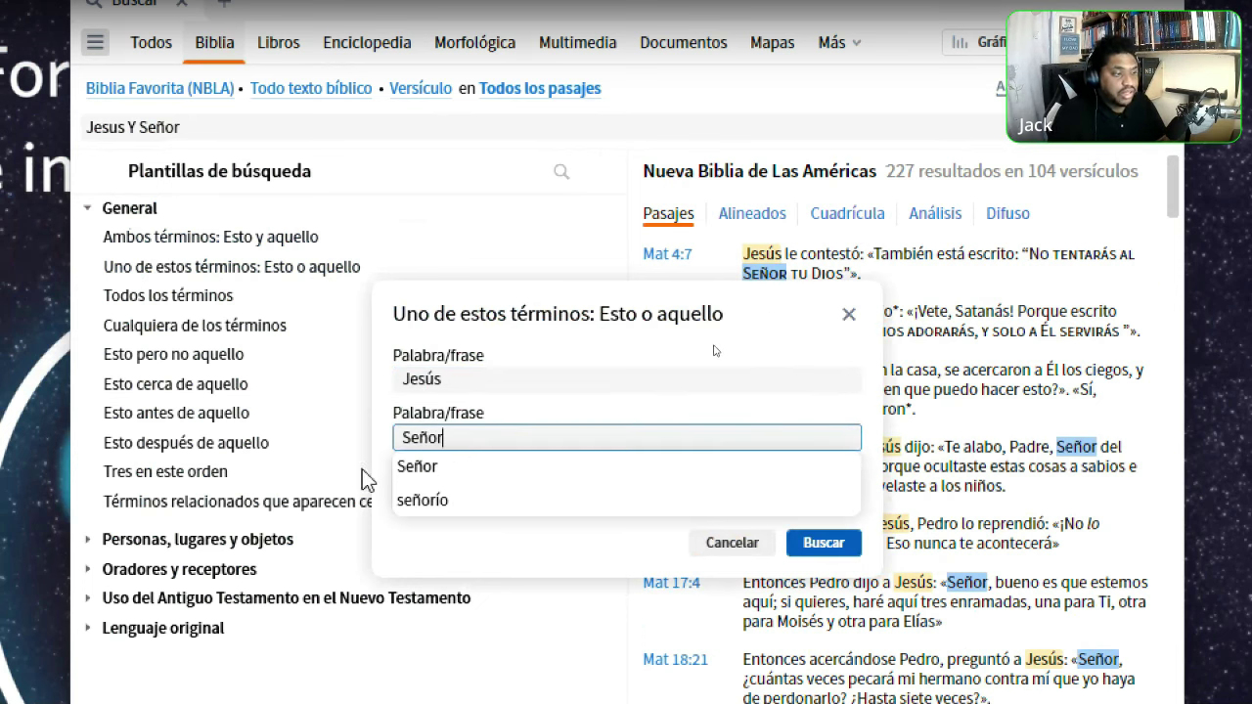
left_click(430, 467)
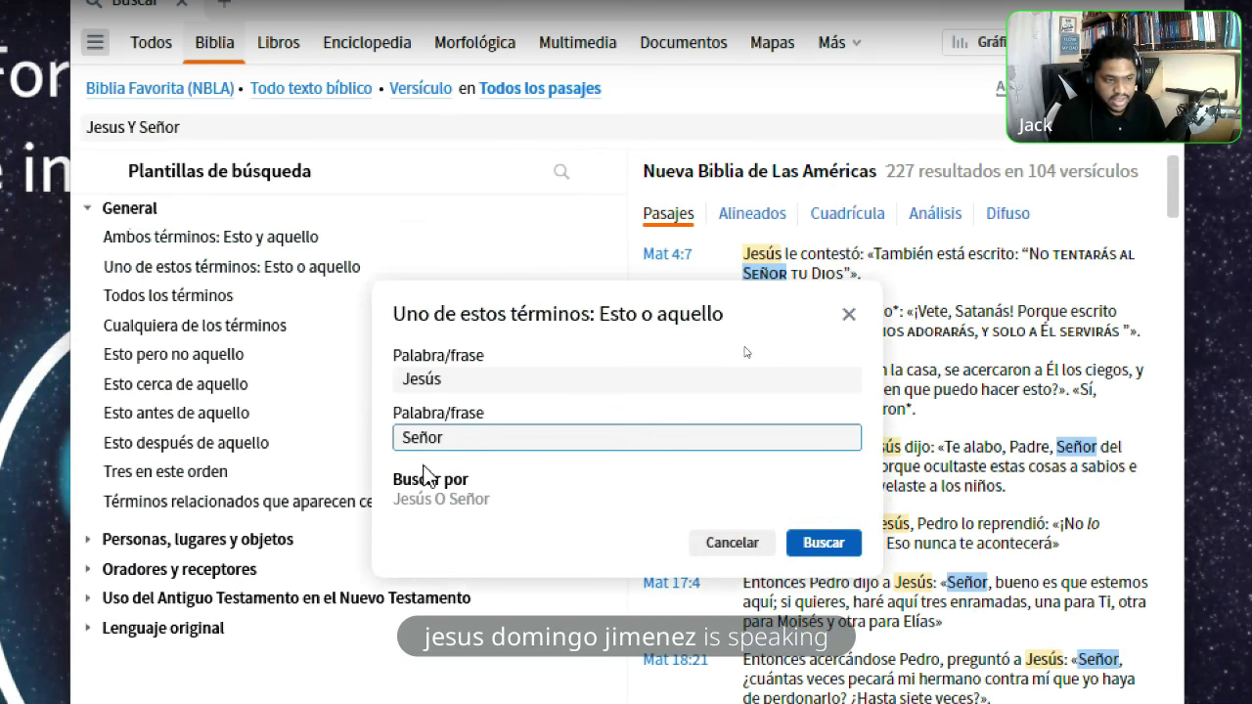
left_click(824, 542)
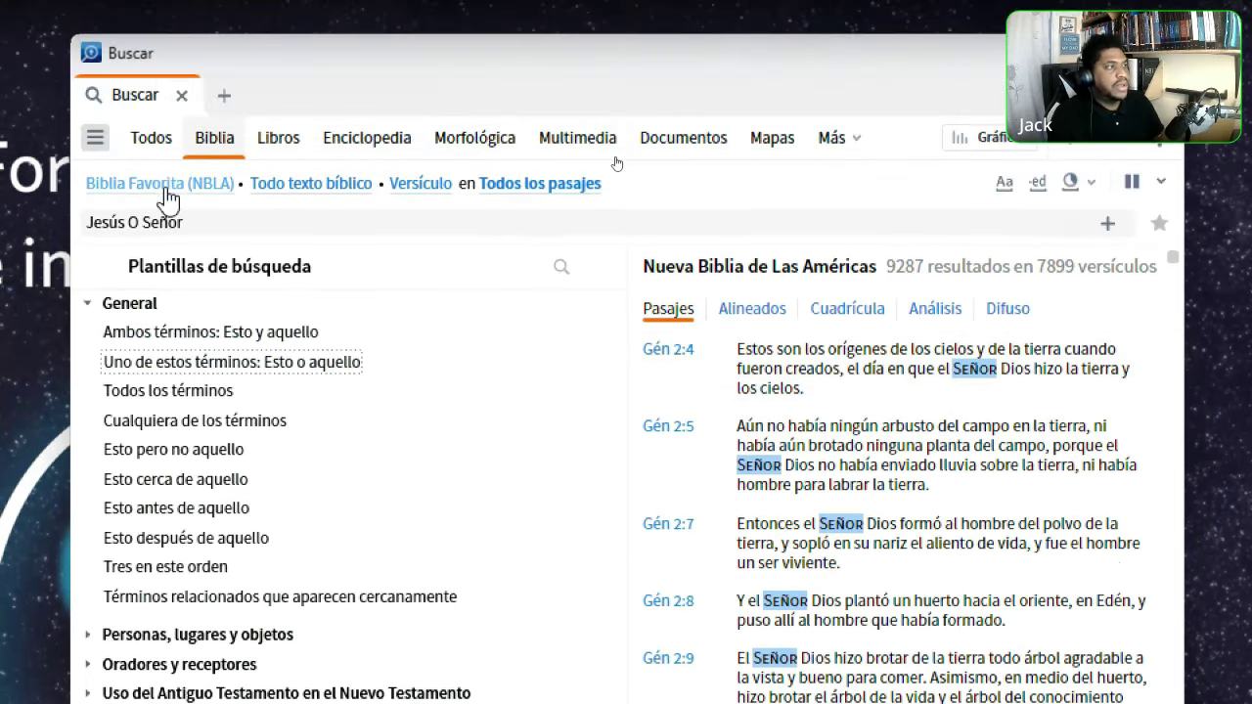
left_click(166, 92)
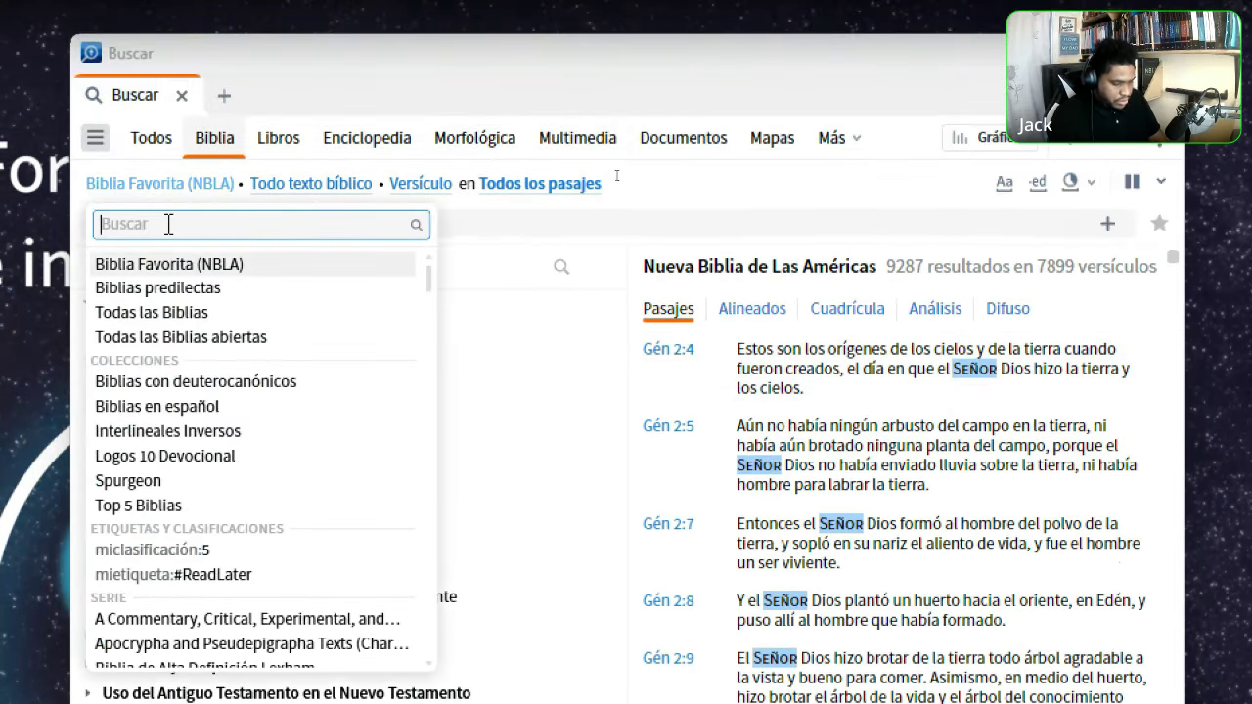
type("rom")
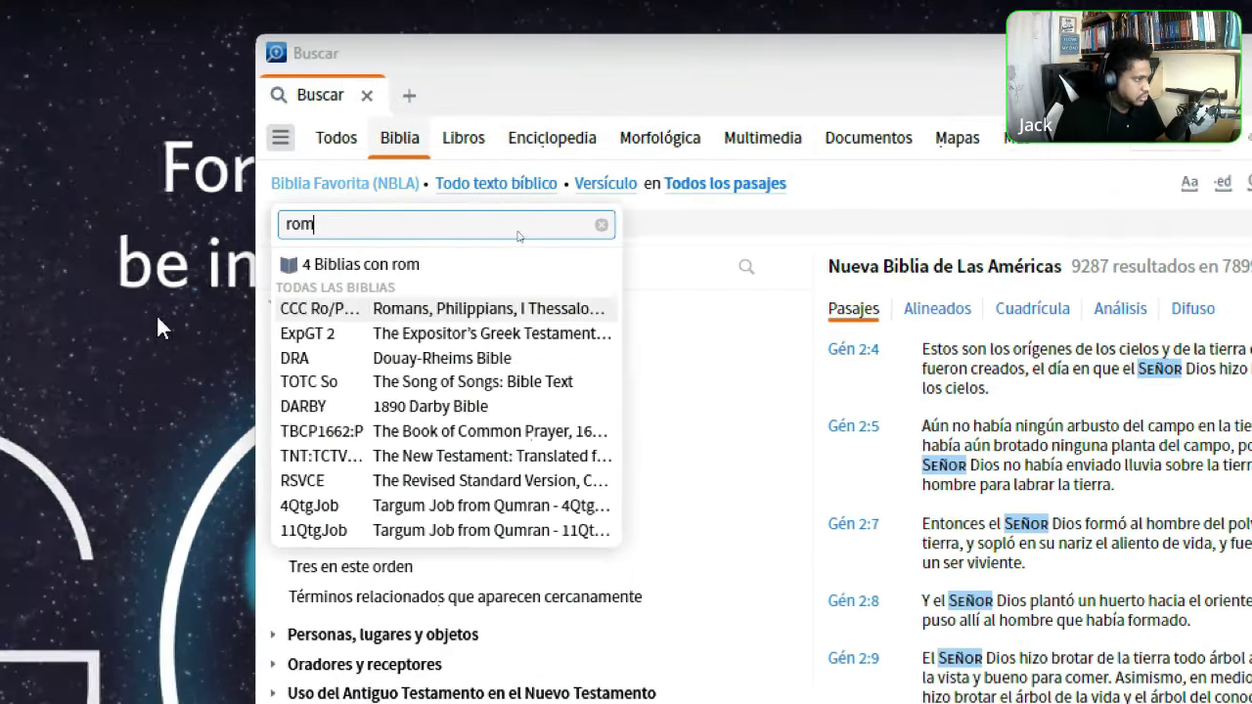
key("BackSpace")
key("BackSpace")
key("BackSpace")
left_click(540, 191)
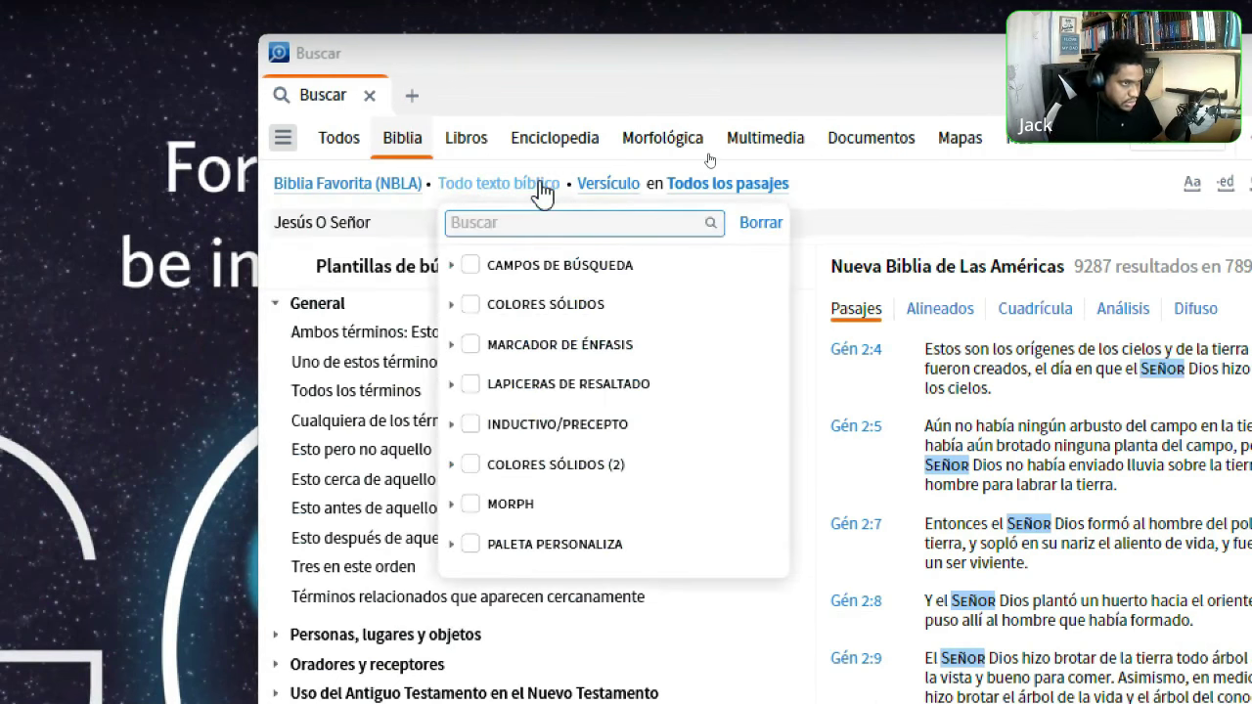
Limit the Jesús O Señor search to the passage range Romanos
left_click(732, 186)
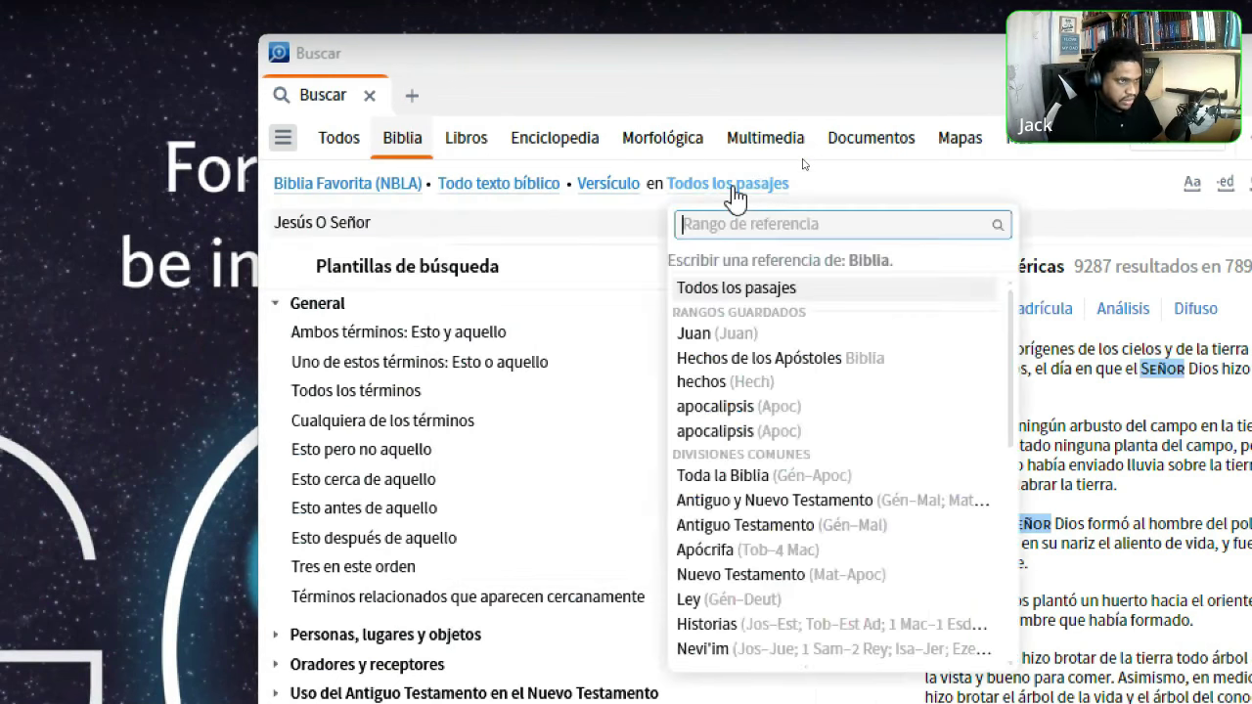
type("rom")
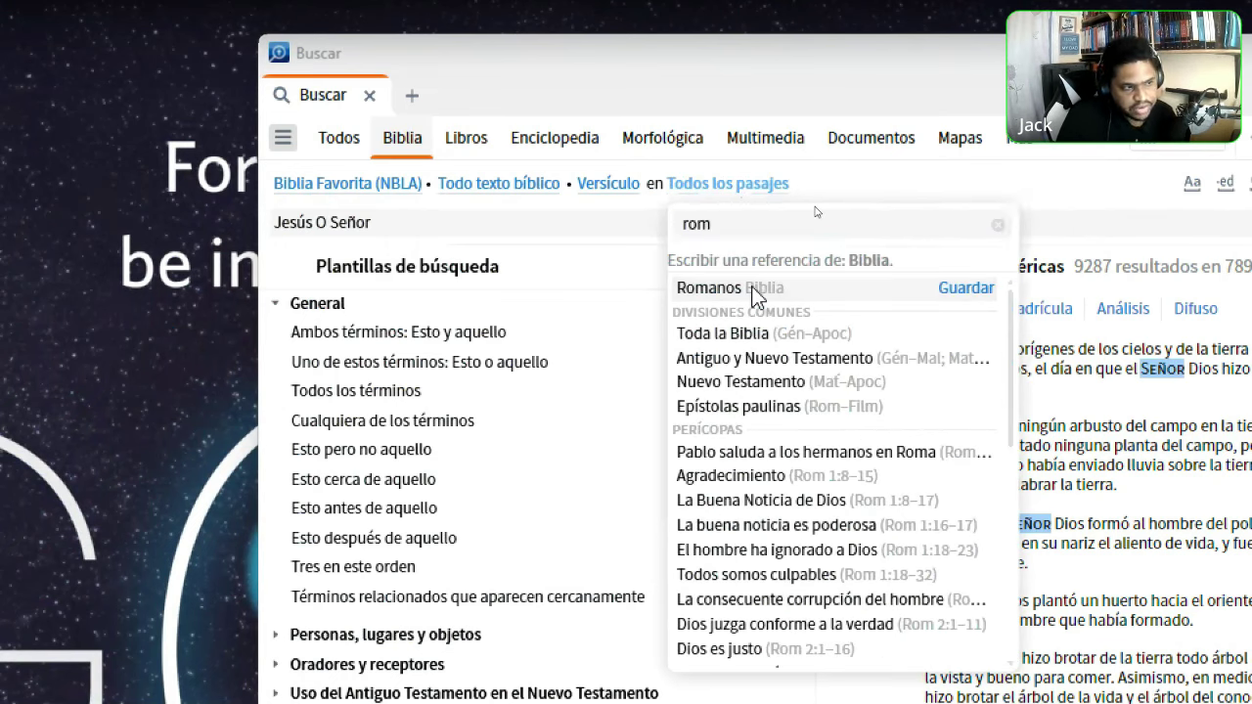
left_click(755, 296)
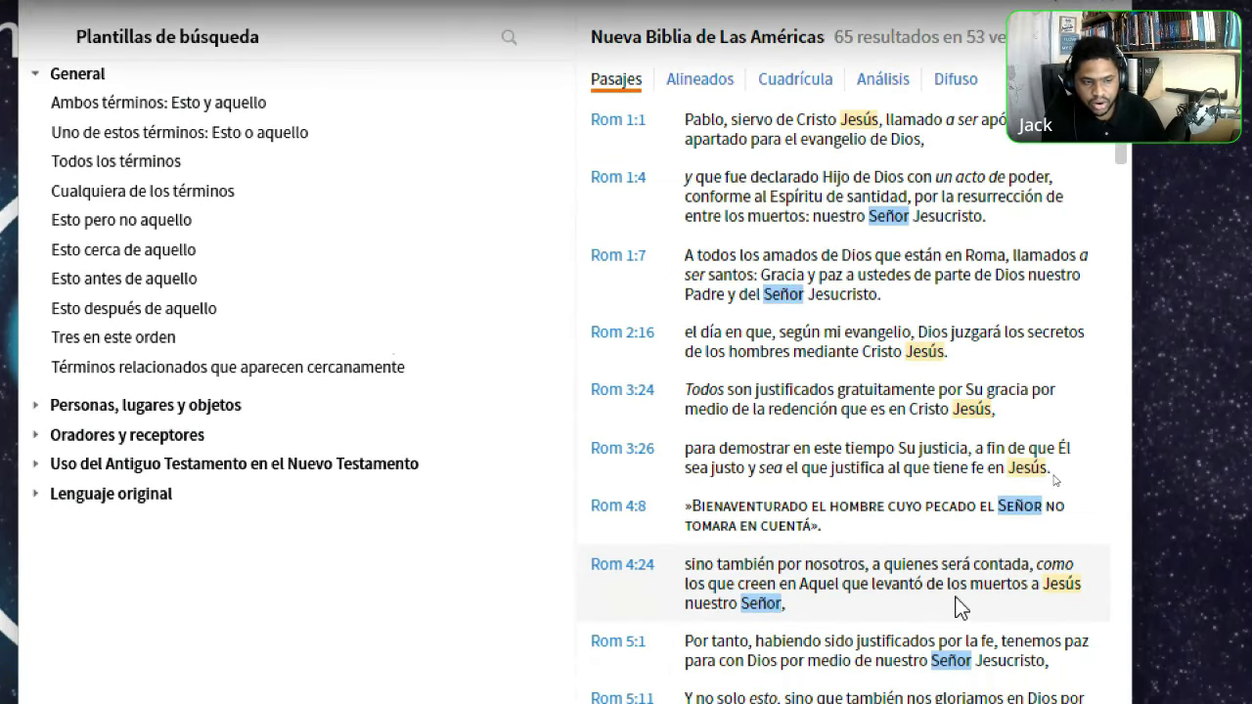
mouse_move(1060, 593)
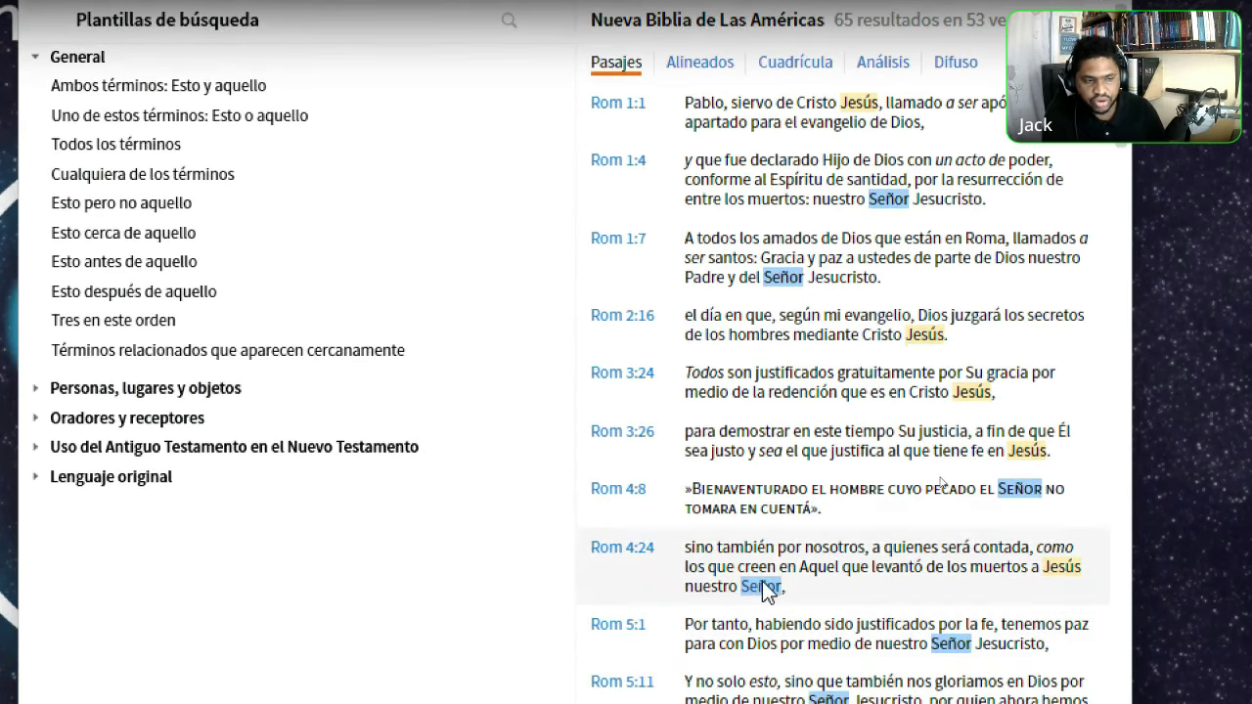
mouse_move(760, 605)
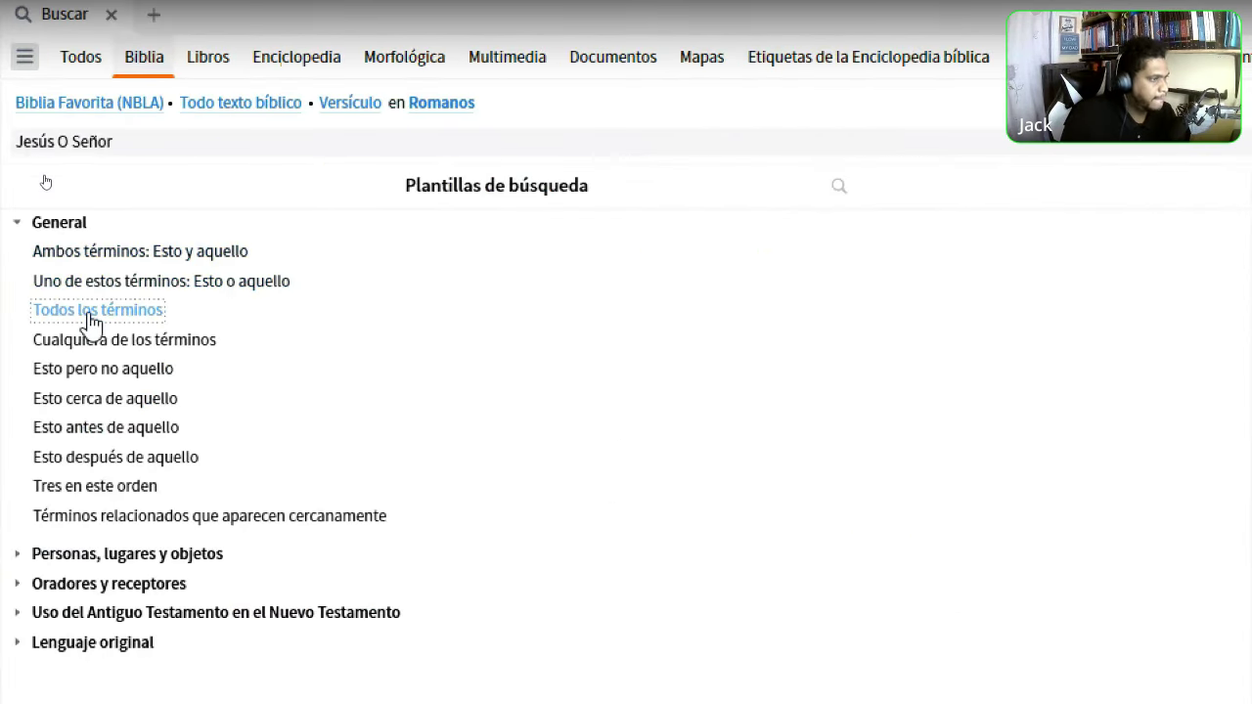
Examine the three term fields of the Todos los términos template and close it without searching
left_click(90, 311)
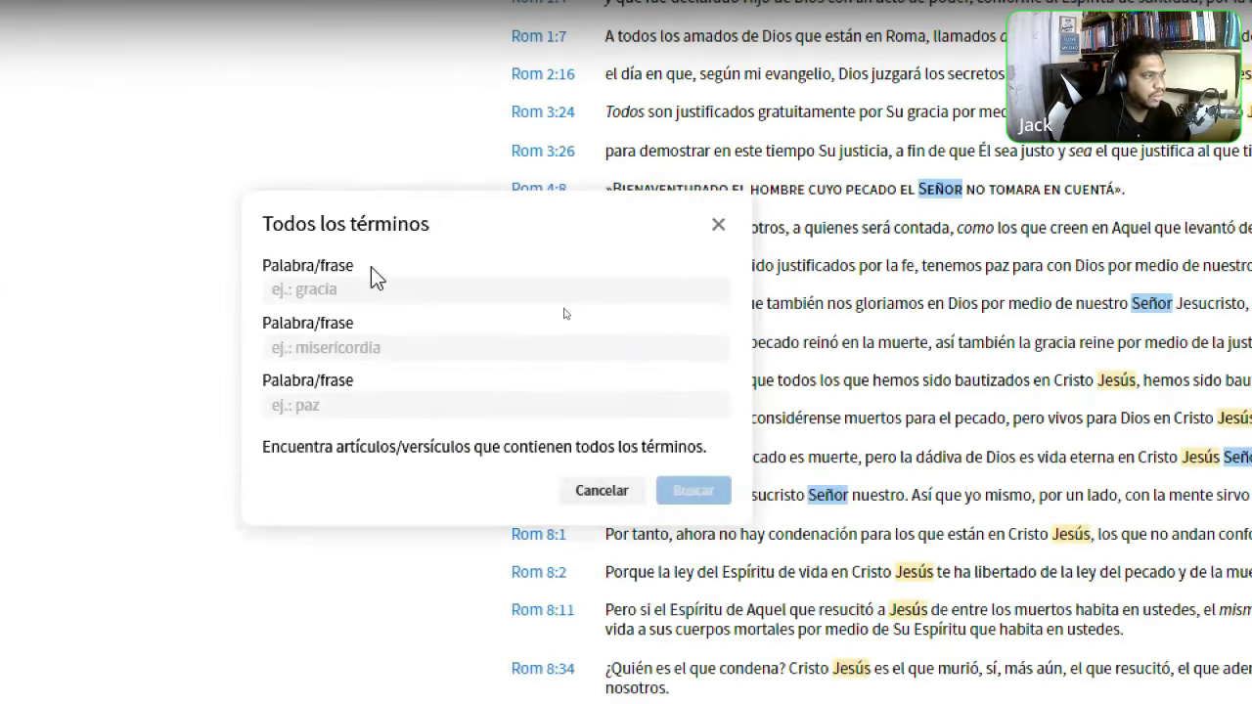
left_click(379, 593)
left_click(378, 656)
left_click(370, 407)
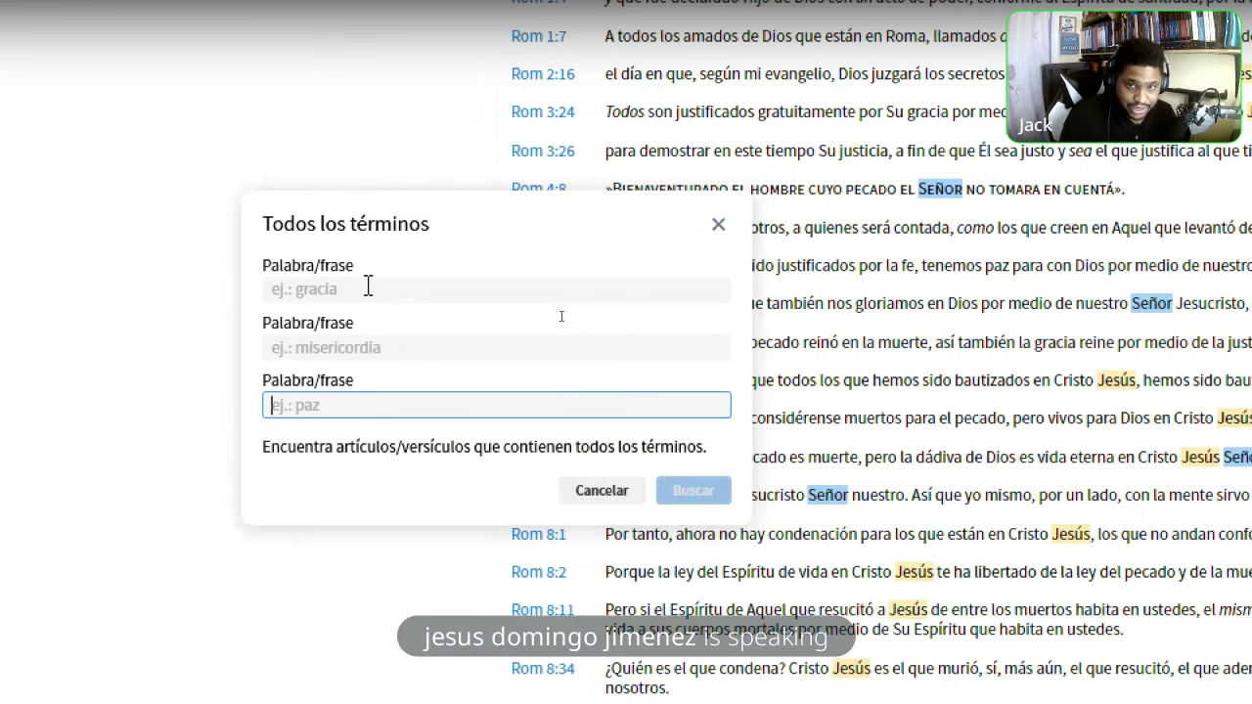
left_click(719, 225)
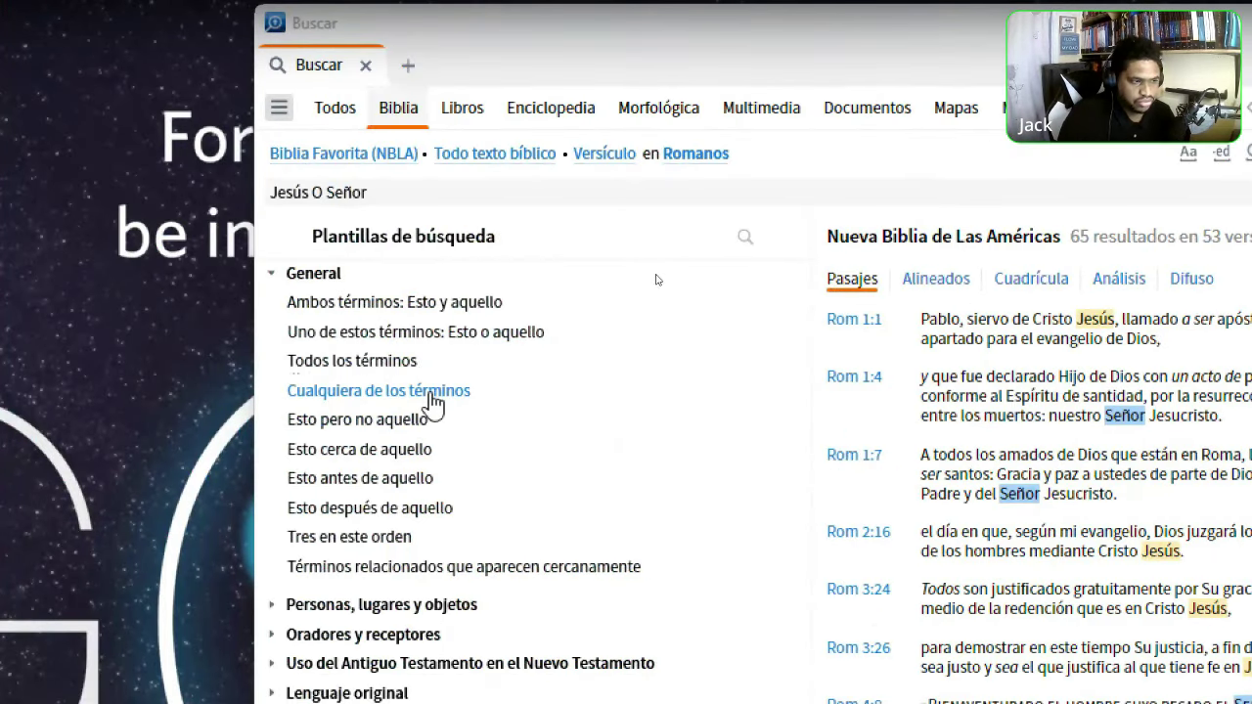
Review the fields and description of the Cualquiera de los términos template, then close it without searching
left_click(431, 393)
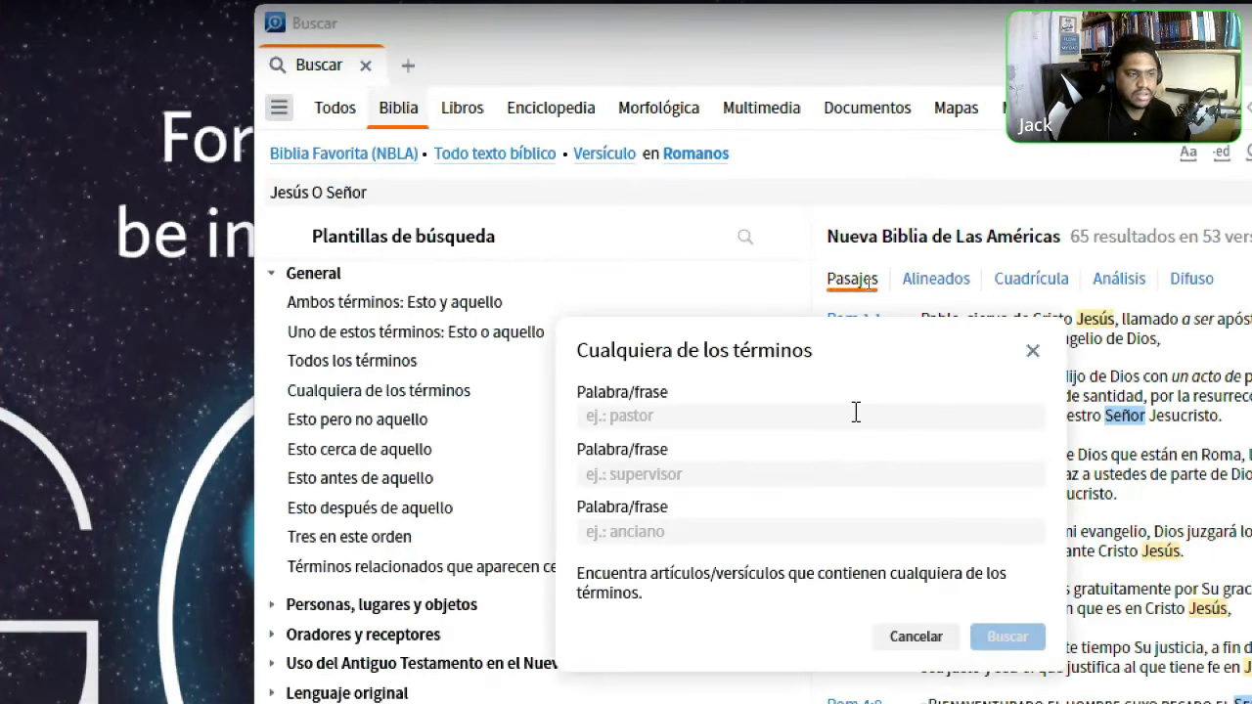
left_click(855, 411)
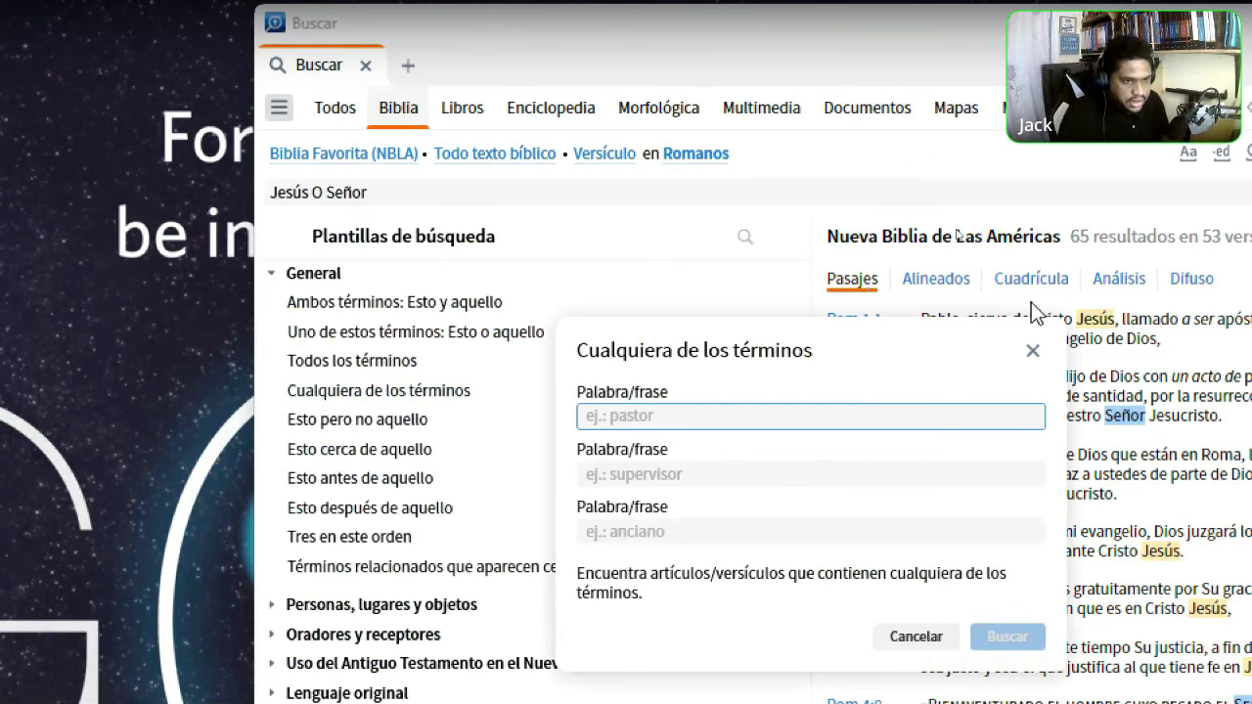
left_click(1032, 350)
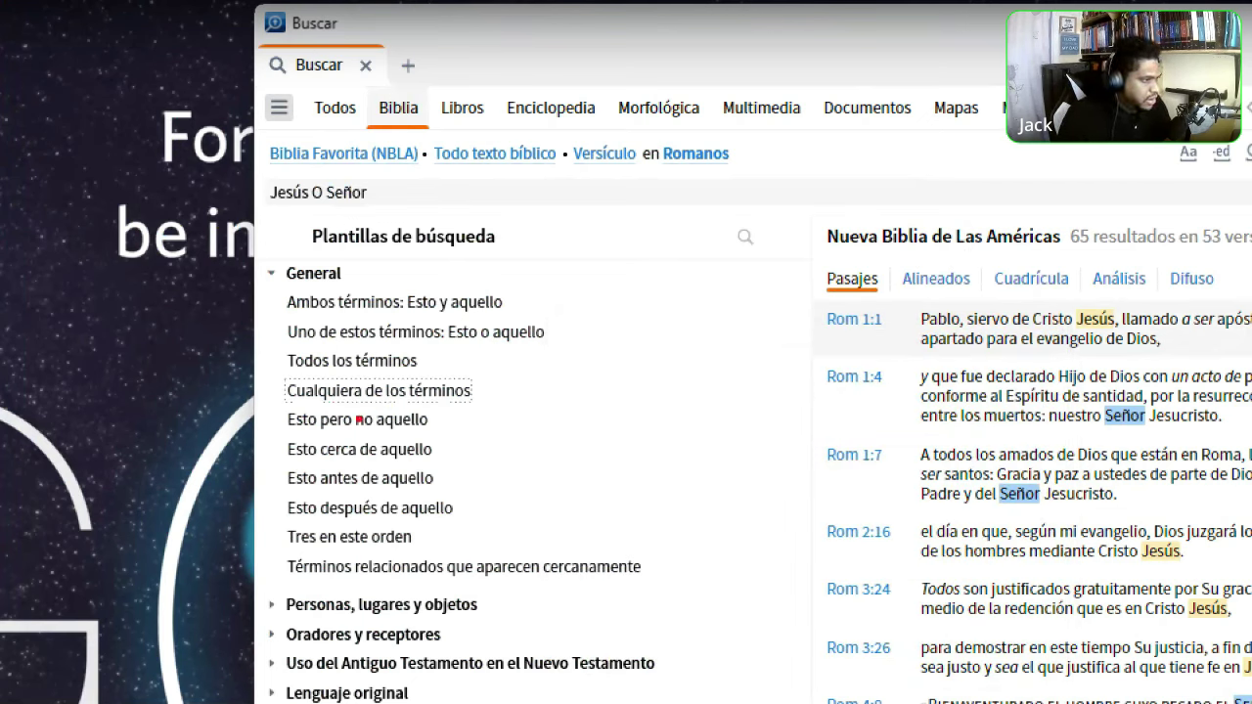
mouse_move(272, 364)
left_mouse_down()
mouse_move(435, 374)
mouse_move(262, 364)
mouse_move(270, 309)
mouse_move(286, 301)
left_mouse_up()
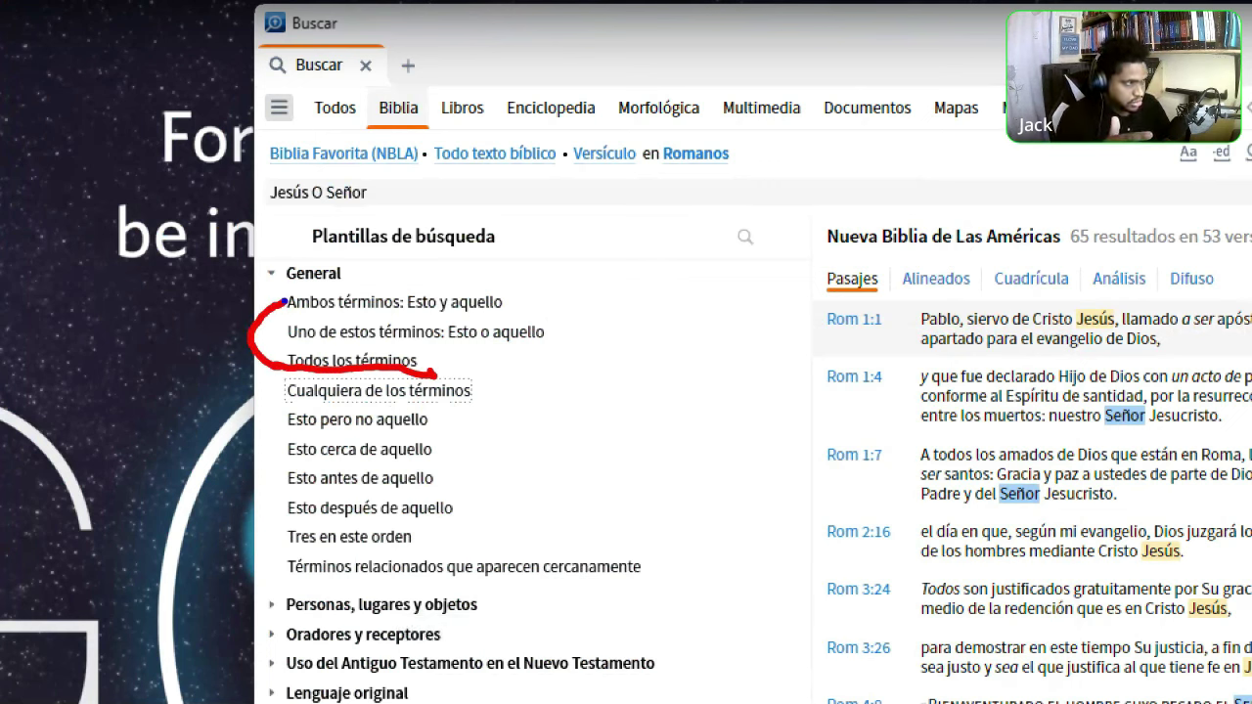
mouse_move(288, 394)
left_mouse_down()
mouse_move(262, 373)
mouse_move(285, 336)
left_mouse_up()
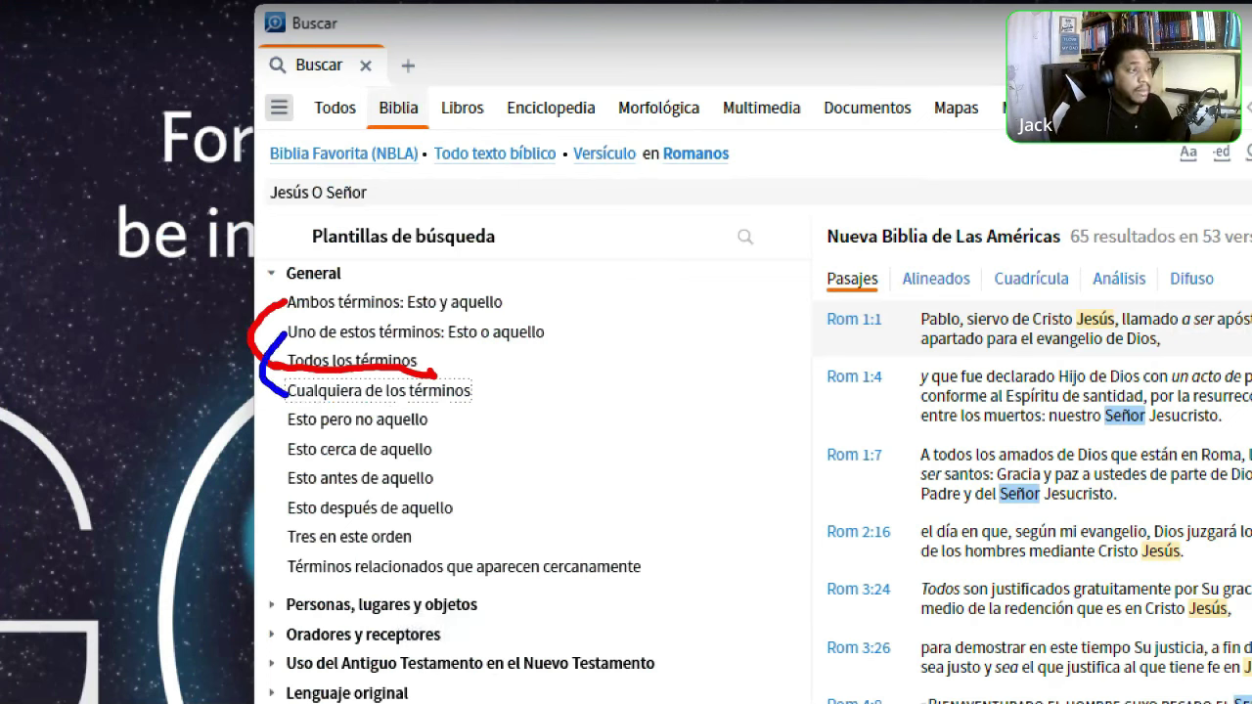
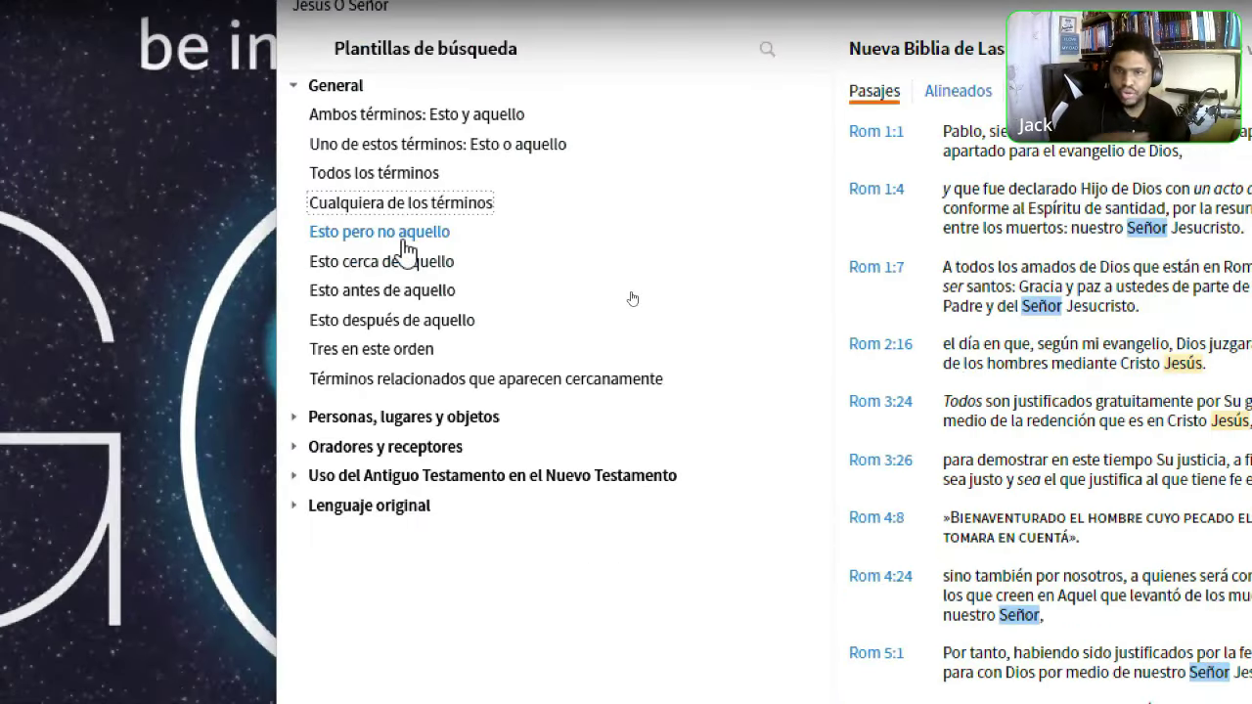
Enter Jesús as the included term of the Esto pero no aquello template and start the excluded term with Se
left_click(403, 235)
left_click(802, 255)
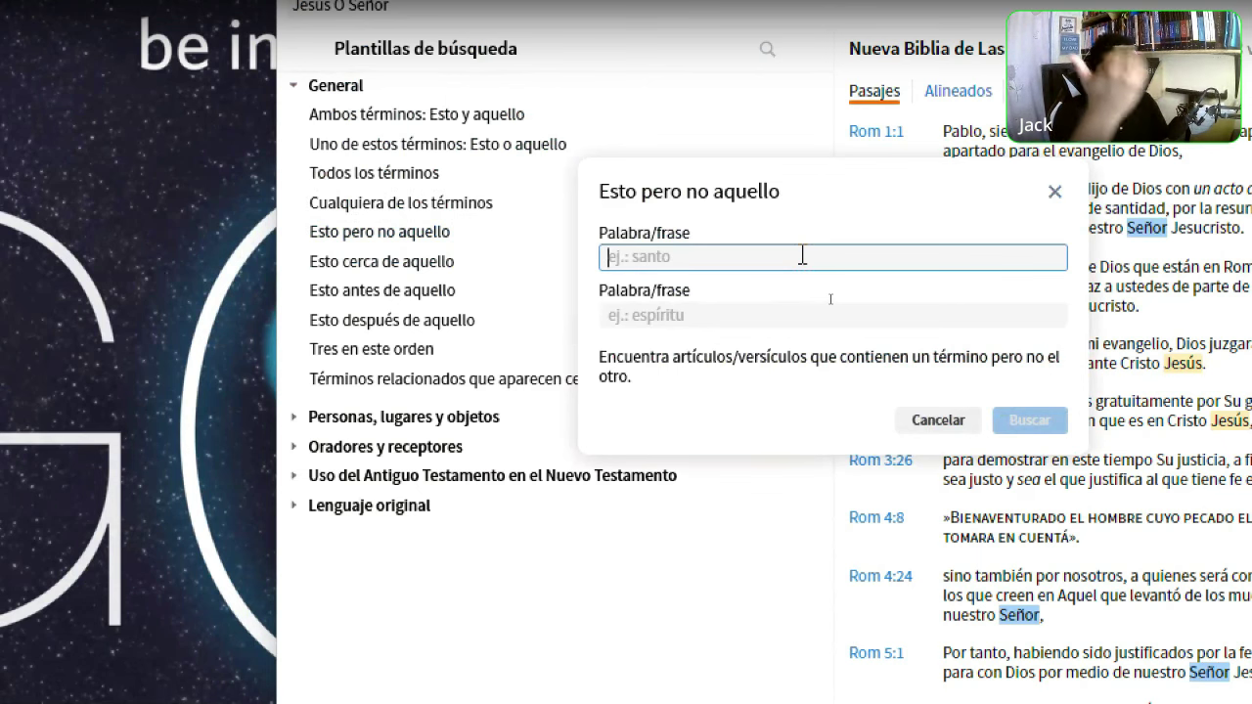
type("Jesús")
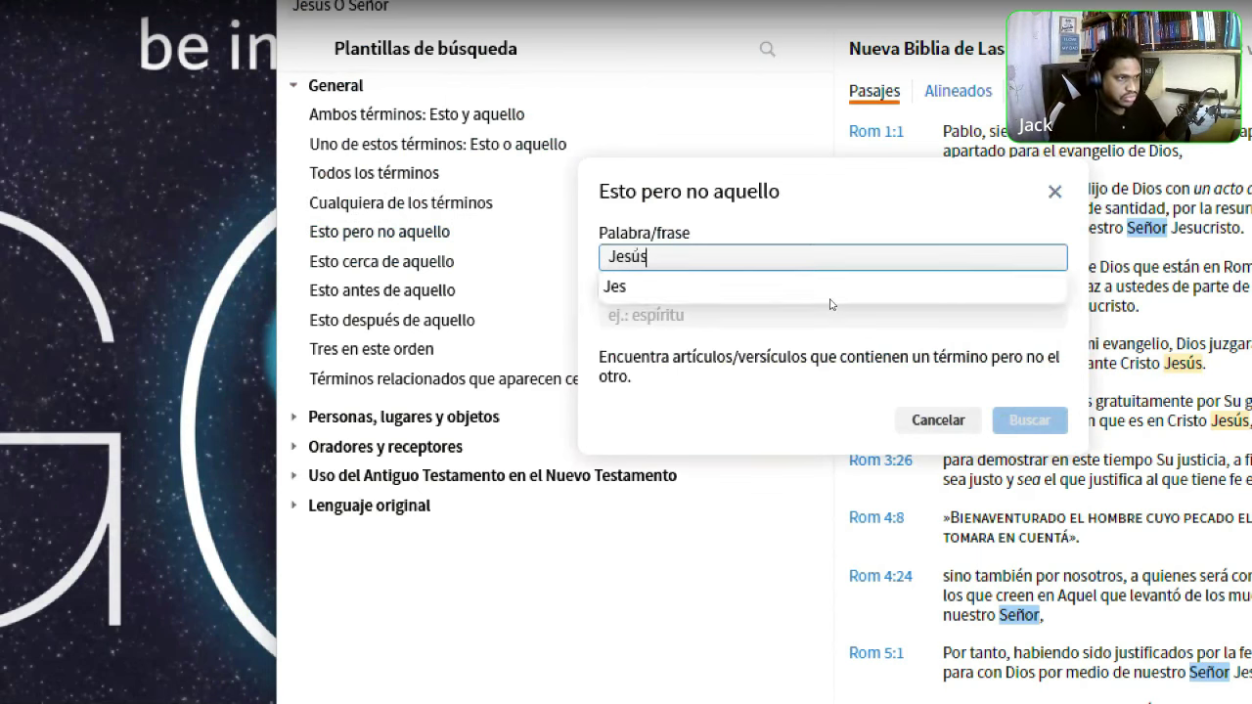
key("Tab")
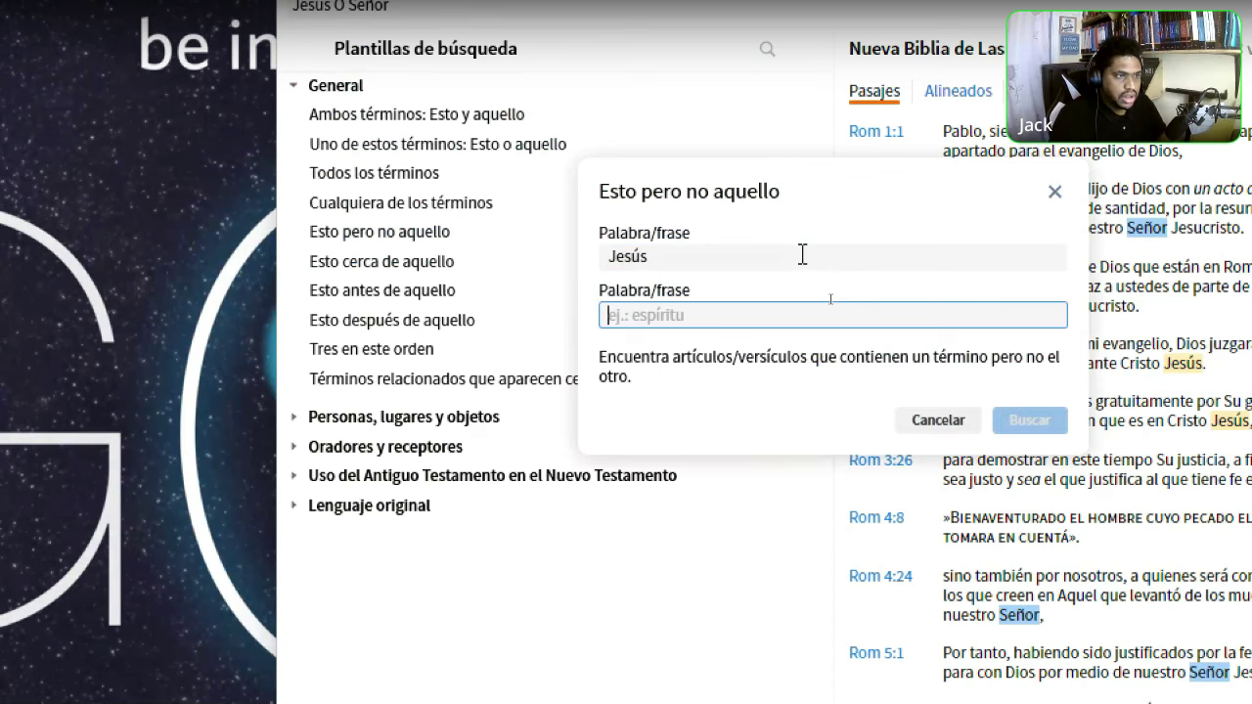
type("Se")
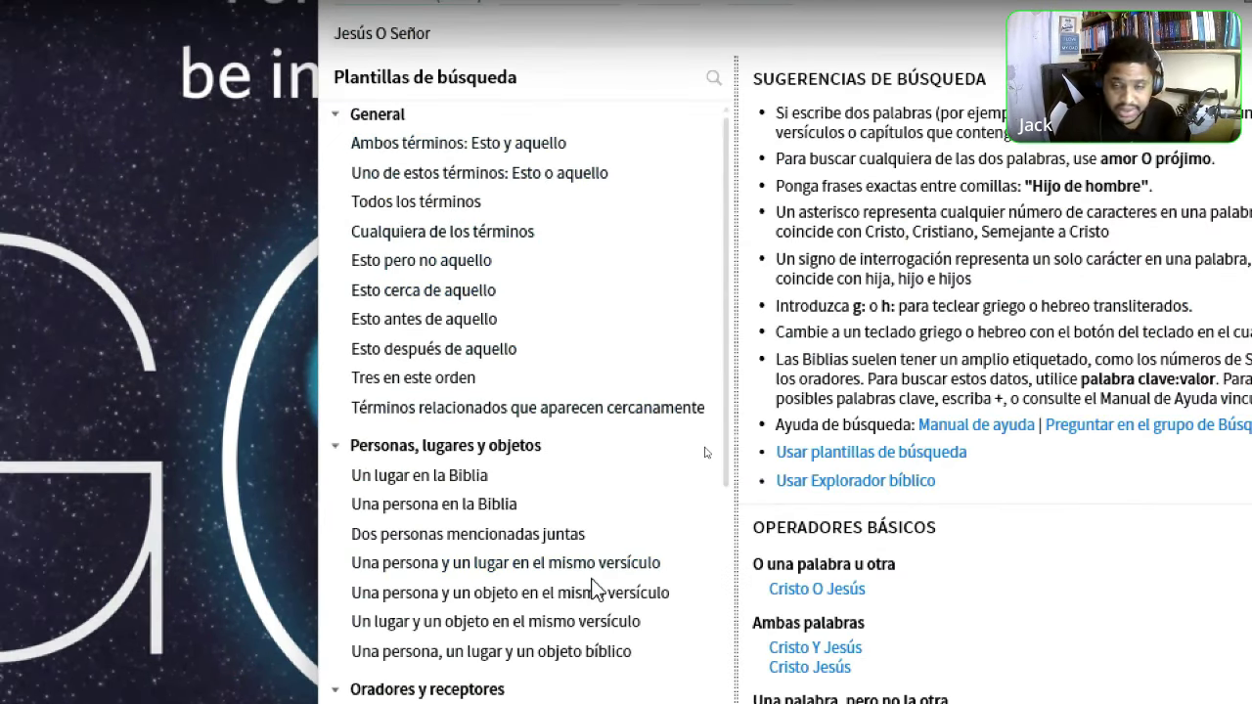
Collapse the General templates and run the Una persona en la Biblia search for Jesucristo
left_click(336, 117)
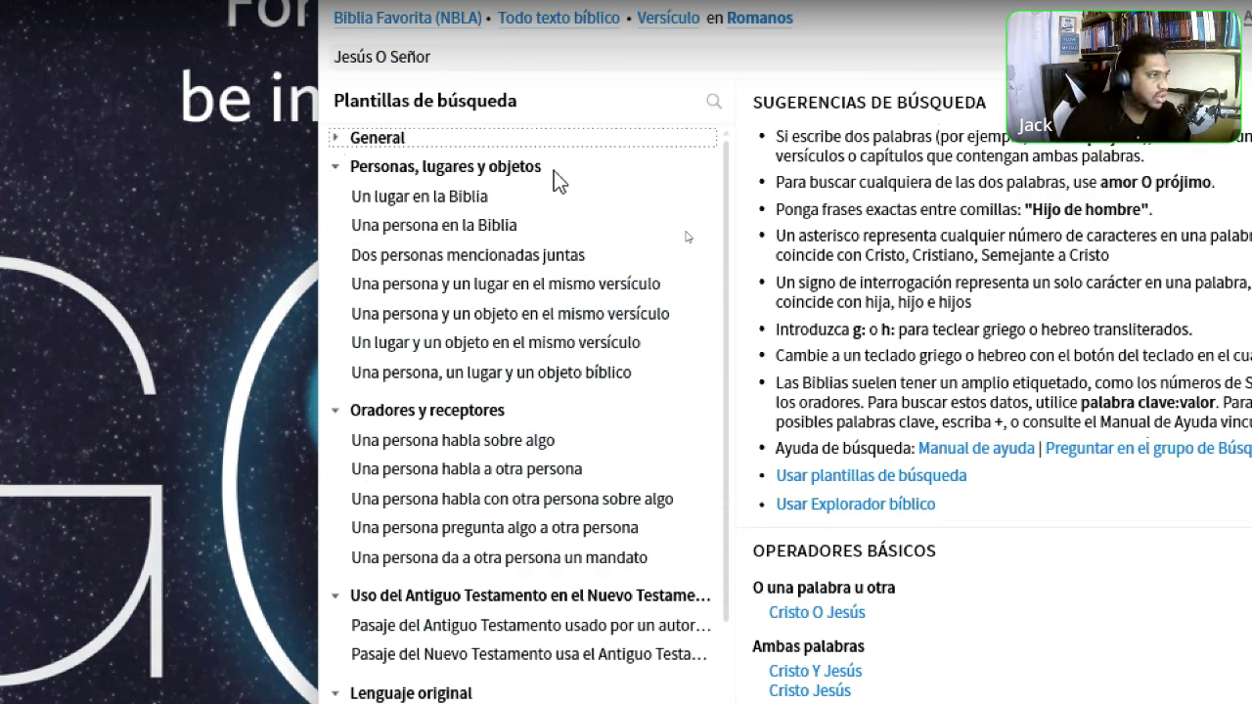
left_click(483, 229)
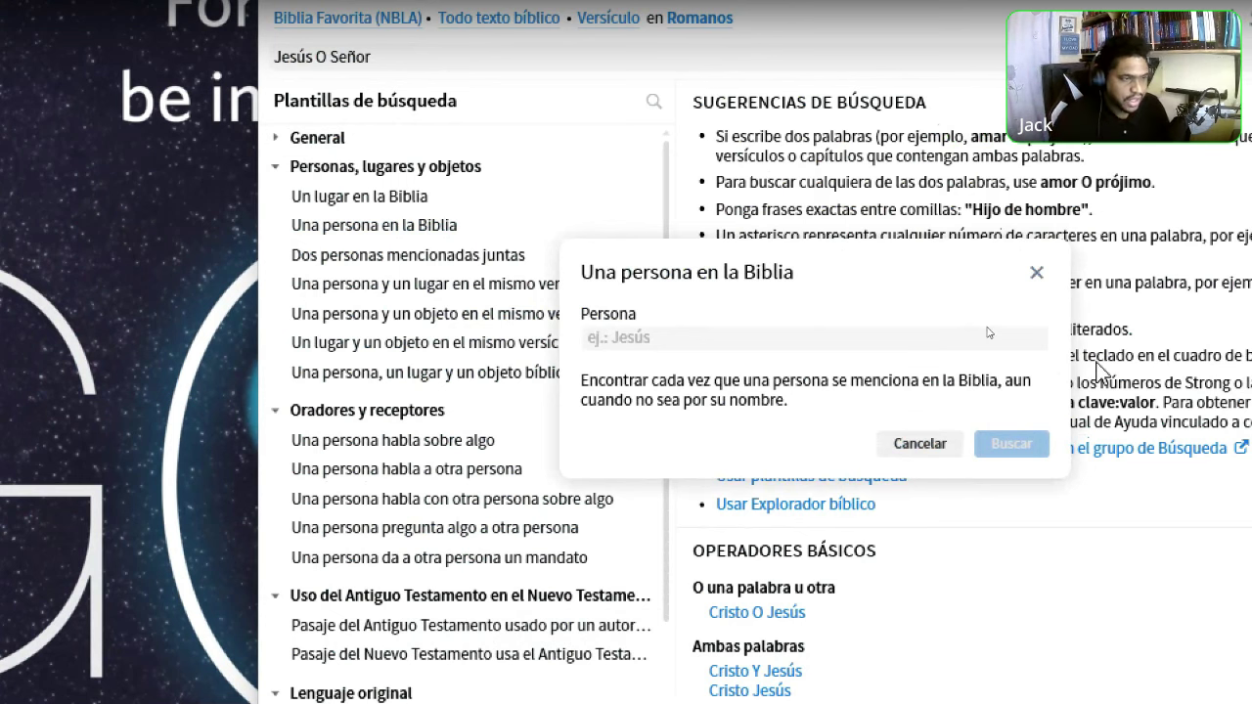
left_click(1006, 337)
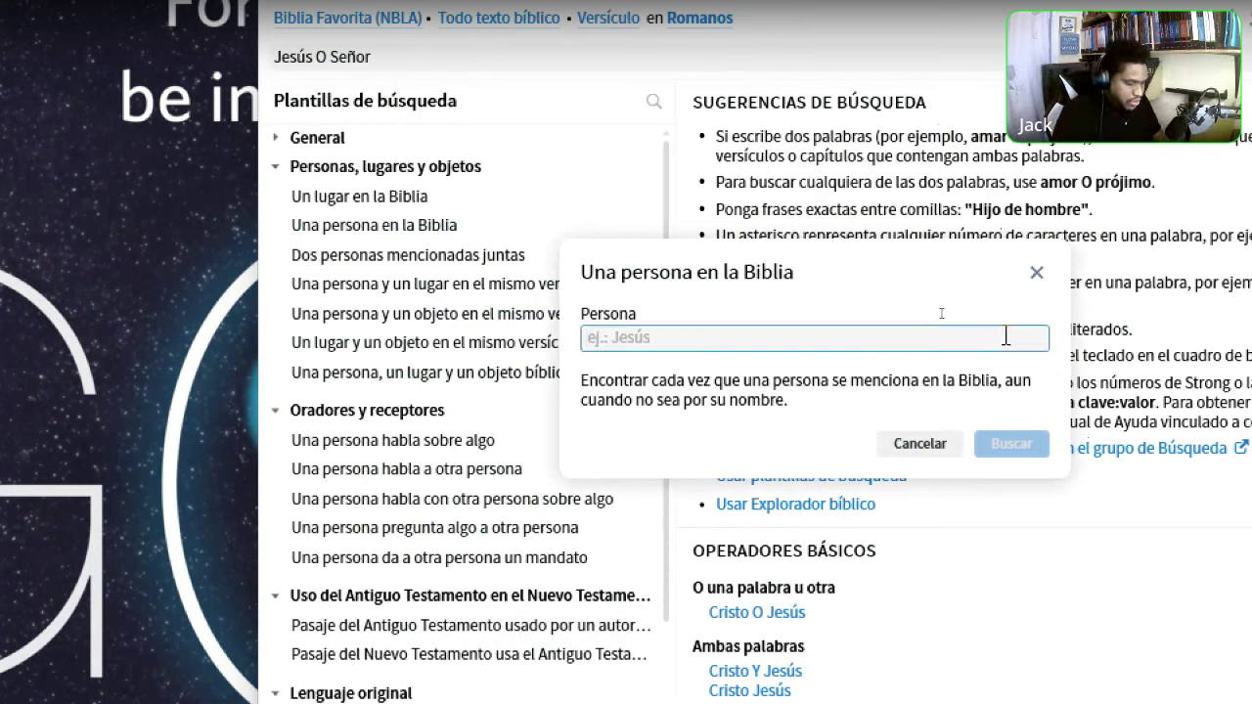
type("J")
key("BackSpace")
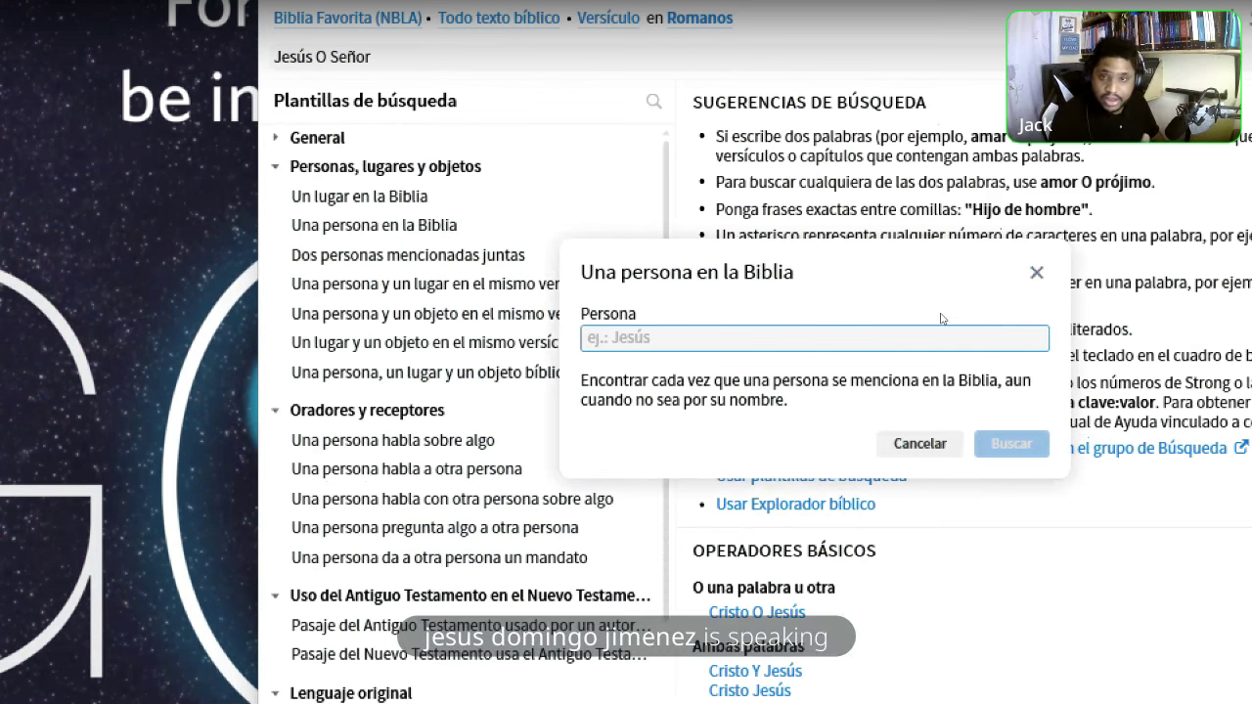
type("jesu")
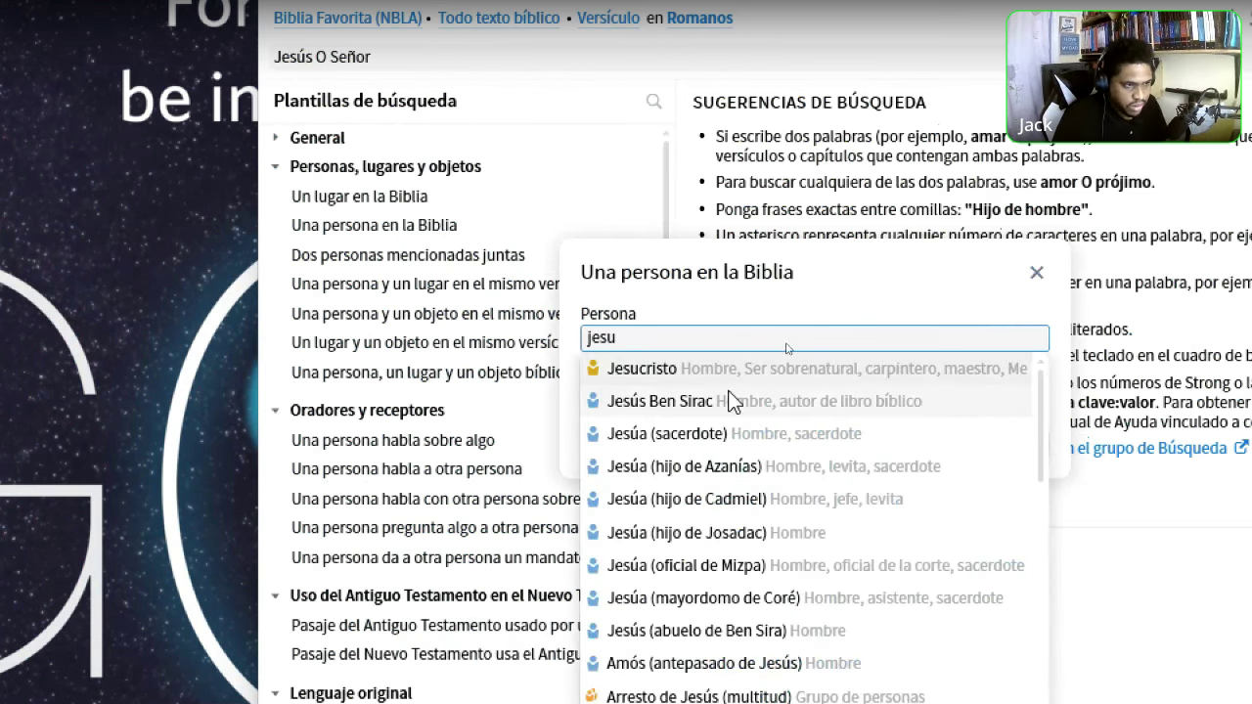
left_click(627, 371)
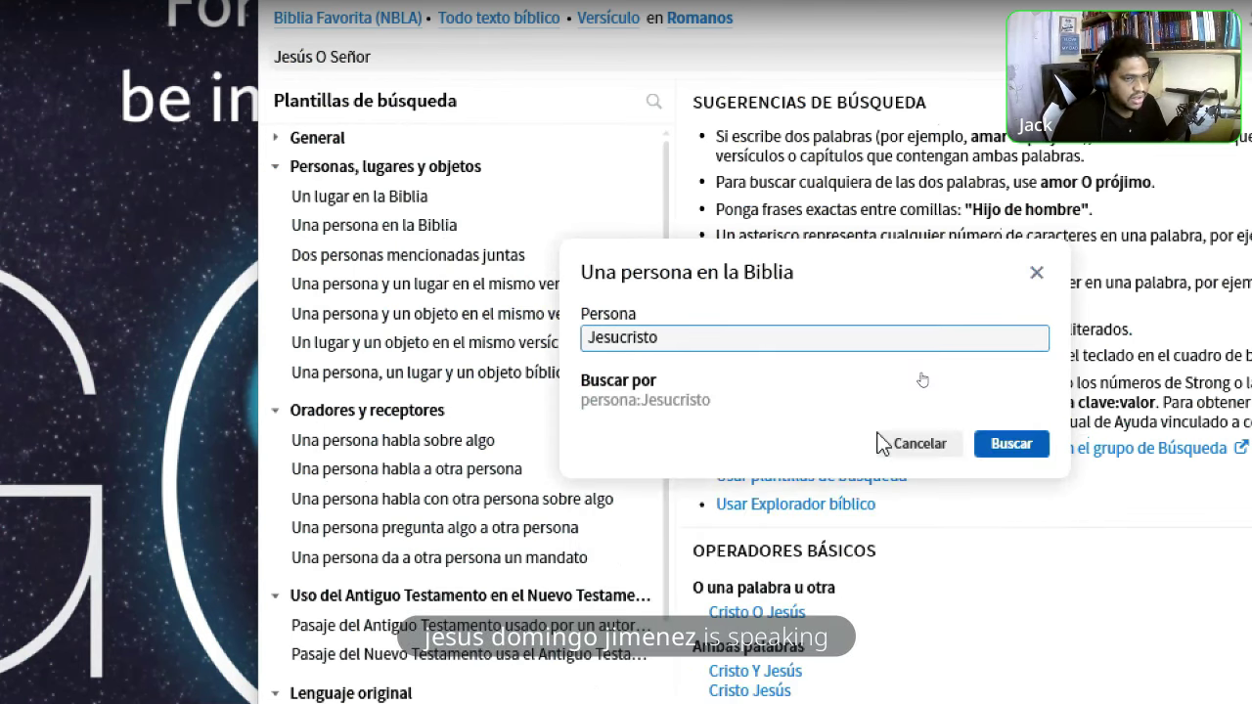
left_click(1017, 446)
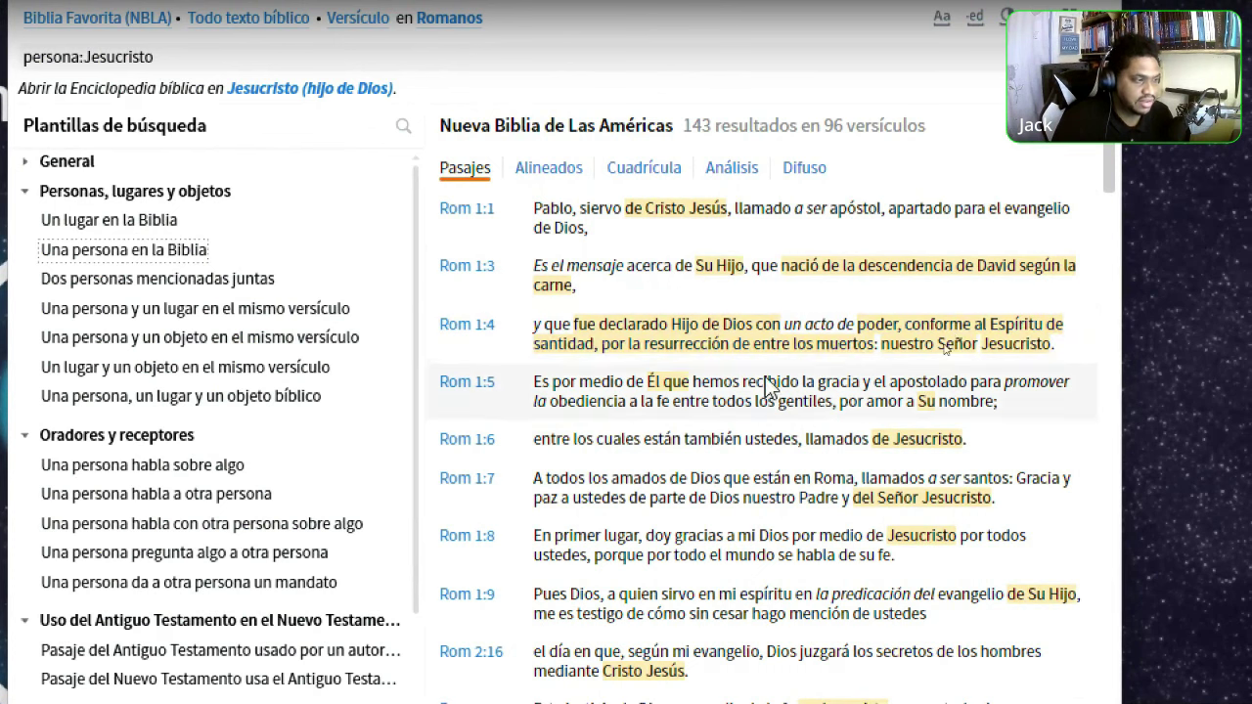
Examine which words and pronouns are highlighted as references to Jesucristo in the Romanos results
mouse_move(458, 391)
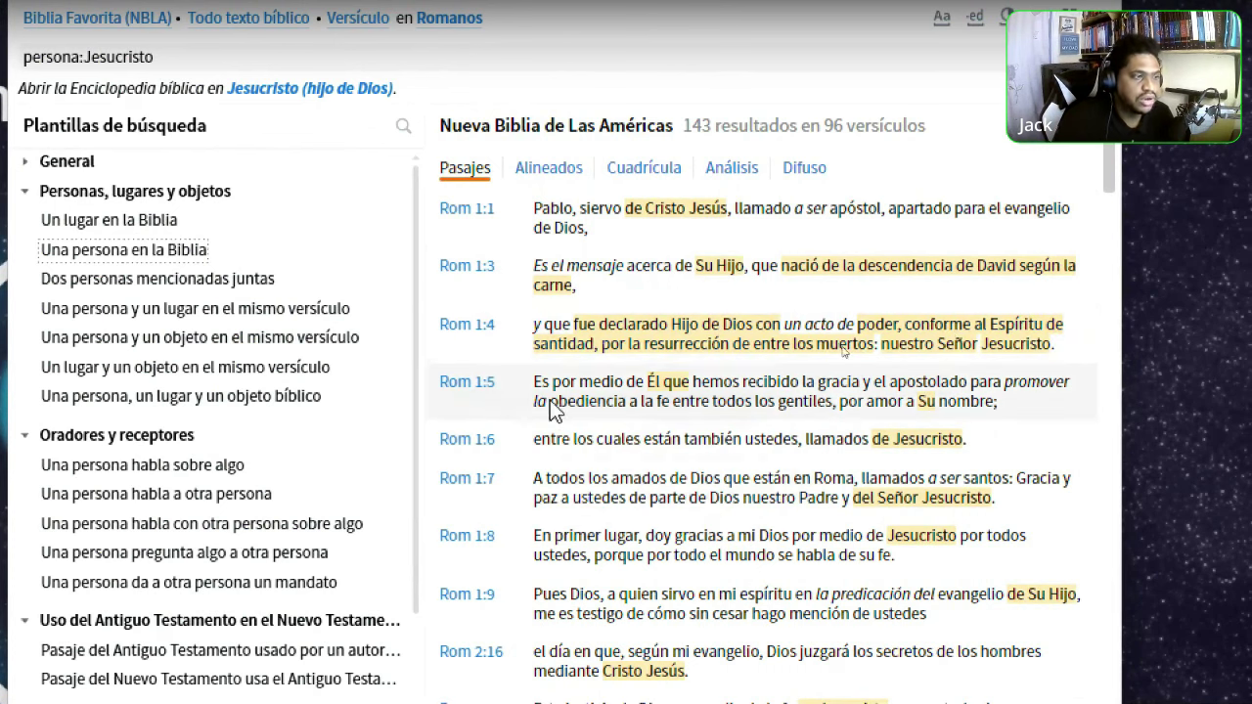
mouse_move(662, 394)
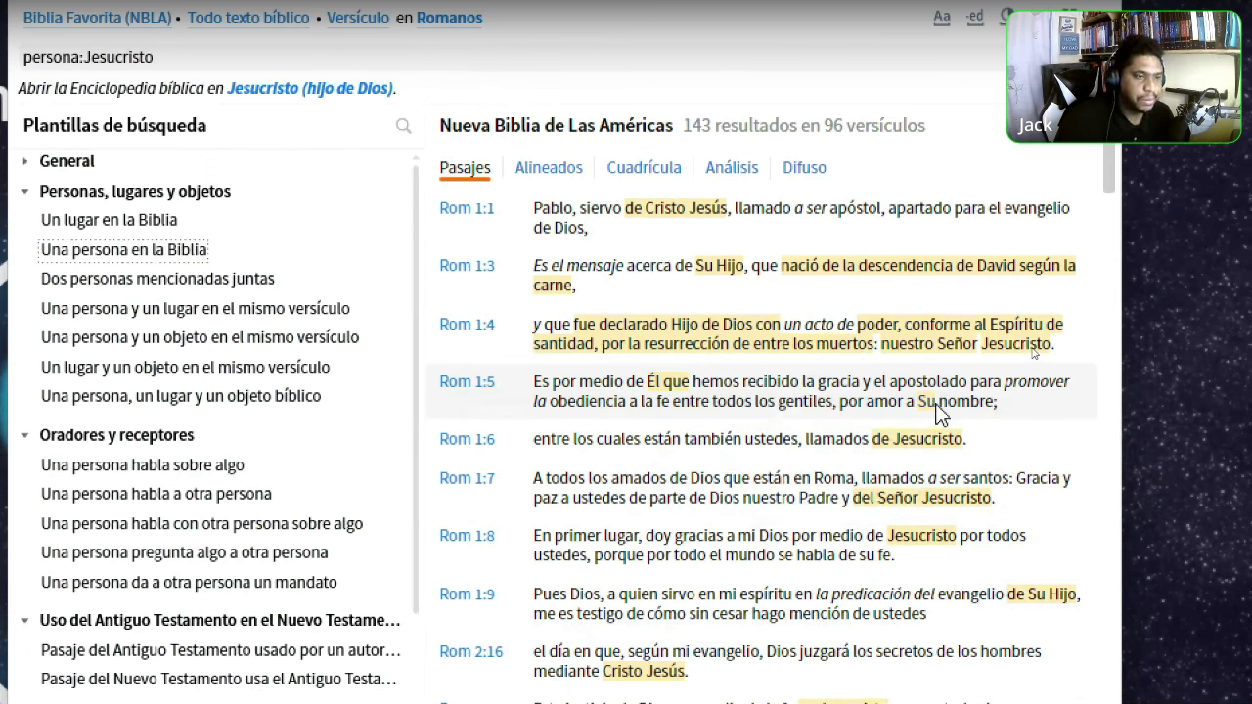
mouse_move(937, 404)
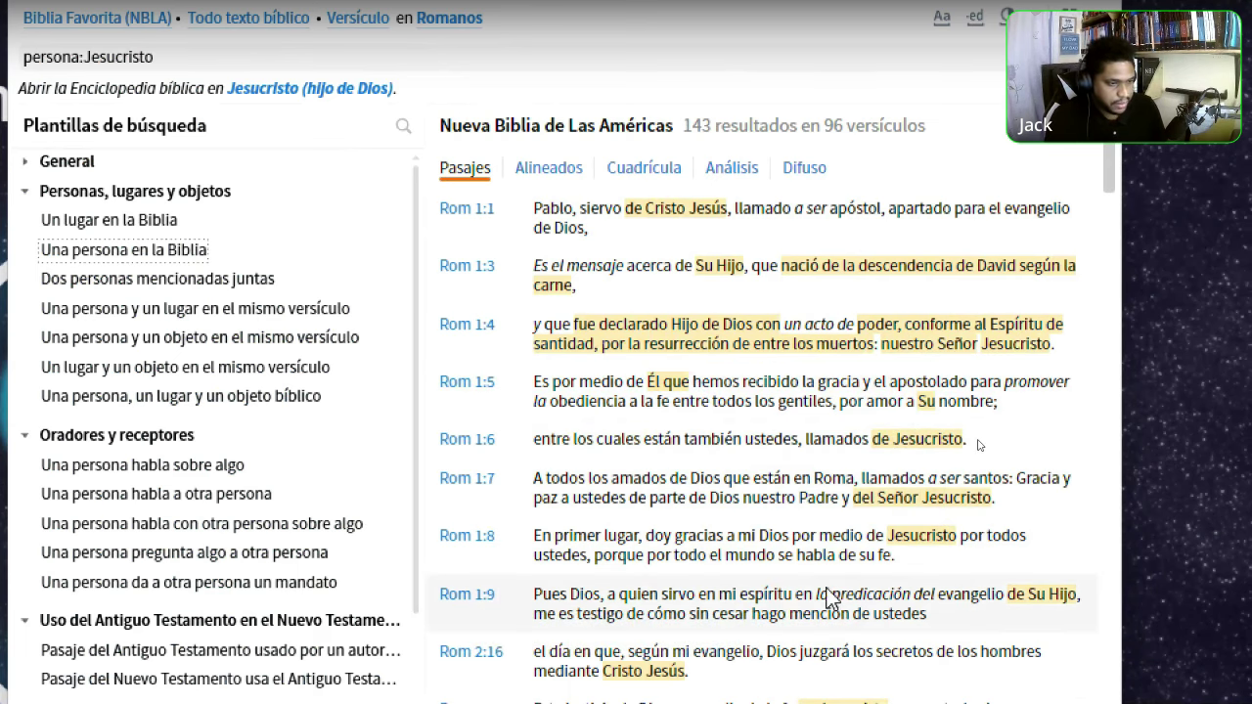
scroll(880, 616, "down", 5)
scroll(887, 621, "down", 2)
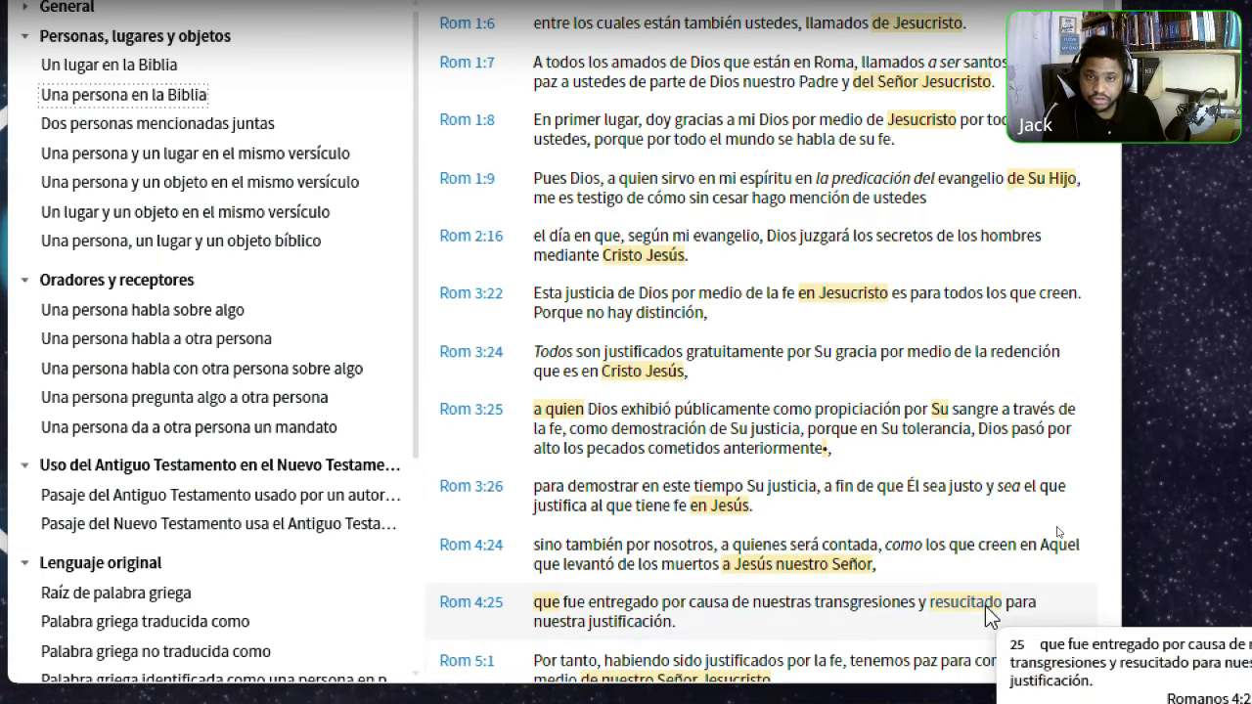
Widen the passage range of the Jesucristo person search to Toda la Biblia
scroll(802, 97, "up", 3)
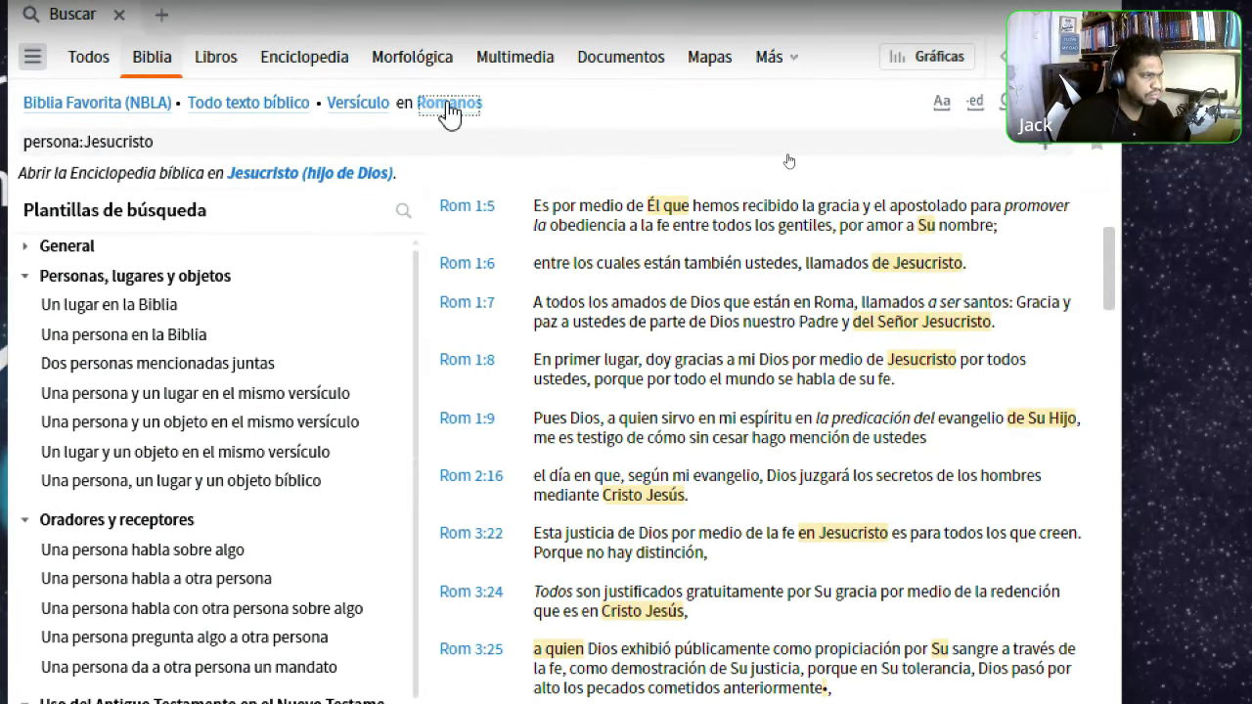
left_click(446, 93)
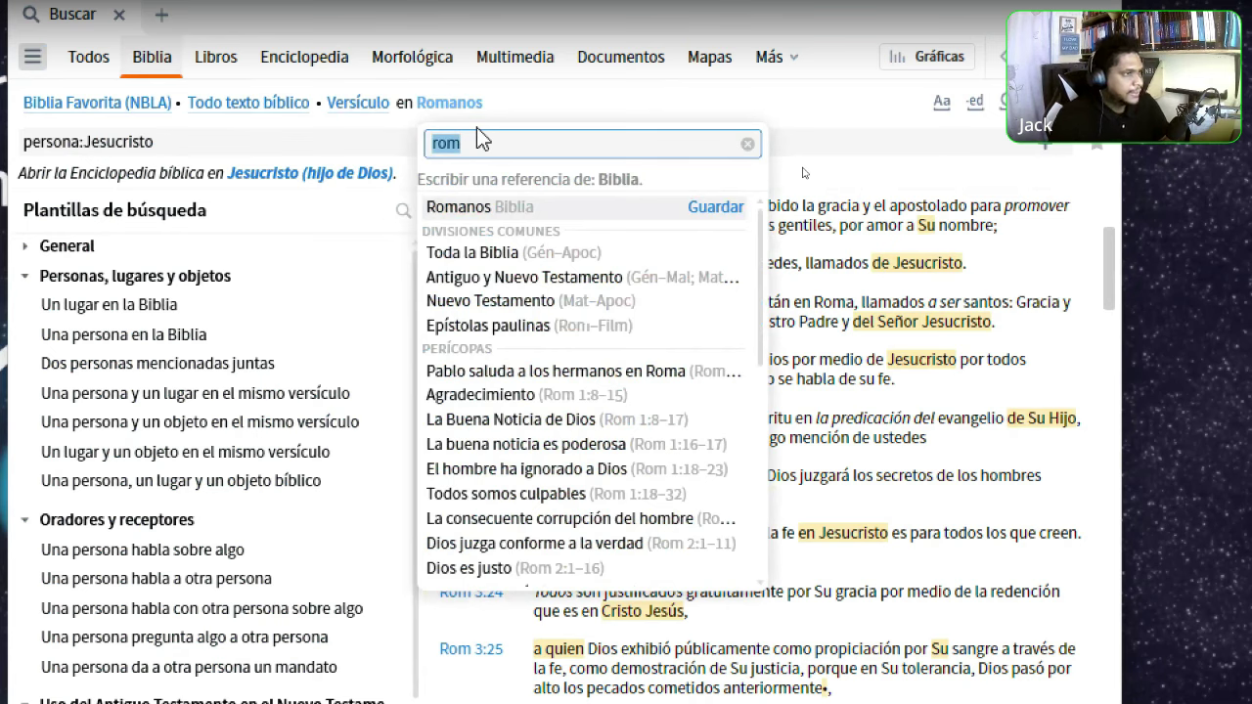
left_click(494, 258)
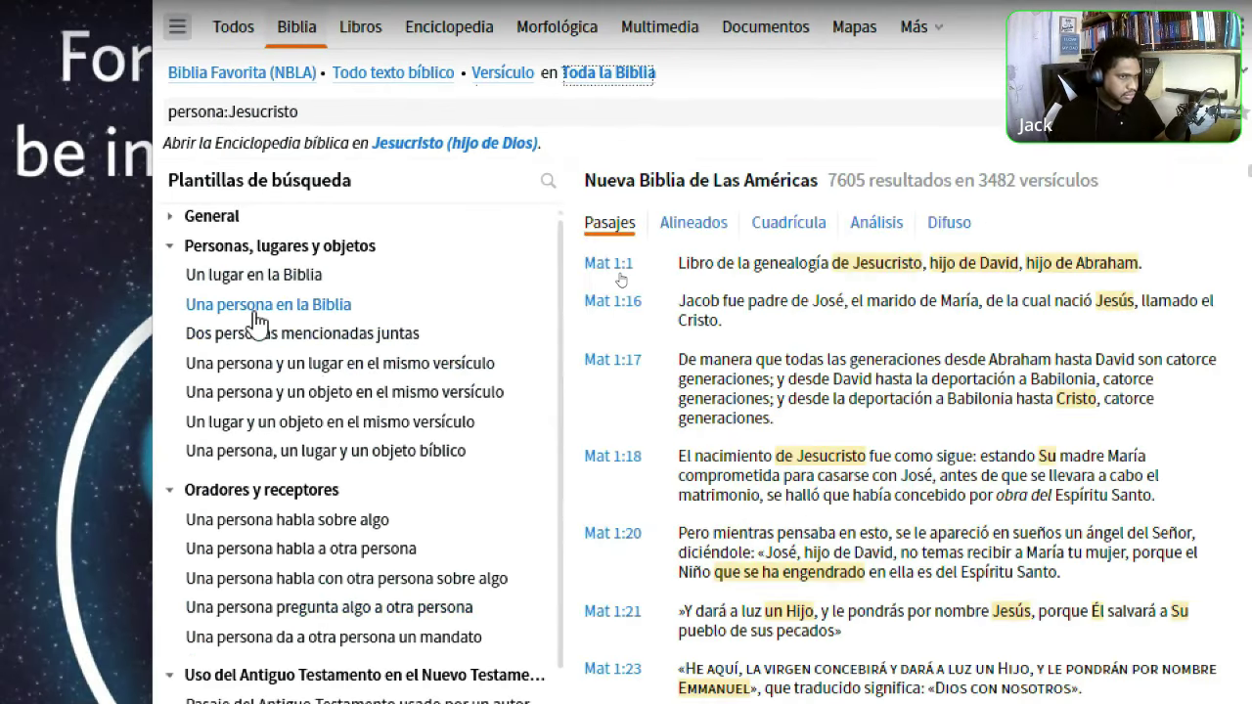
Run the Una persona en la Biblia template search for Moisés
left_click(256, 307)
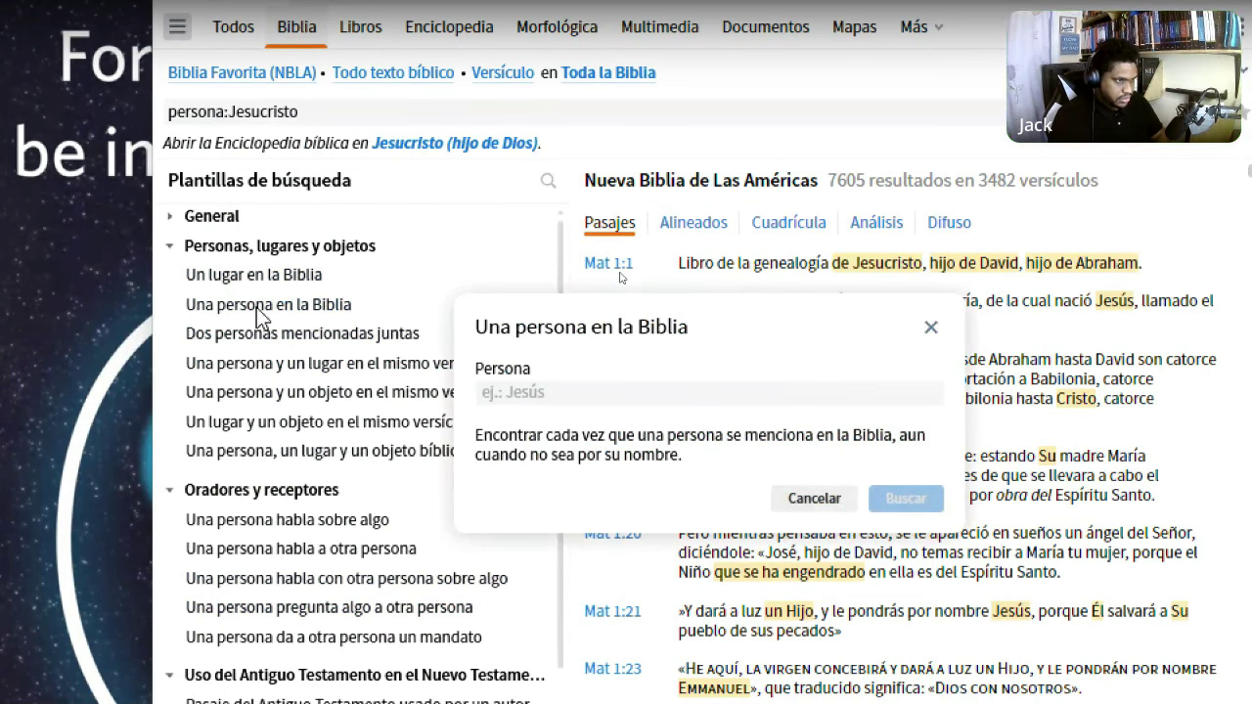
left_click(840, 393)
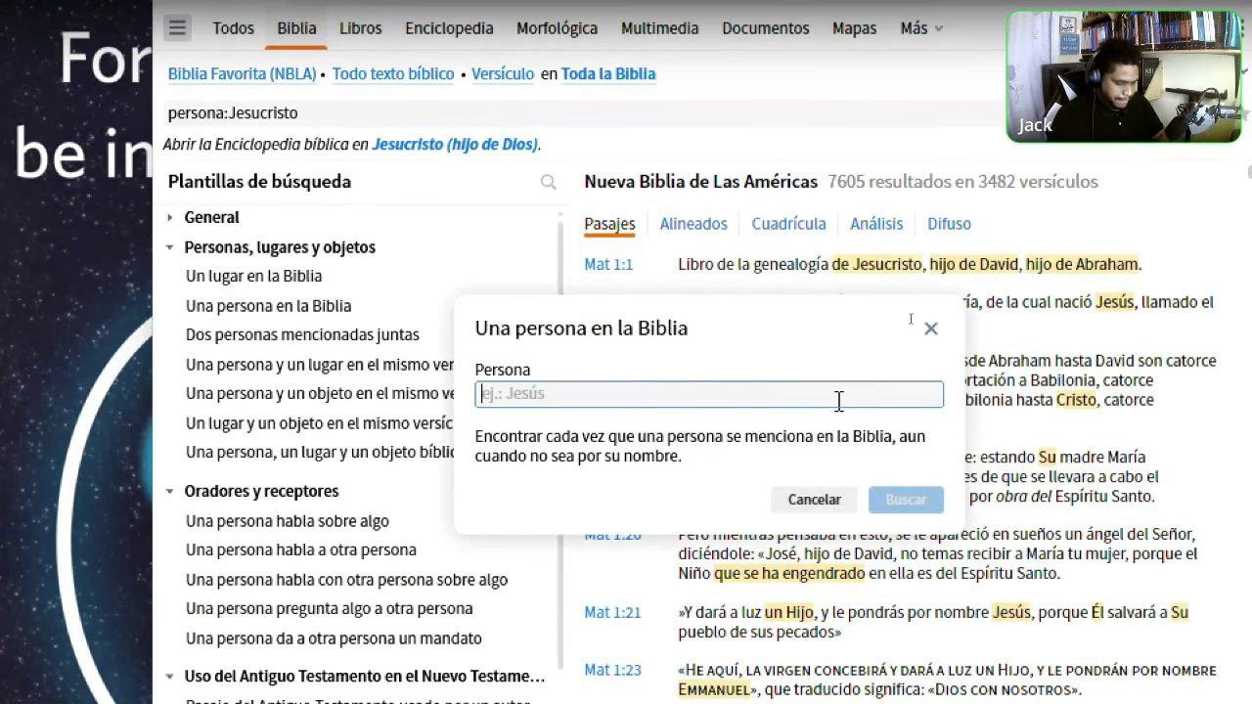
type("Moise")
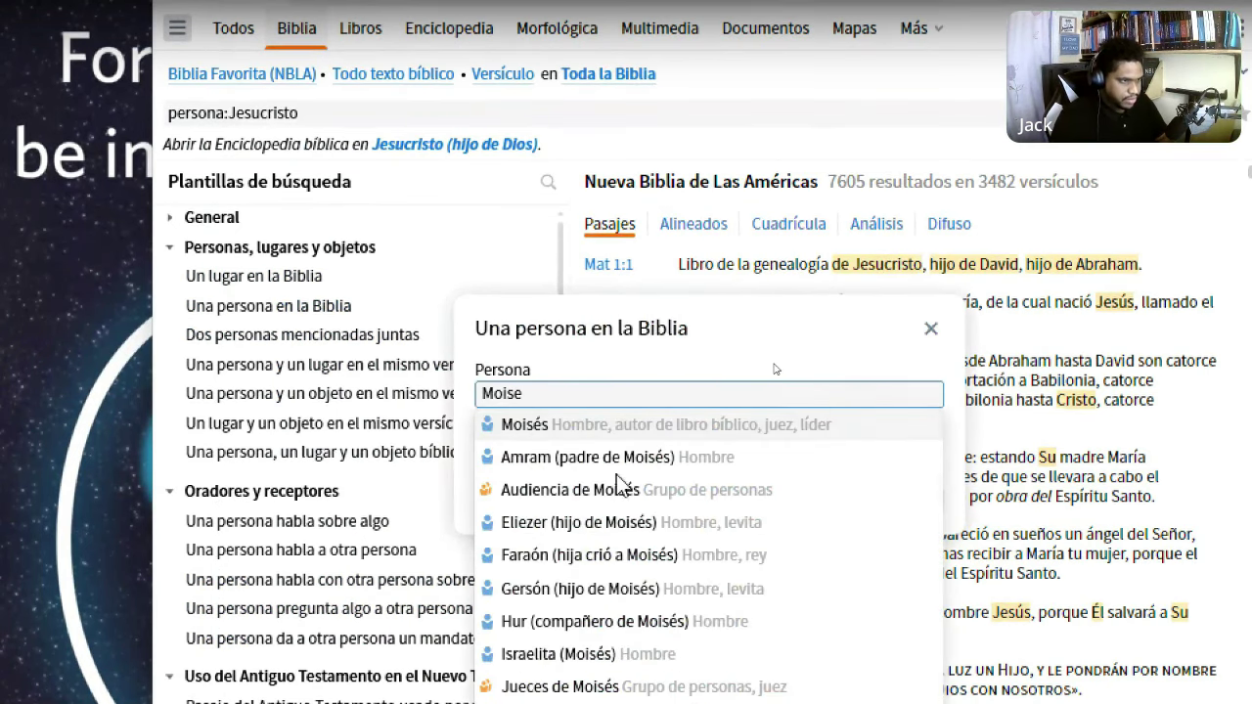
left_click(543, 423)
left_click(900, 499)
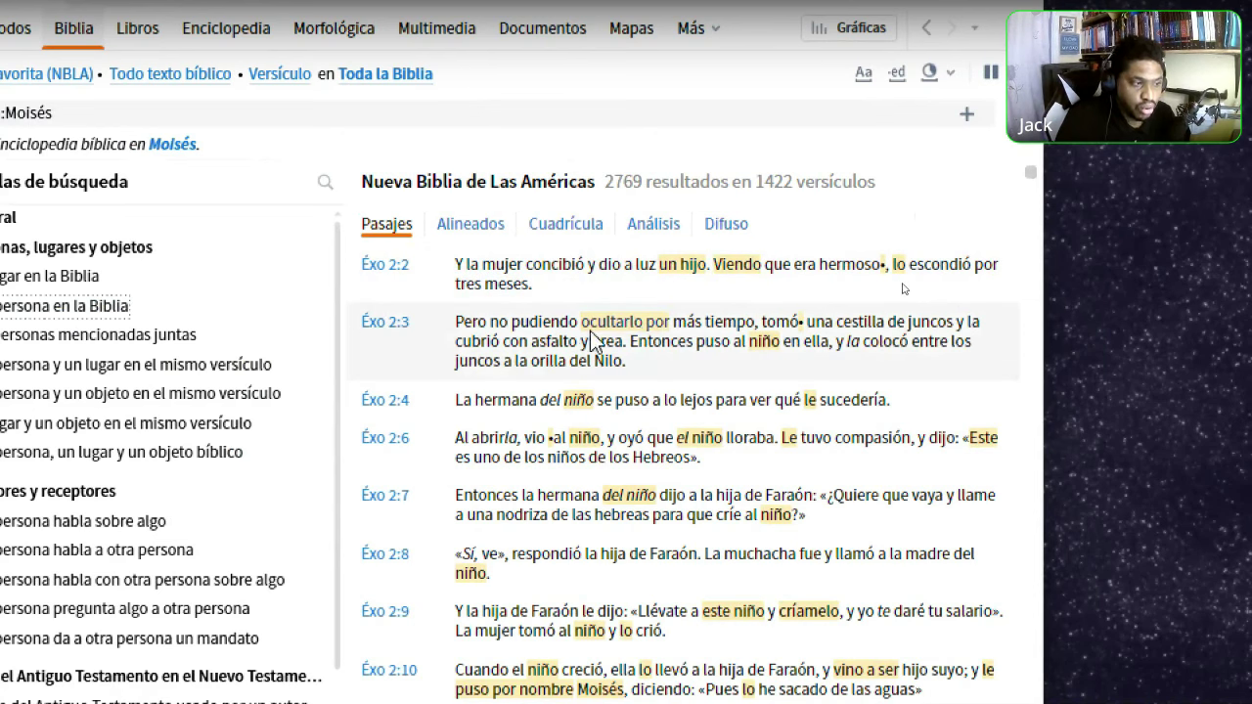
Read through the Éxodo results, checking the highlighted nouns, pronouns and verbs that refer to Moisés
mouse_move(604, 339)
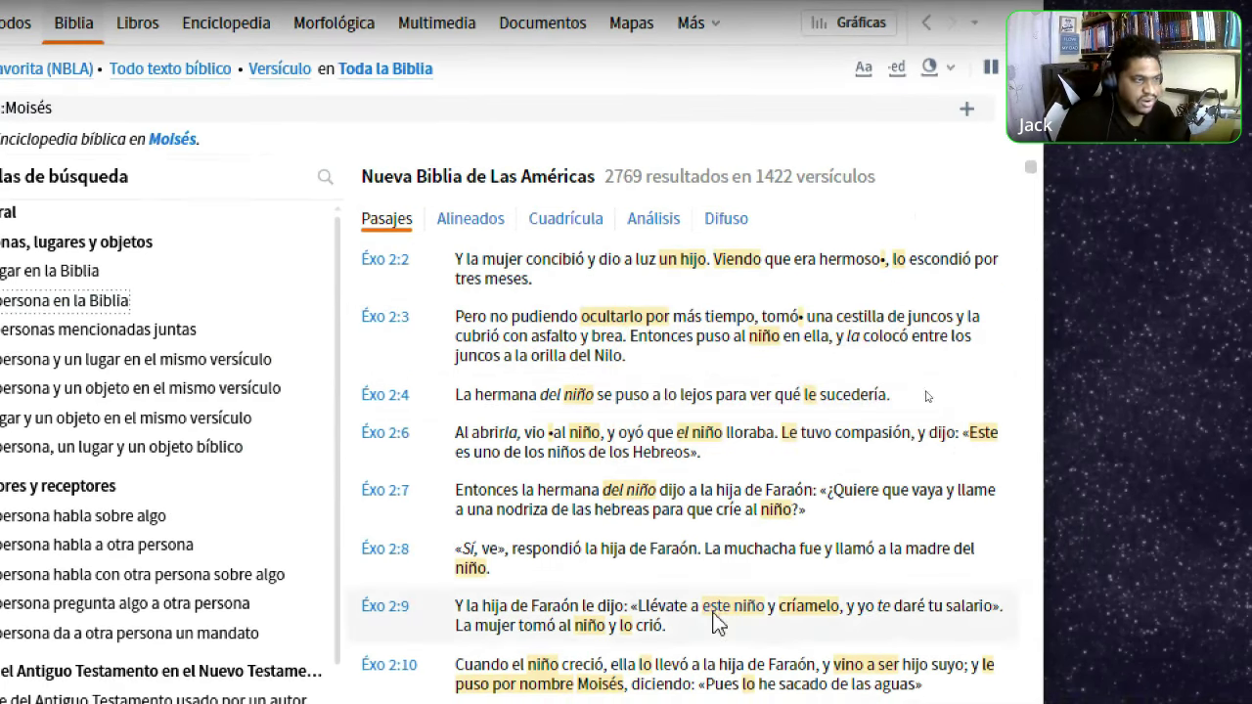
mouse_move(588, 406)
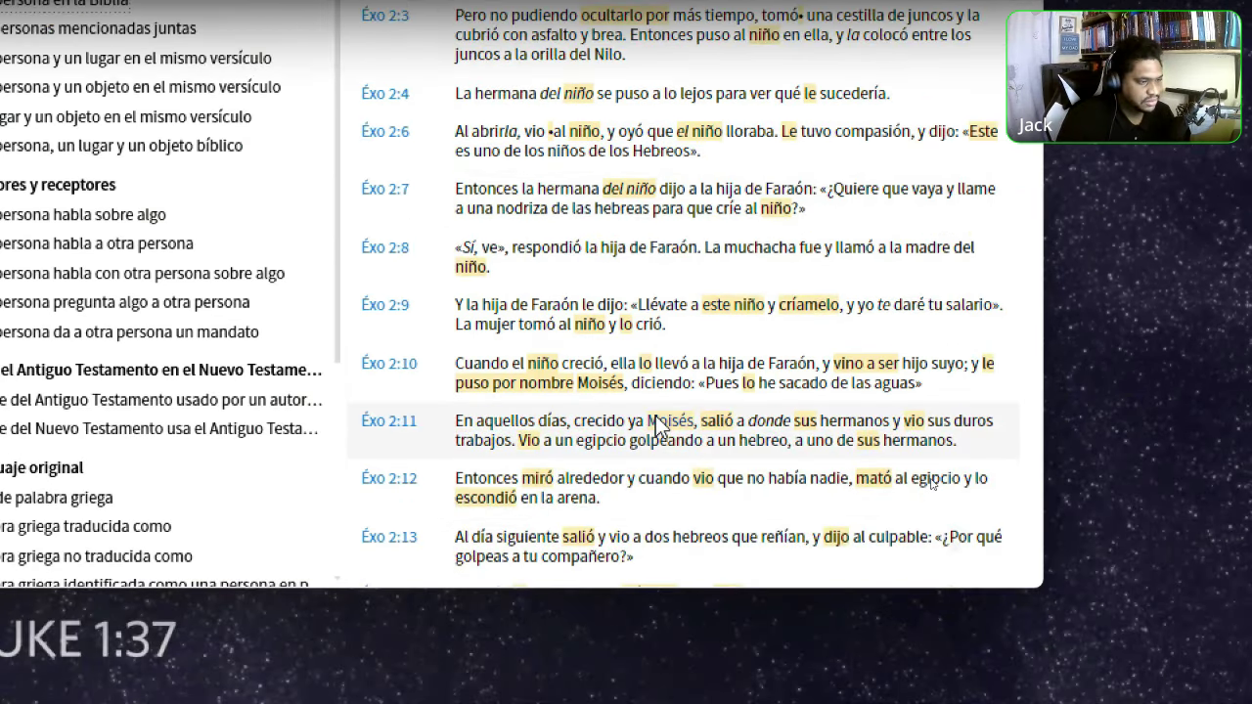
scroll(655, 427, "down", 5)
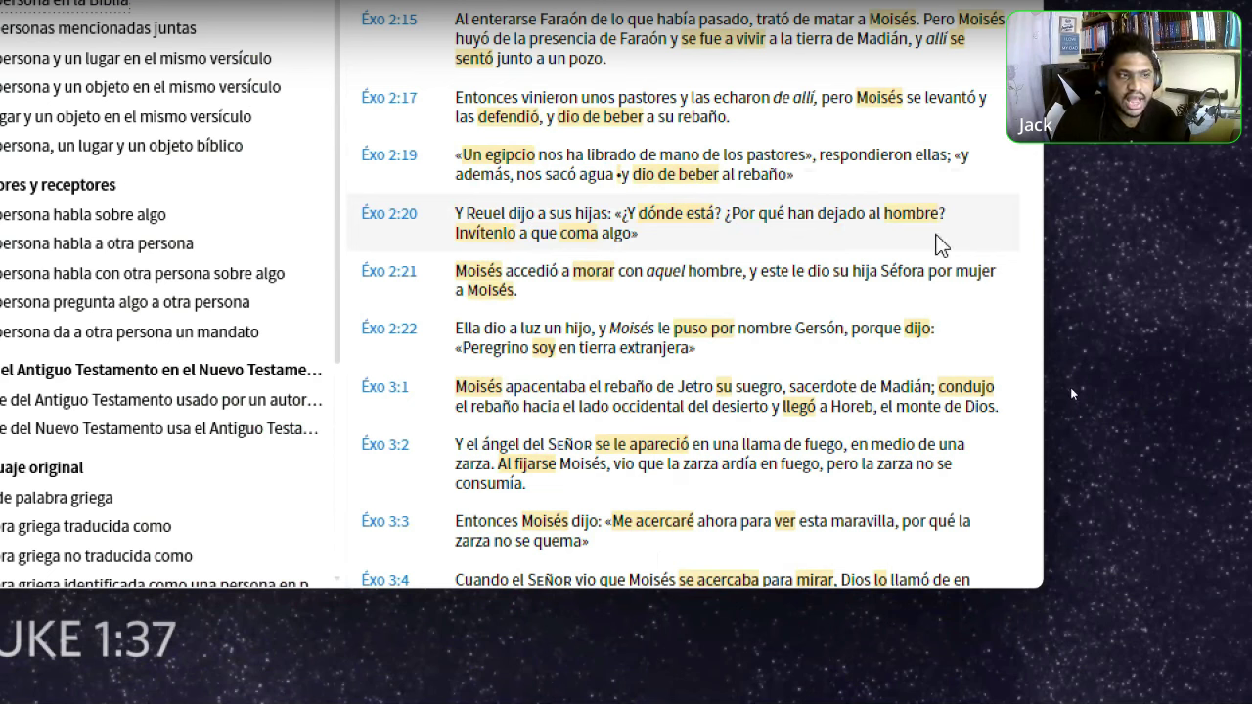
mouse_move(919, 225)
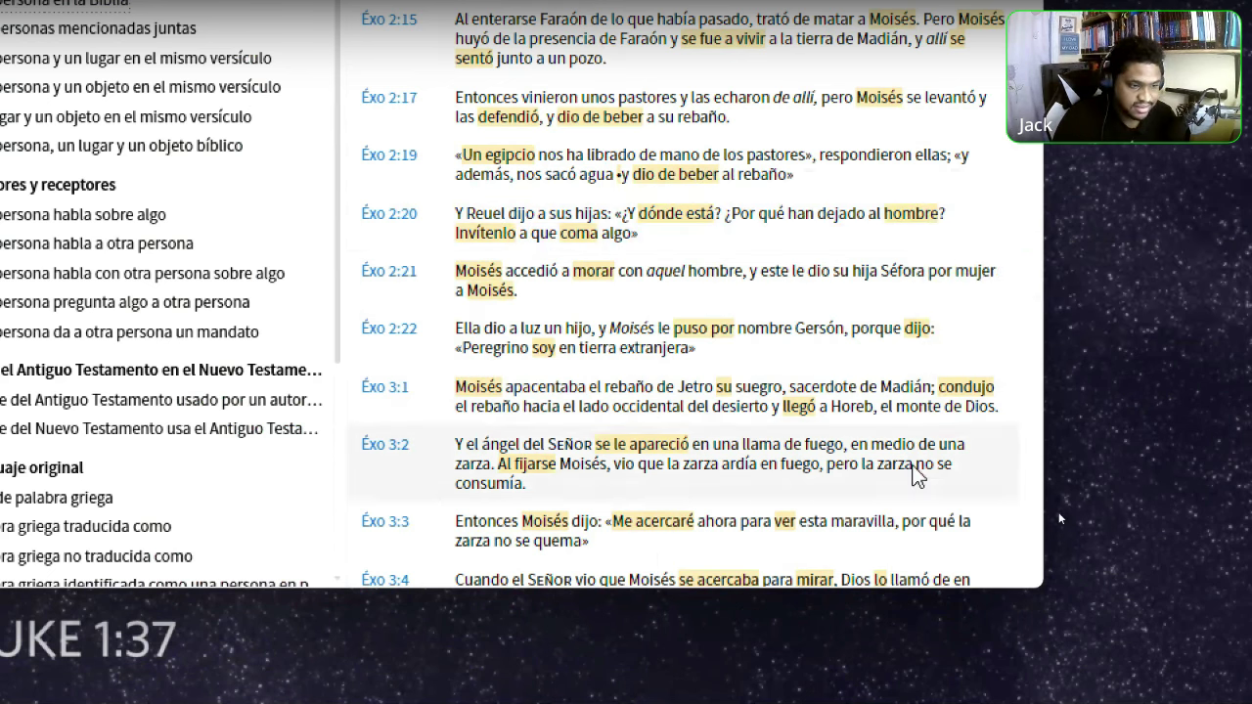
scroll(849, 375, "down", 2)
scroll(849, 375, "down", 6)
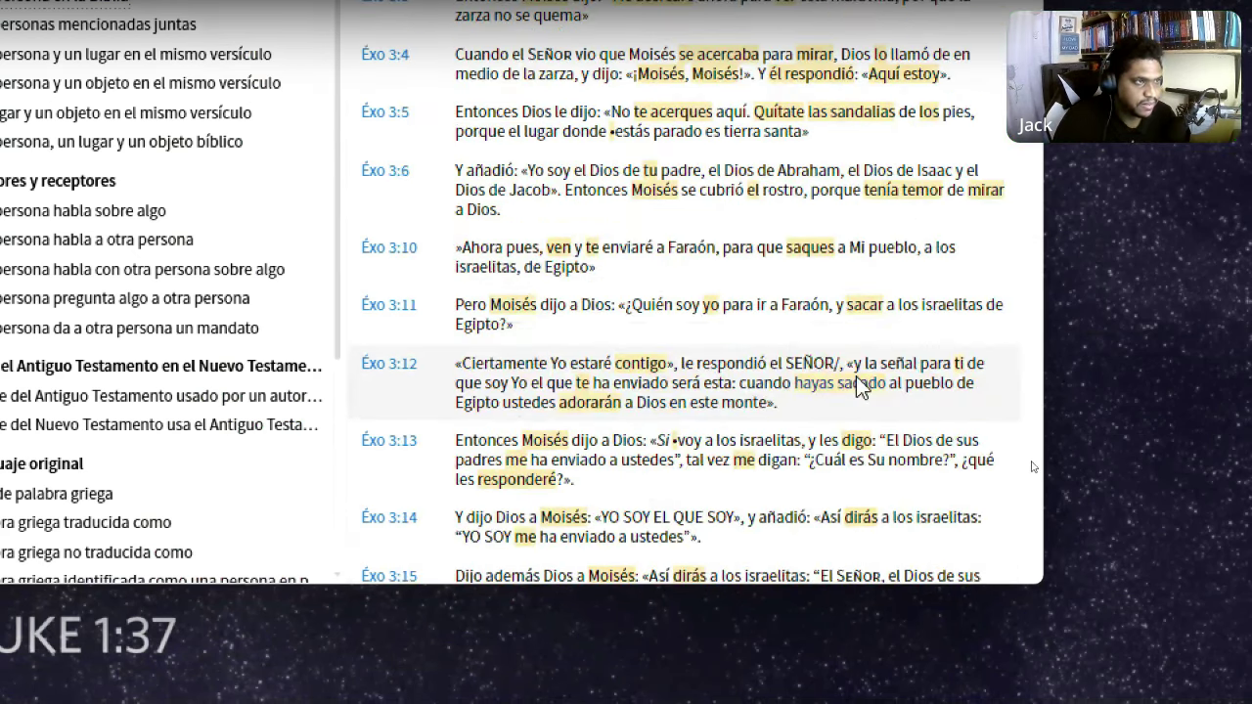
scroll(856, 377, "up", 18)
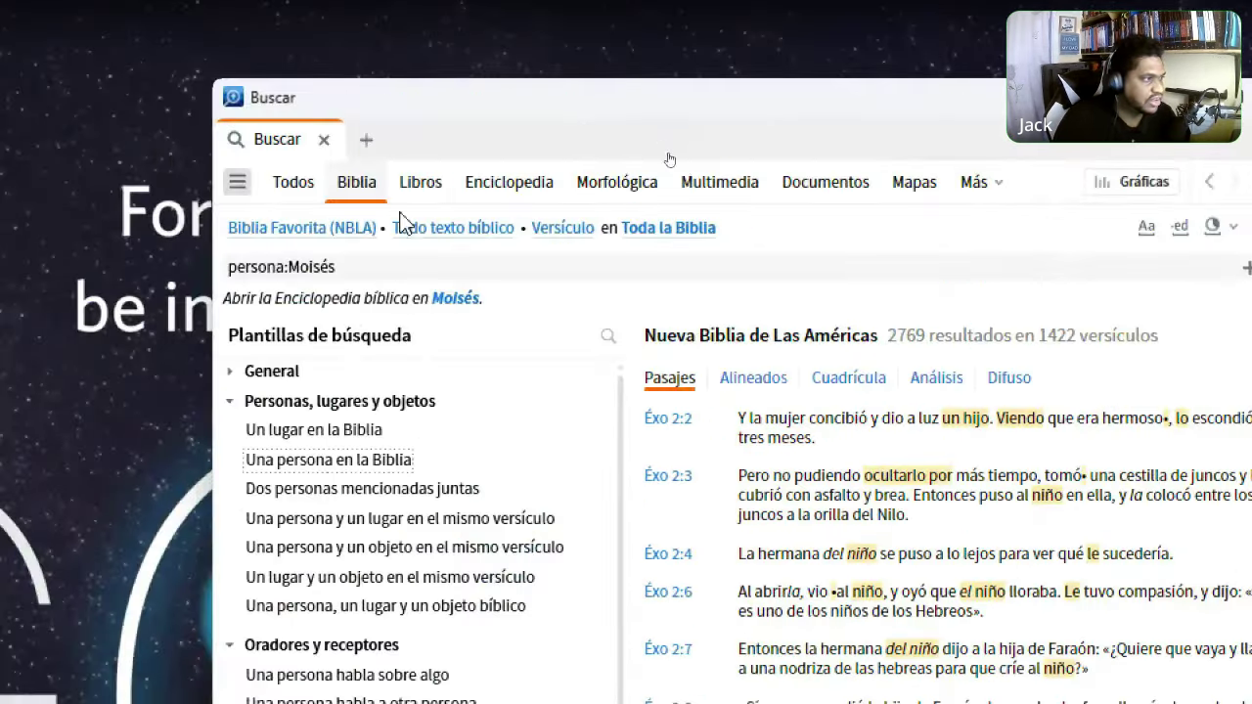
Open the Nueva Biblia de Las Américas in a new tab beside the search and go to Éxodo 2:2
left_click(231, 270)
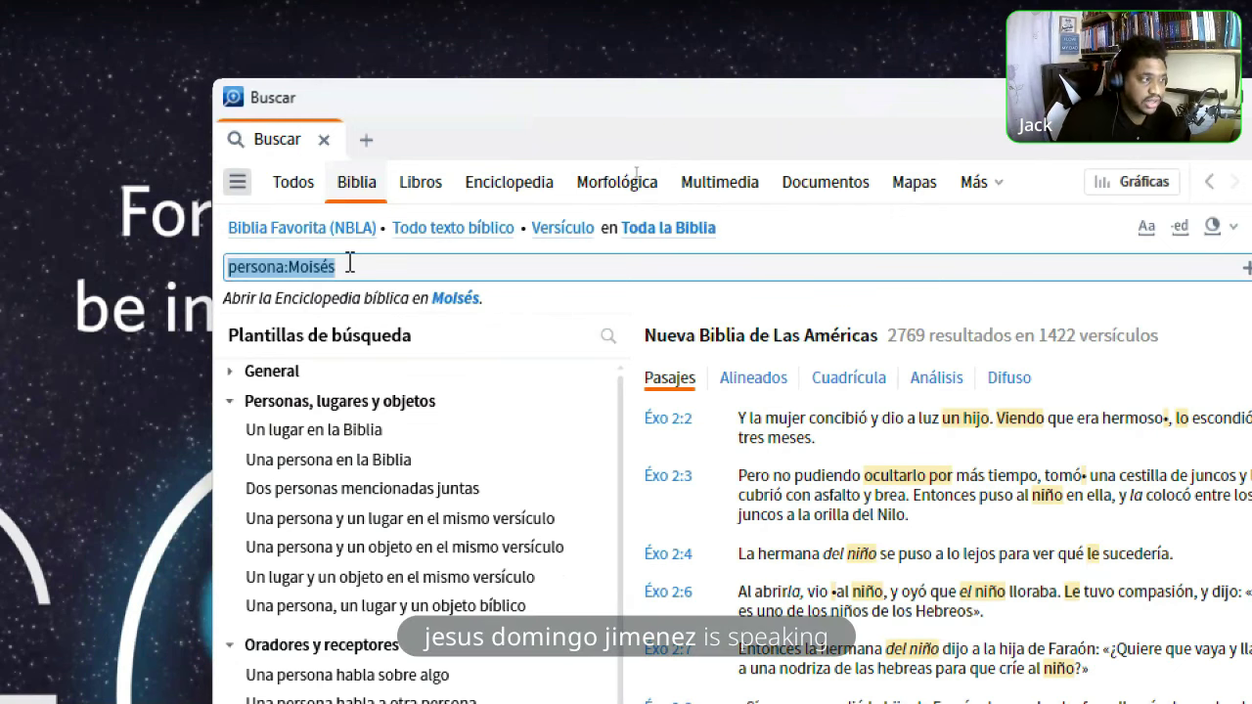
left_click(377, 143)
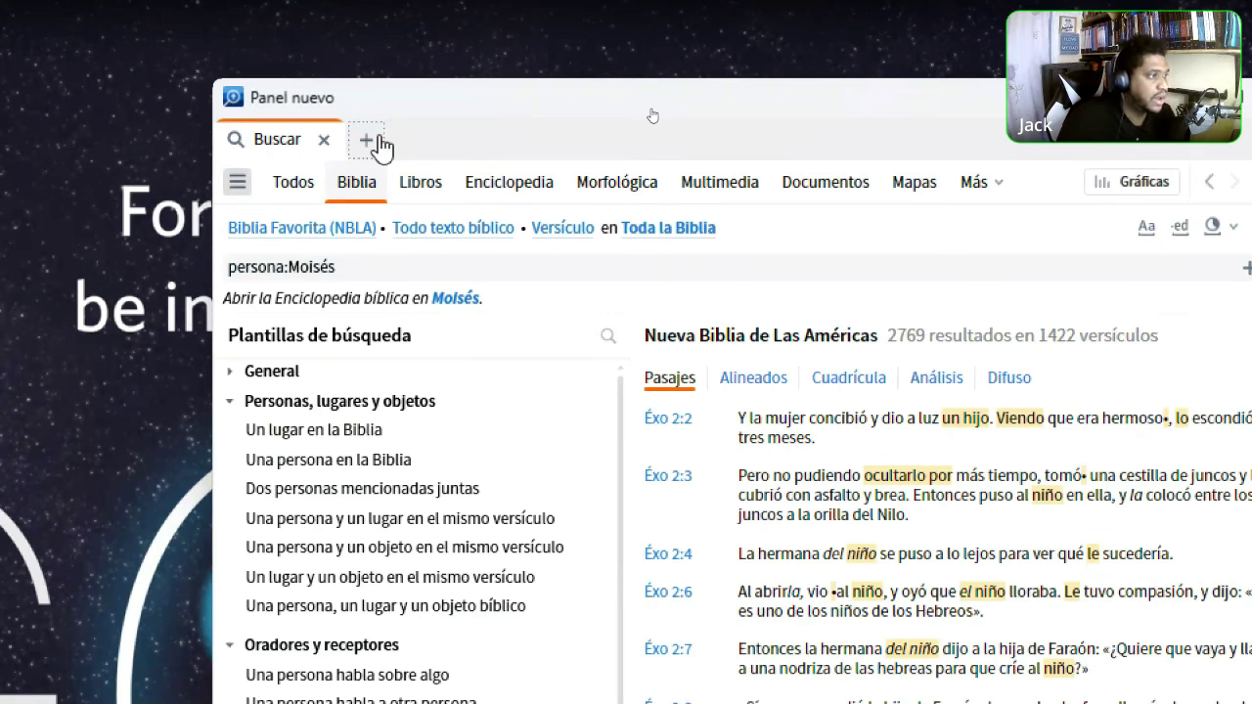
left_click(259, 299)
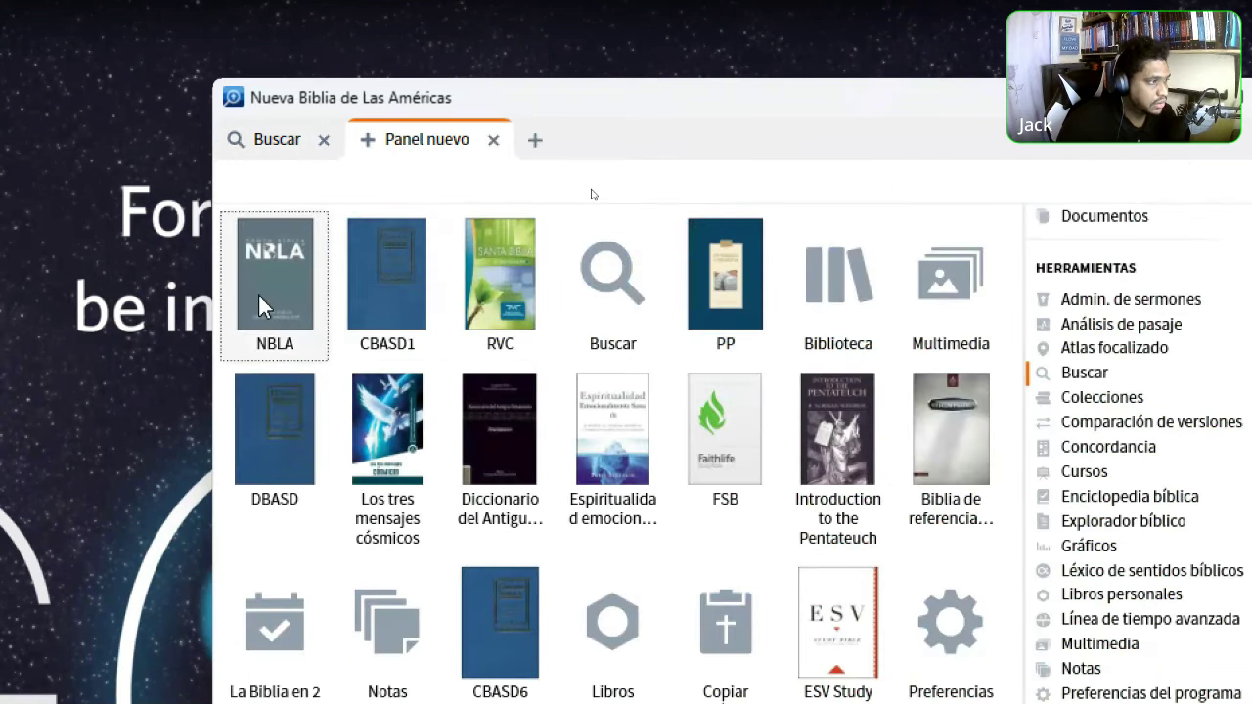
left_click(245, 139)
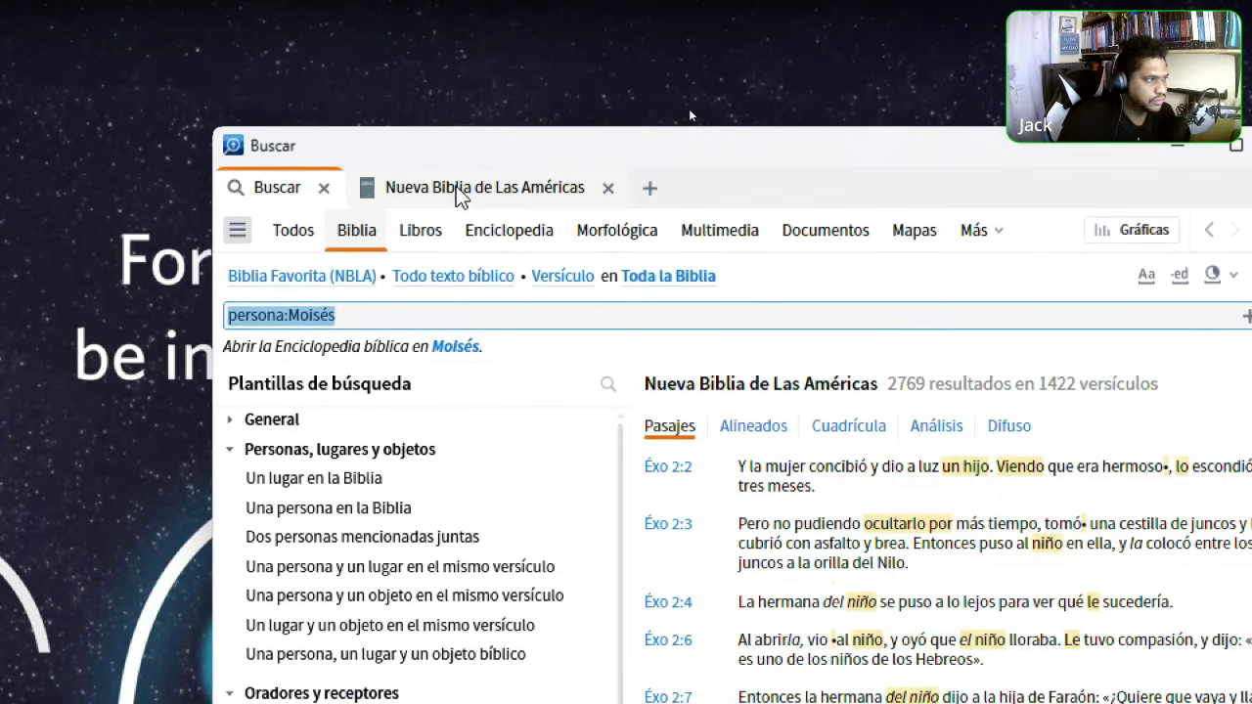
left_click(460, 190)
type("exo ")
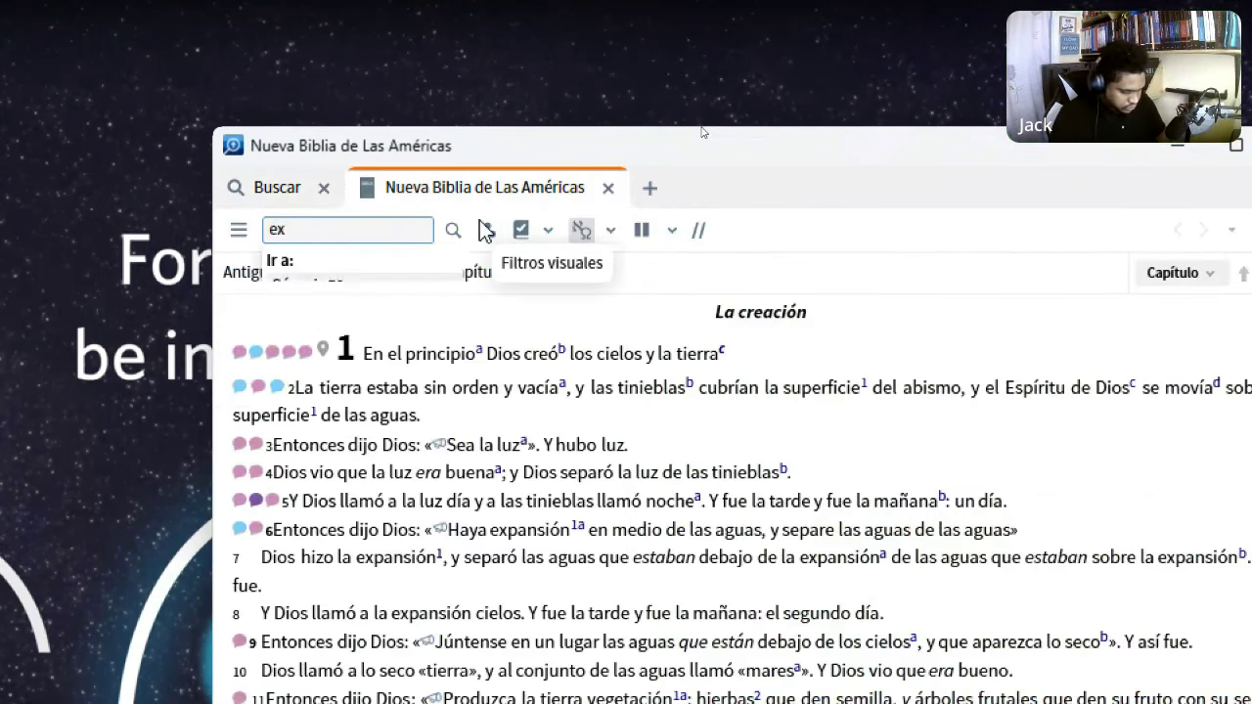
type("2:2")
key("Return")
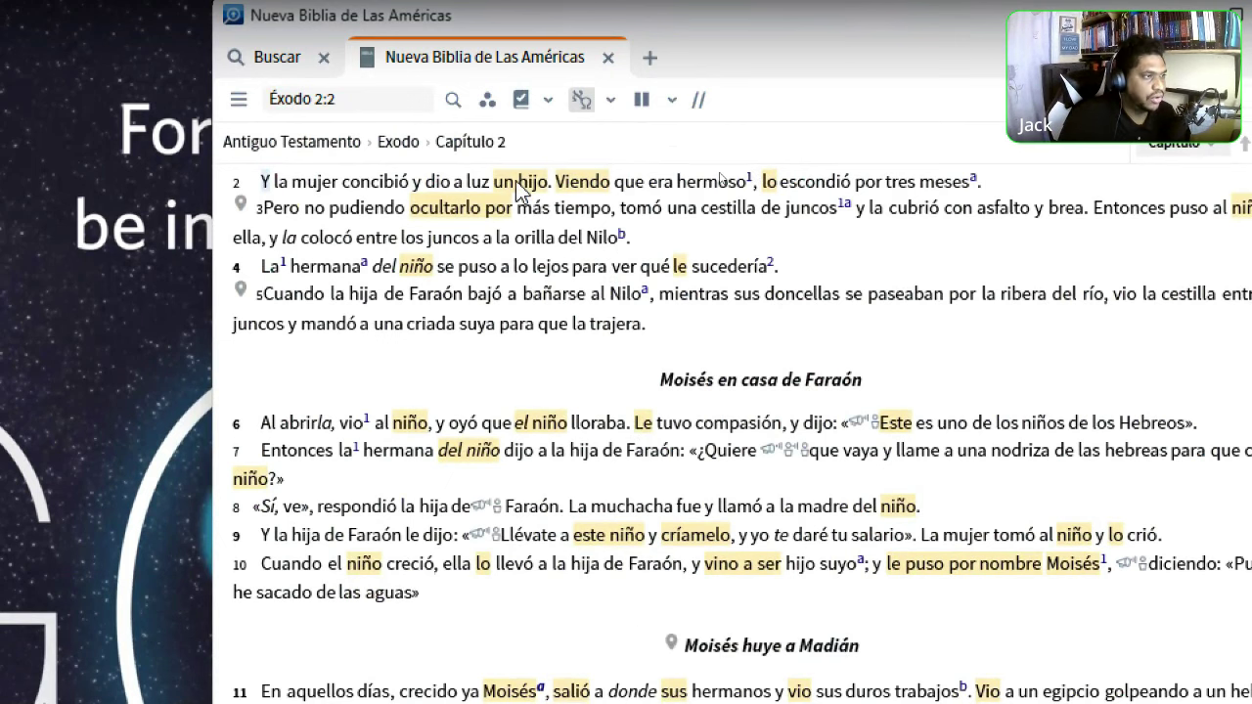
Inspect the tagging of the word hijo in Éxodo 2:2, including its lemma, sense and the person Moisés
right_click(542, 186)
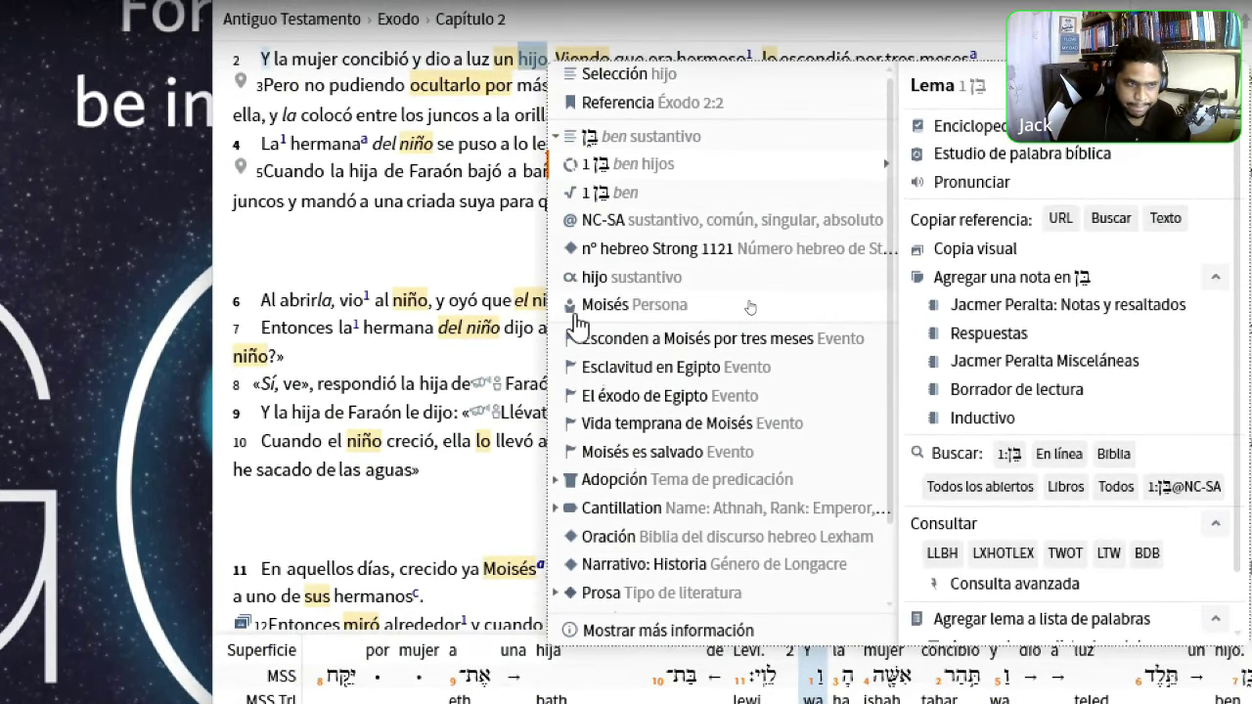
mouse_move(620, 316)
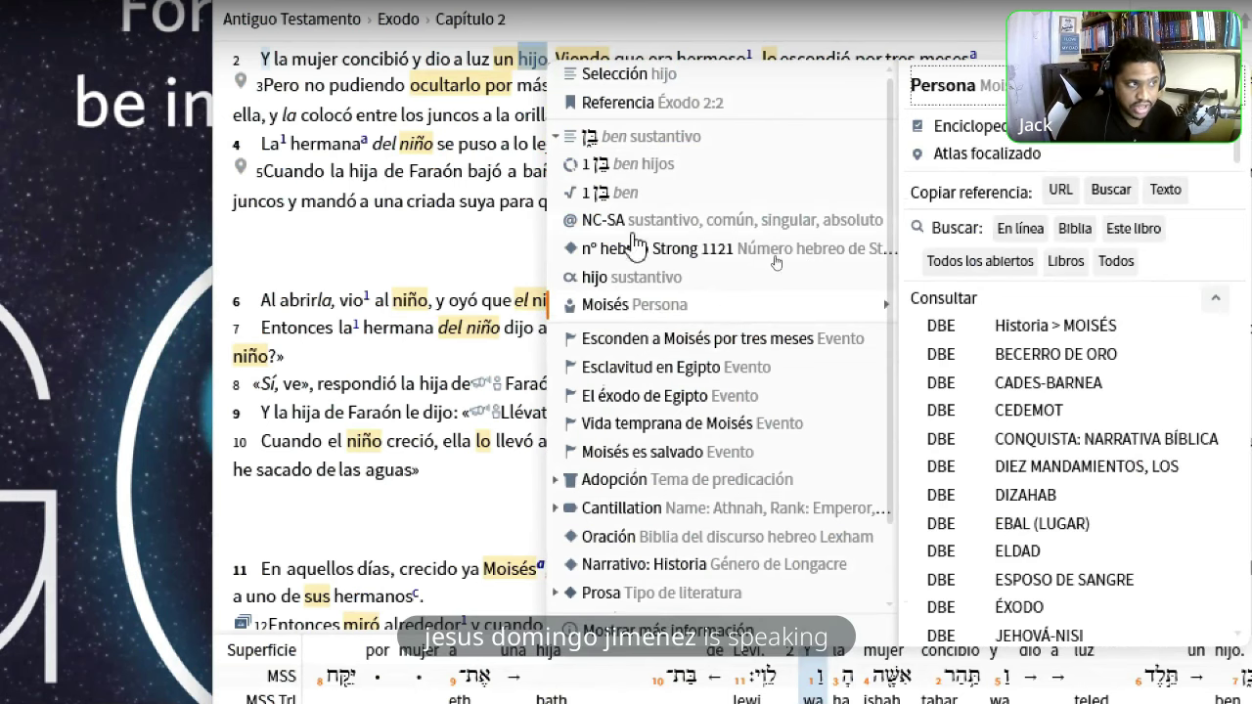
mouse_move(670, 174)
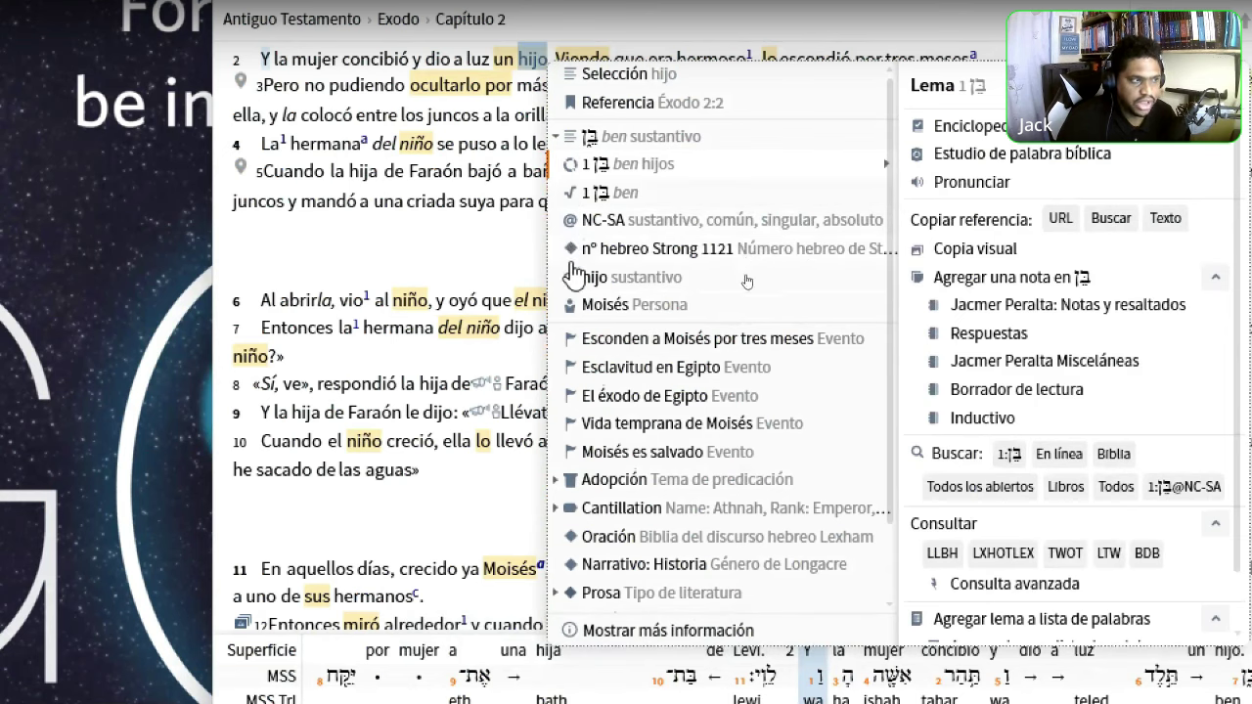
mouse_move(577, 263)
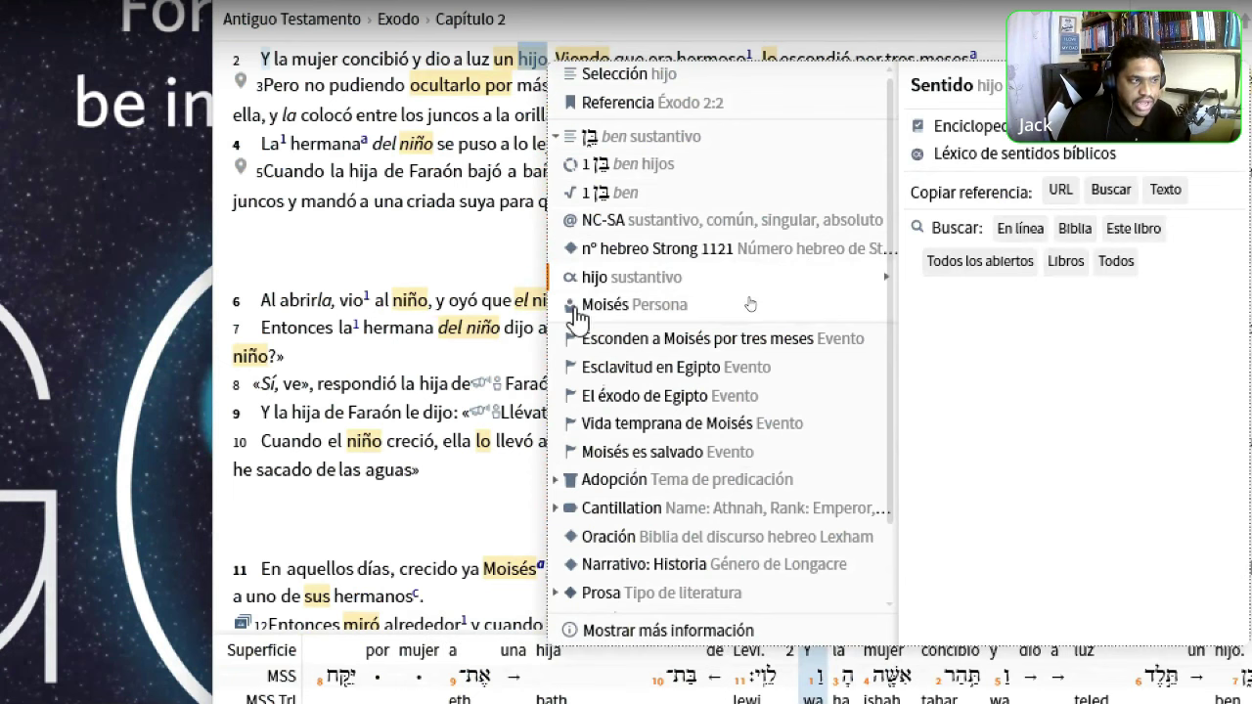
mouse_move(577, 315)
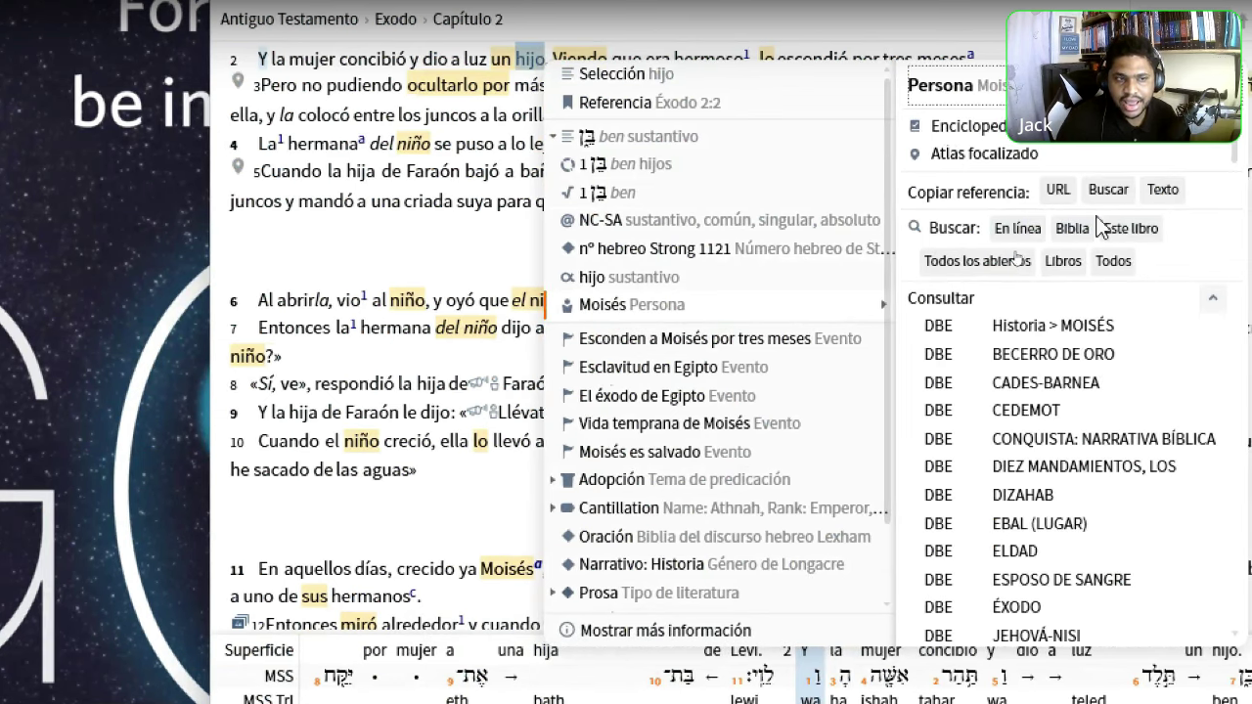
From the word hijo in Éxodo 2:2, search the Bible for the person Moisés and for the preaching theme Adopción
left_click(1064, 230)
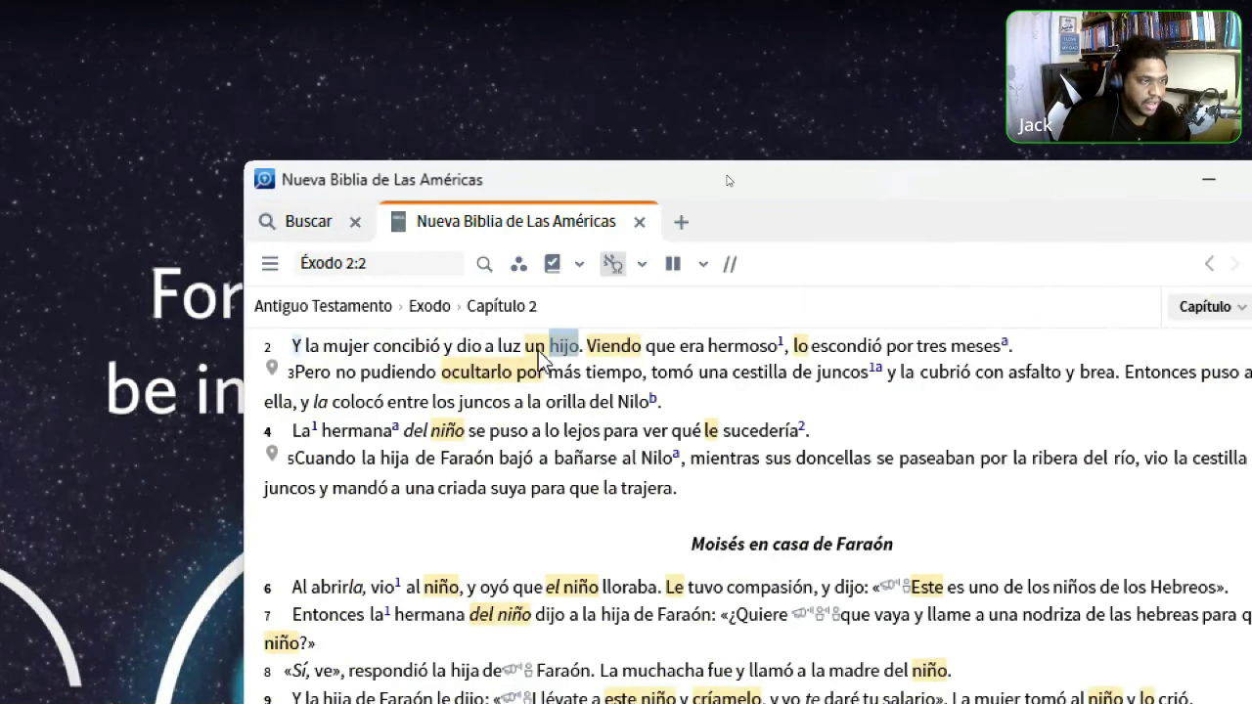
right_click(569, 352)
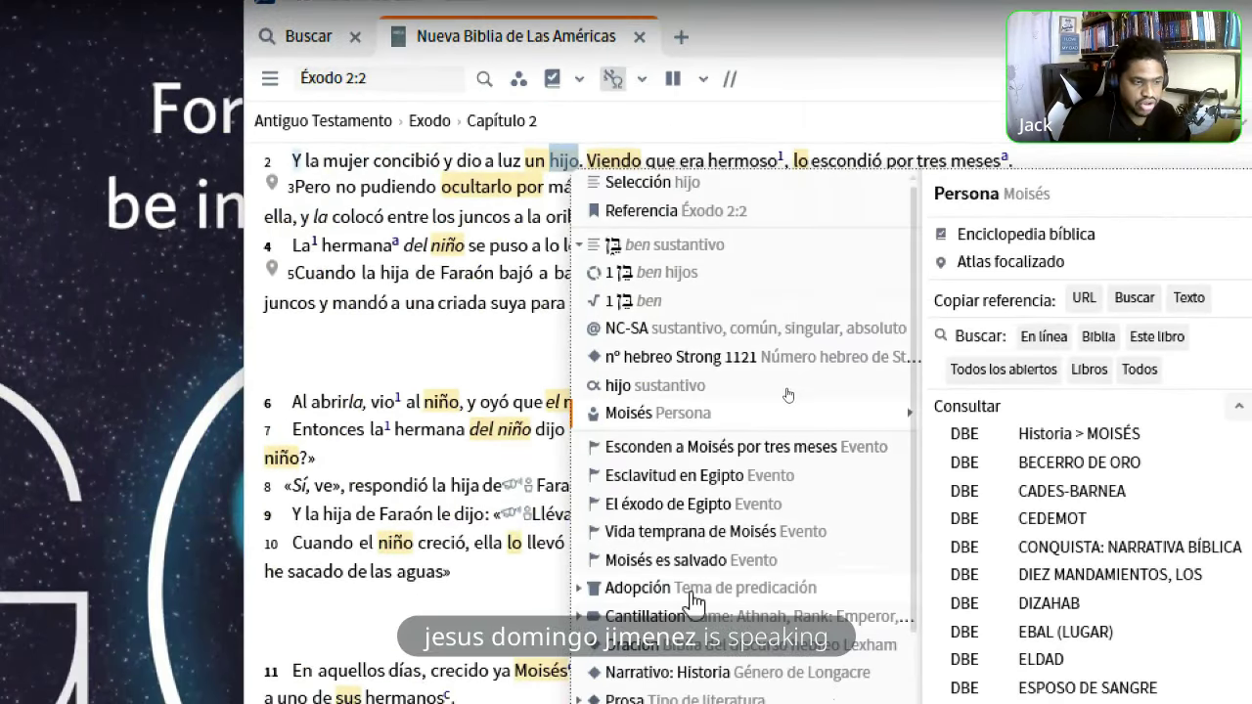
mouse_move(641, 591)
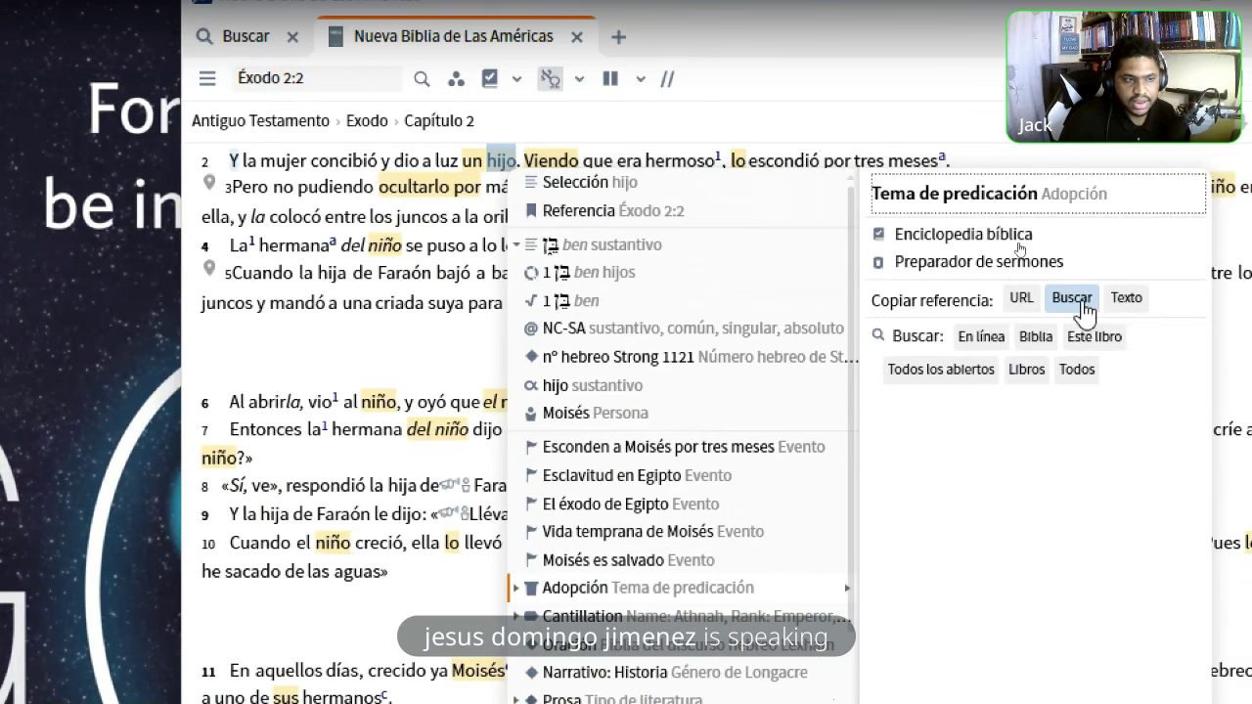
left_click(1026, 350)
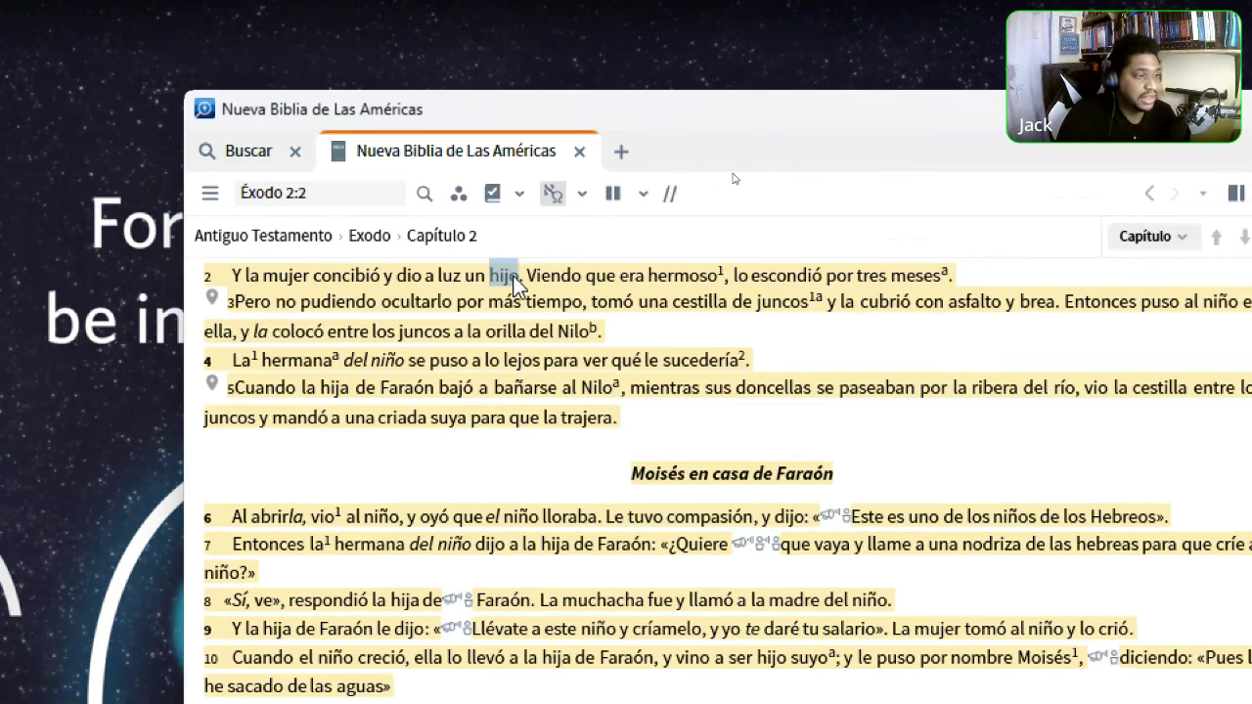
Return to the main window and open the Nueva Biblia de Las Américas in a tab next to the Adopción search
left_click(230, 157)
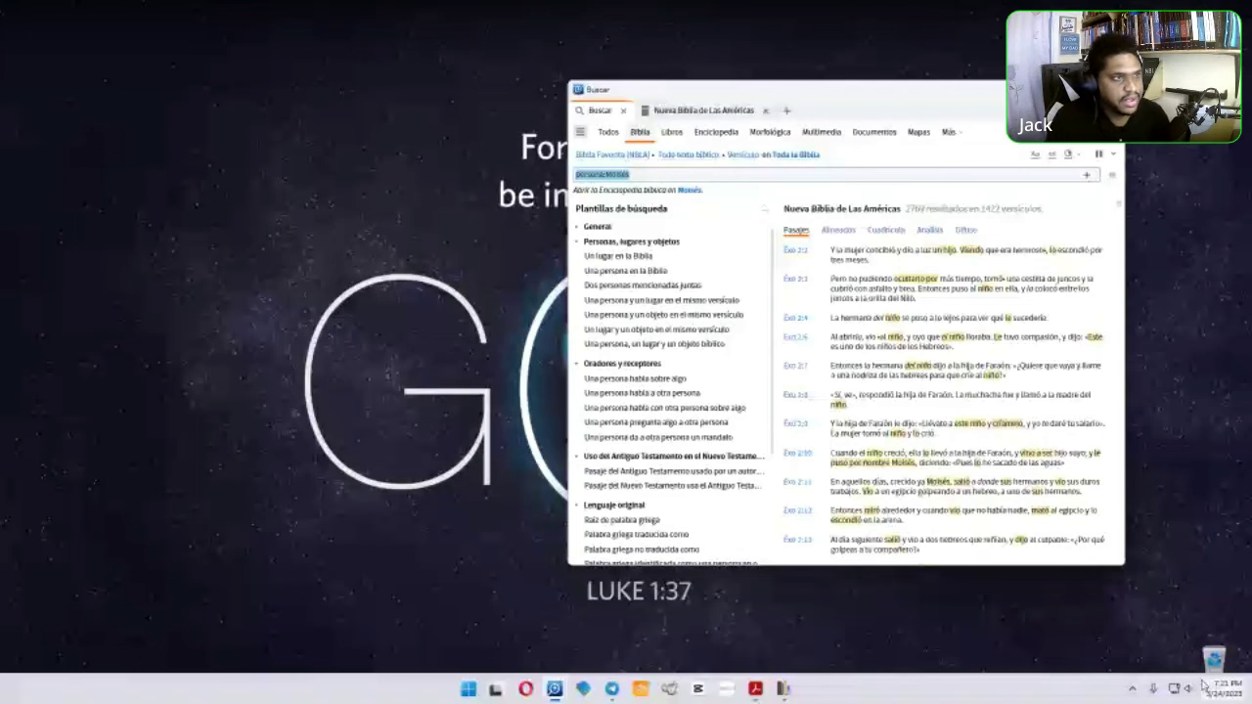
mouse_move(1203, 689)
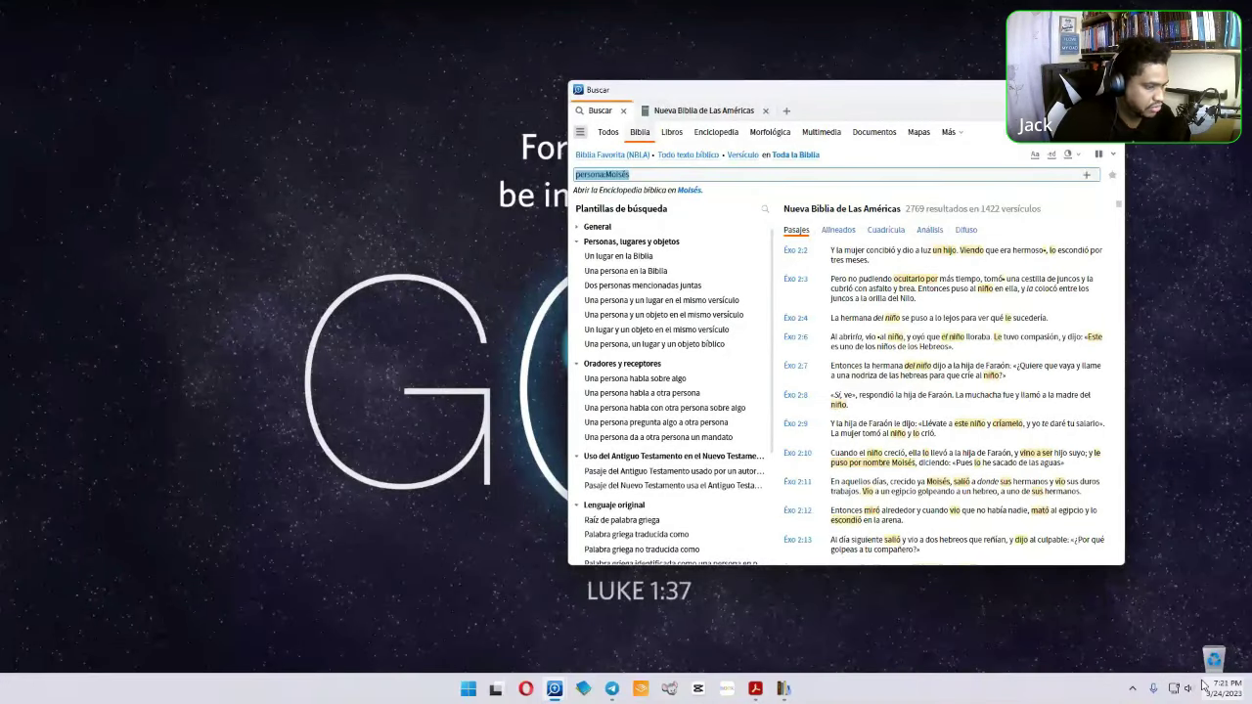
mouse_move(554, 689)
left_click(535, 641)
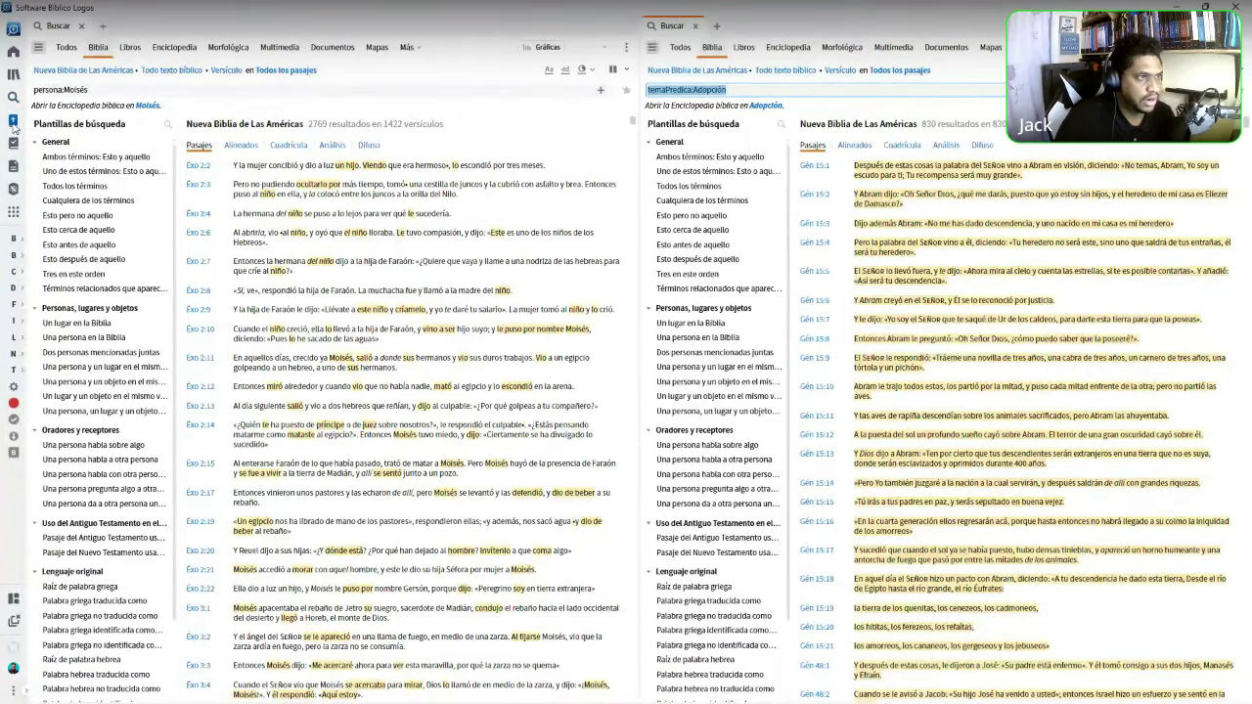
left_click(199, 165)
left_click_drag(693, 94, 1041, 156)
left_click(1042, 157)
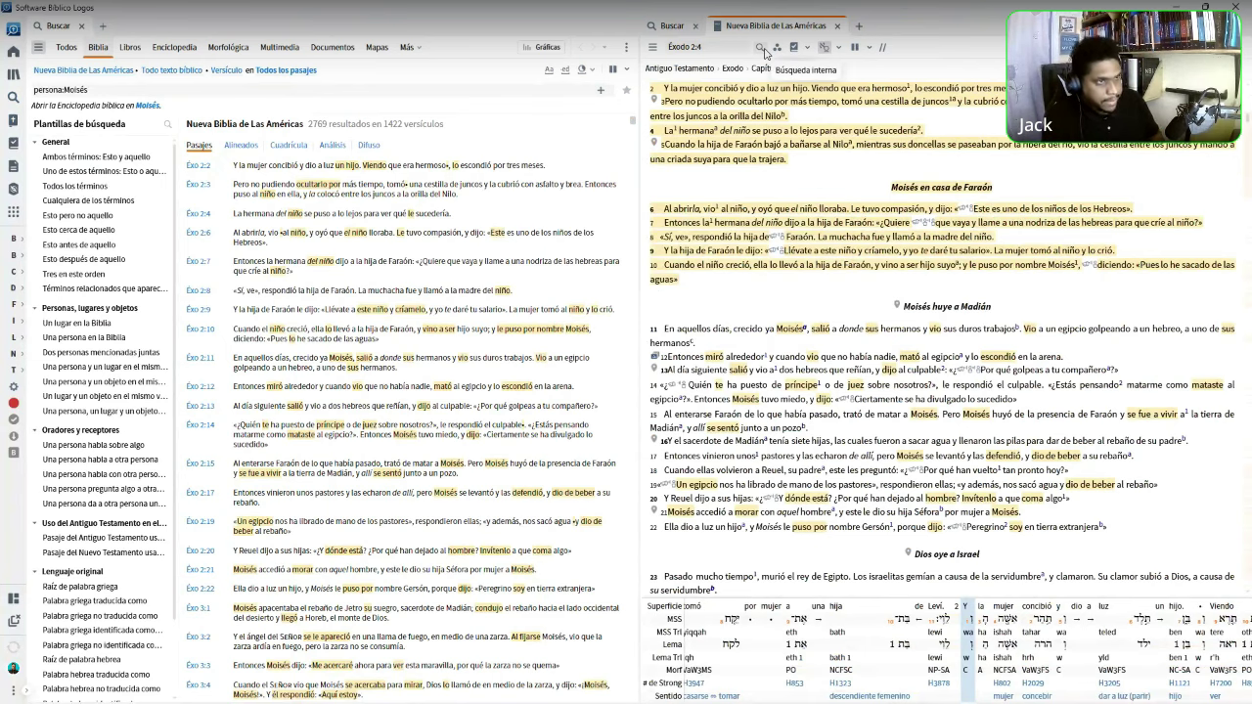
Open the Bible's internal search, switch its type to Biblia and set it back to Morfología
left_click(765, 49)
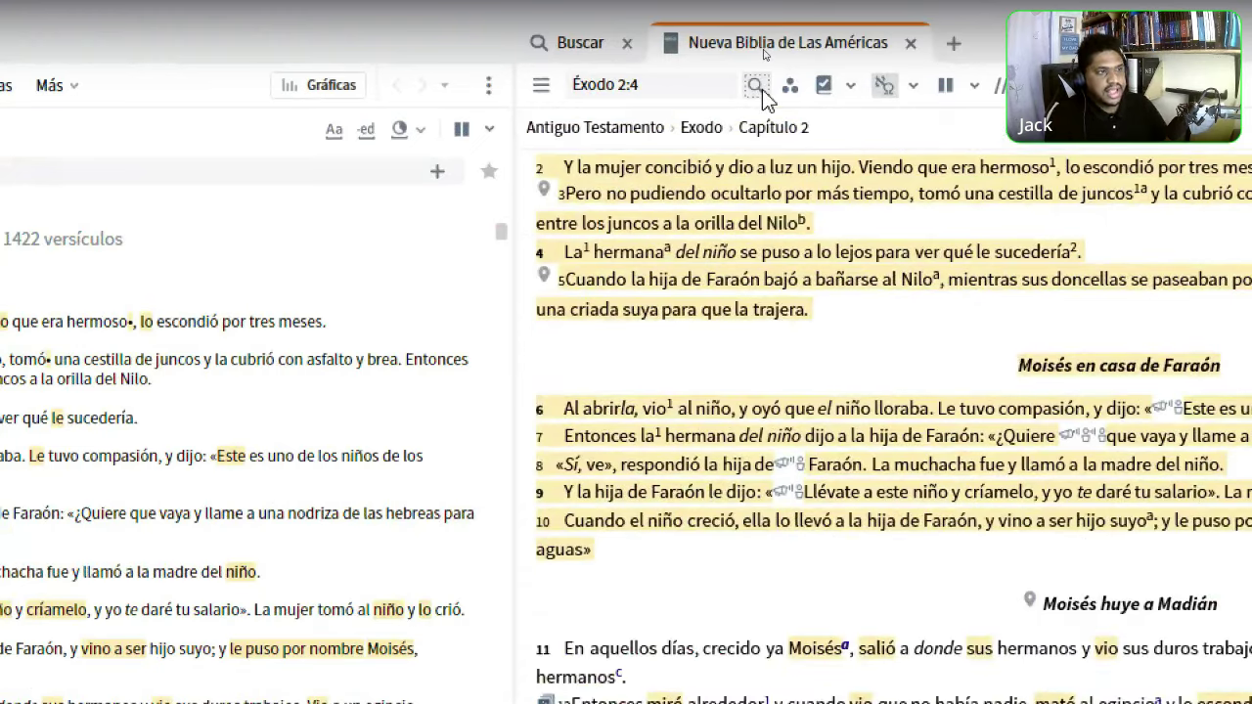
left_click(762, 89)
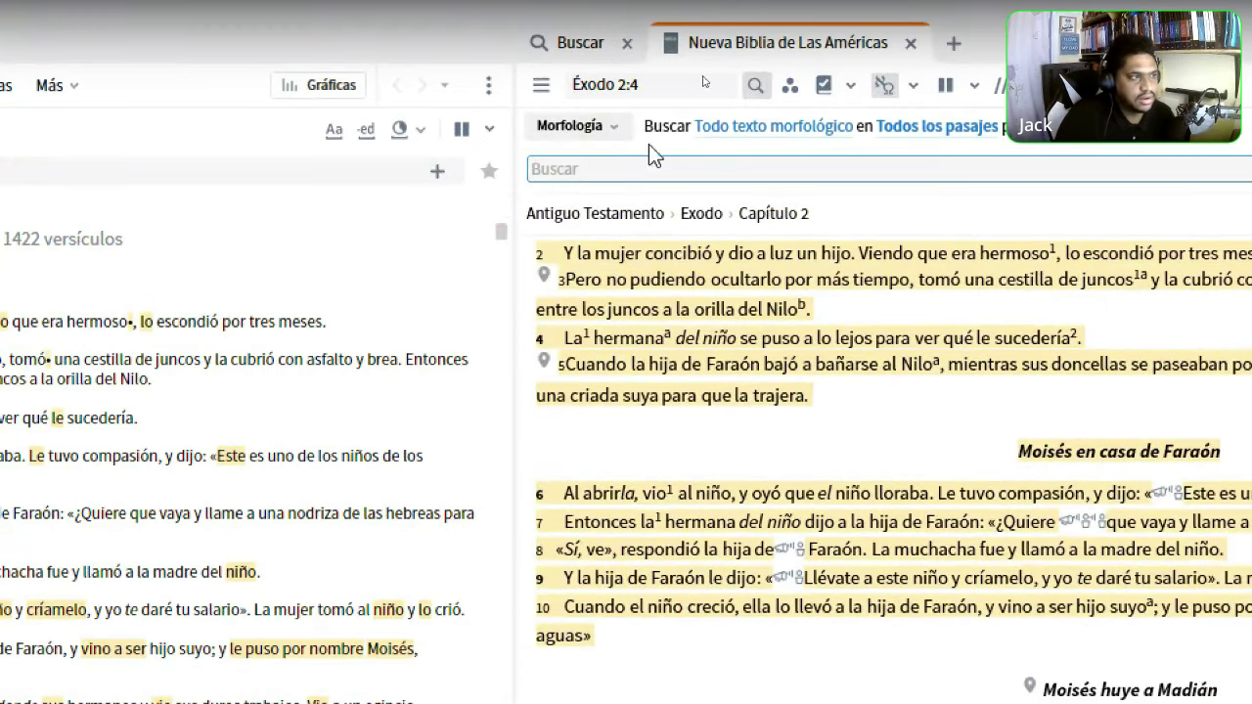
left_click(572, 125)
left_click(581, 197)
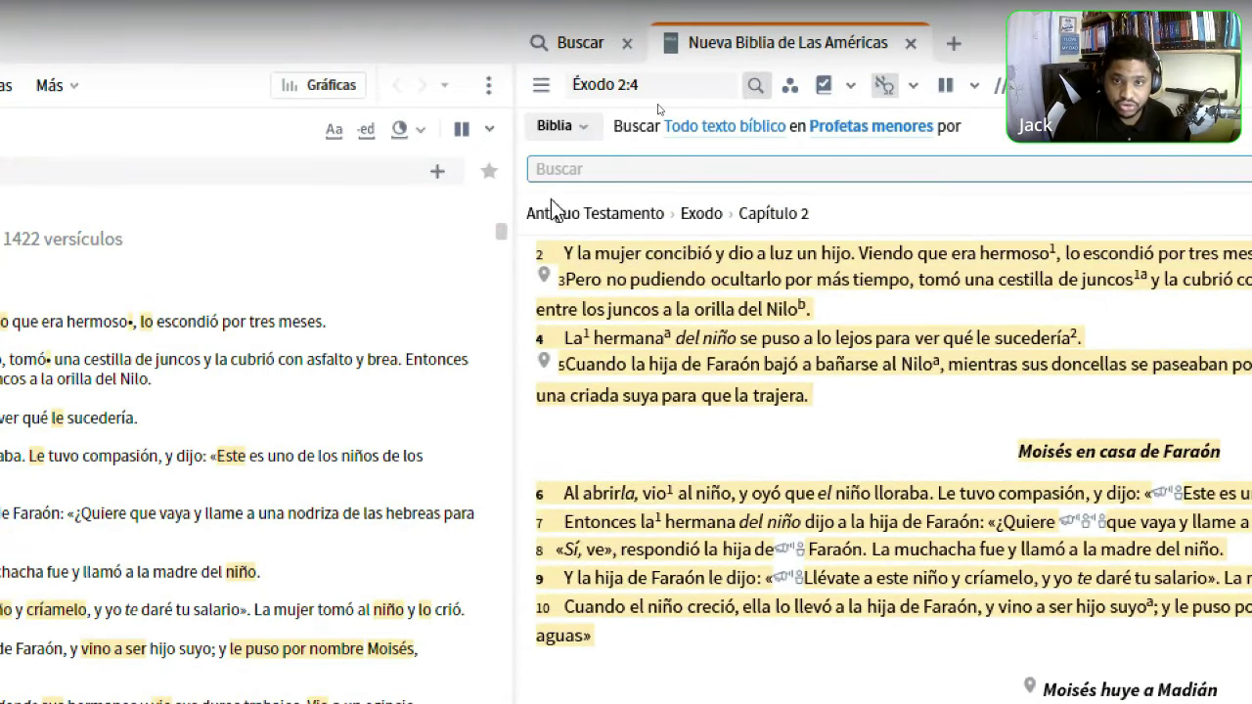
left_click(567, 125)
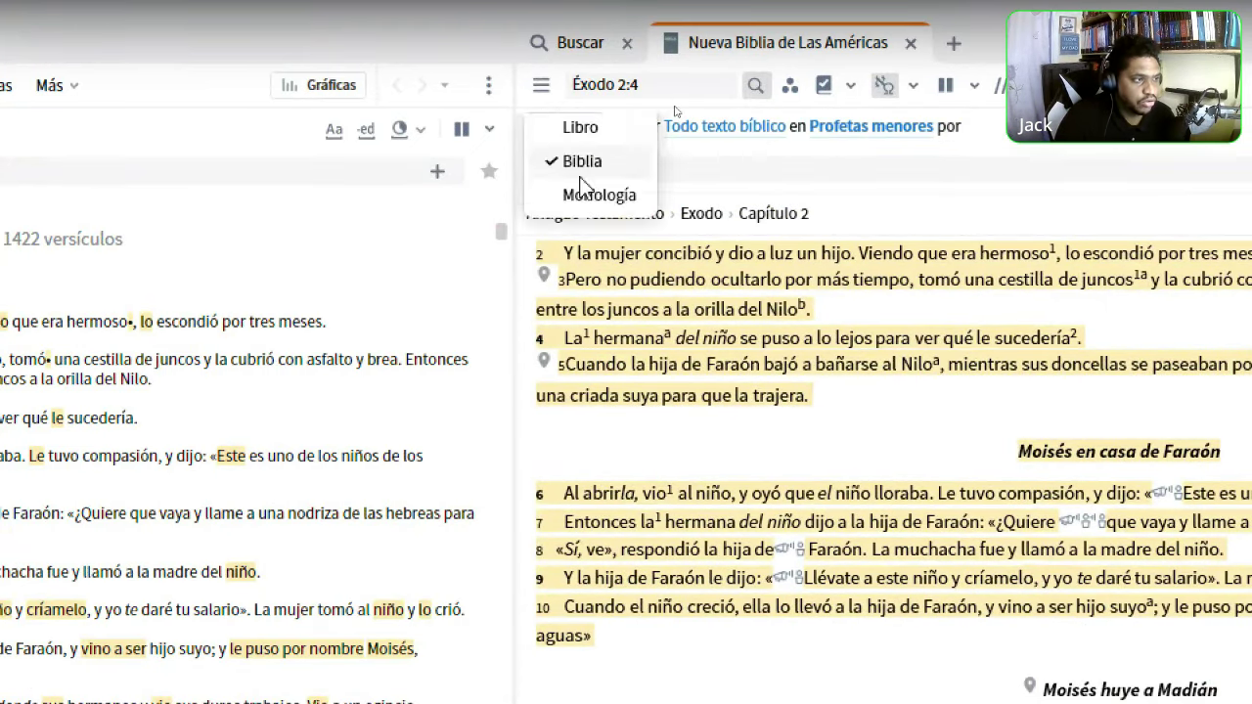
left_click(587, 233)
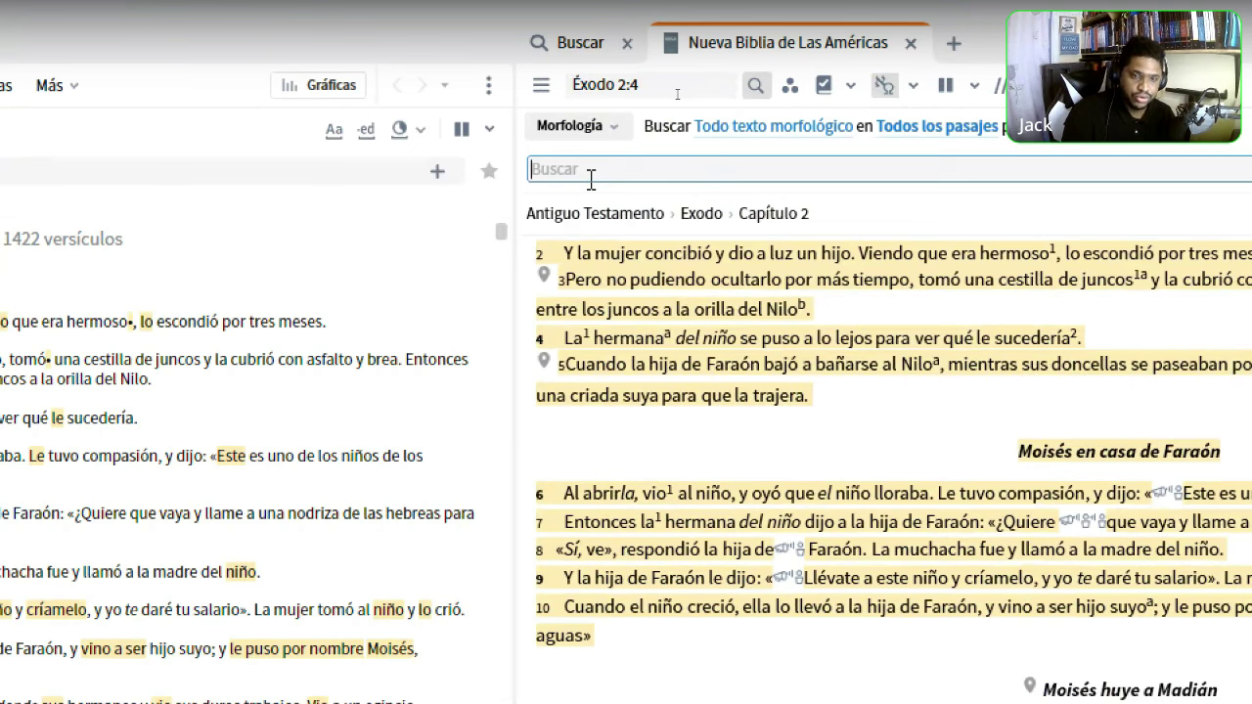
Try the transliteration prefixes h: and g: in the Bible's internal morphological search, clearing each entry
type("h")
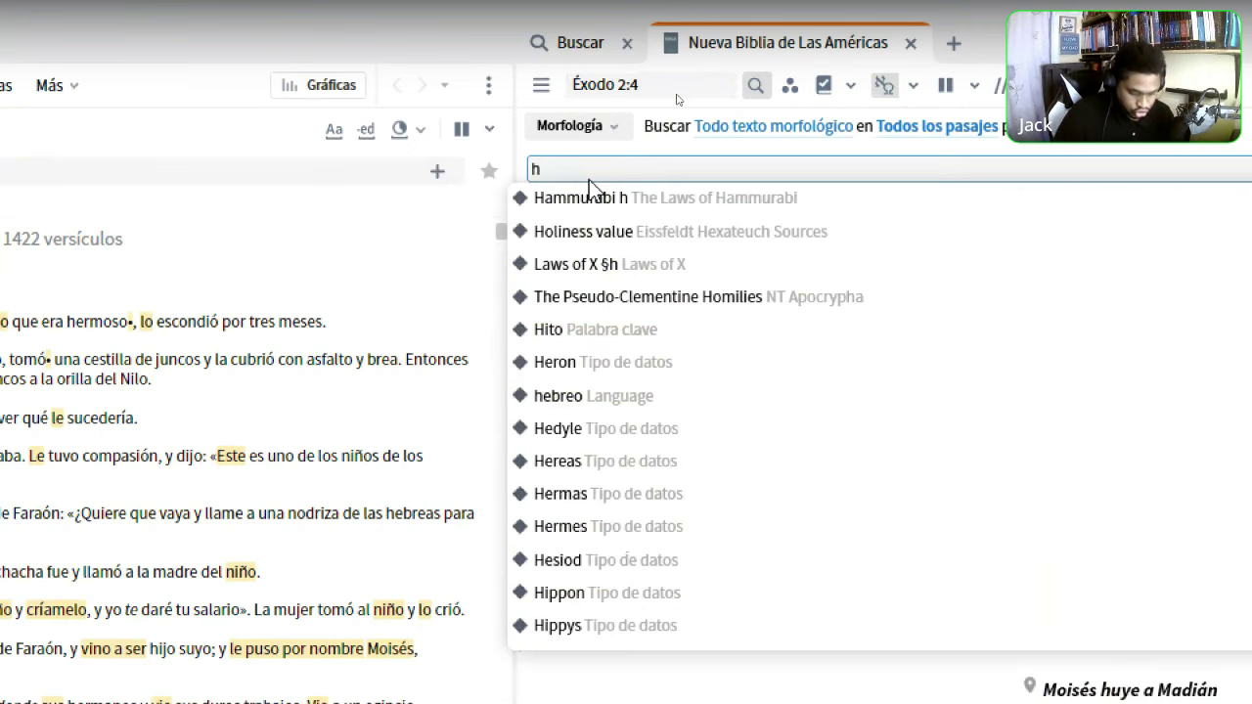
type(":")
key("BackSpace")
key("BackSpace")
type("g:")
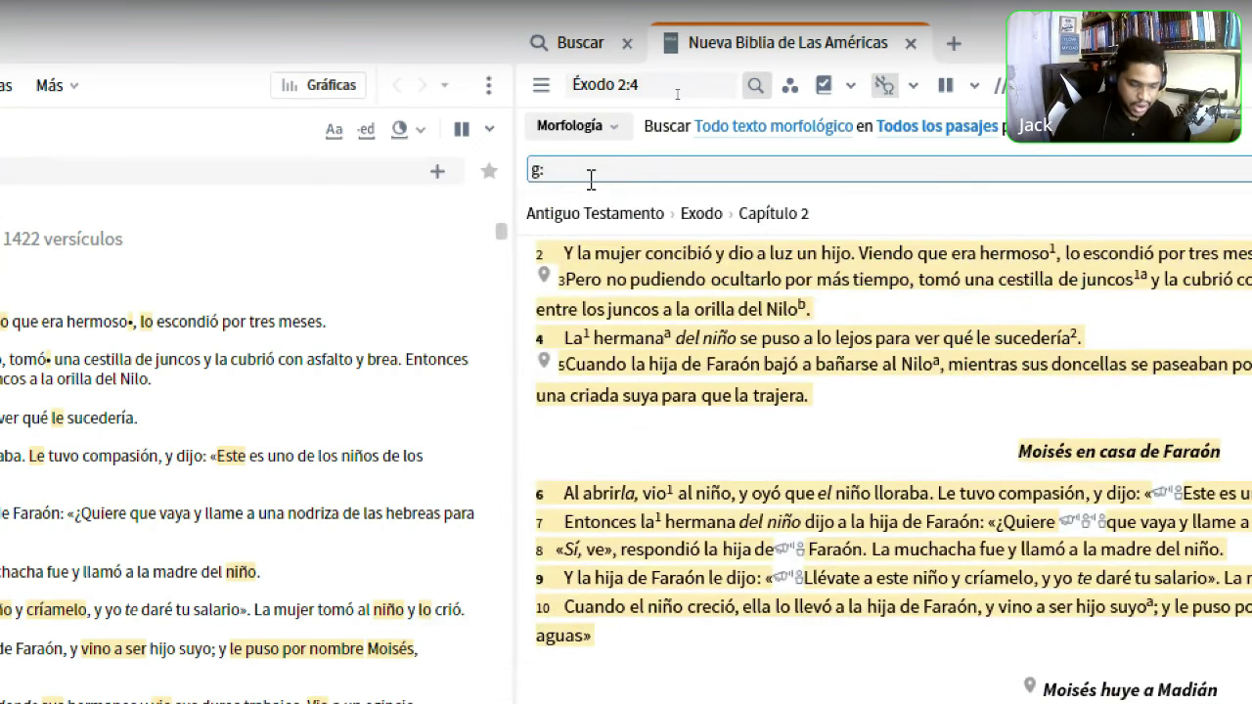
key("BackSpace")
key("BackSpace")
type("a:")
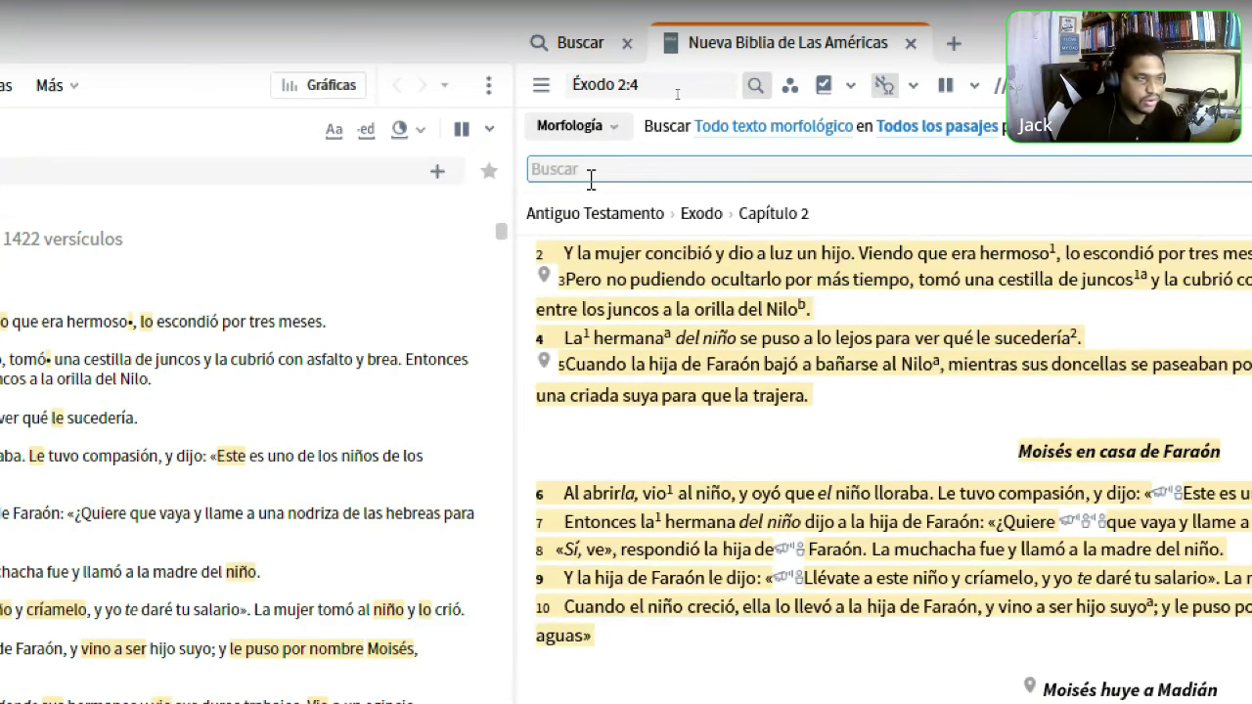
Bring up the Hebrew parts of speech with @, try the h: prefix again, and clear the internal search
left_click(590, 172)
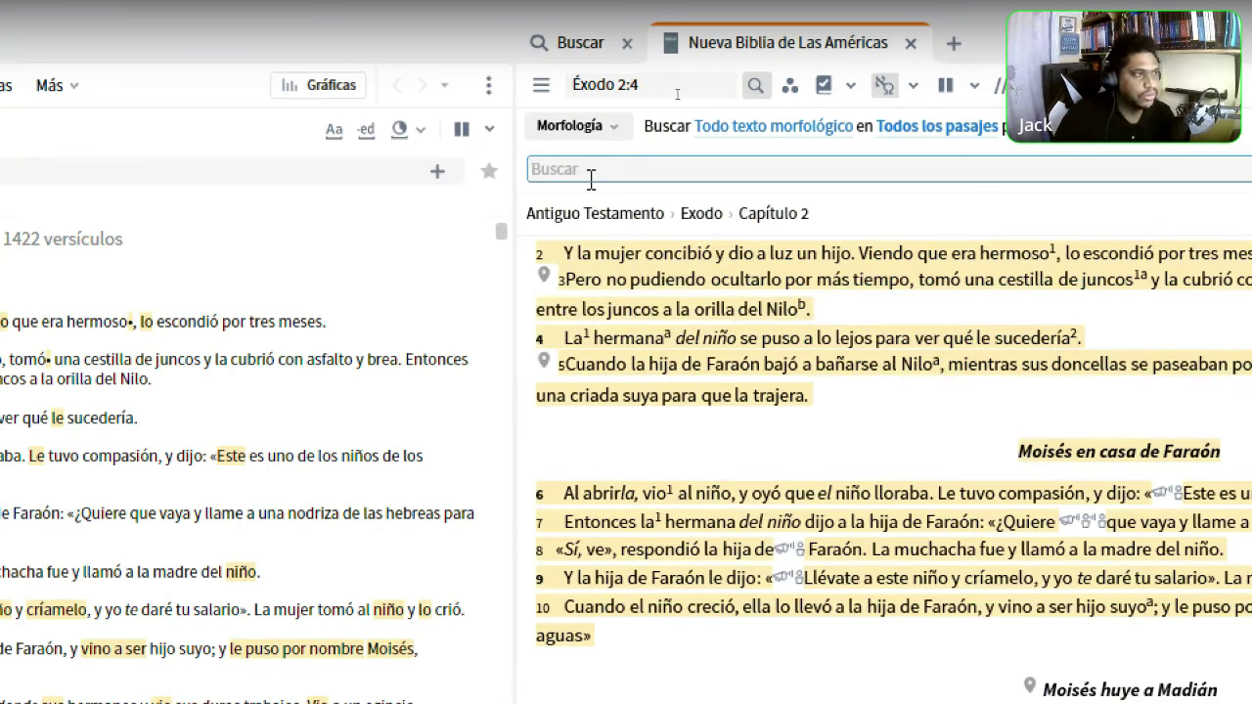
type("@")
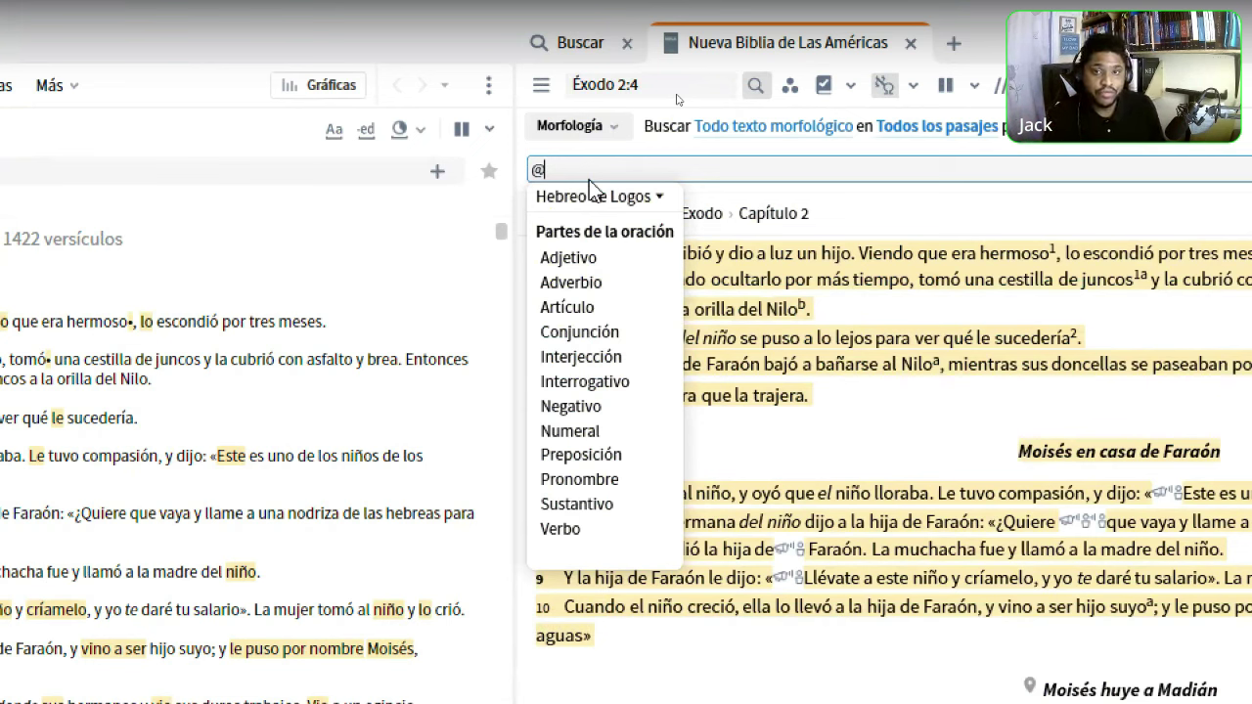
key("BackSpace")
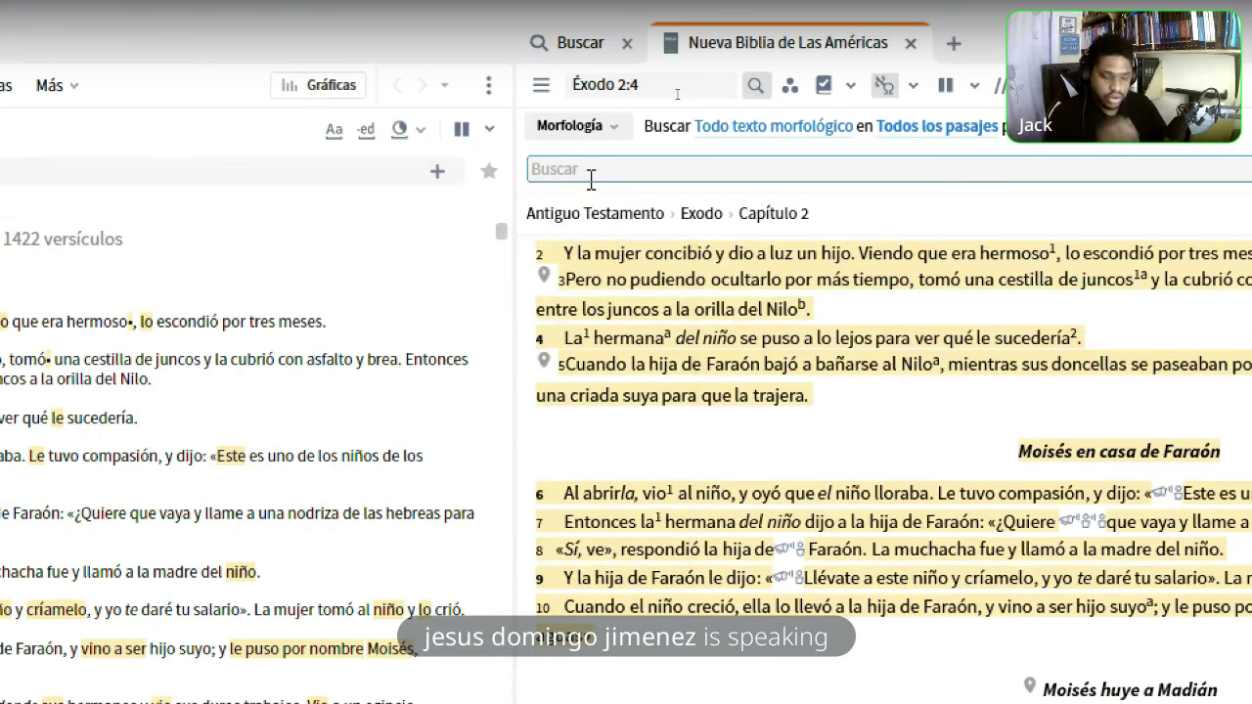
type("h:")
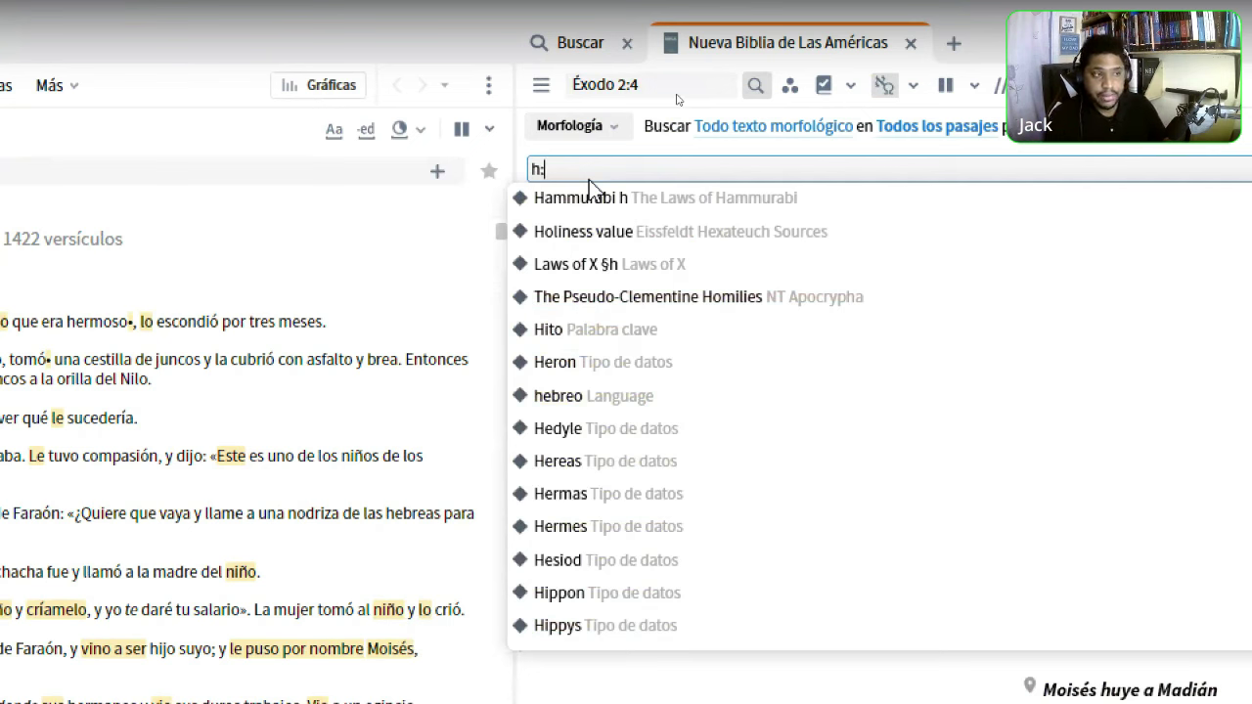
key("Escape")
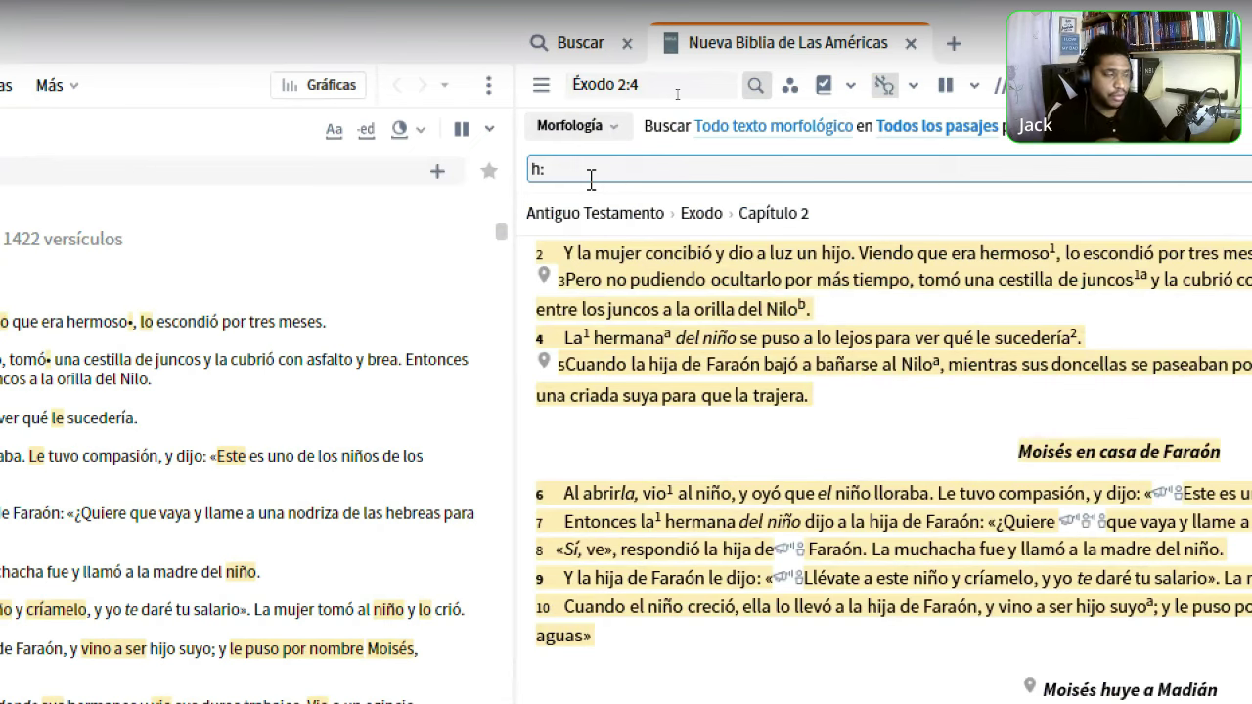
key("BackSpace")
key("BackSpace")
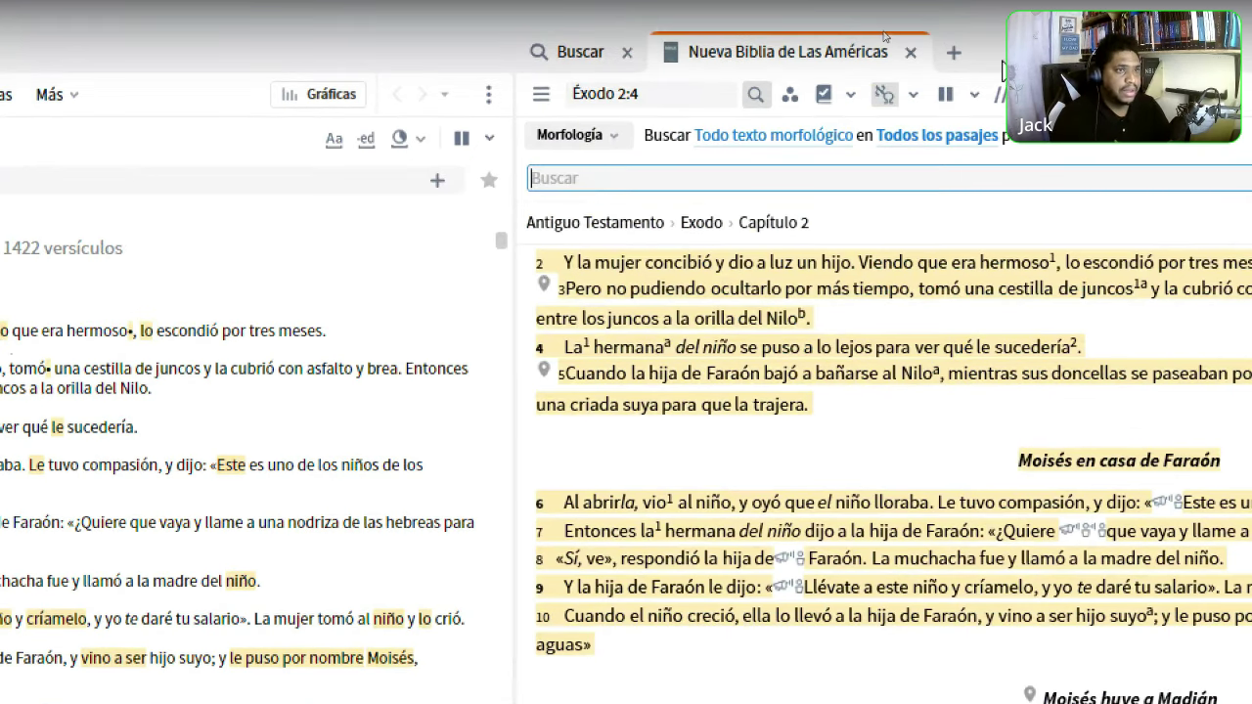
Review the search suggestions for Libros and Morfológica in the persona:Moisés search, and return to the Biblia type with its search templates shown
left_click(880, 60)
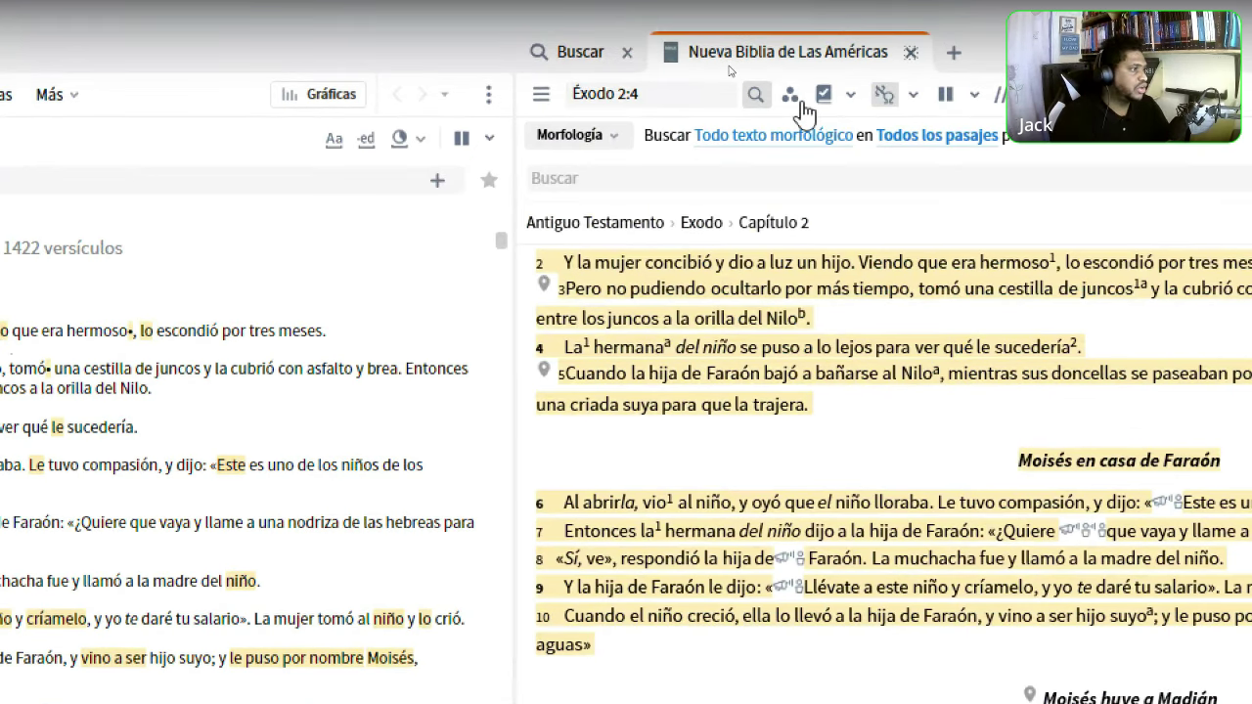
left_click(580, 52)
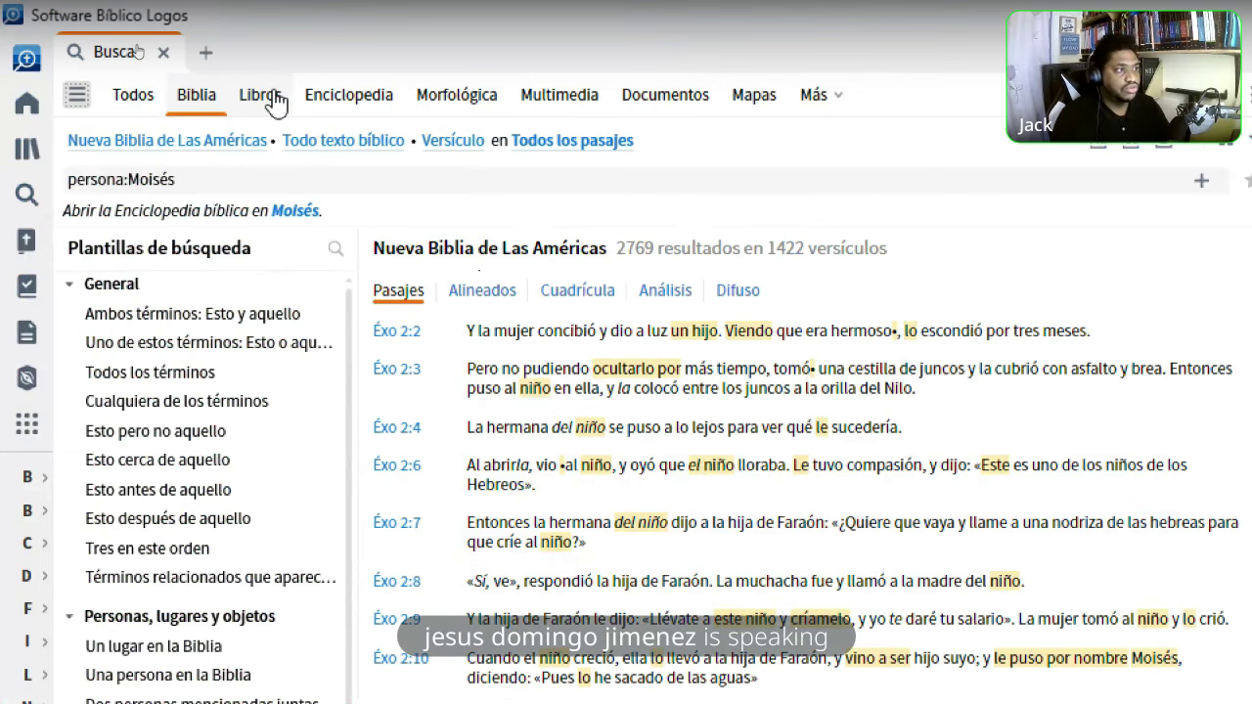
left_click(349, 95)
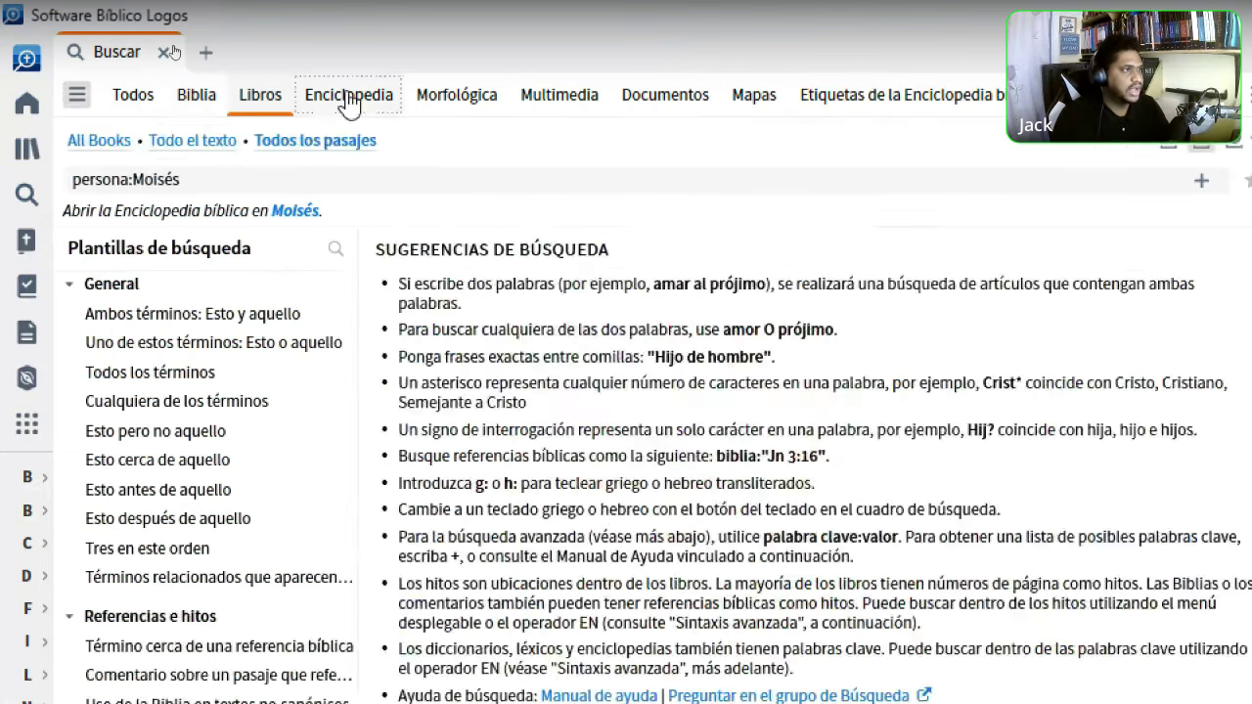
left_click(468, 97)
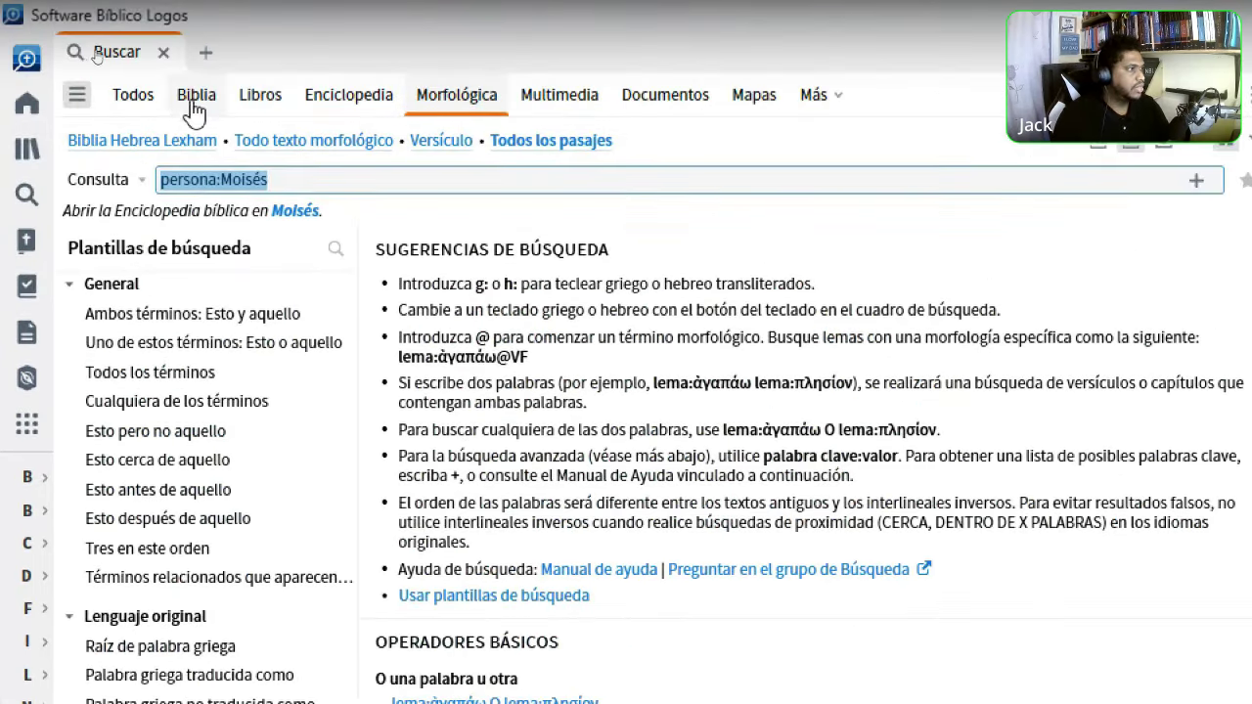
left_click(196, 40)
left_click(76, 94)
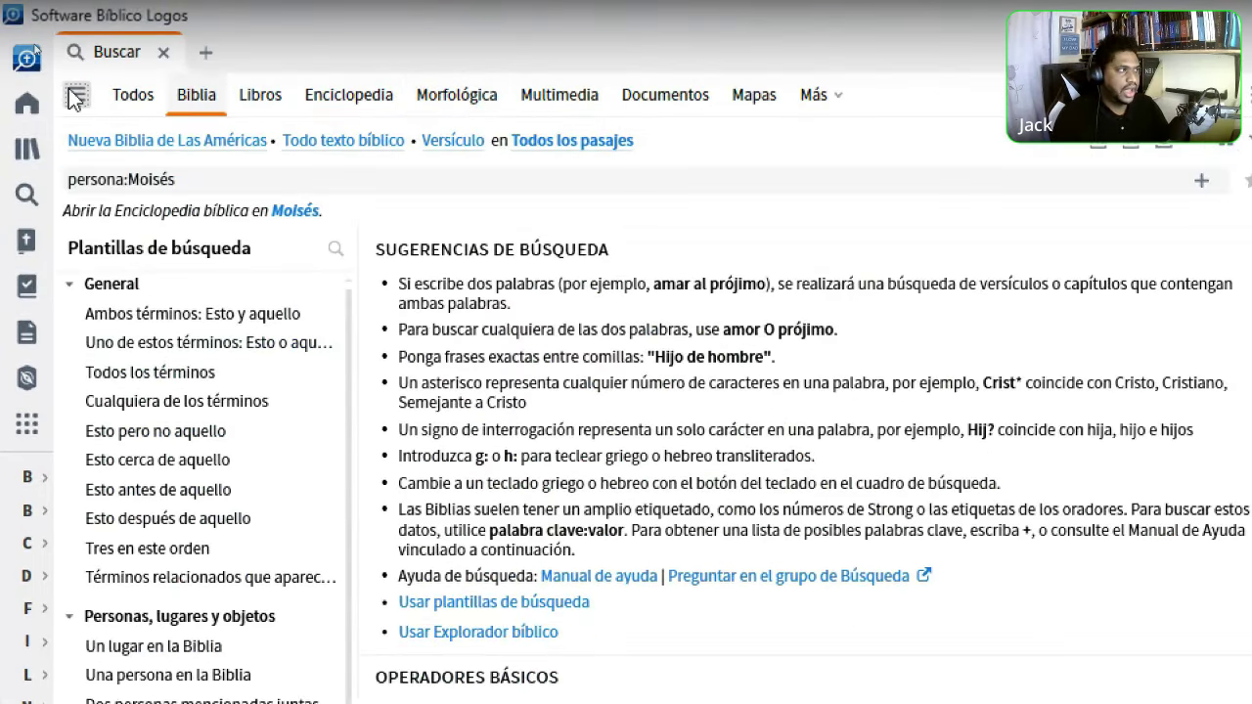
left_click(76, 94)
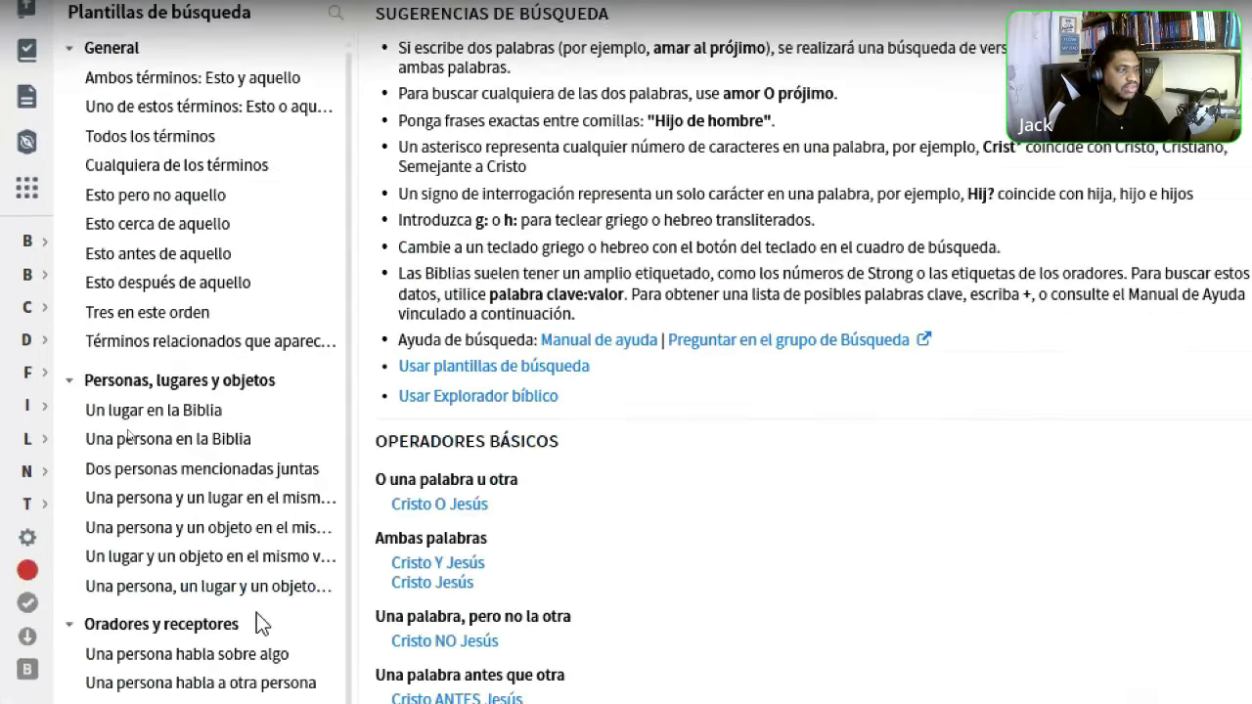